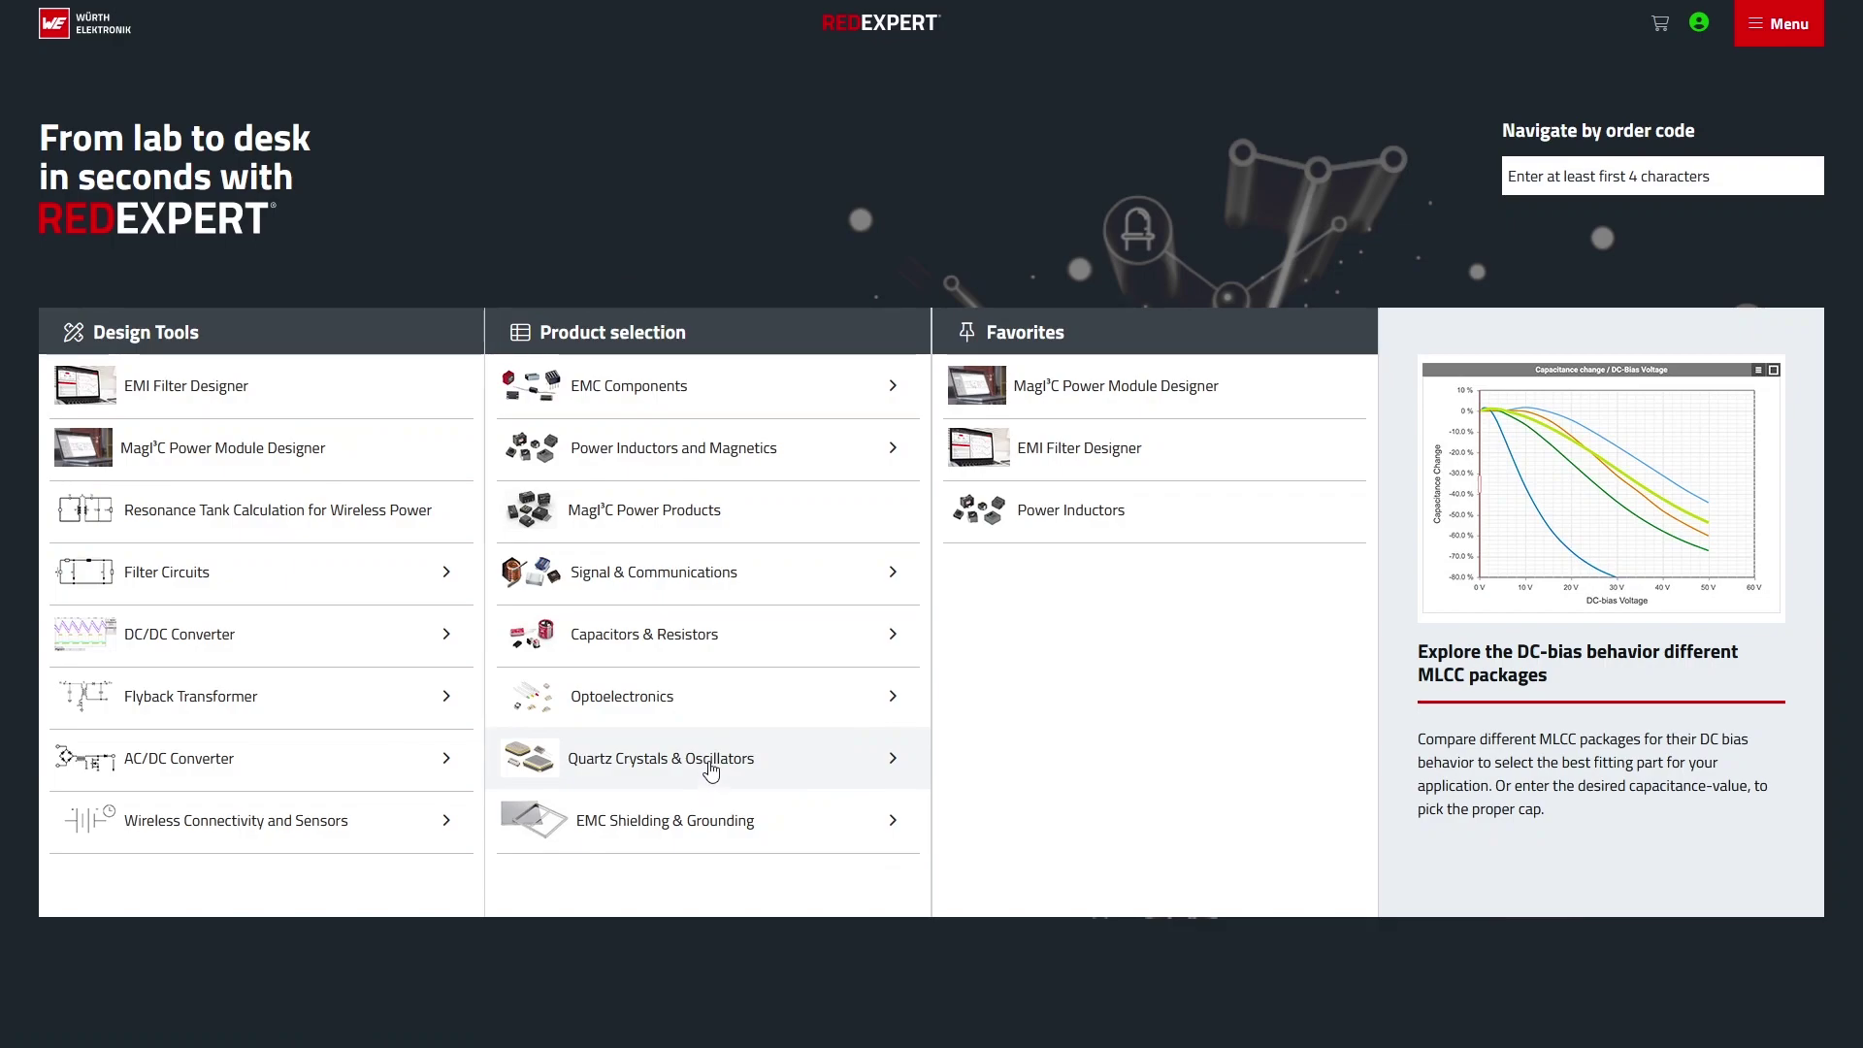
# - Browse the Power Inductors and Magnetics and the Optoelectronics product categories, returning to the main category list after each
pyautogui.click(741, 456)
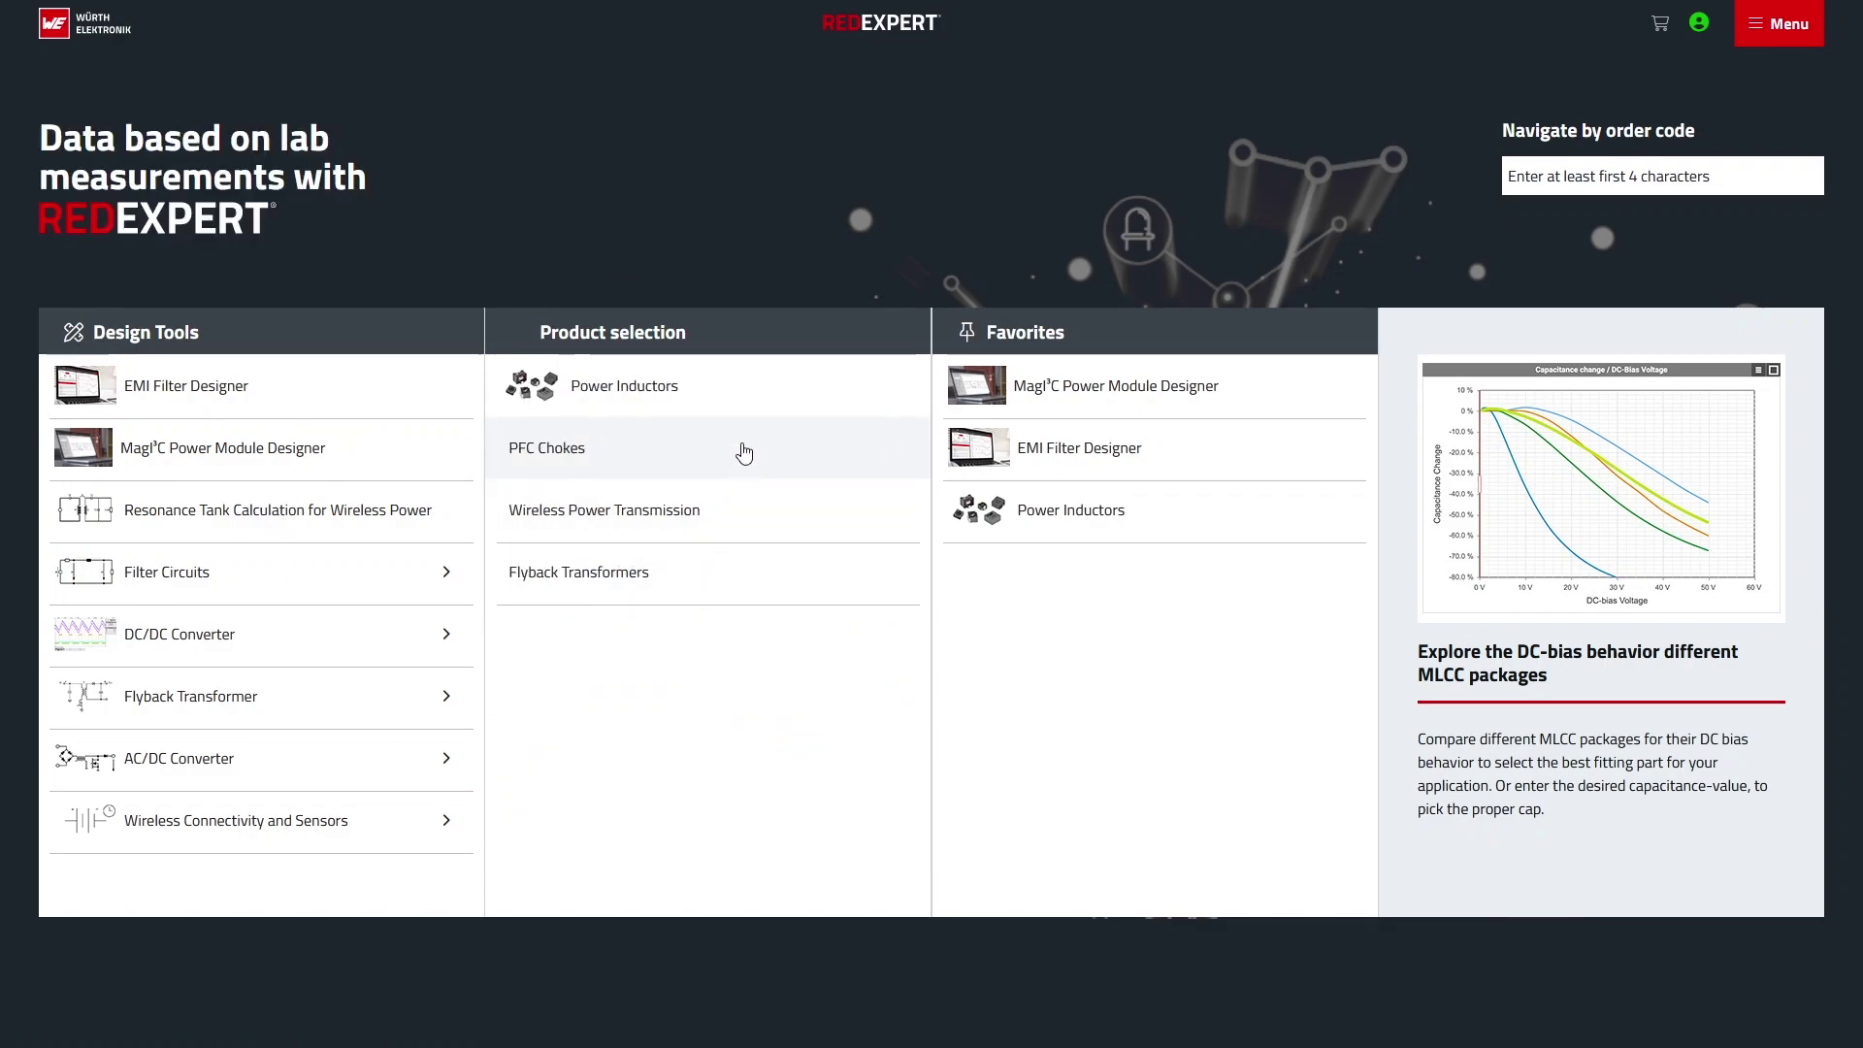
pyautogui.click(516, 333)
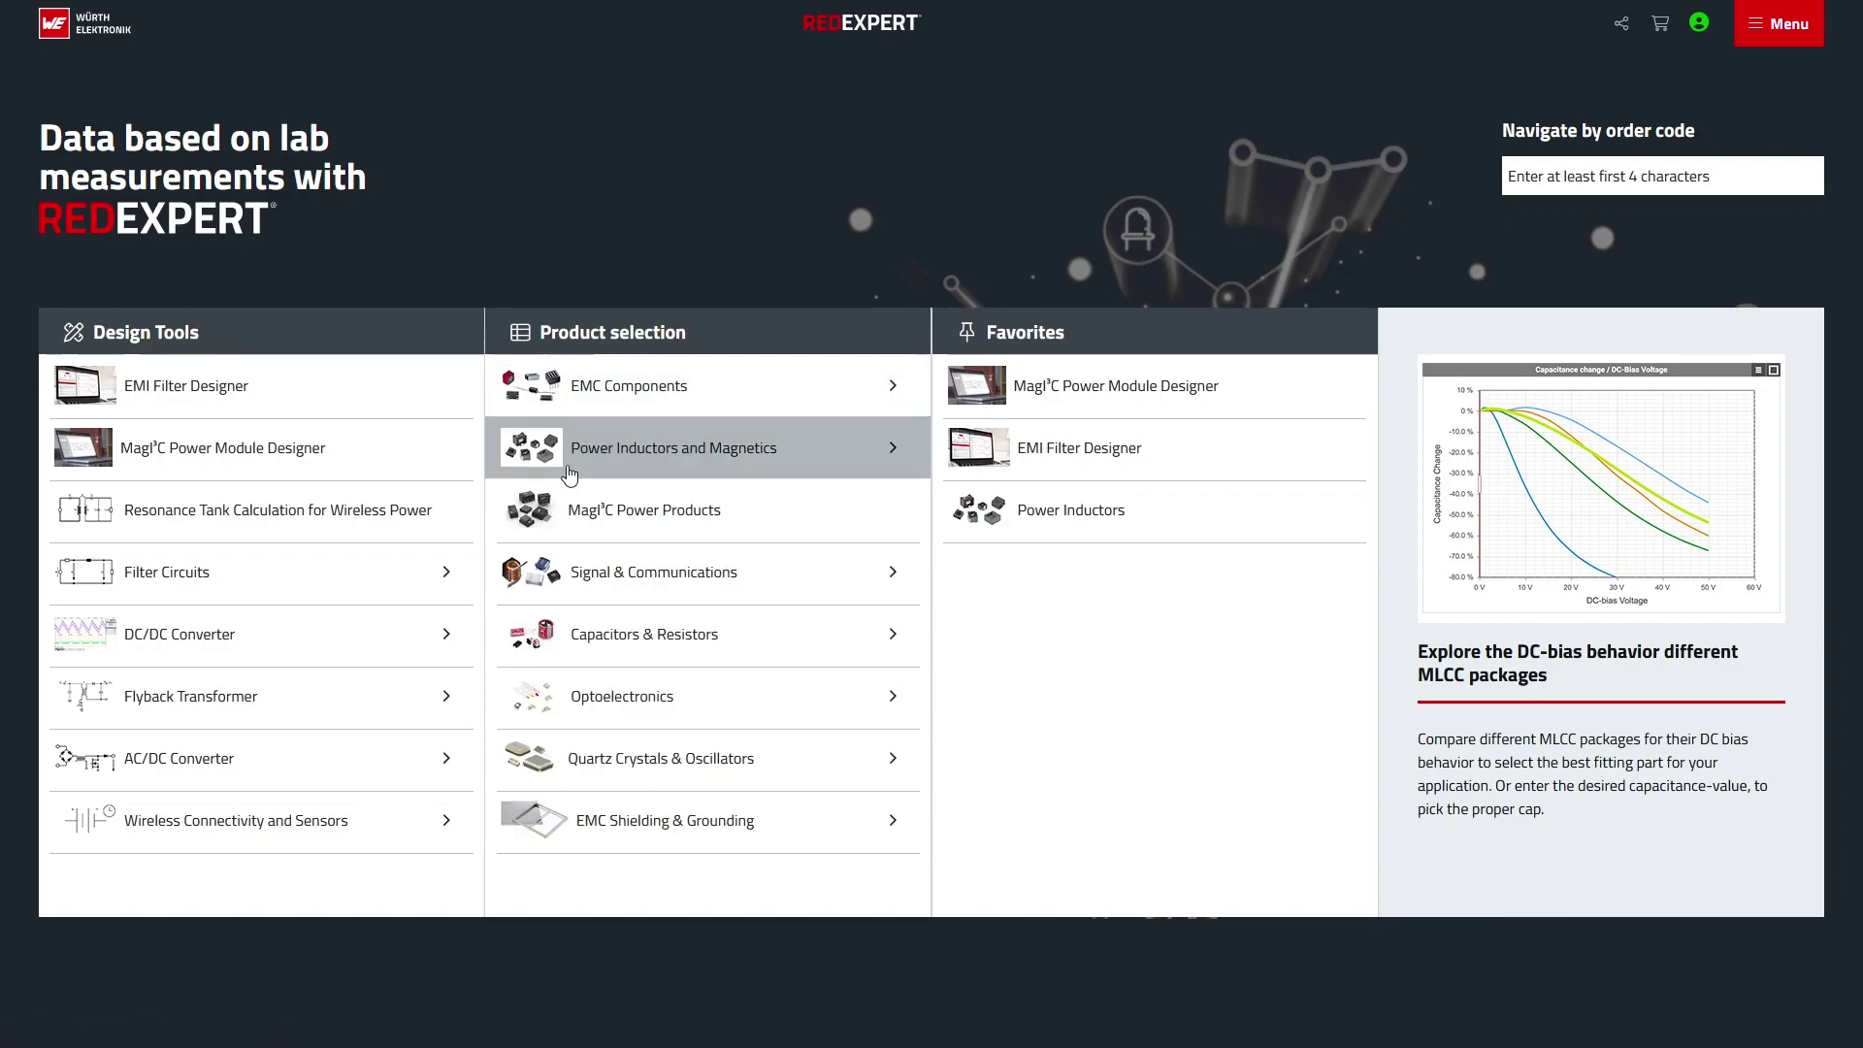
pyautogui.click(642, 684)
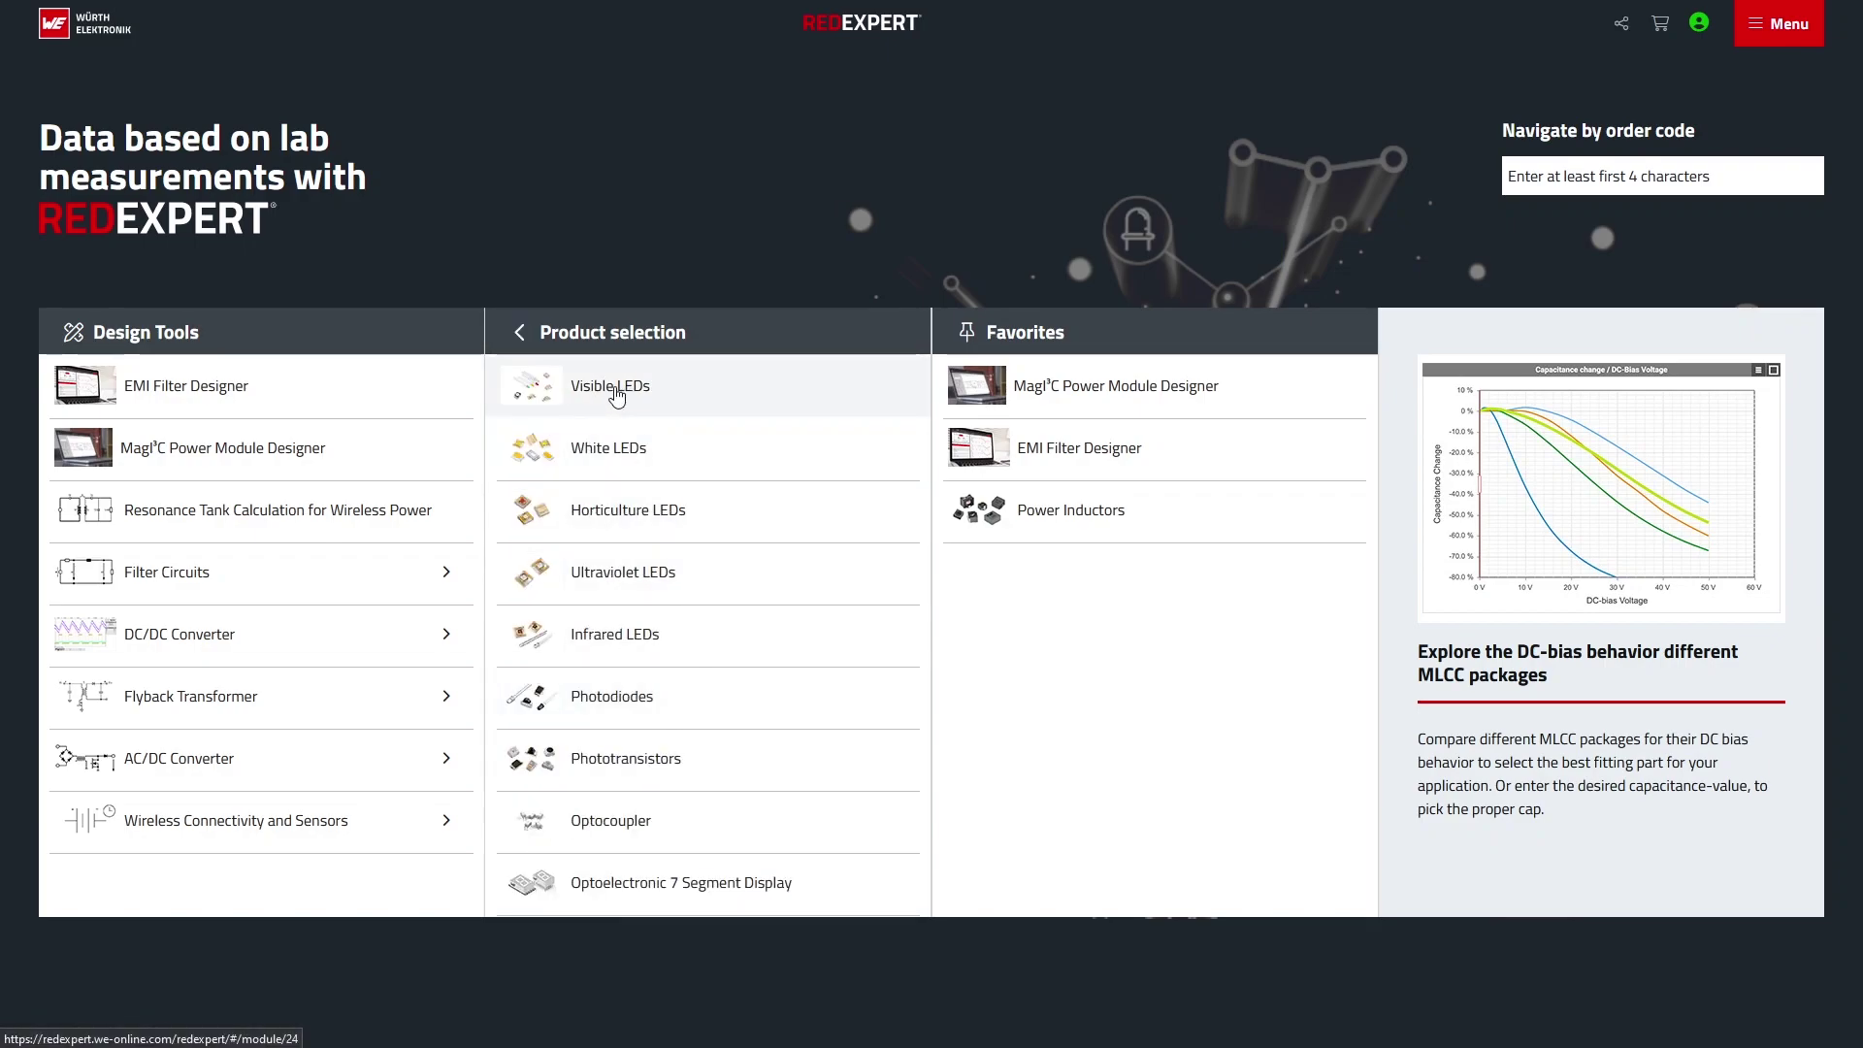
pyautogui.click(521, 332)
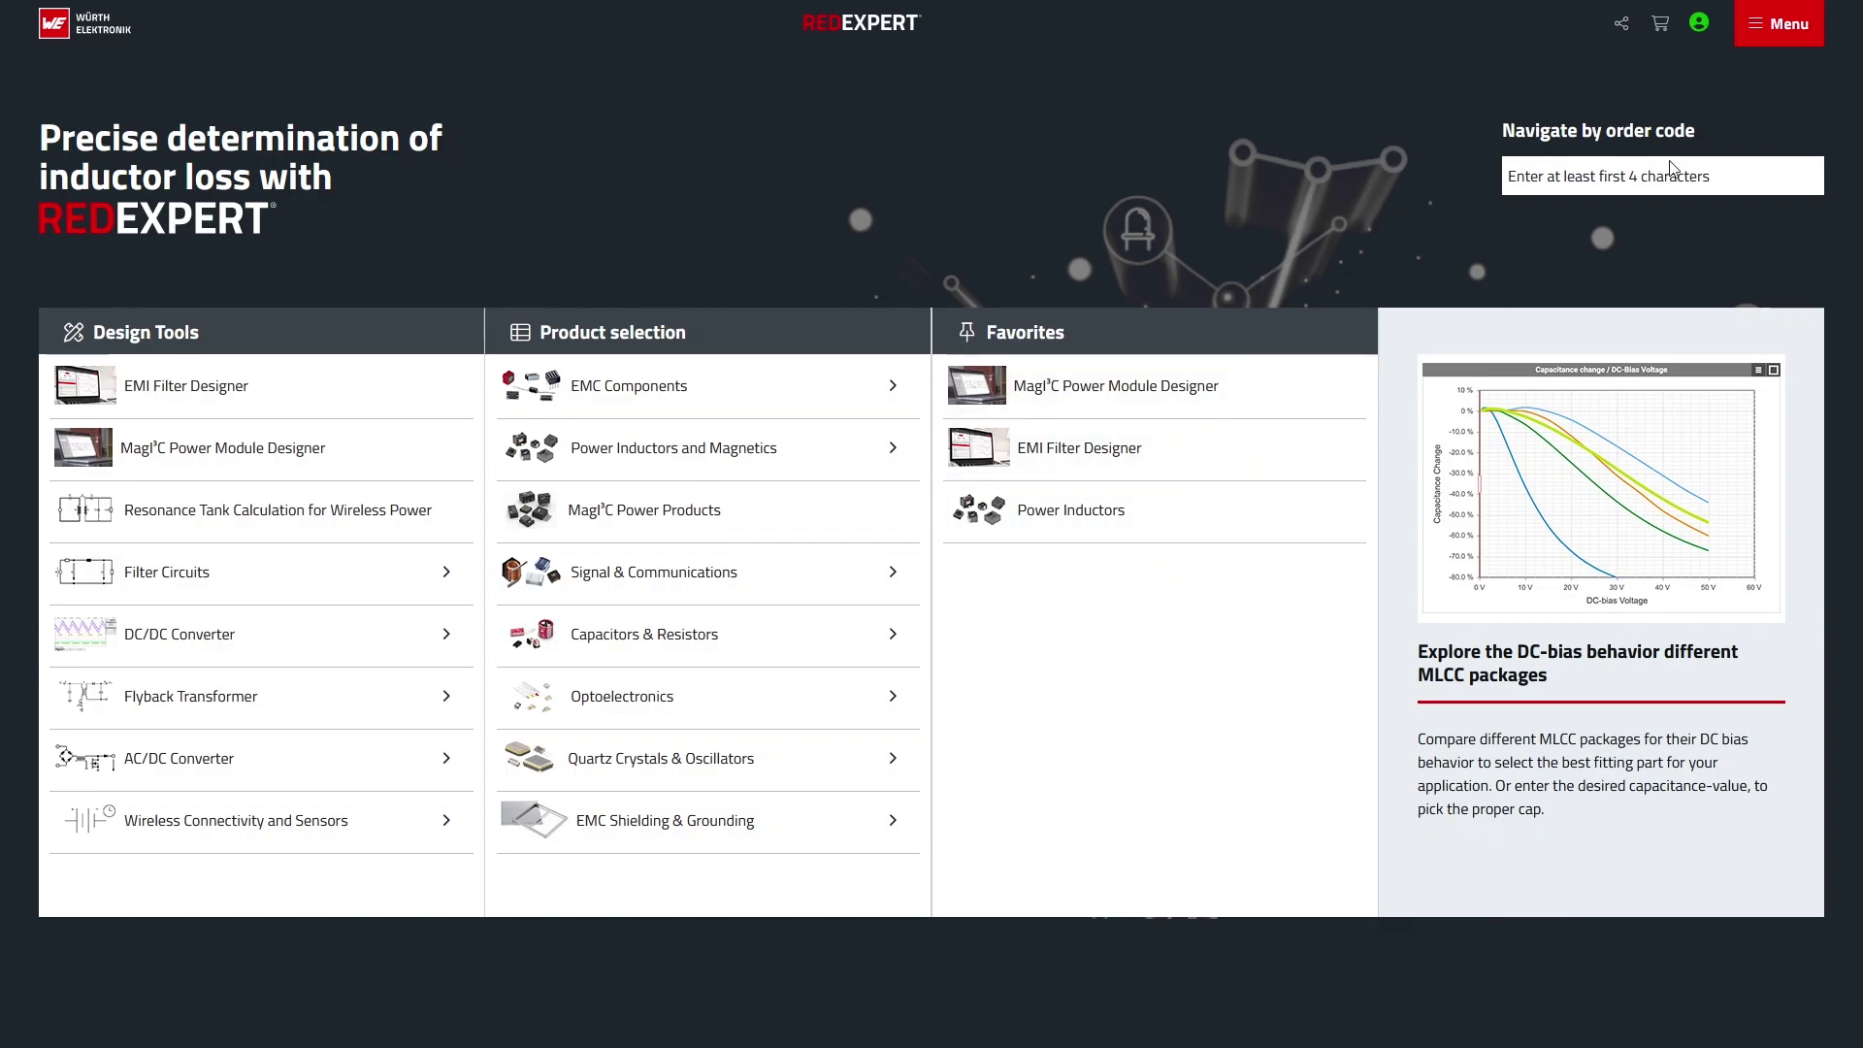
# - View the module description of Ferrites for PCB Assembly under EMC Components and pin the module to the favorites
pyautogui.click(1764, 33)
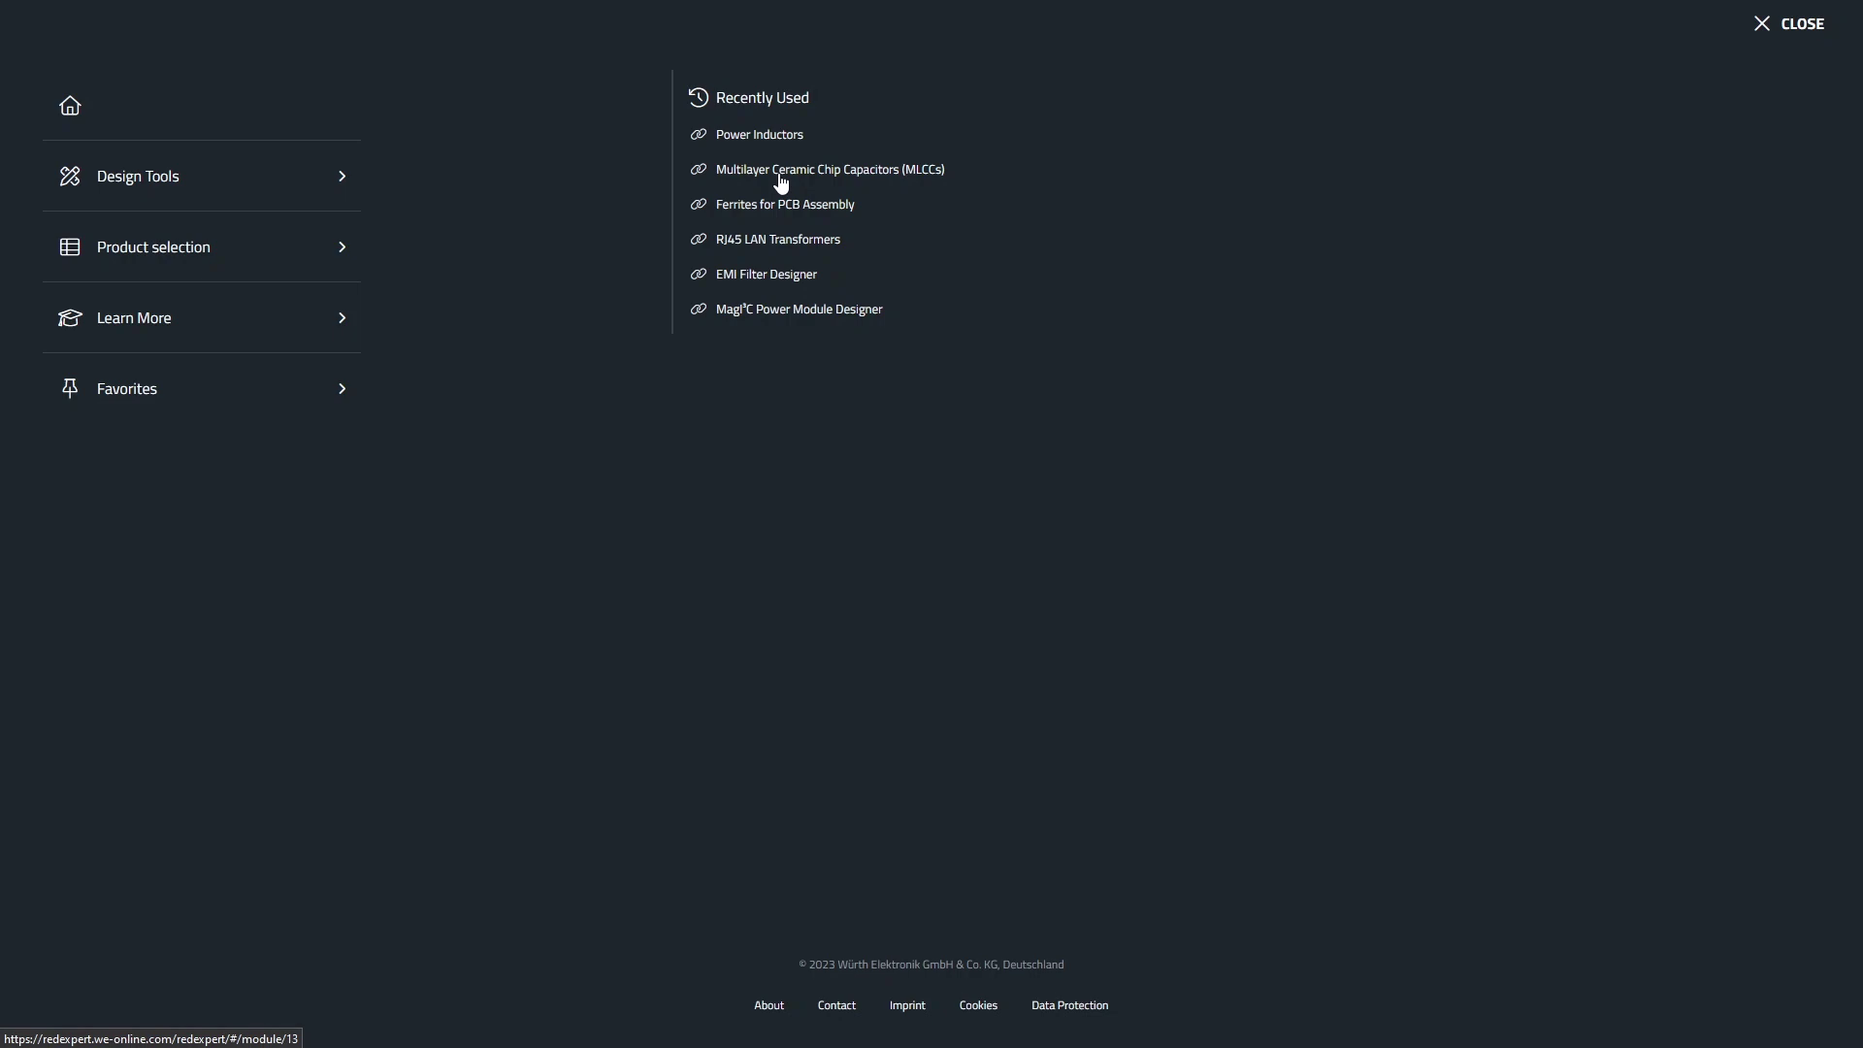
pyautogui.click(222, 335)
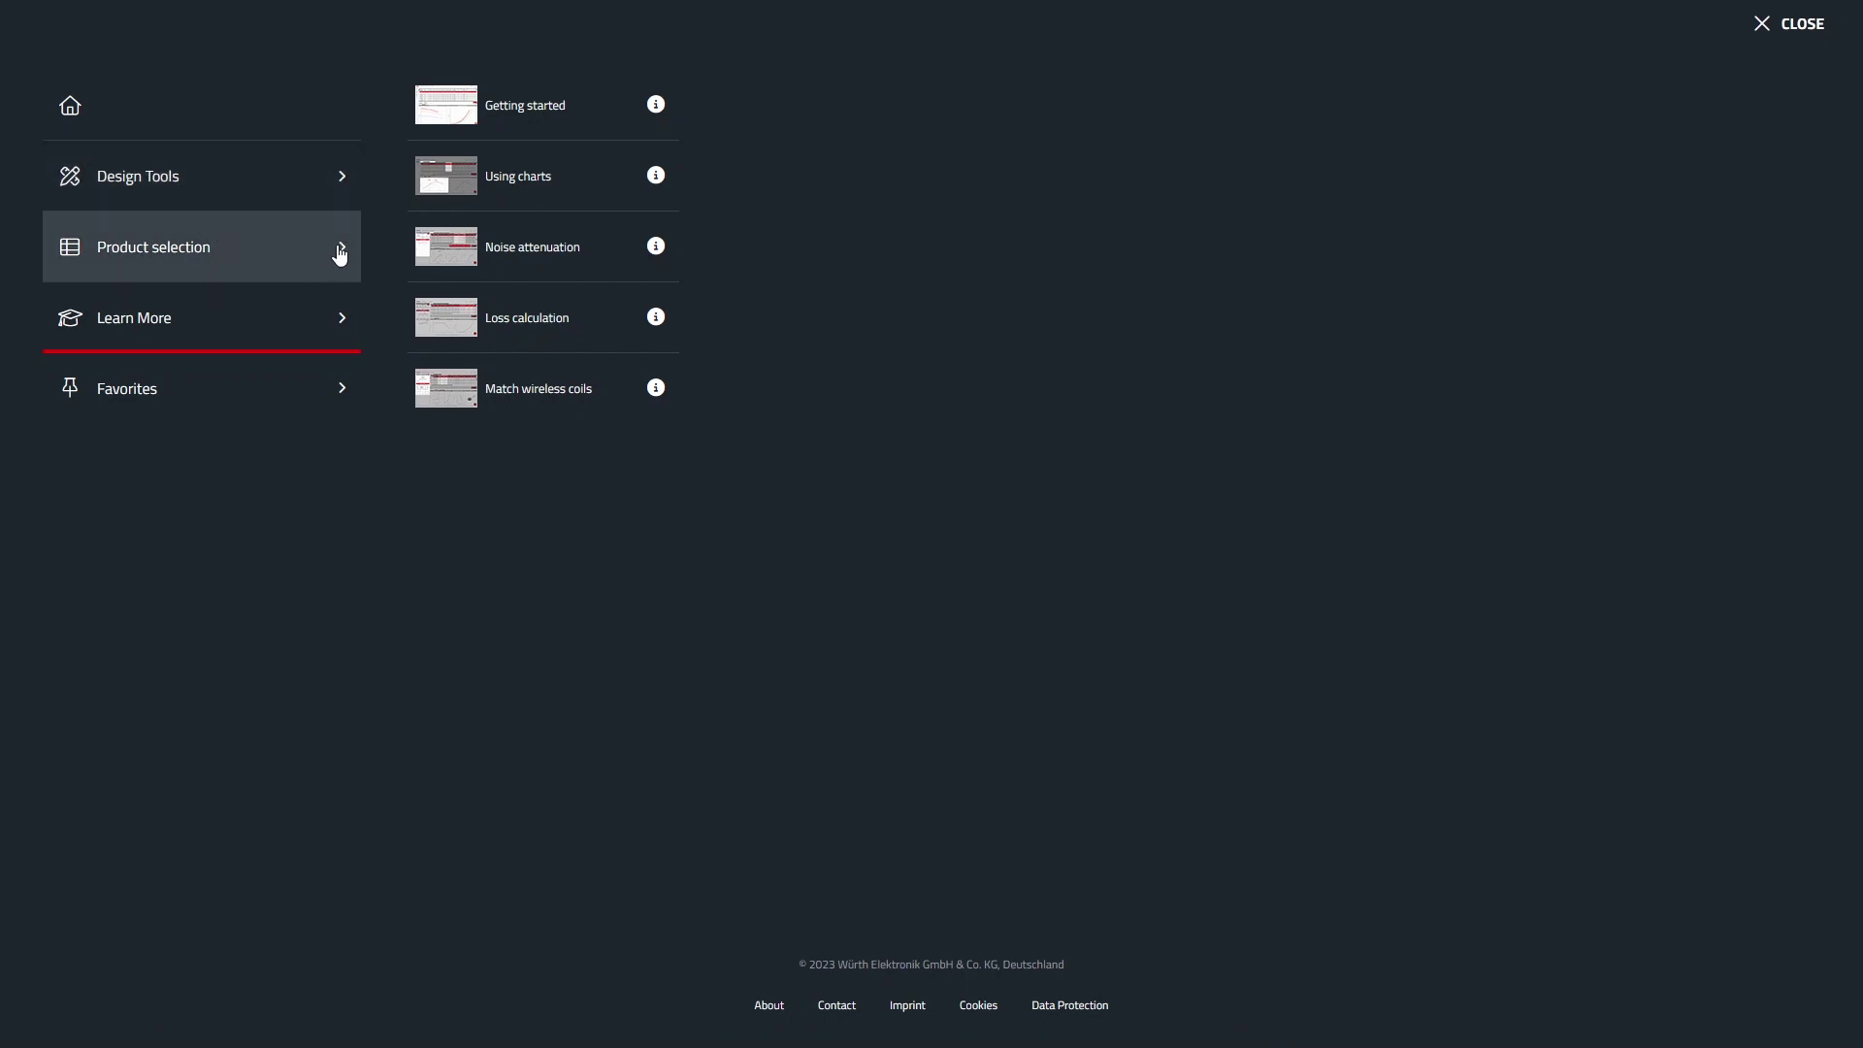
pyautogui.click(340, 254)
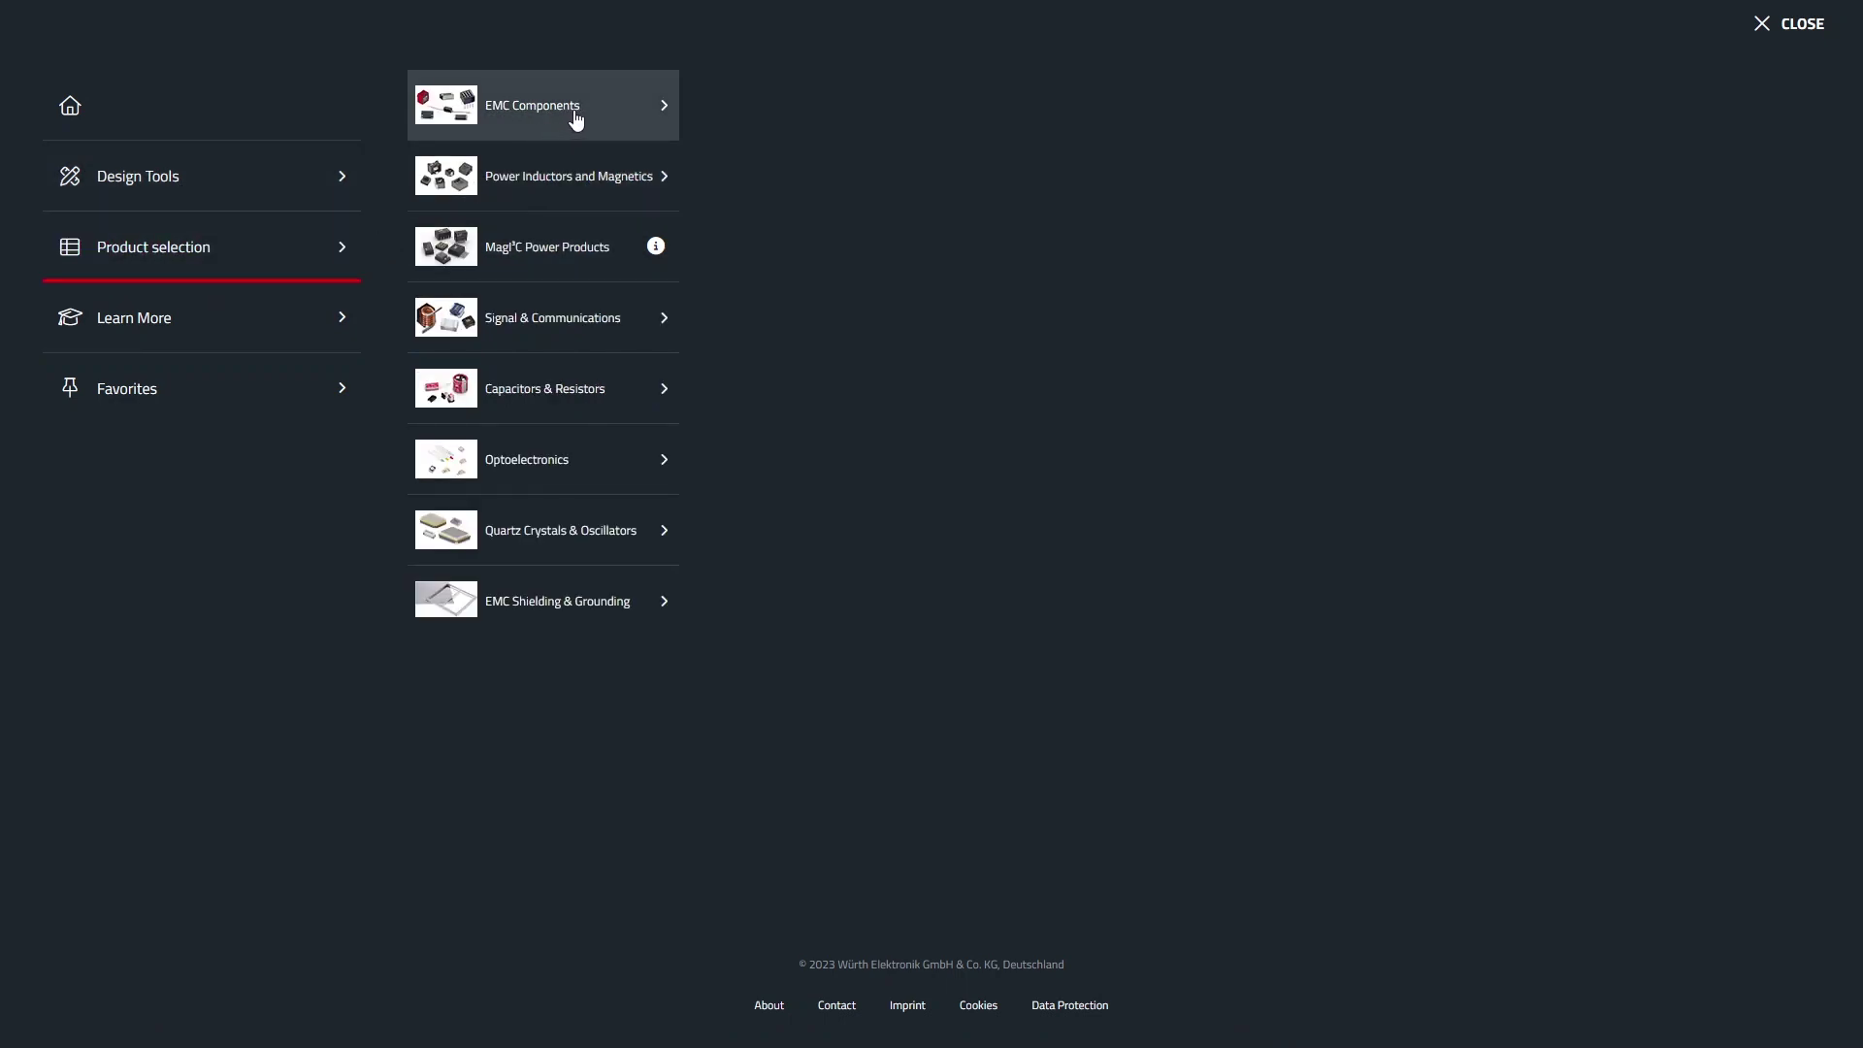
pyautogui.click(573, 114)
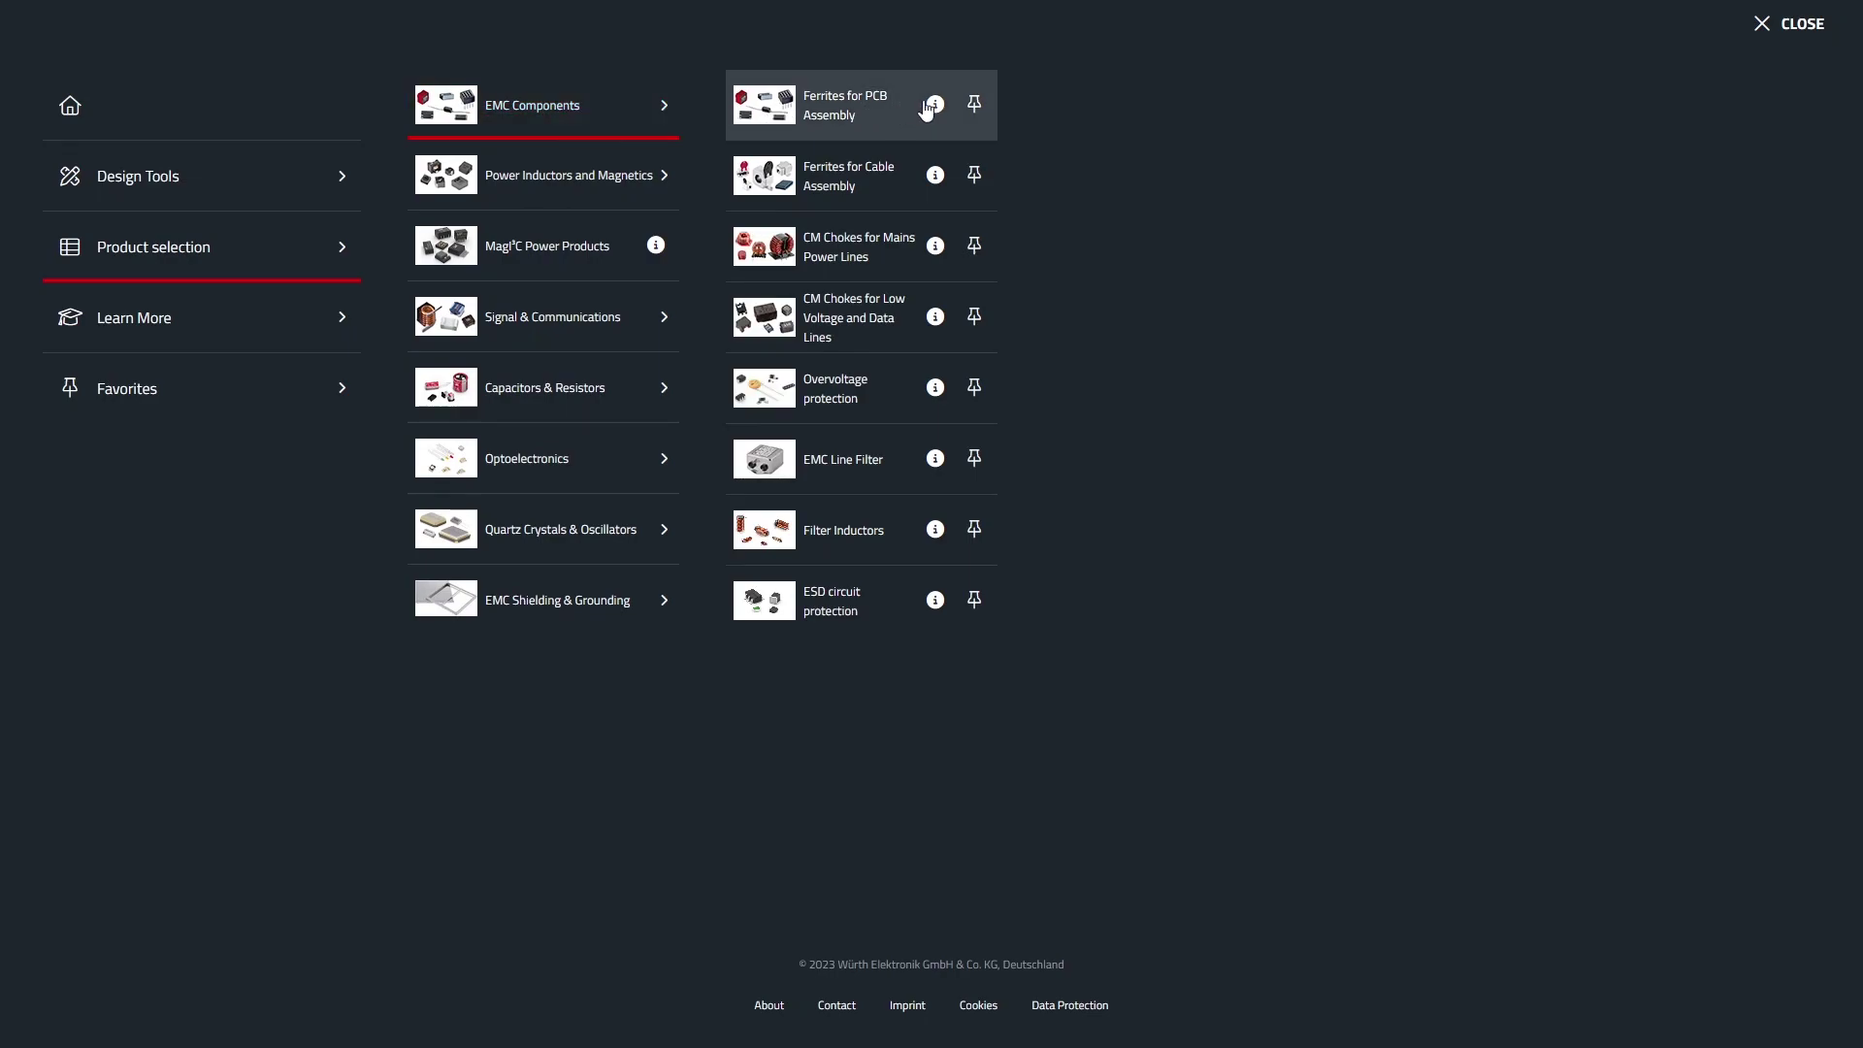
pyautogui.click(936, 109)
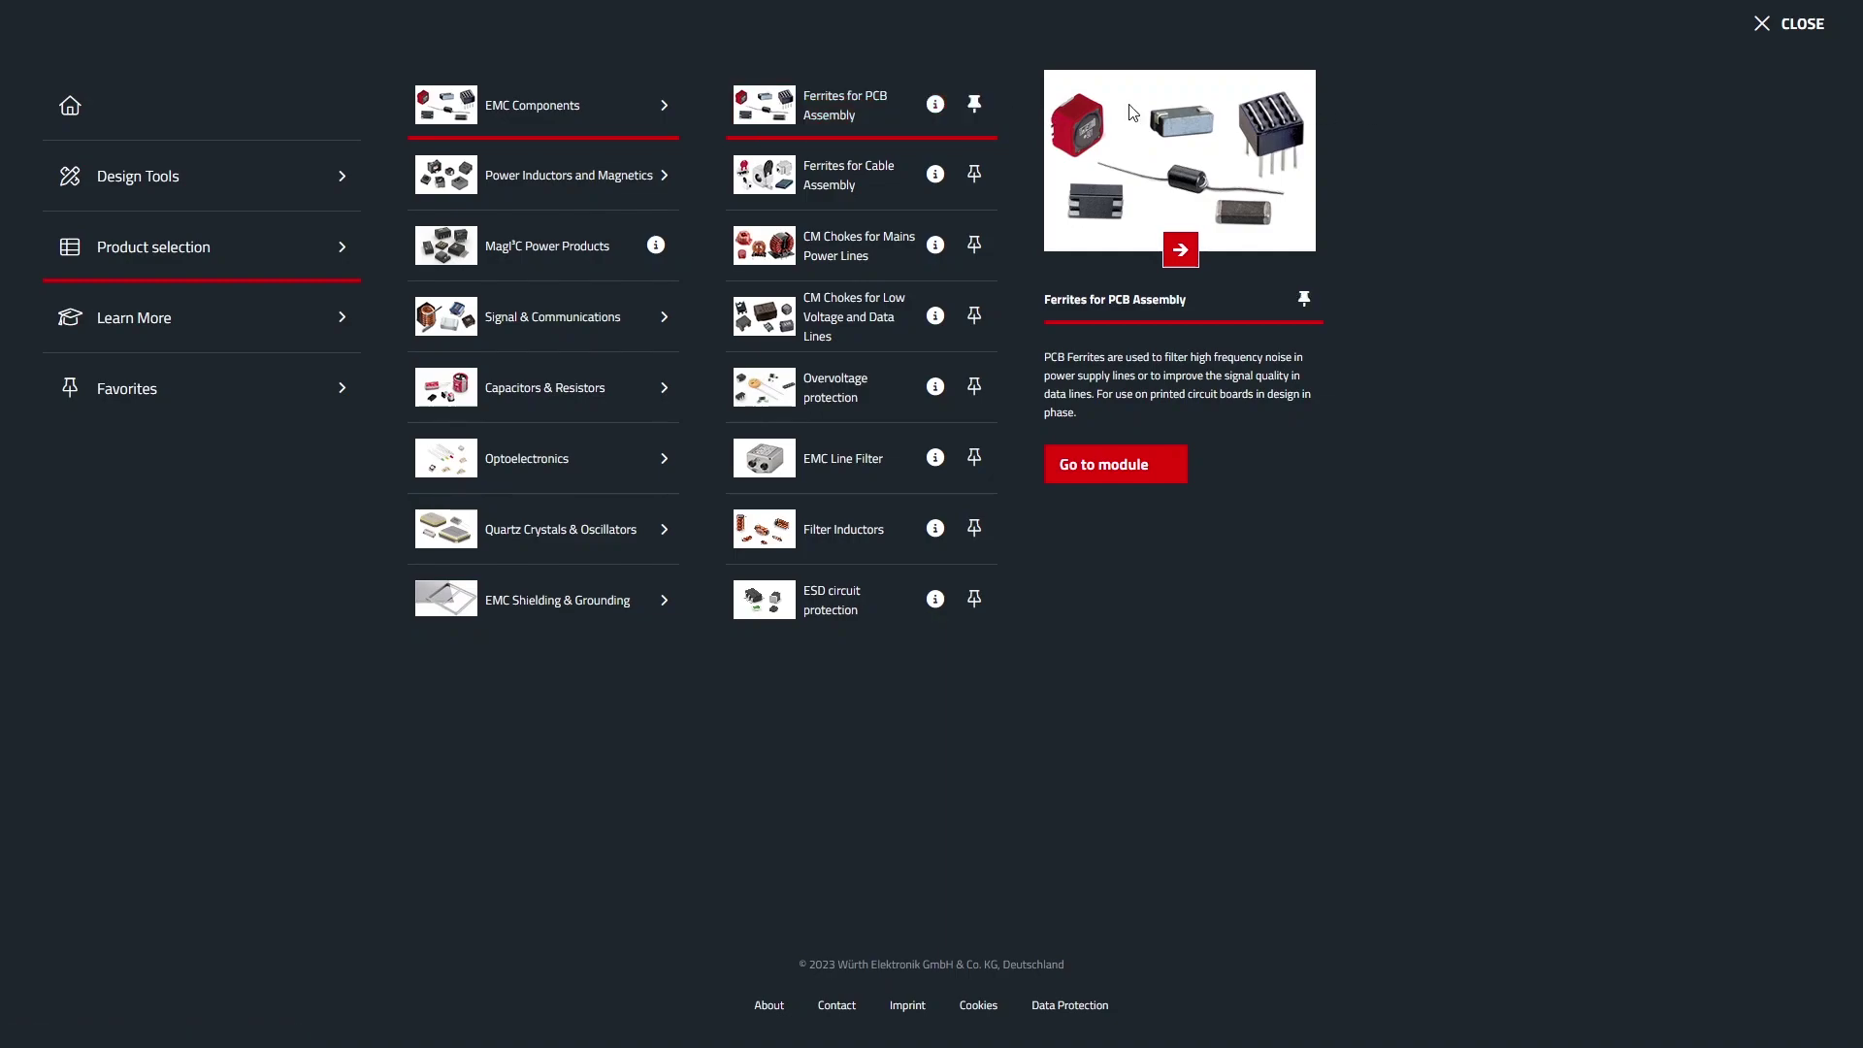
pyautogui.click(975, 104)
pyautogui.click(1795, 29)
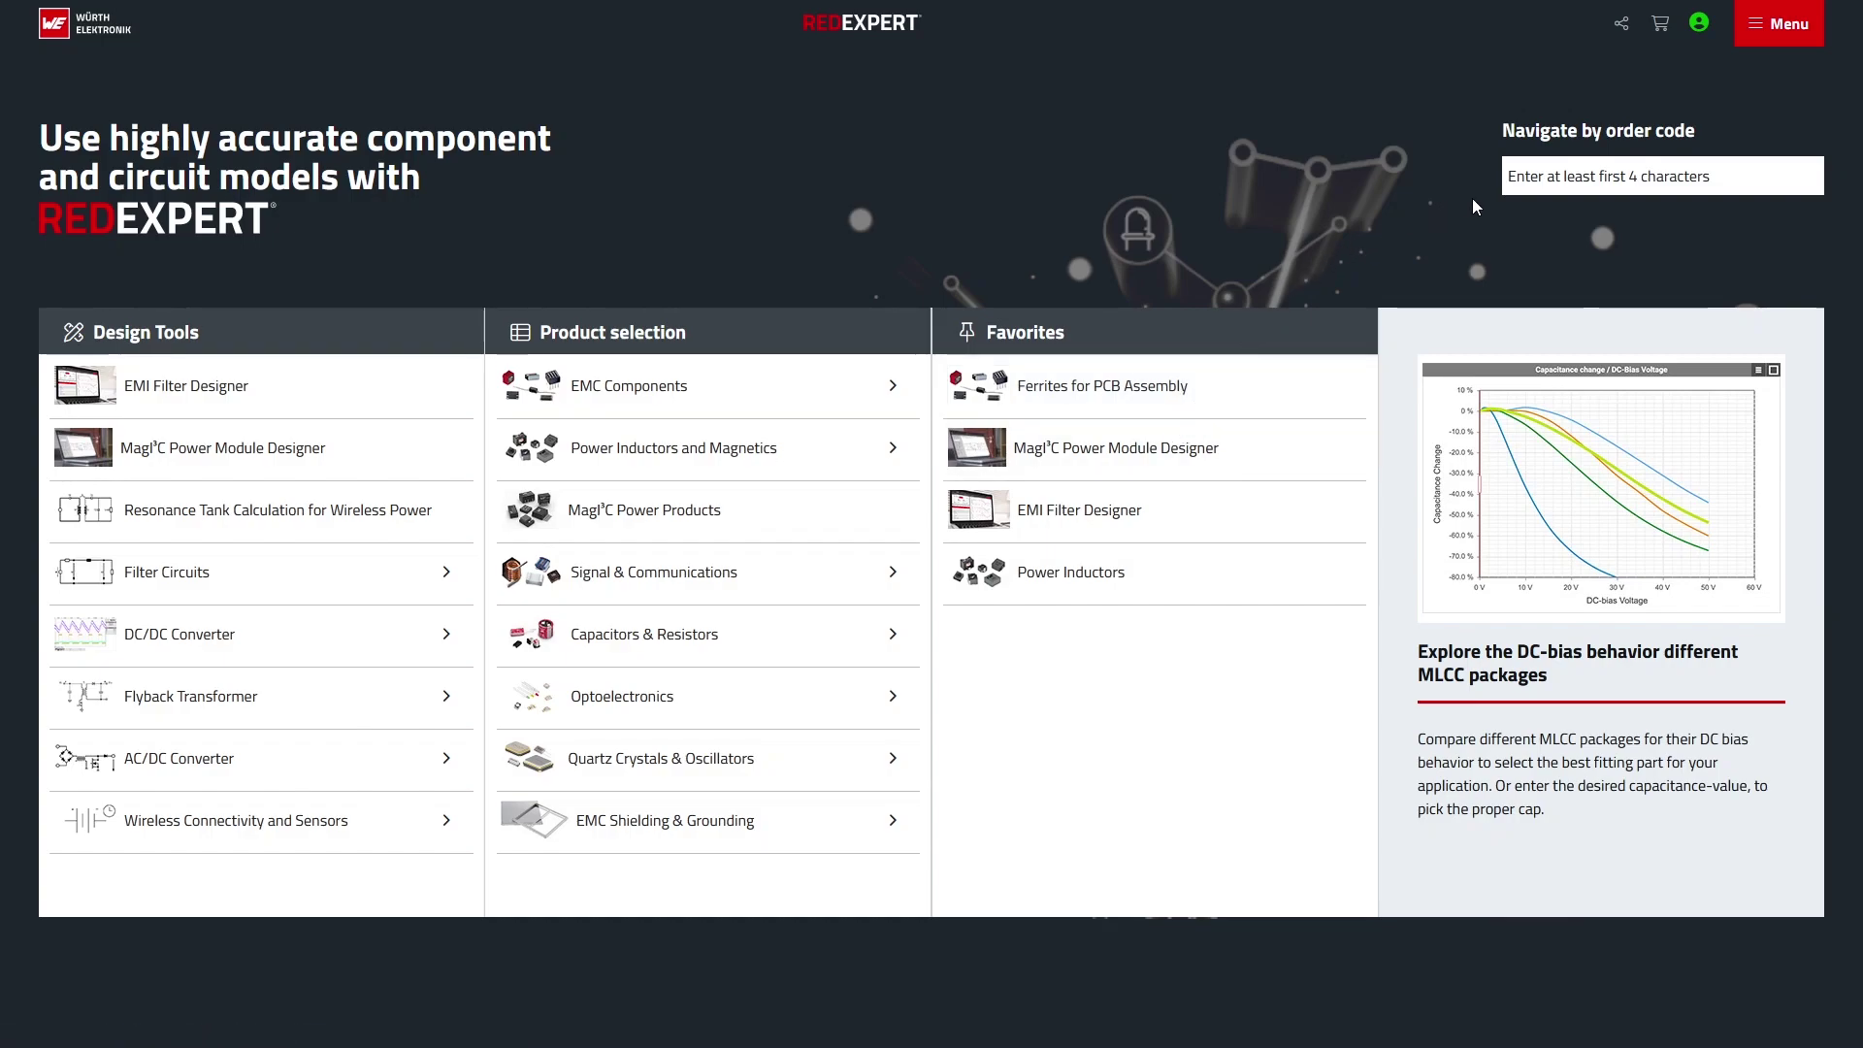
# - Search for components whose order code begins with 74438
pyautogui.click(1533, 181)
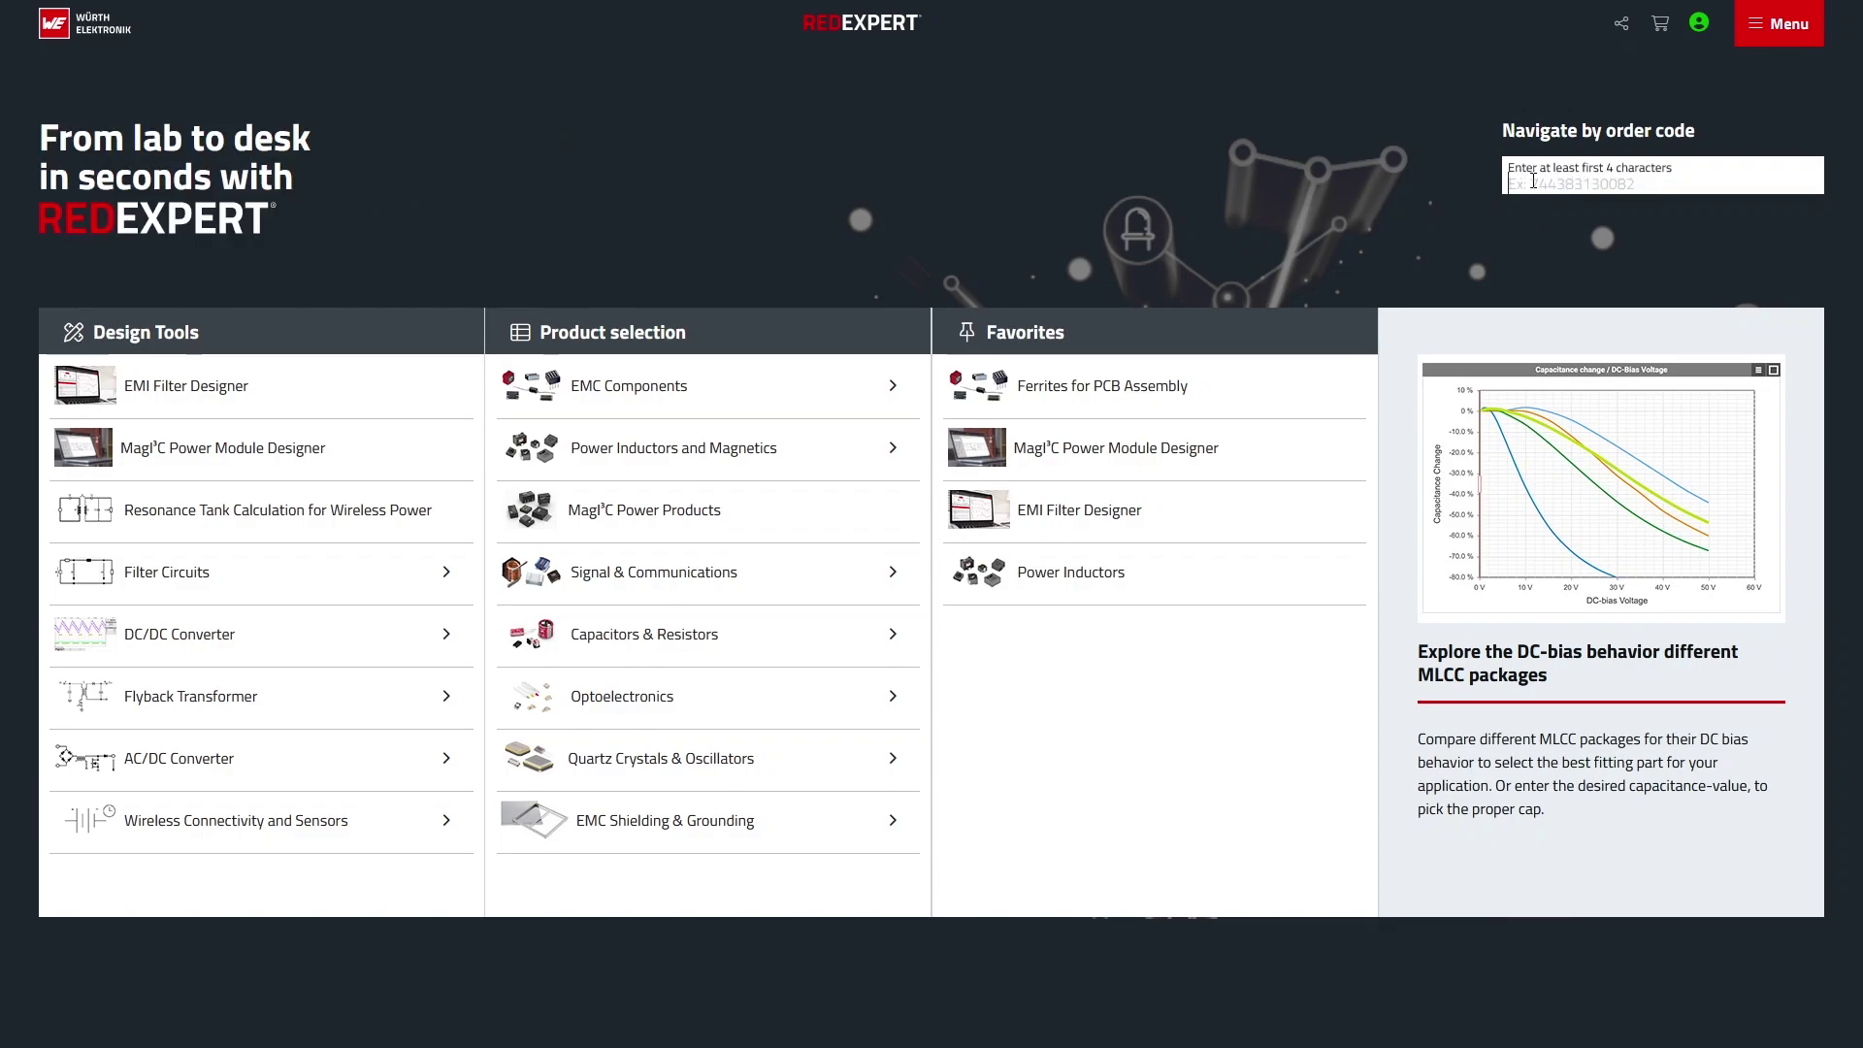
pyautogui.write('74438')
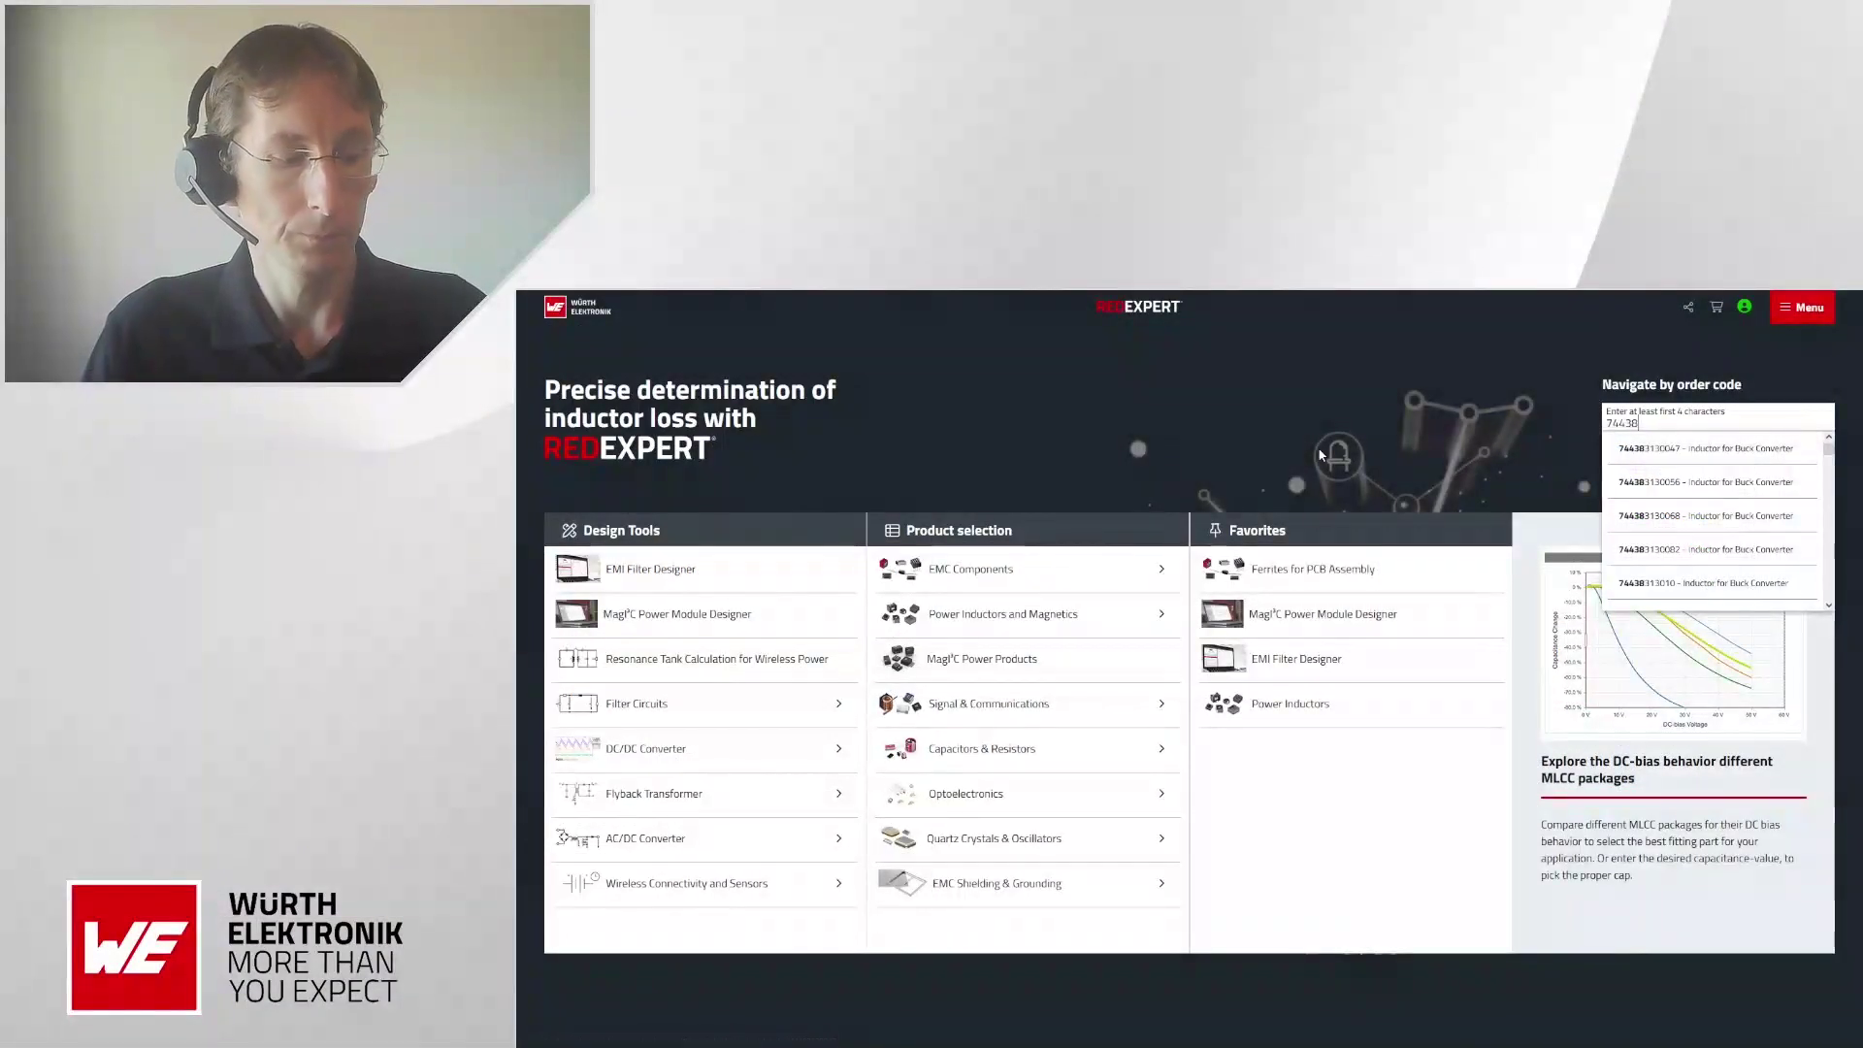
pyautogui.hotkey('alt', 'Tab')
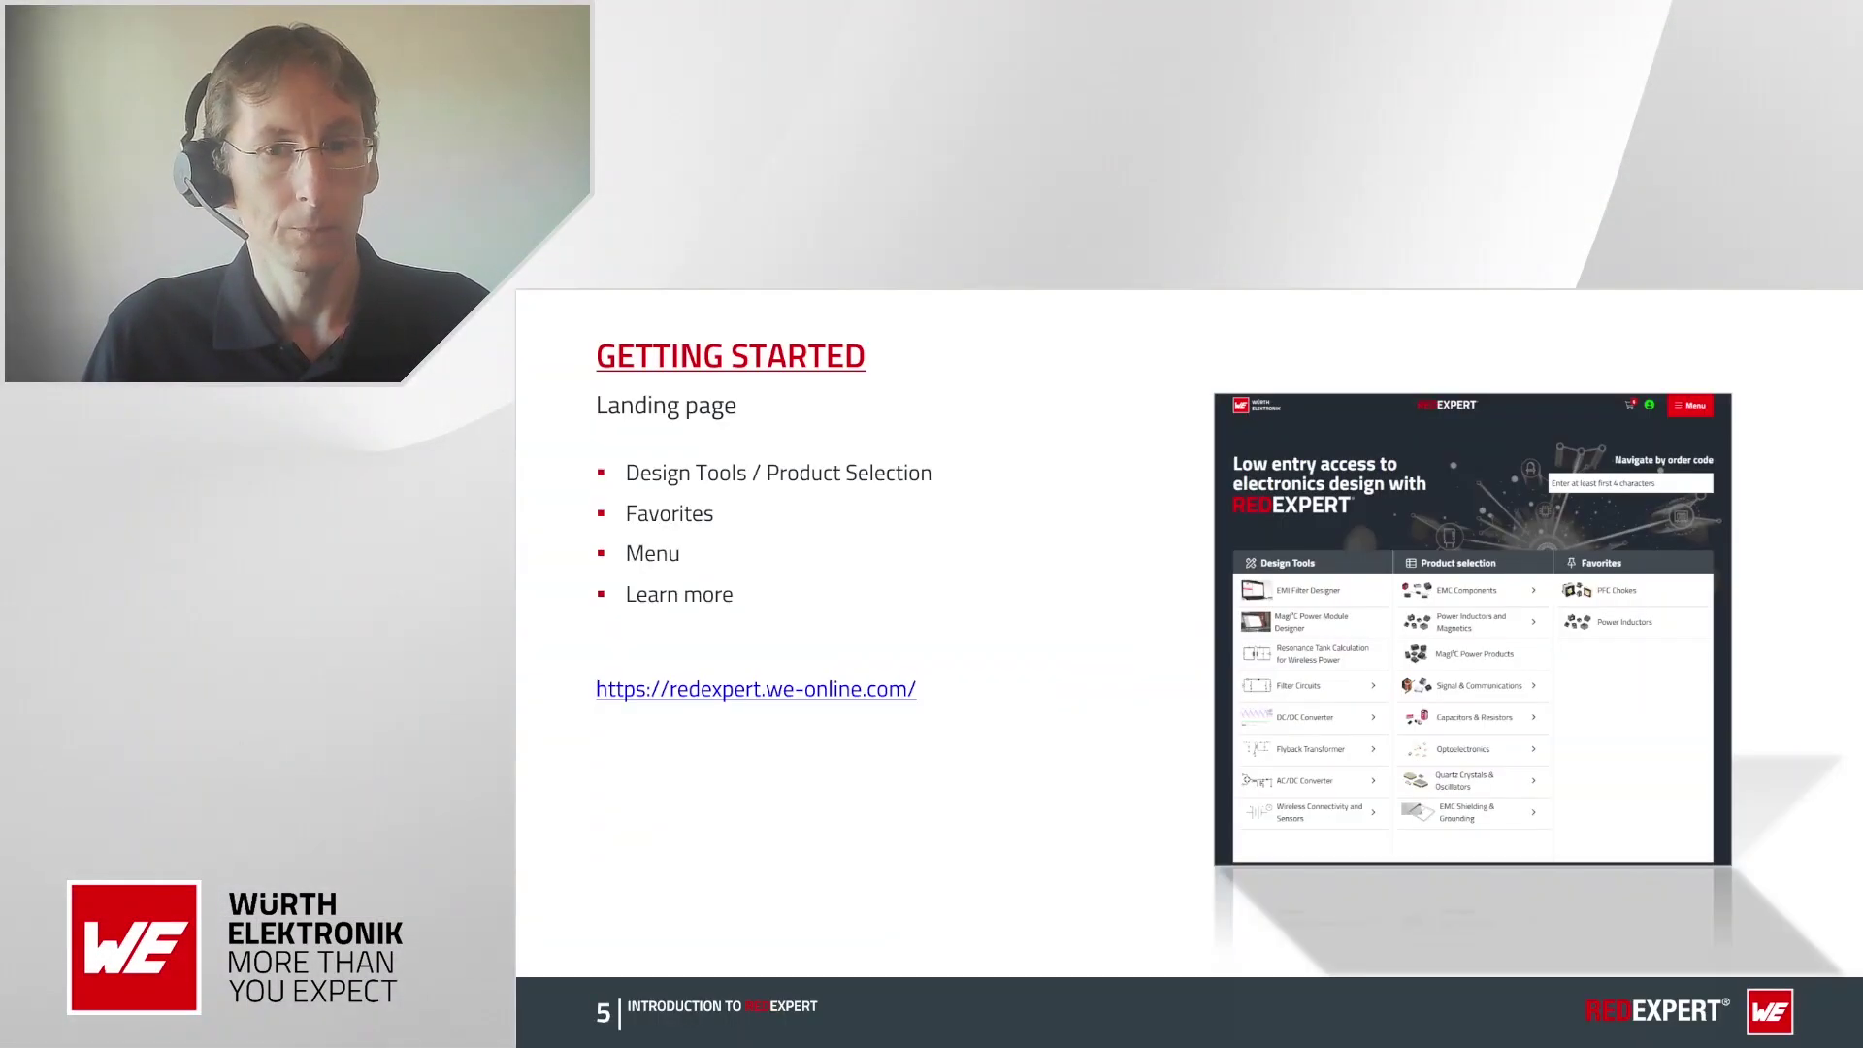
pyautogui.click(876, 526)
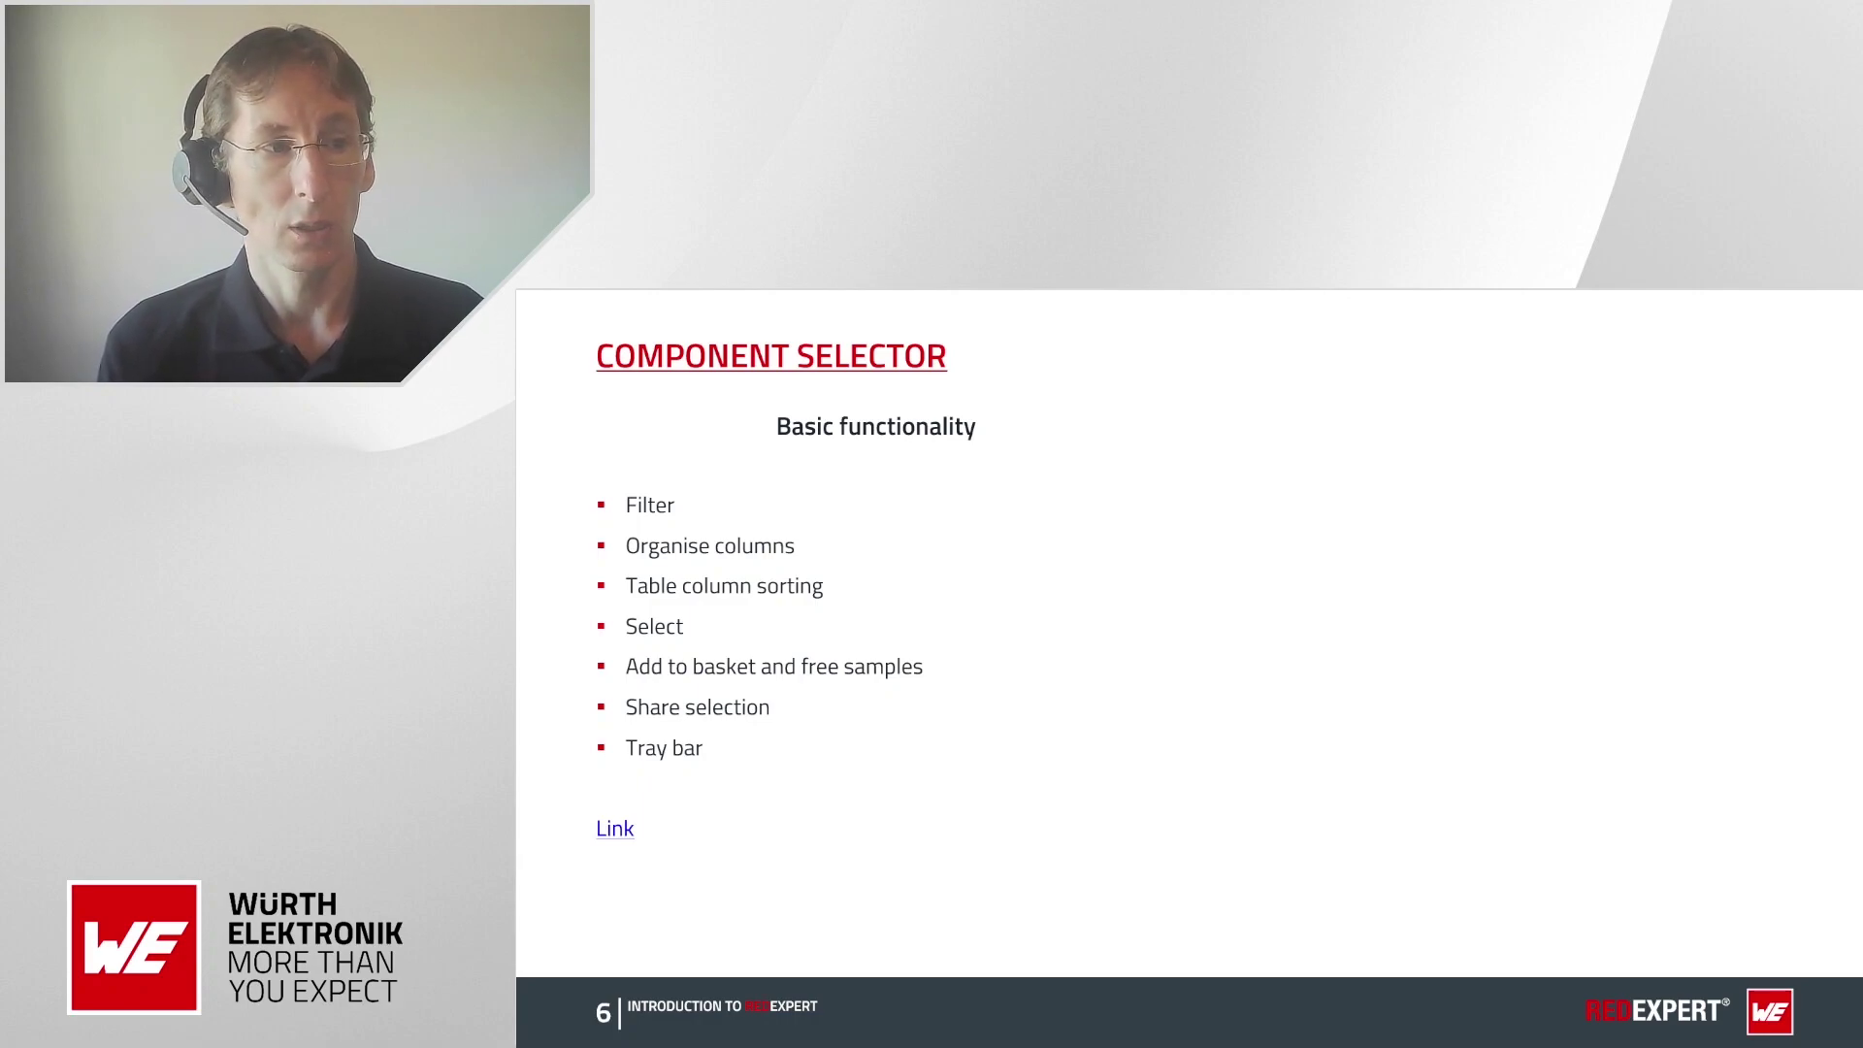
pyautogui.hotkey('alt', 'Tab')
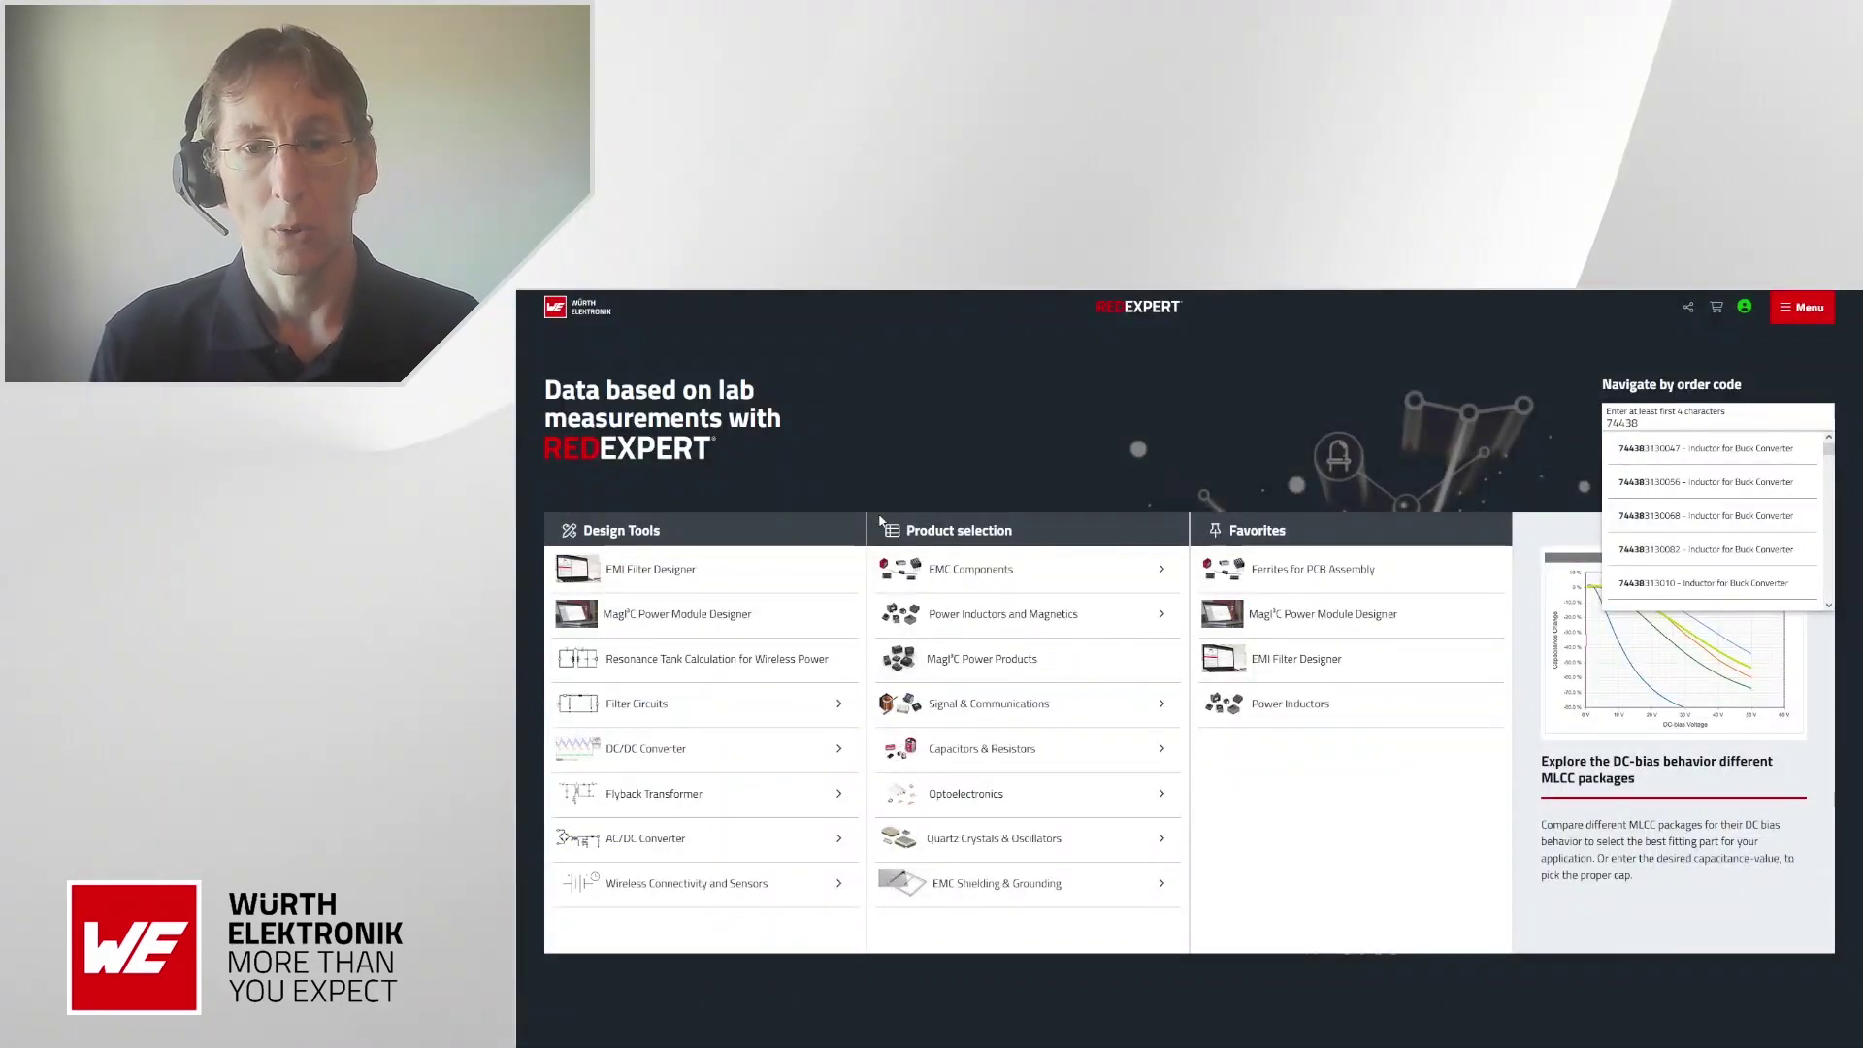
# - Open the RJ45 LAN Transformers selector under Signal & Communications and filter the X-Base-T column to 1.00 Gbps
pyautogui.click(974, 701)
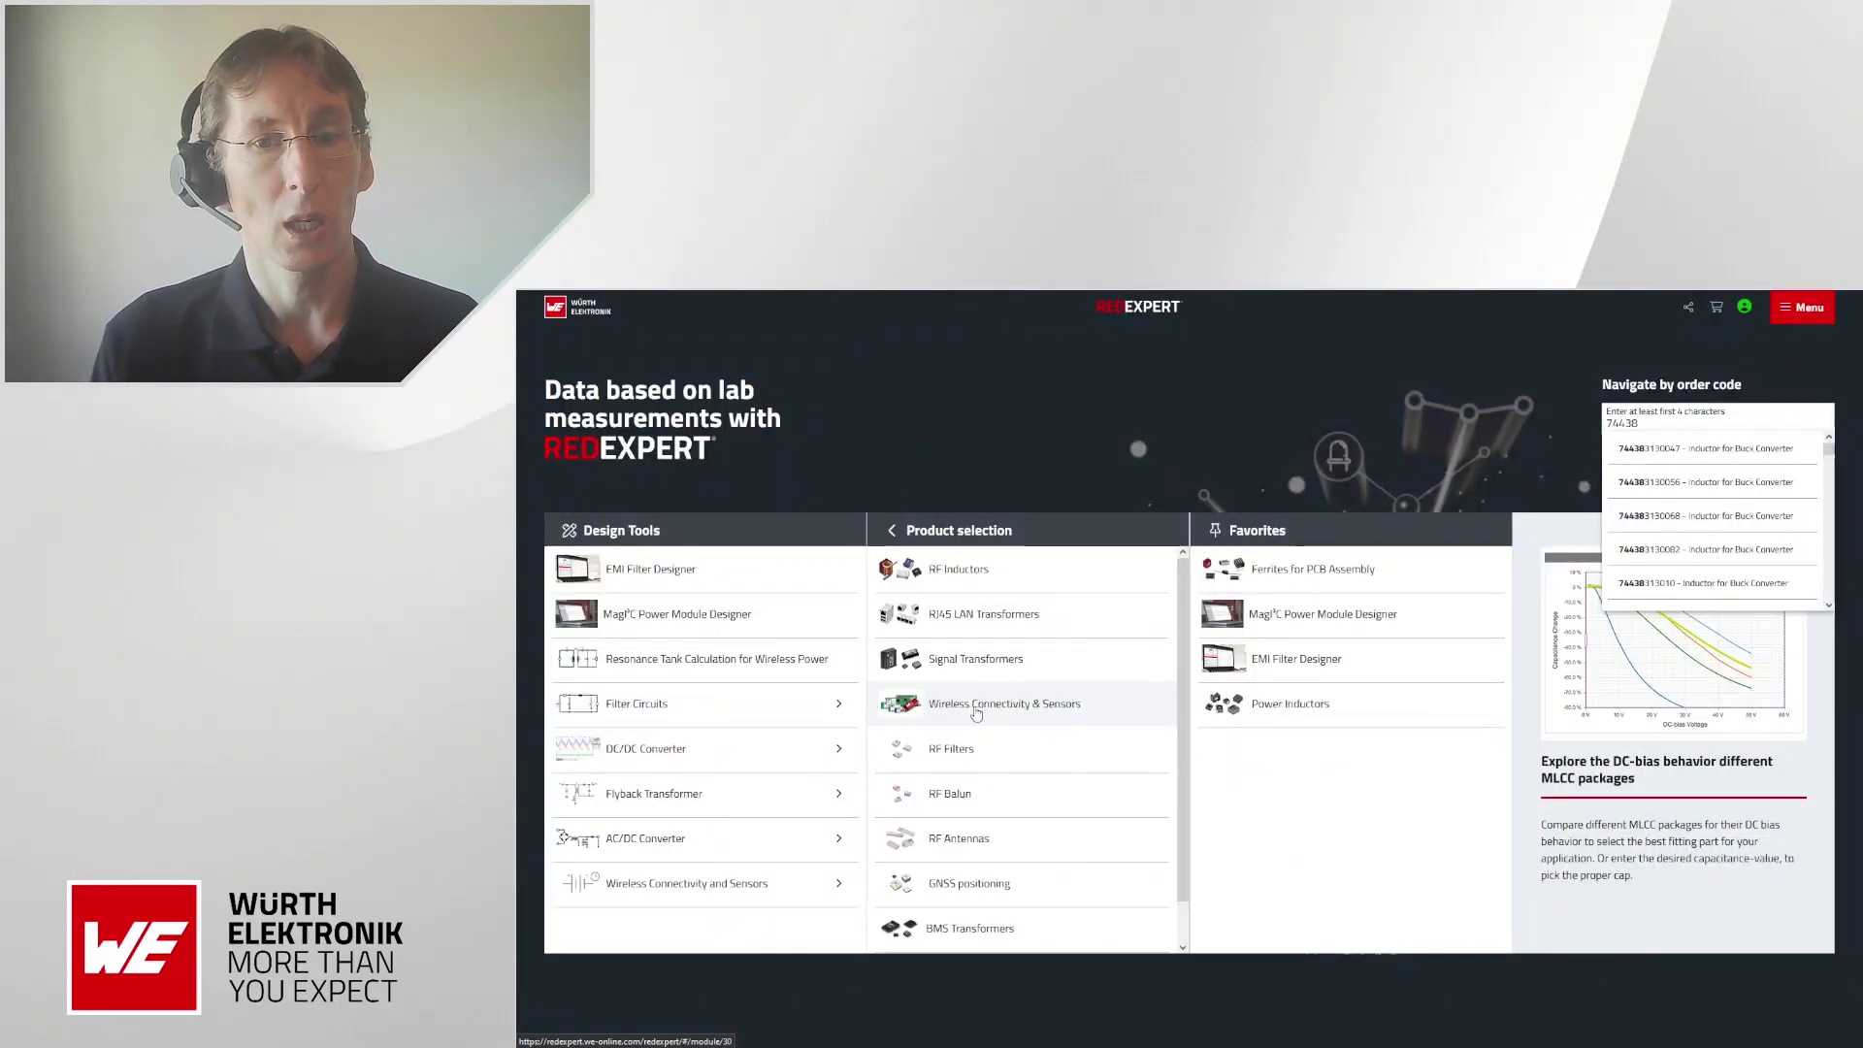
pyautogui.click(966, 629)
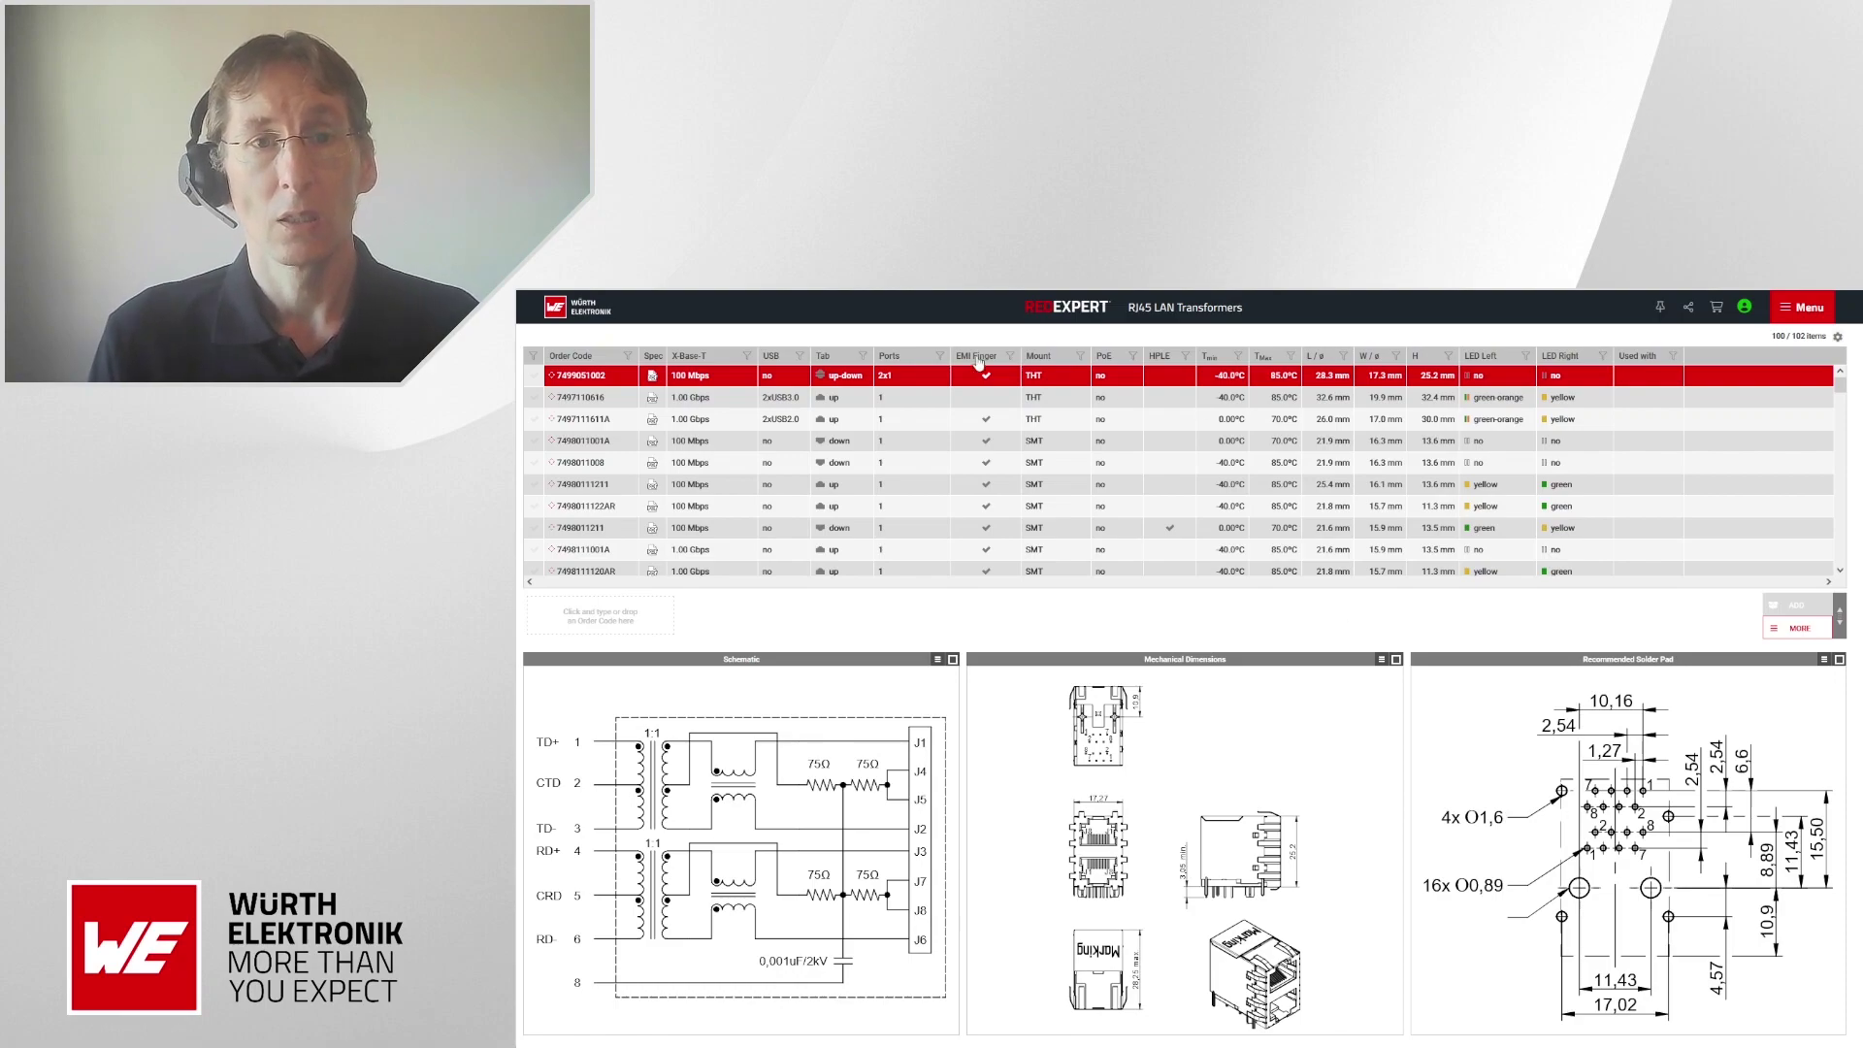
pyautogui.click(748, 355)
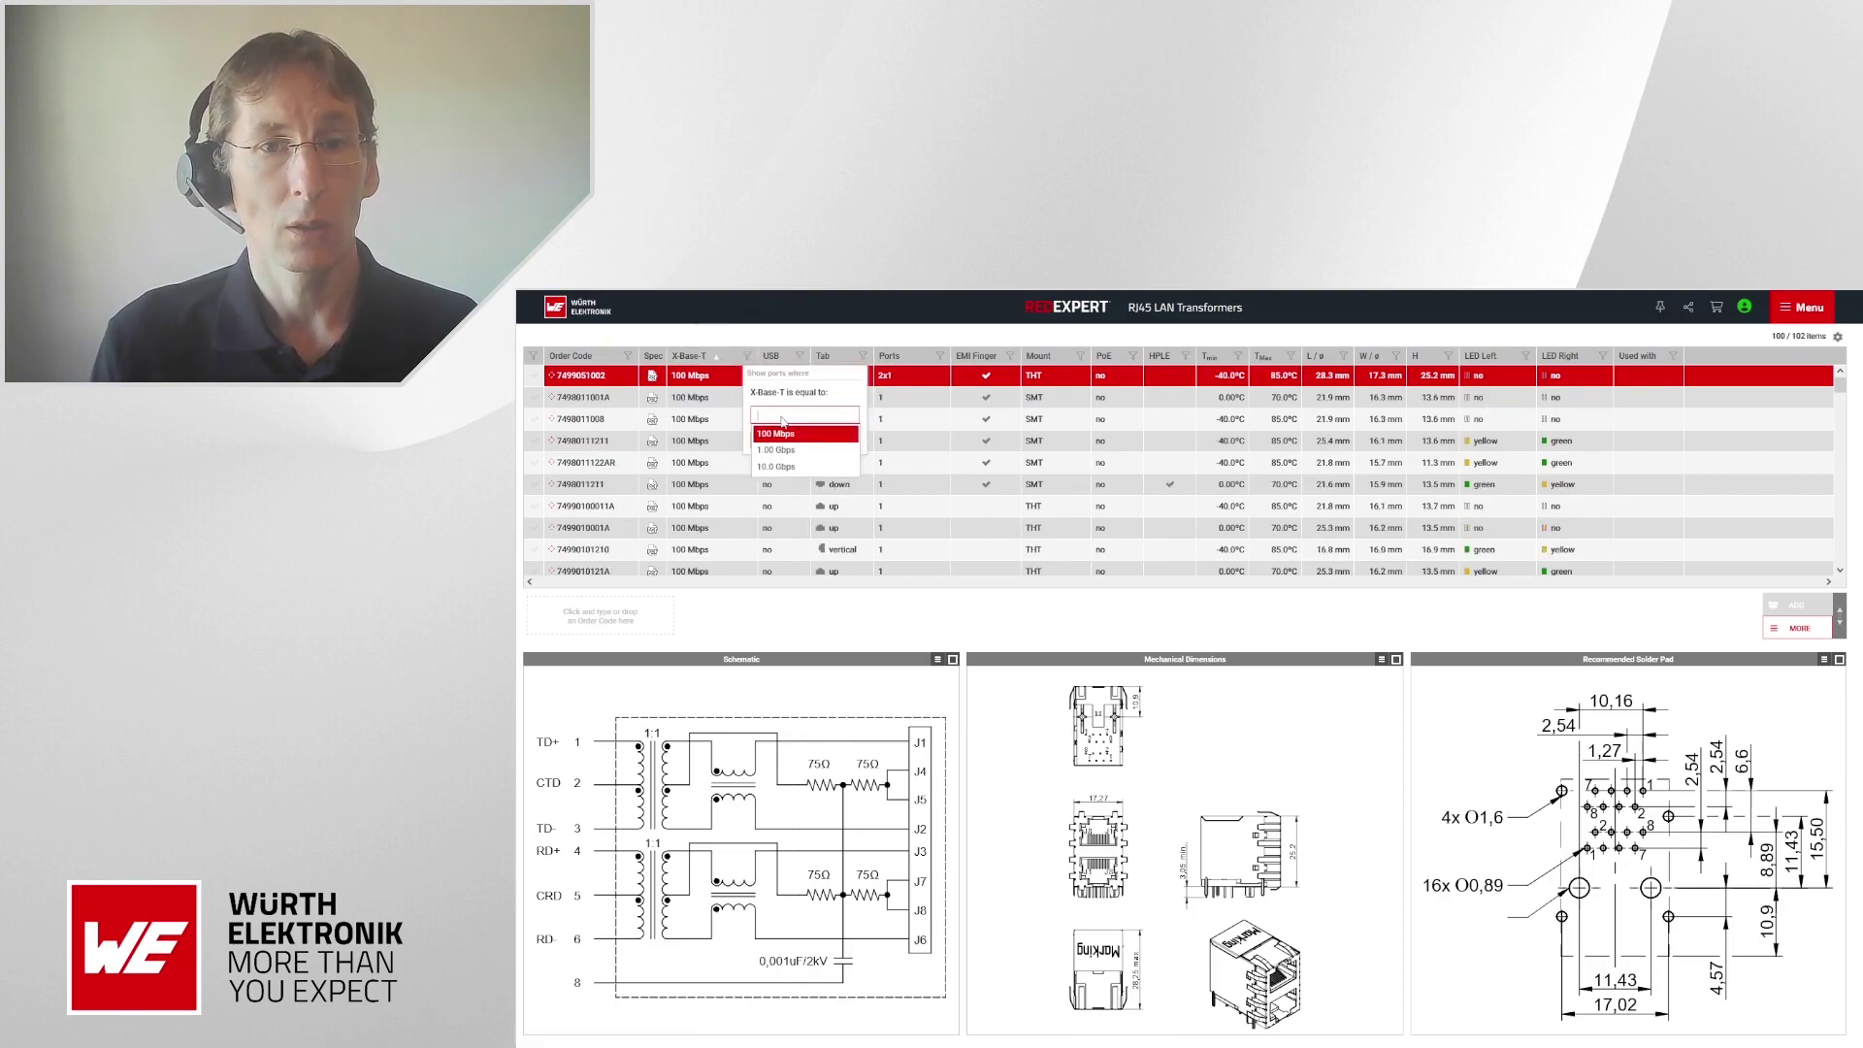
pyautogui.click(789, 450)
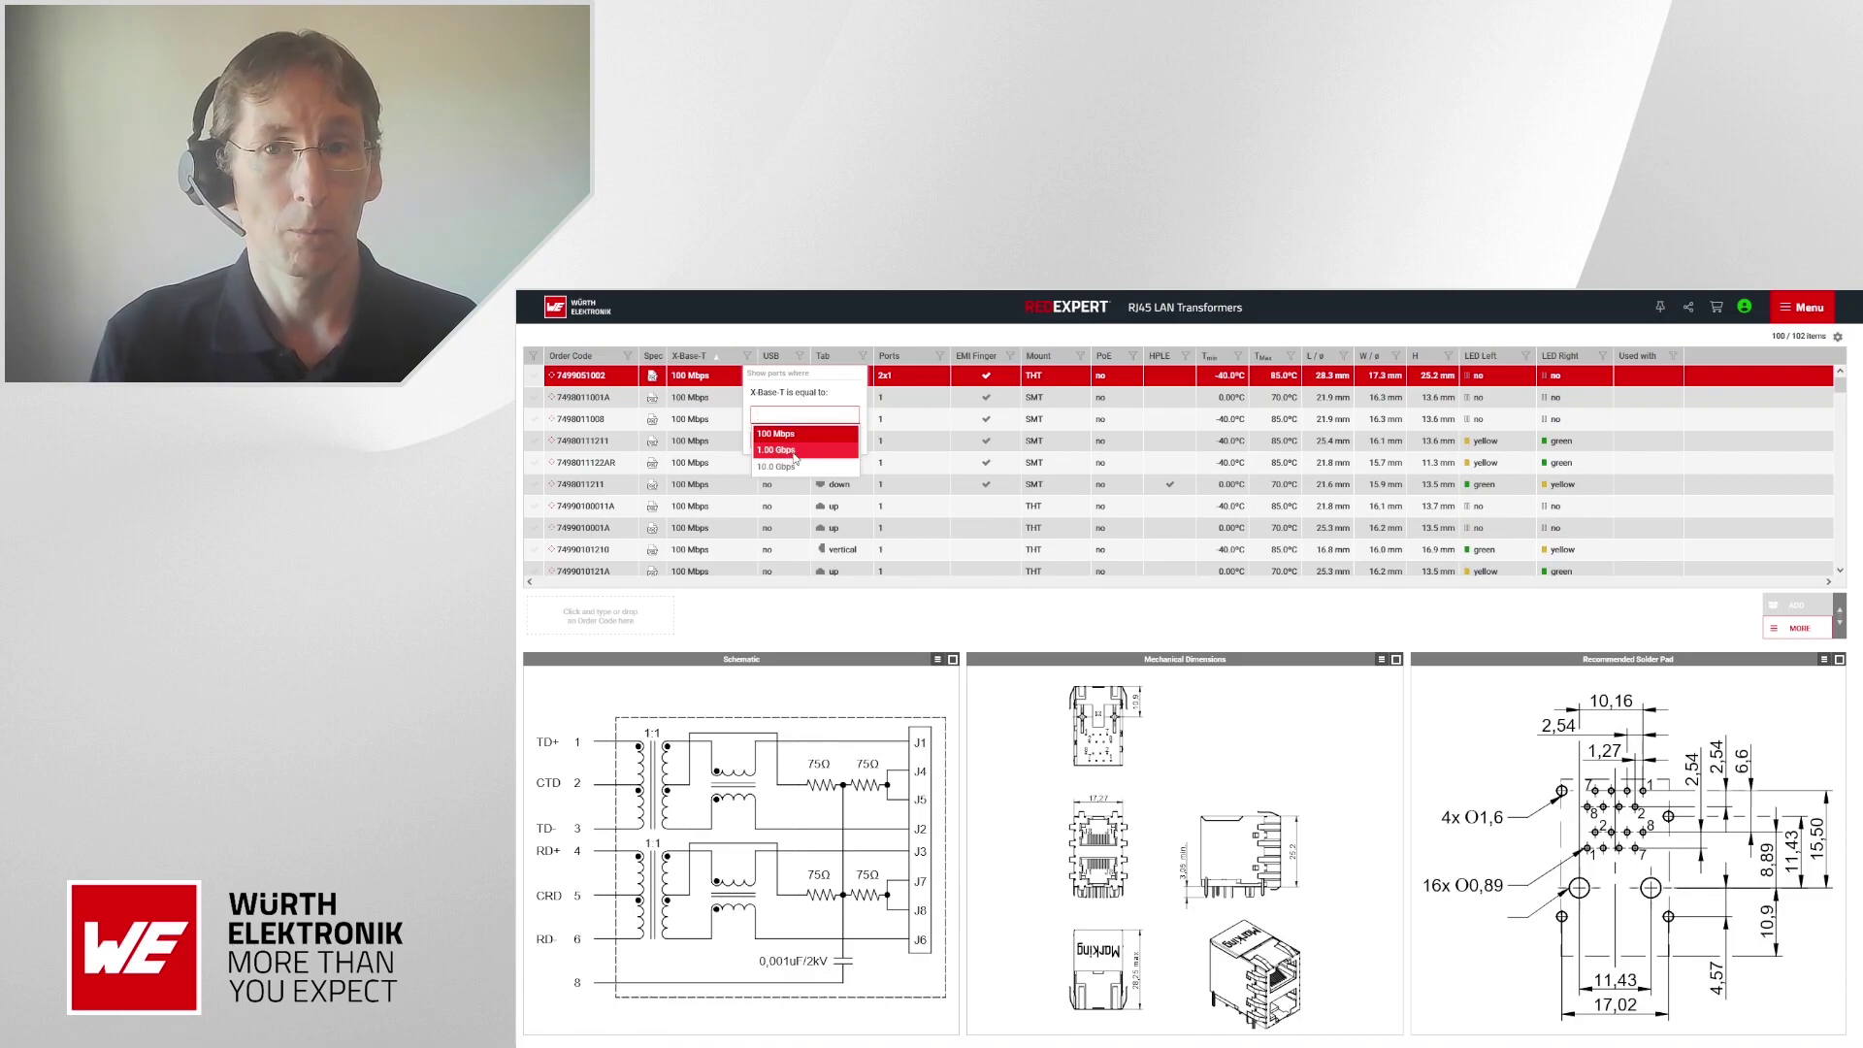
pyautogui.click(794, 451)
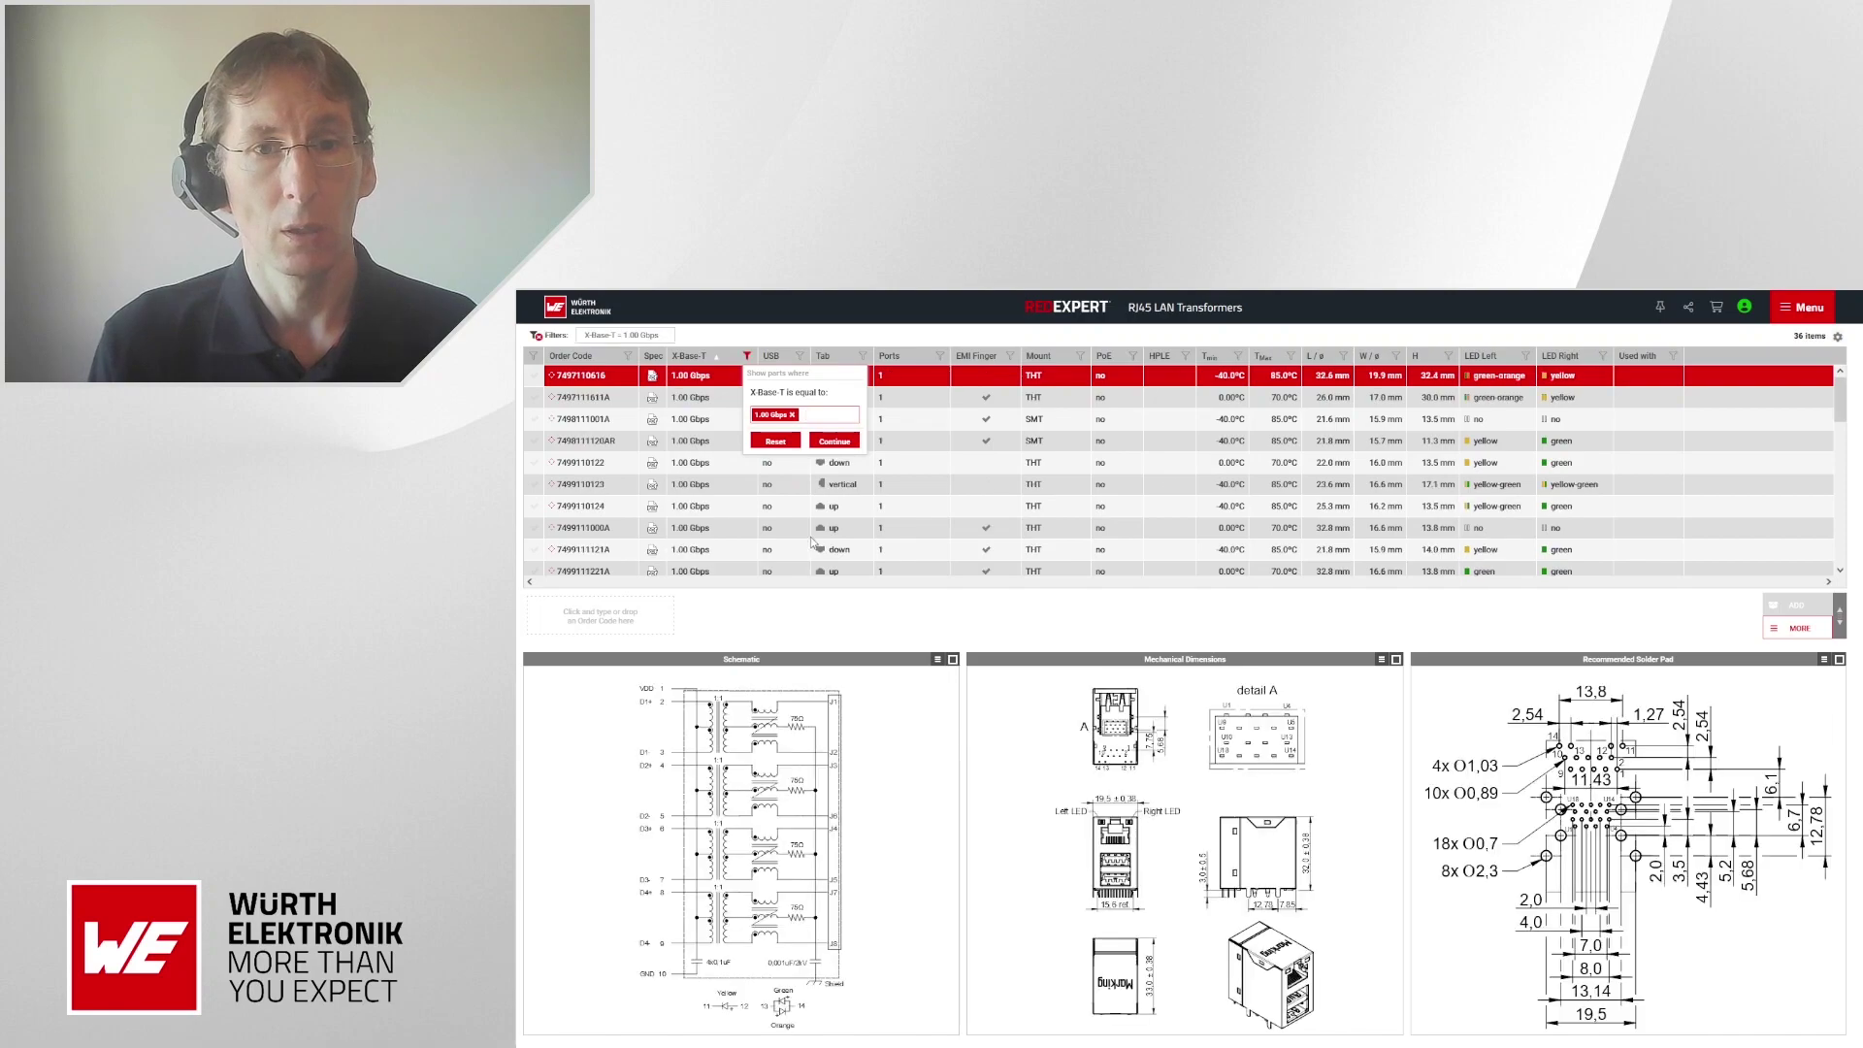
pyautogui.click(832, 607)
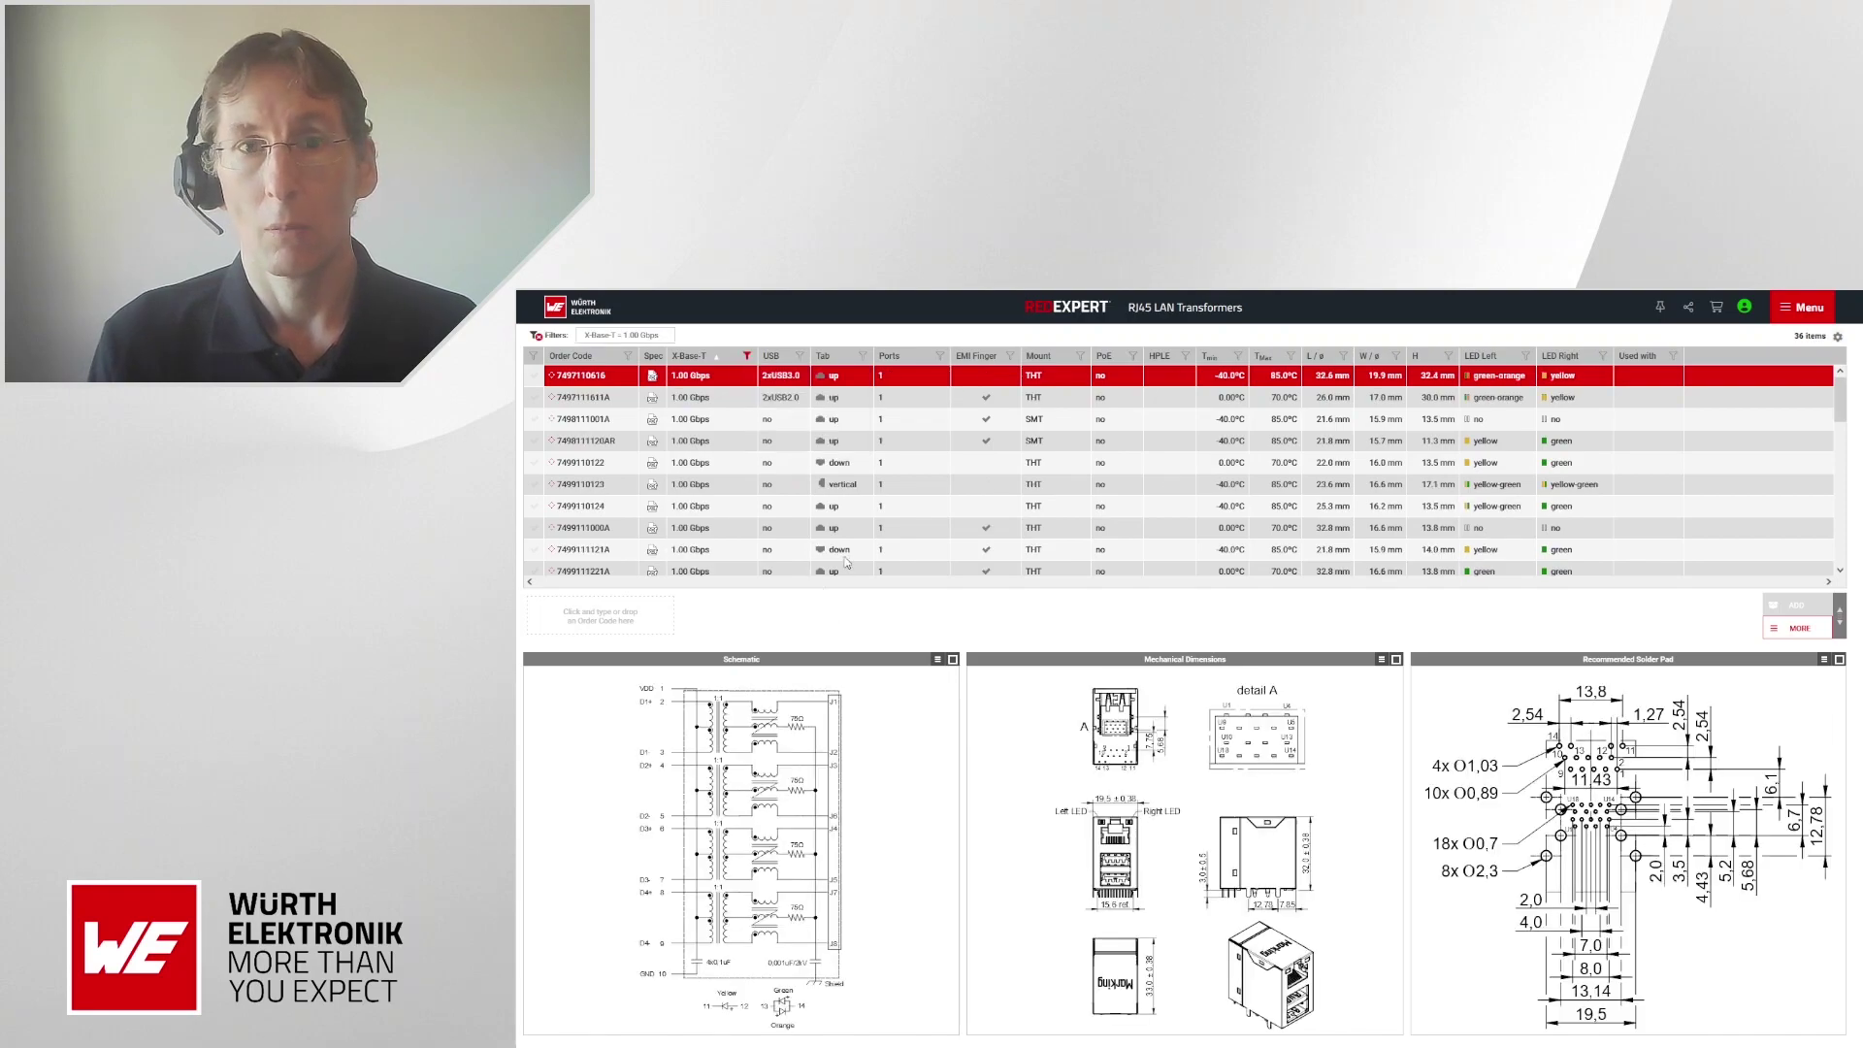
# - Filter the transformer table to parts with USB equal to no and Tab equal to up
pyautogui.click(801, 360)
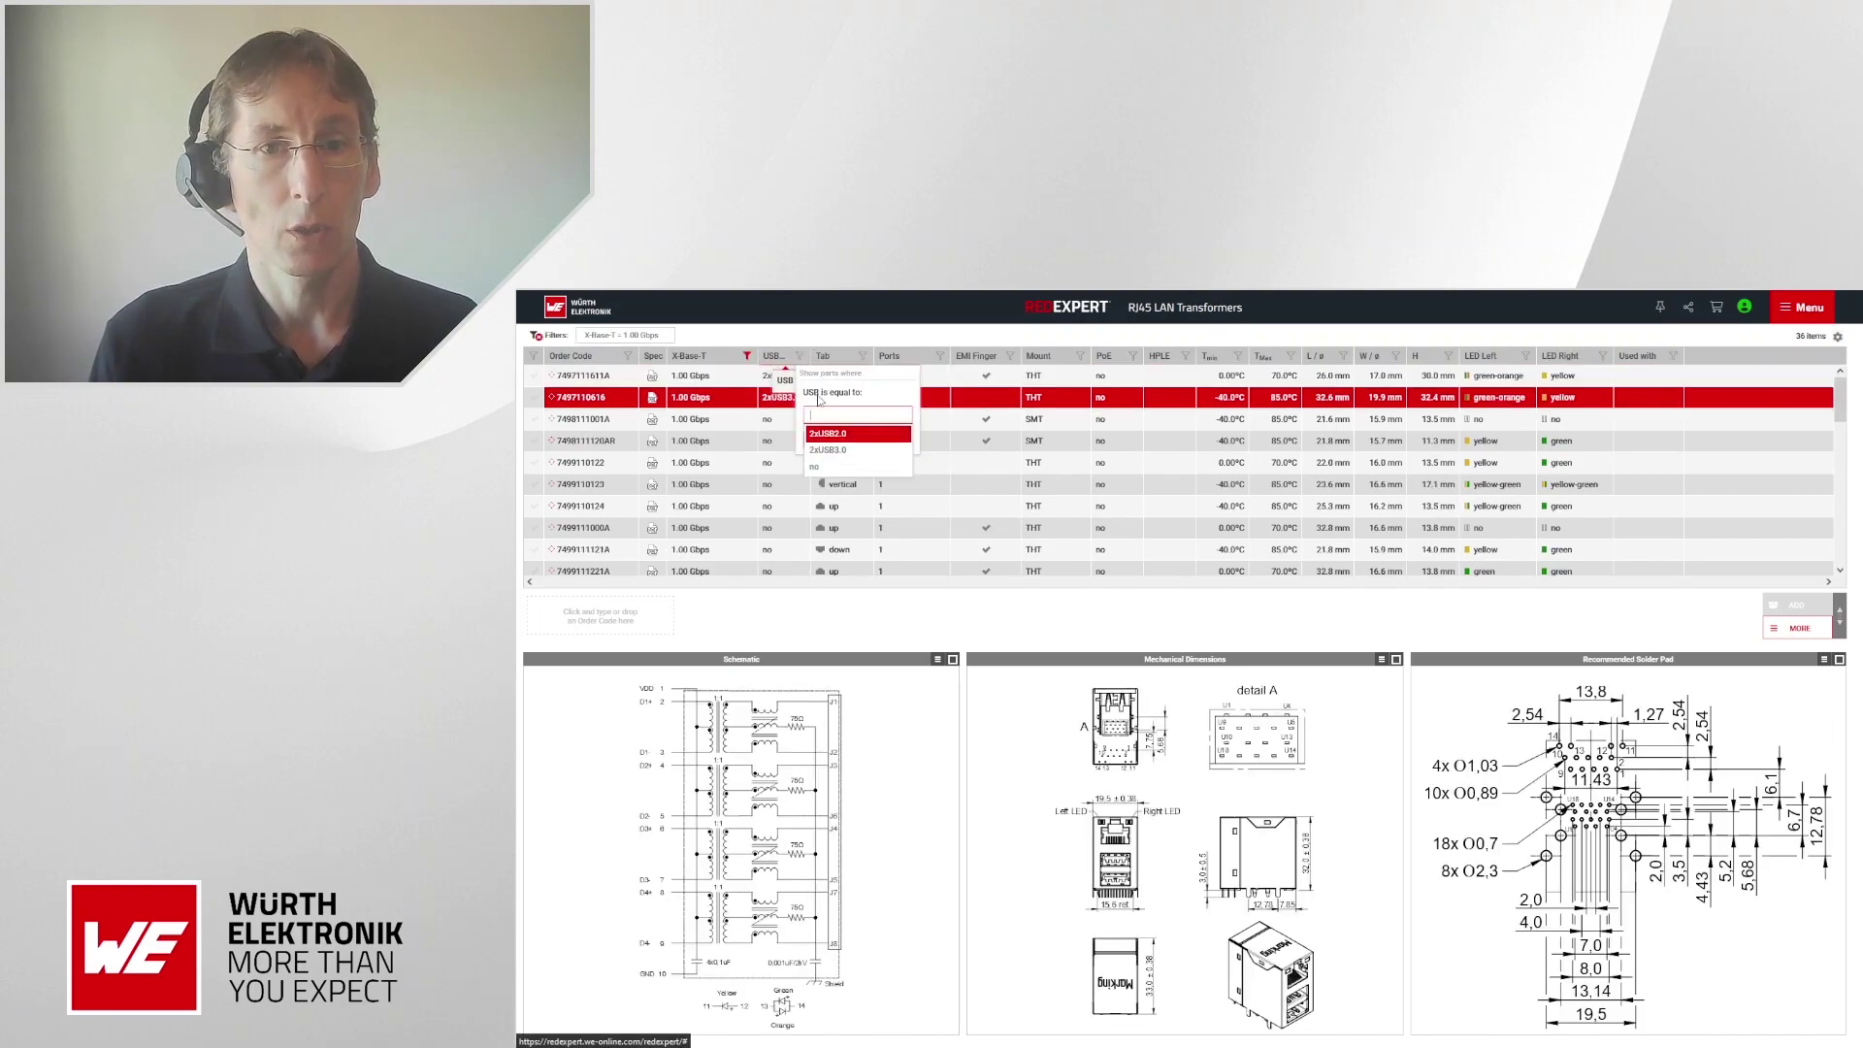
pyautogui.click(825, 468)
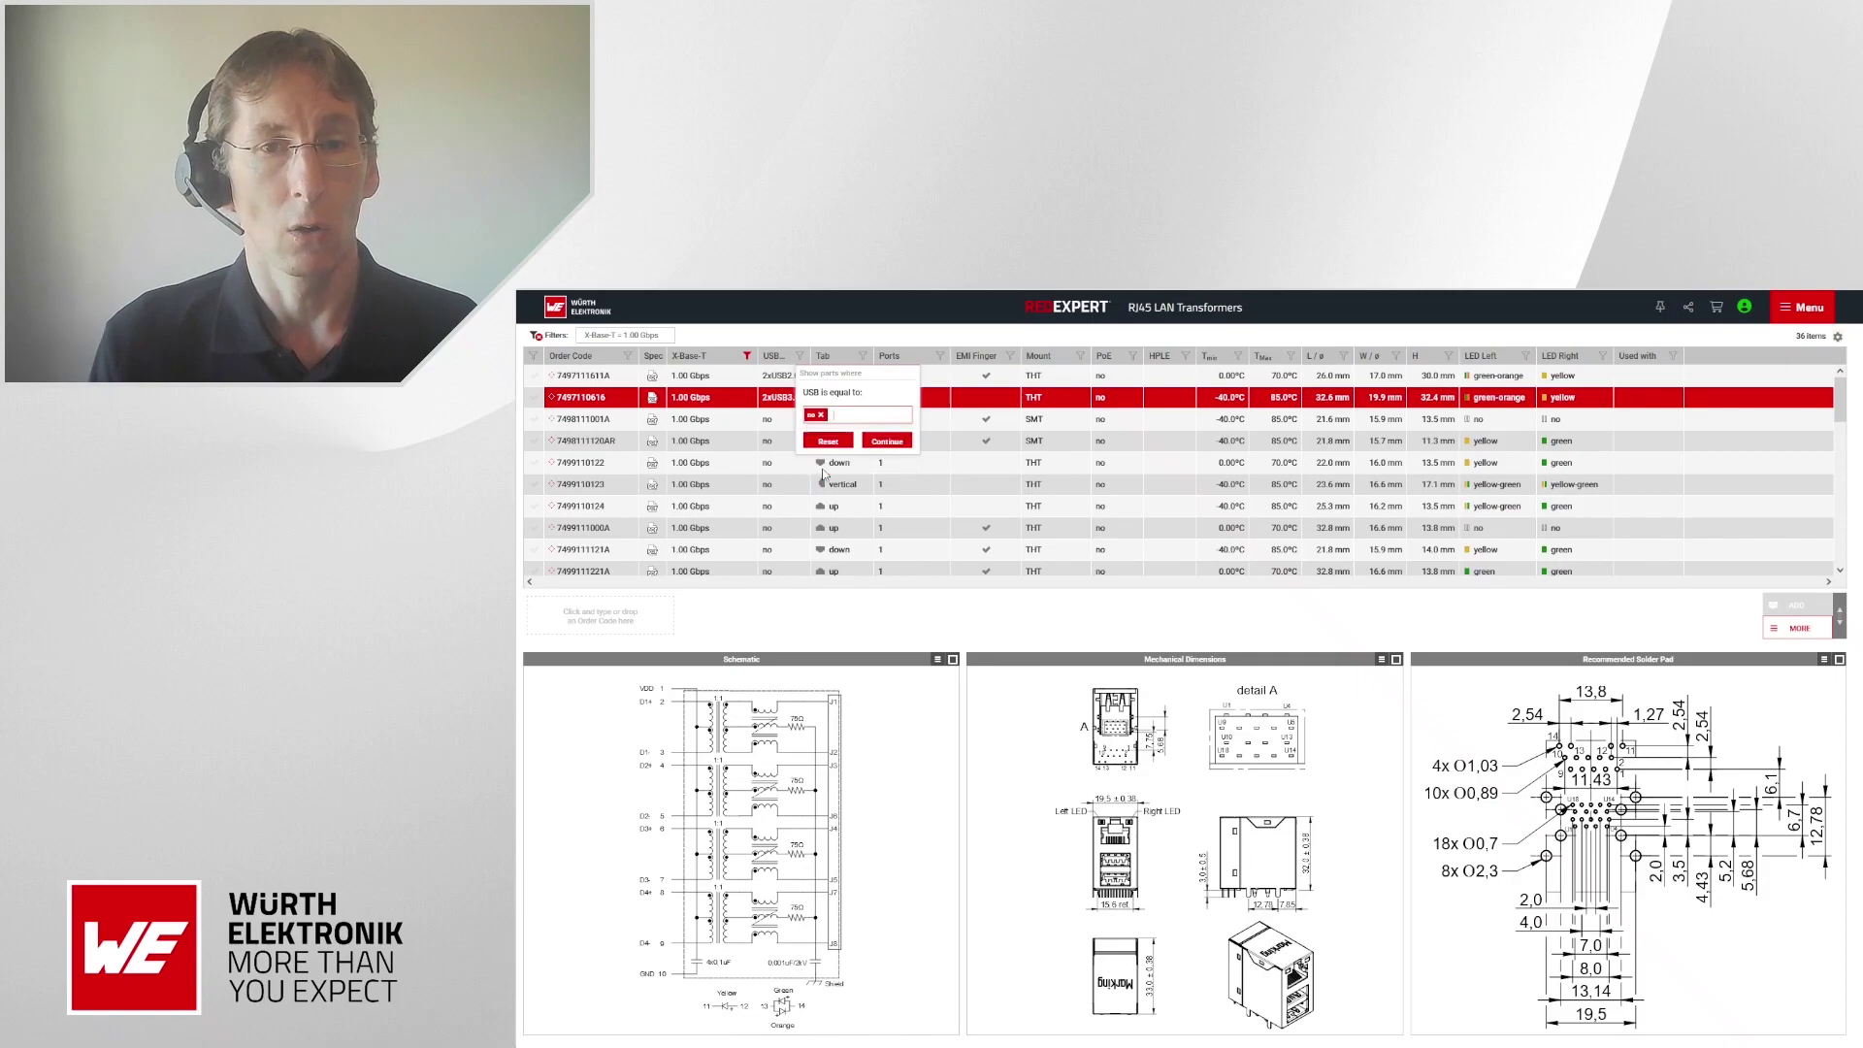
pyautogui.click(868, 596)
pyautogui.click(862, 356)
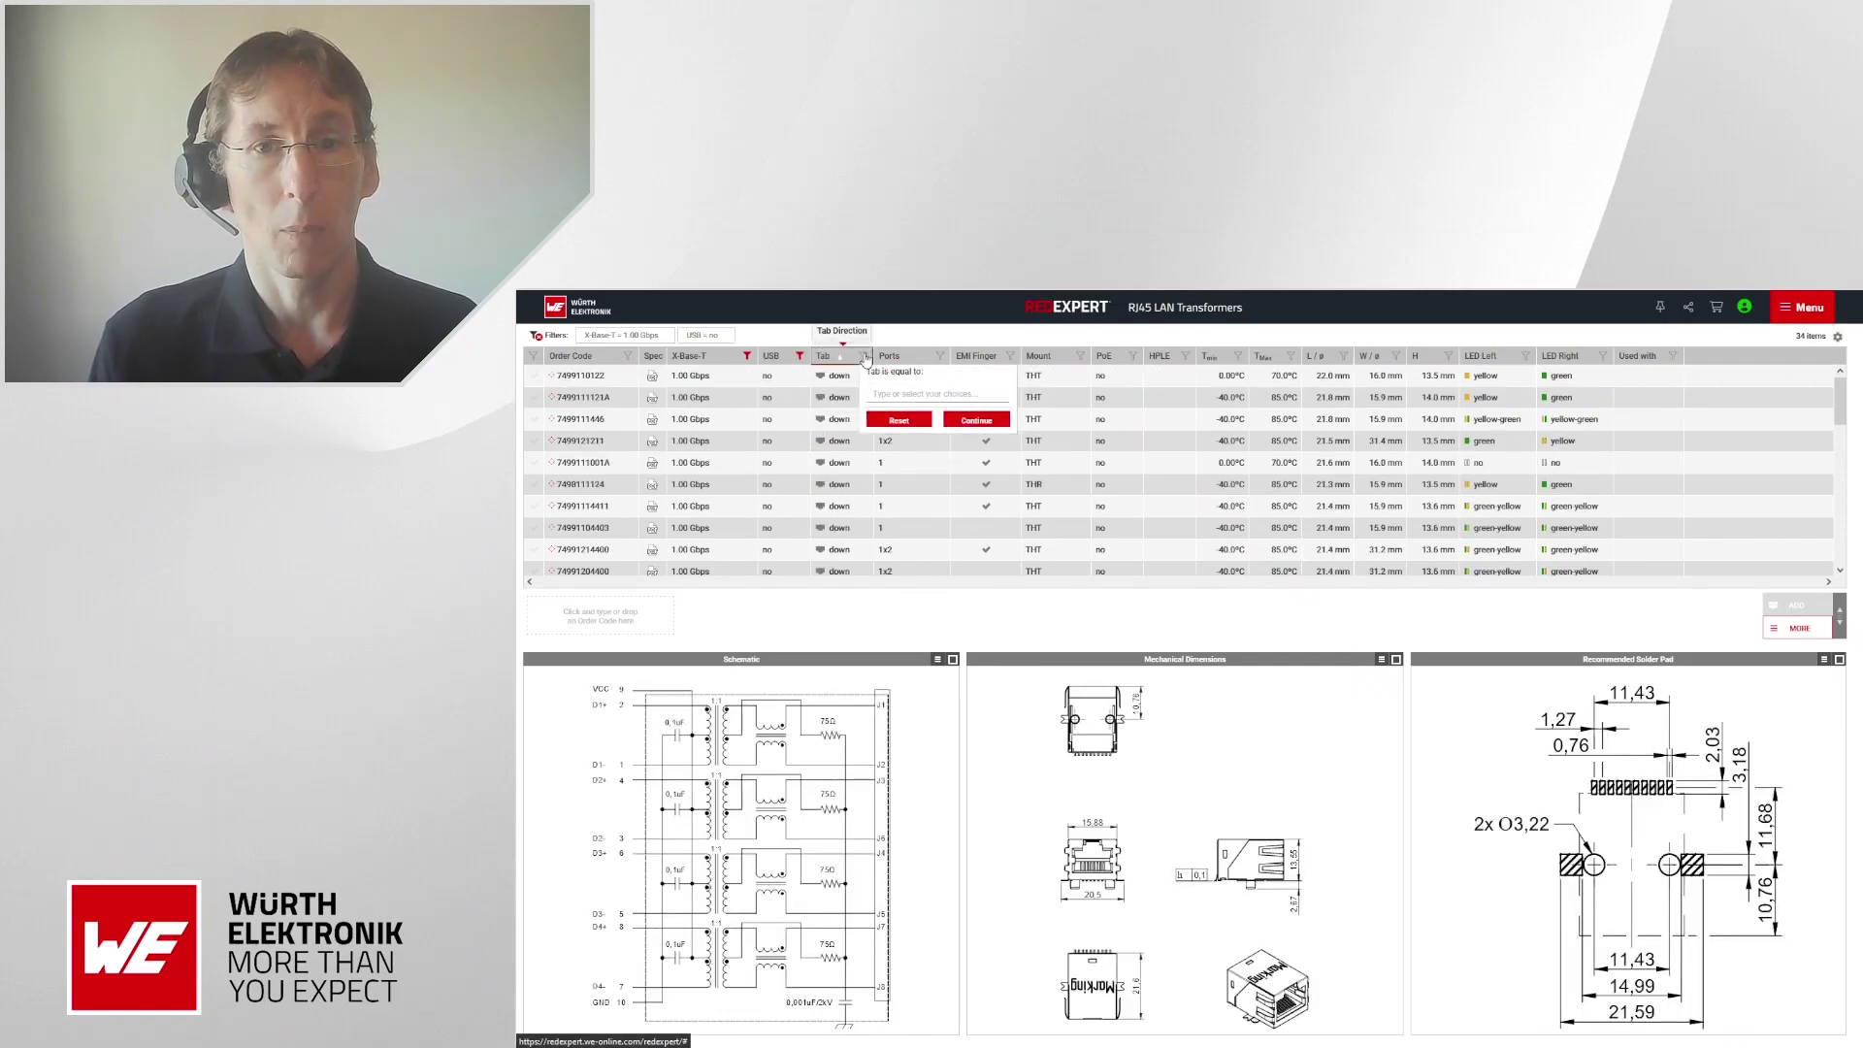
pyautogui.click(888, 450)
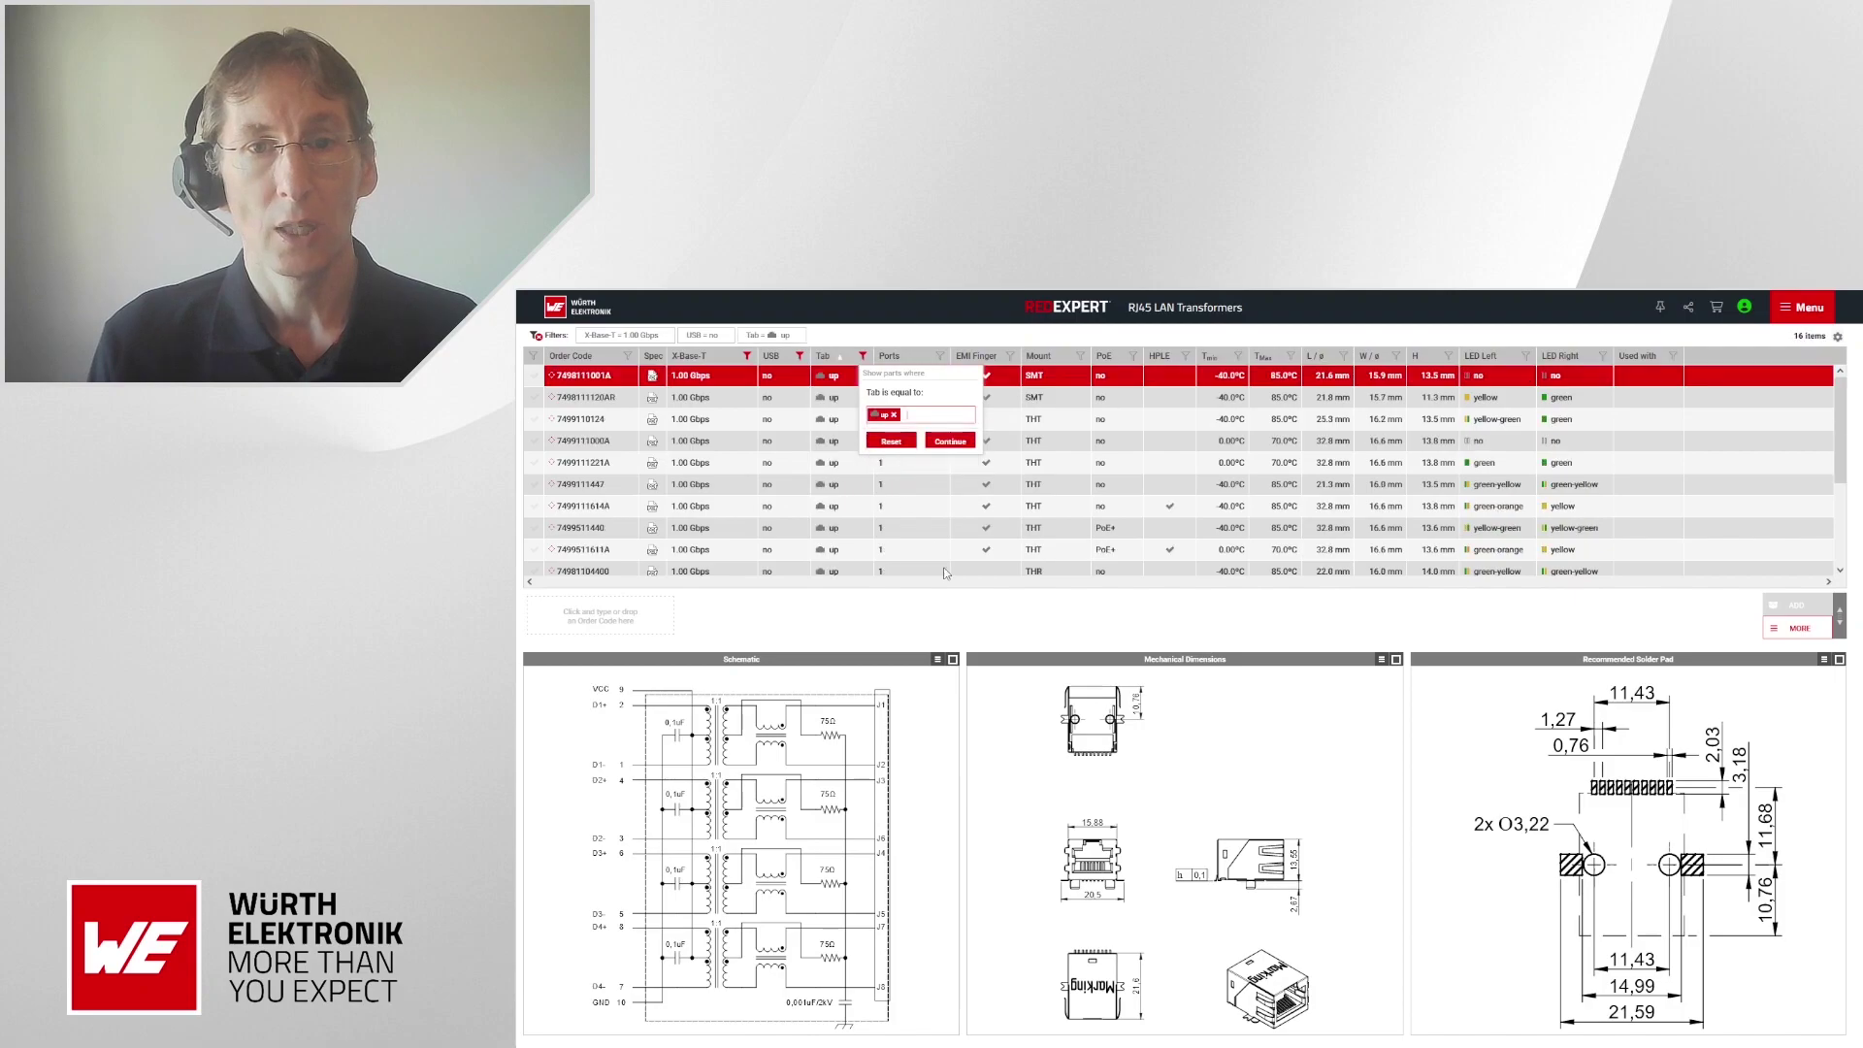
pyautogui.click(946, 445)
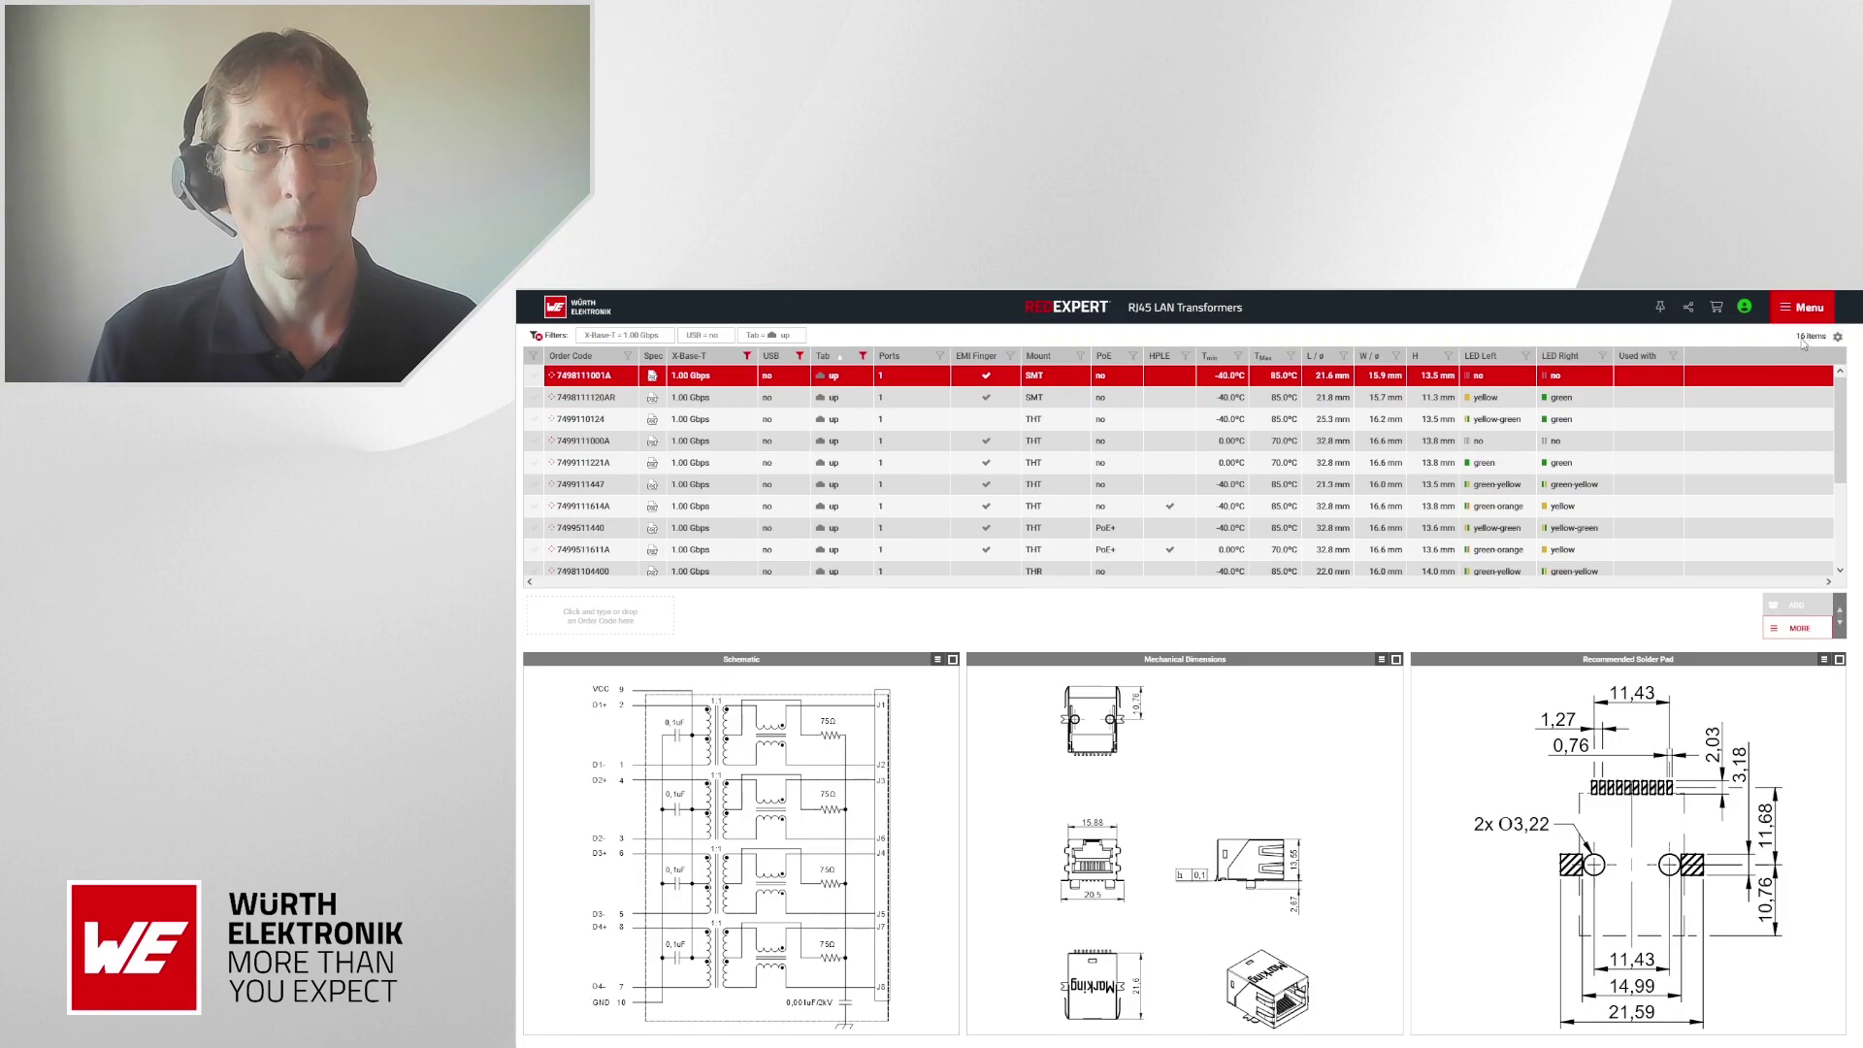
# - Reorder the table columns so that Mount and EMI Finger come directly after Tab and before Ports
pyautogui.click(1053, 359)
pyautogui.moveTo(1053, 359); pyautogui.dragTo(902, 358)
pyautogui.click(1062, 356)
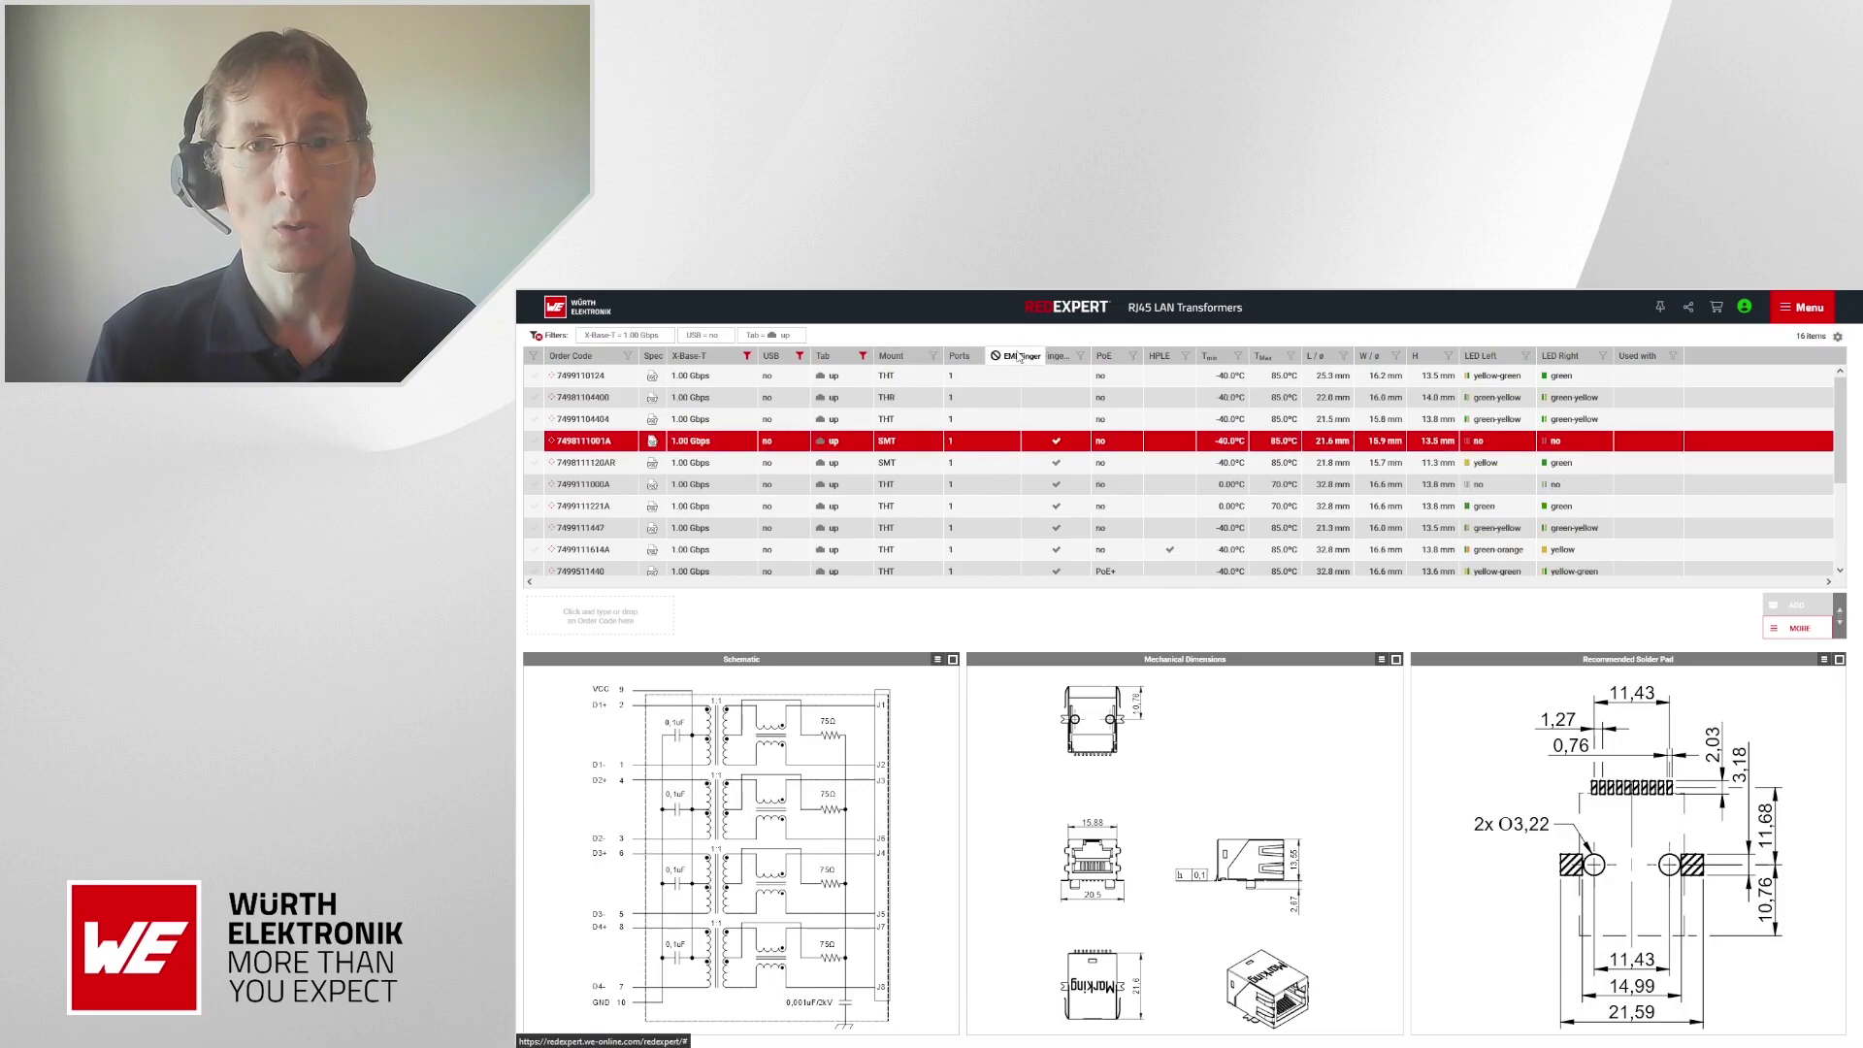
pyautogui.moveTo(1063, 356); pyautogui.dragTo(979, 359)
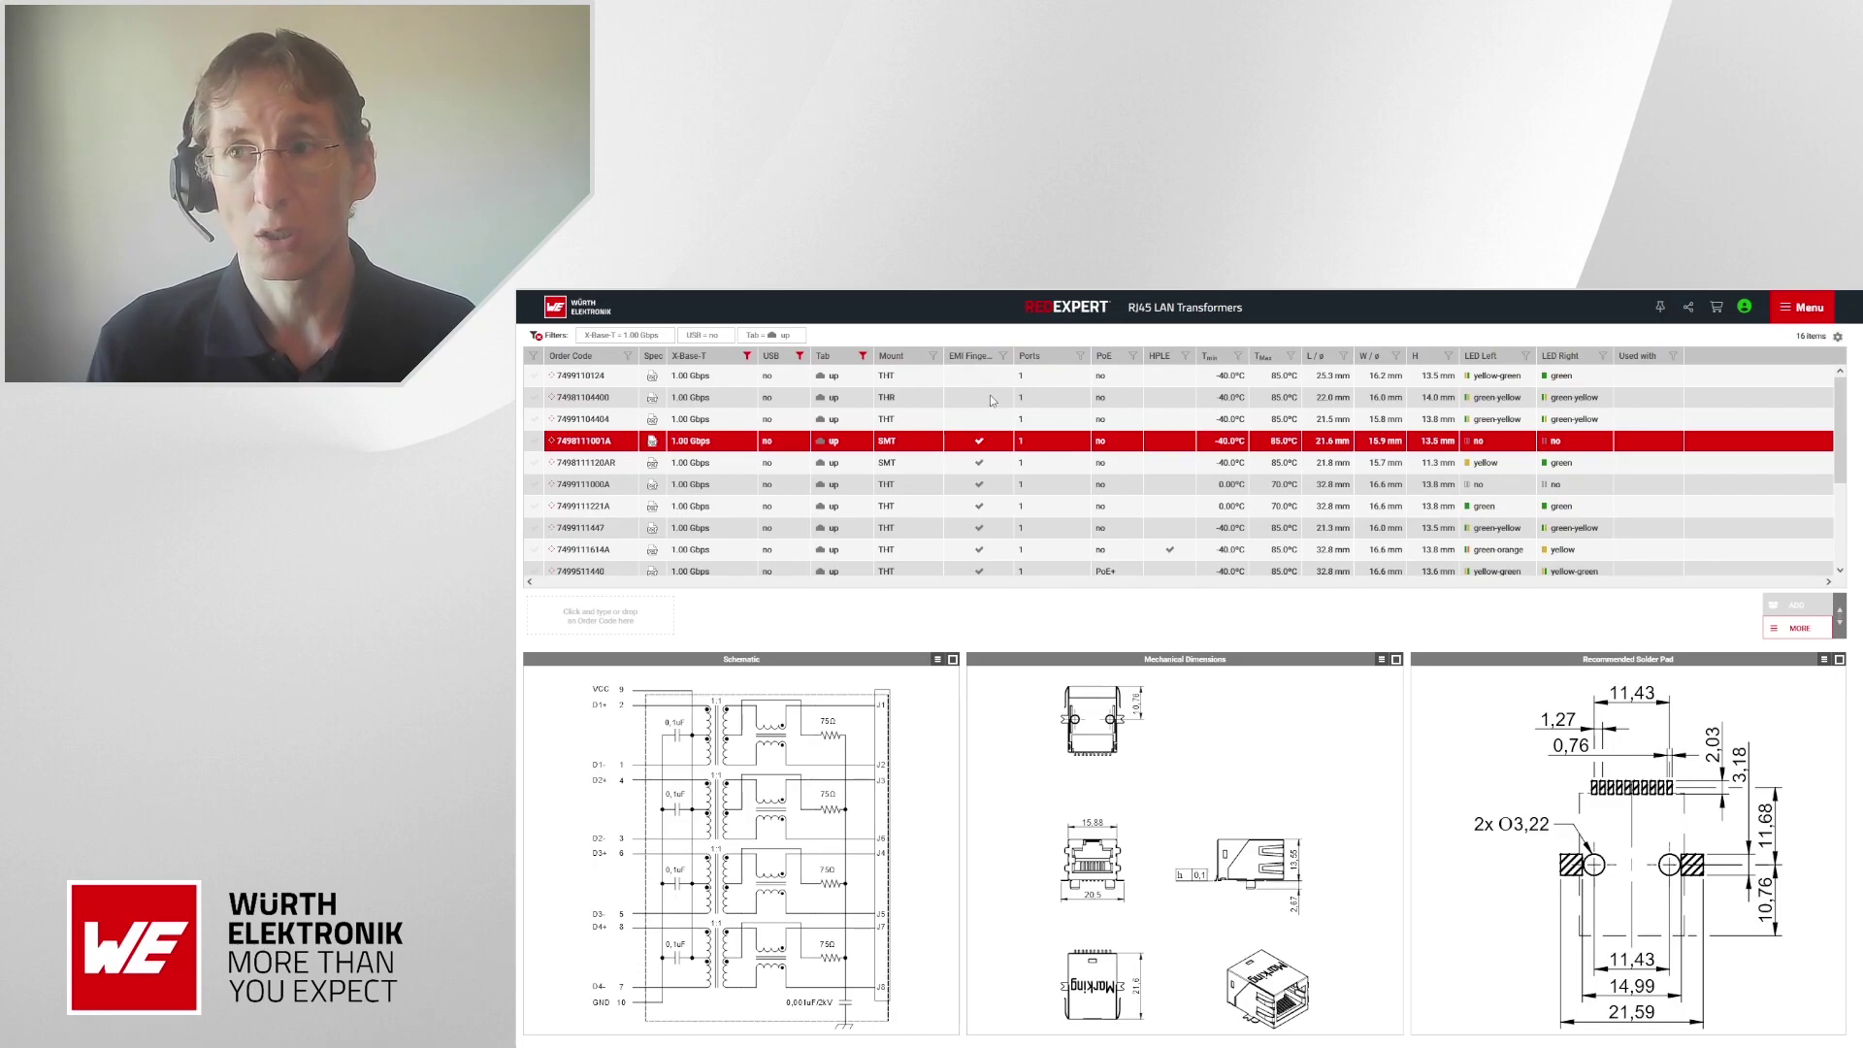
# - Hide the Used with column from the transformer table
pyautogui.click(1839, 338)
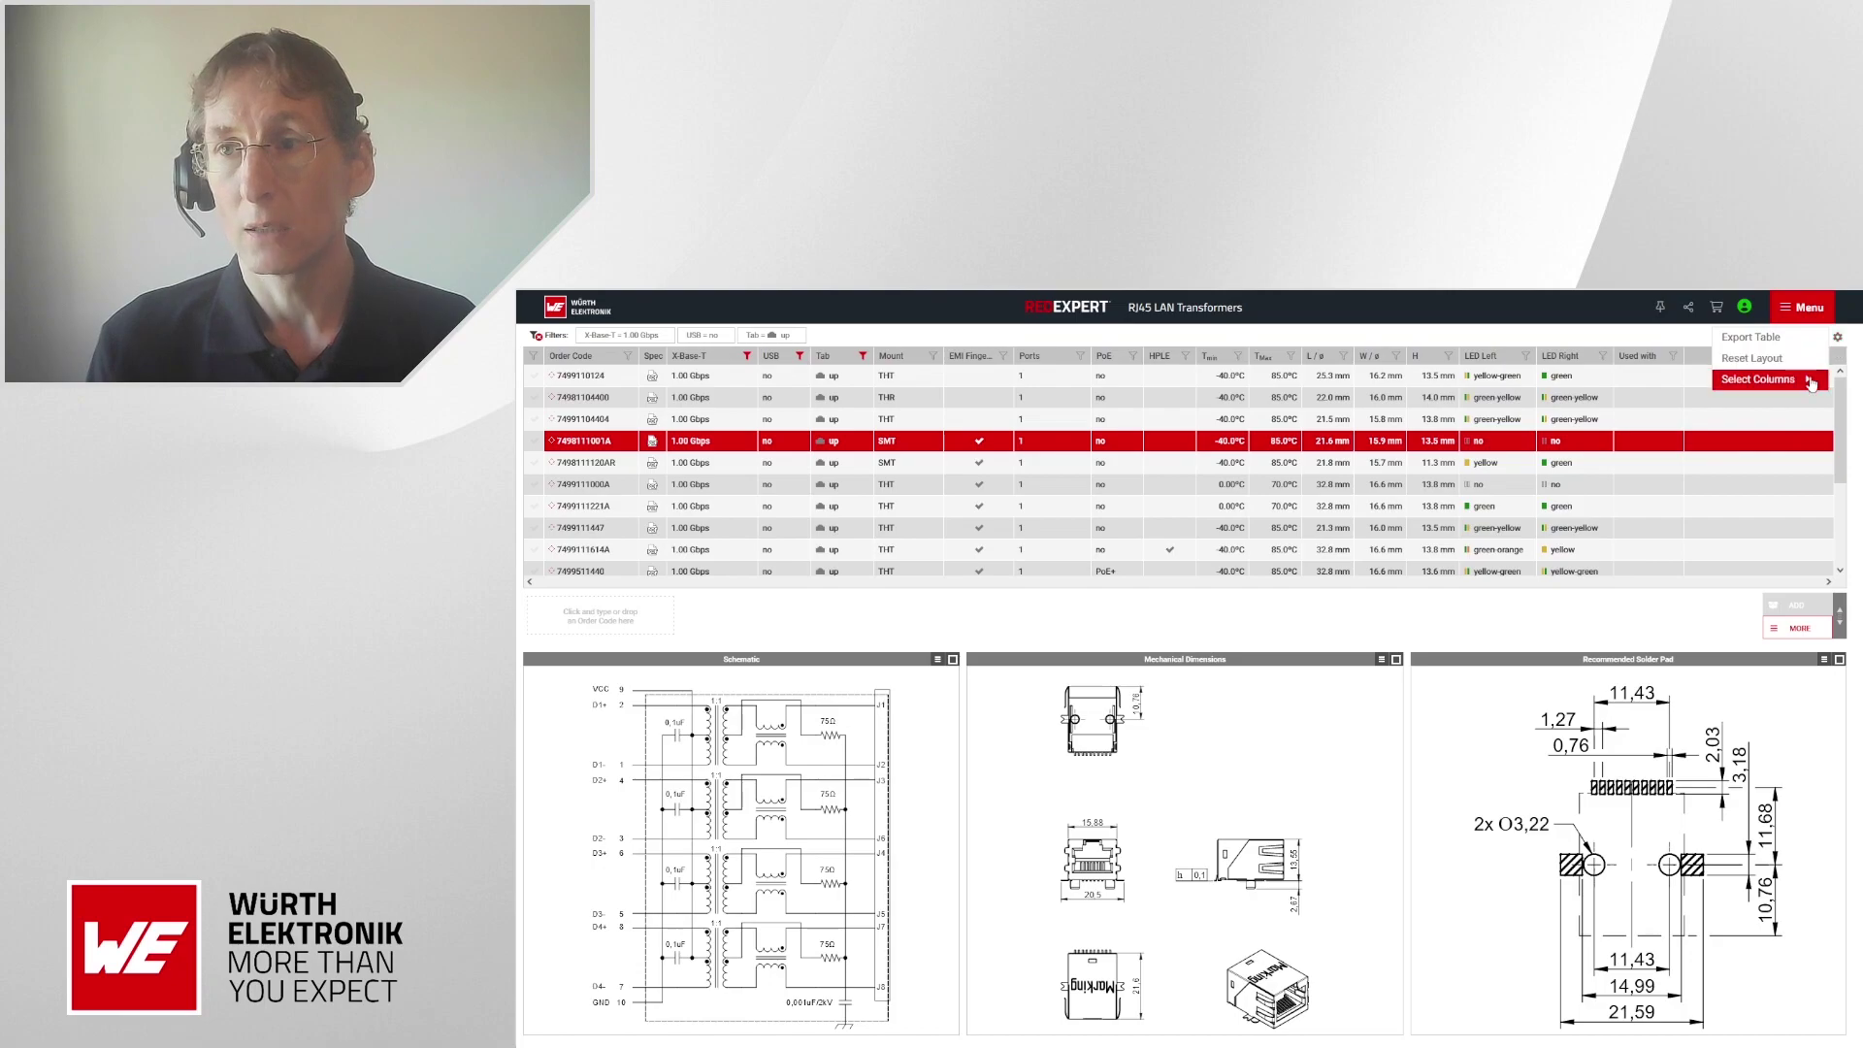
pyautogui.moveTo(1811, 384)
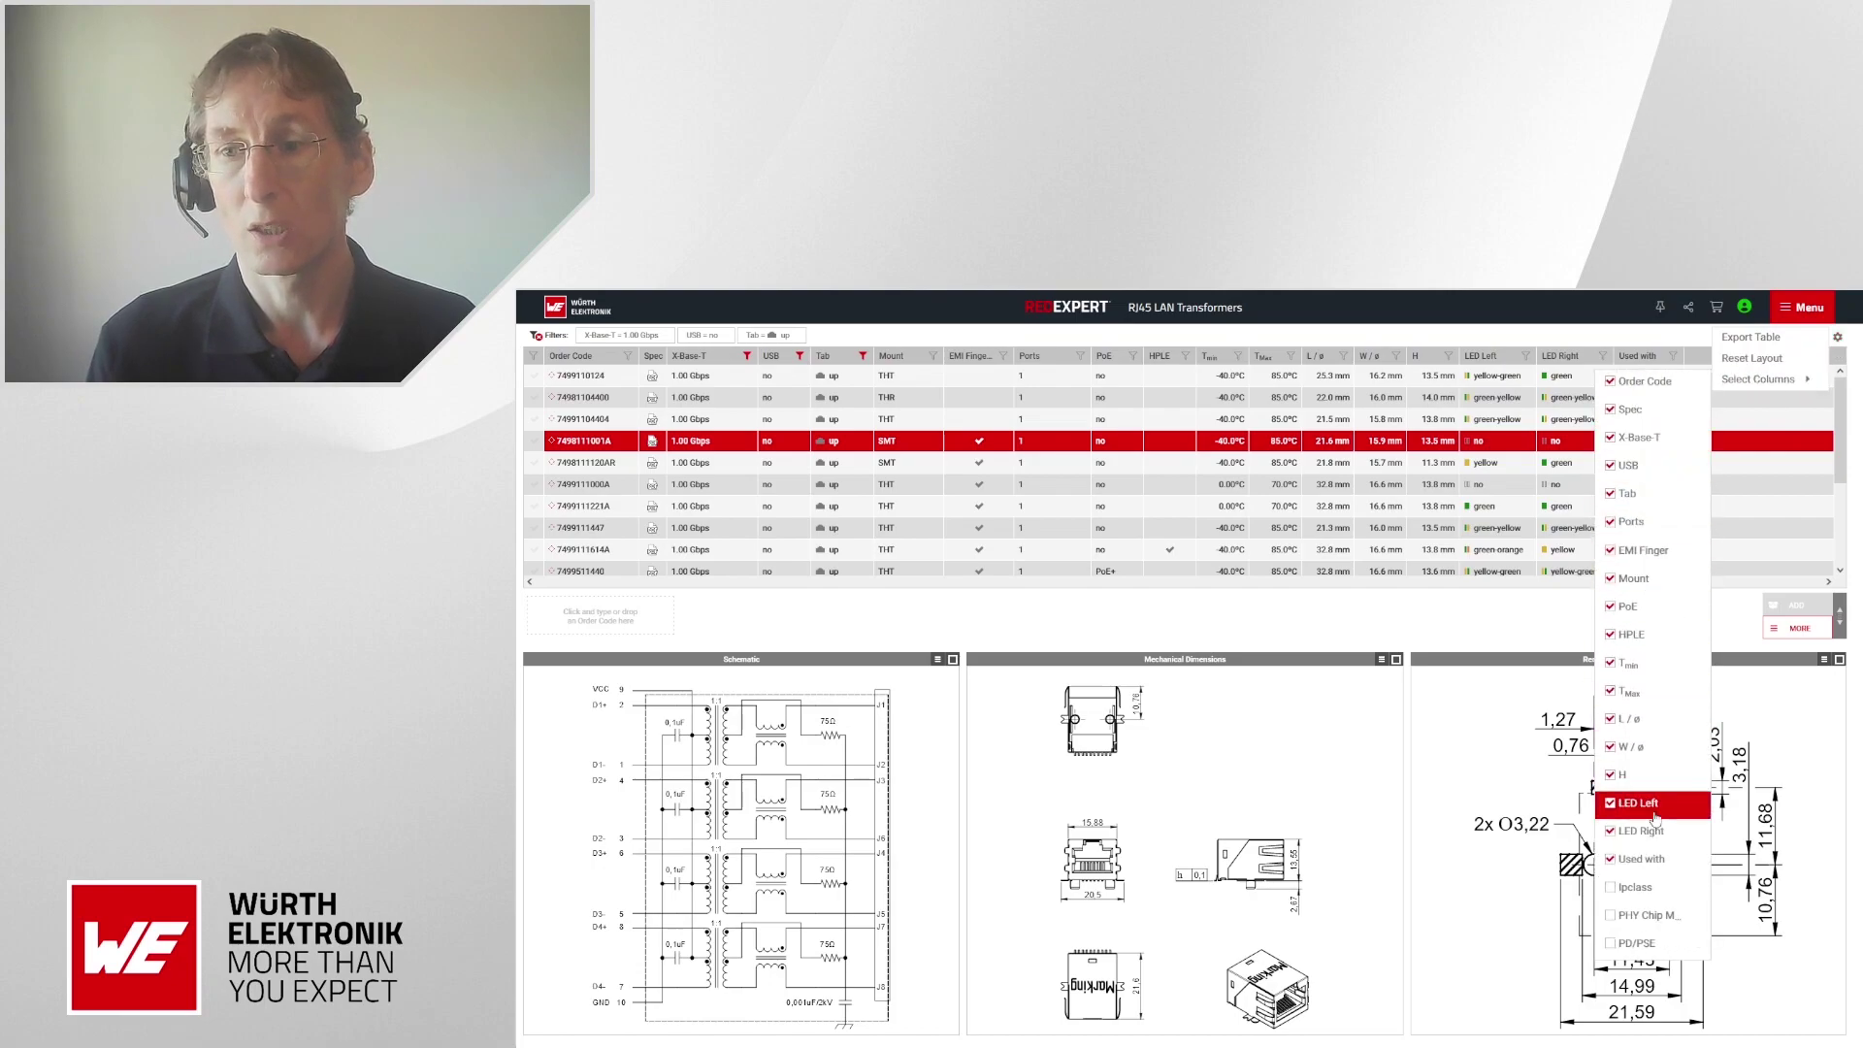
pyautogui.click(1612, 859)
pyautogui.click(1429, 646)
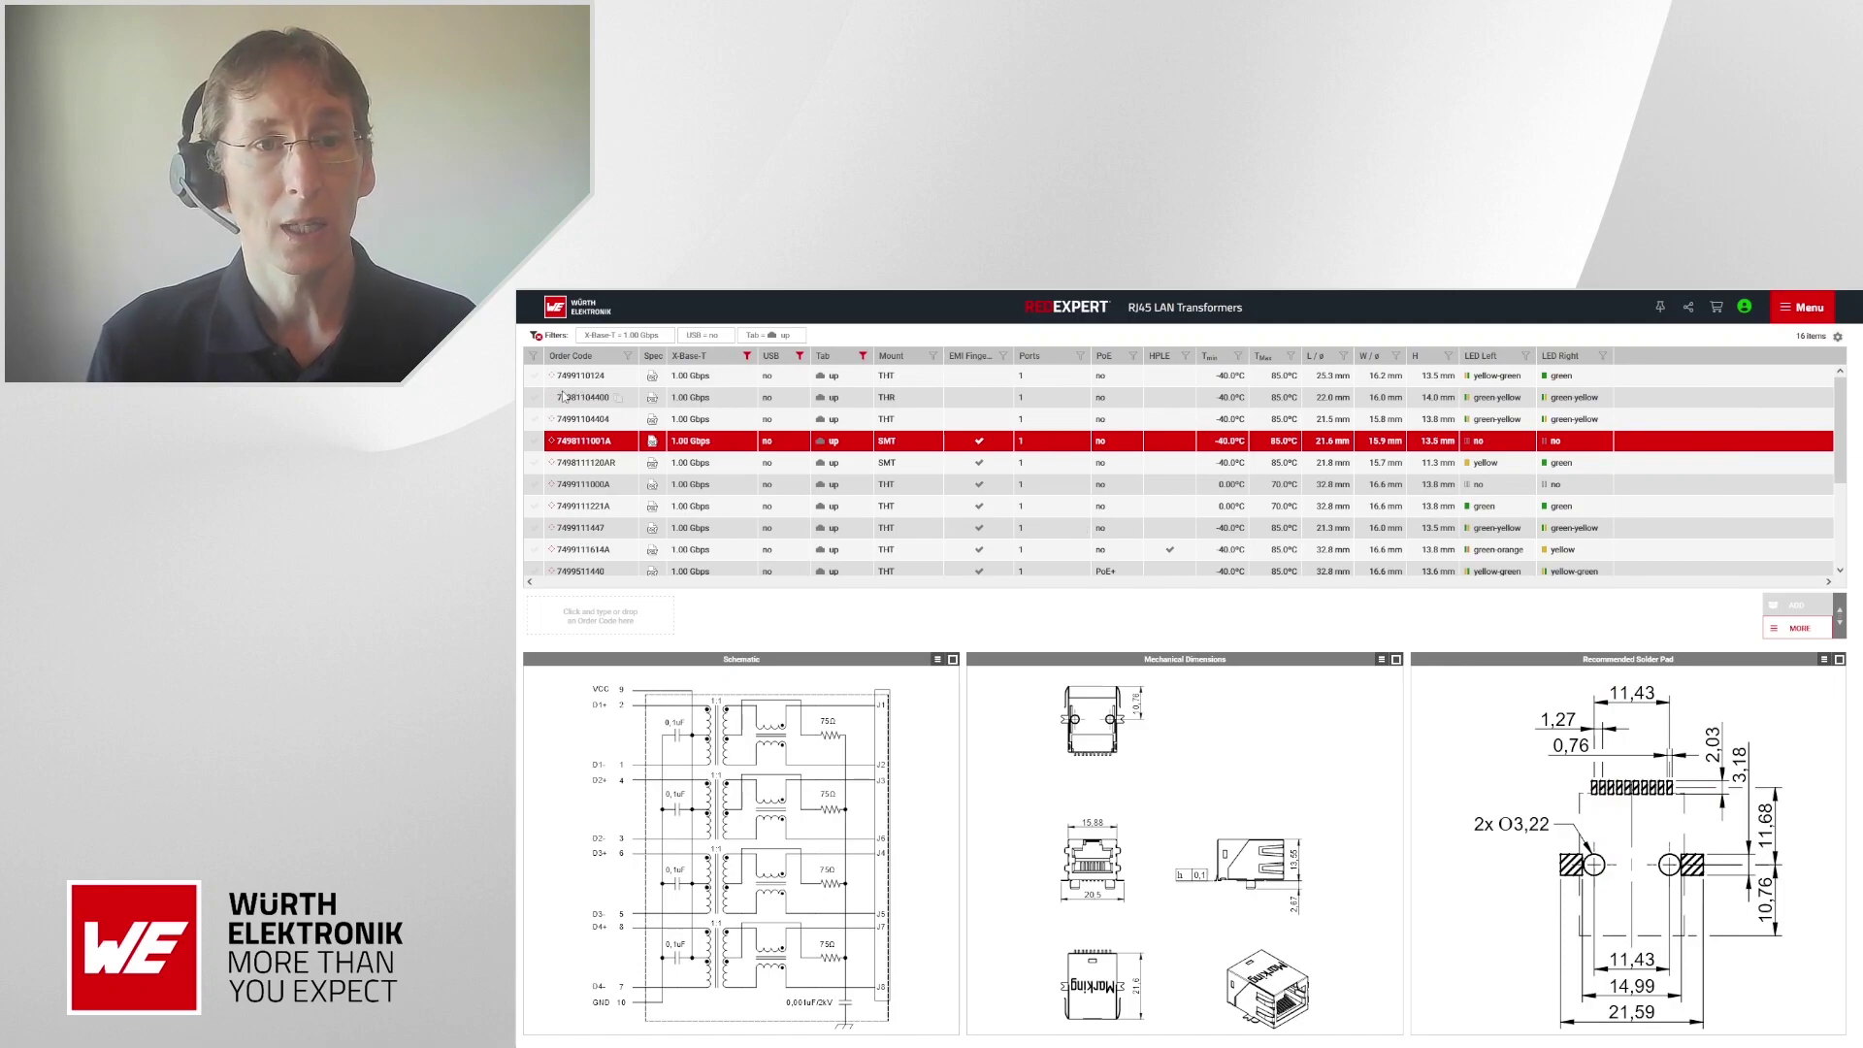
pyautogui.click(534, 377)
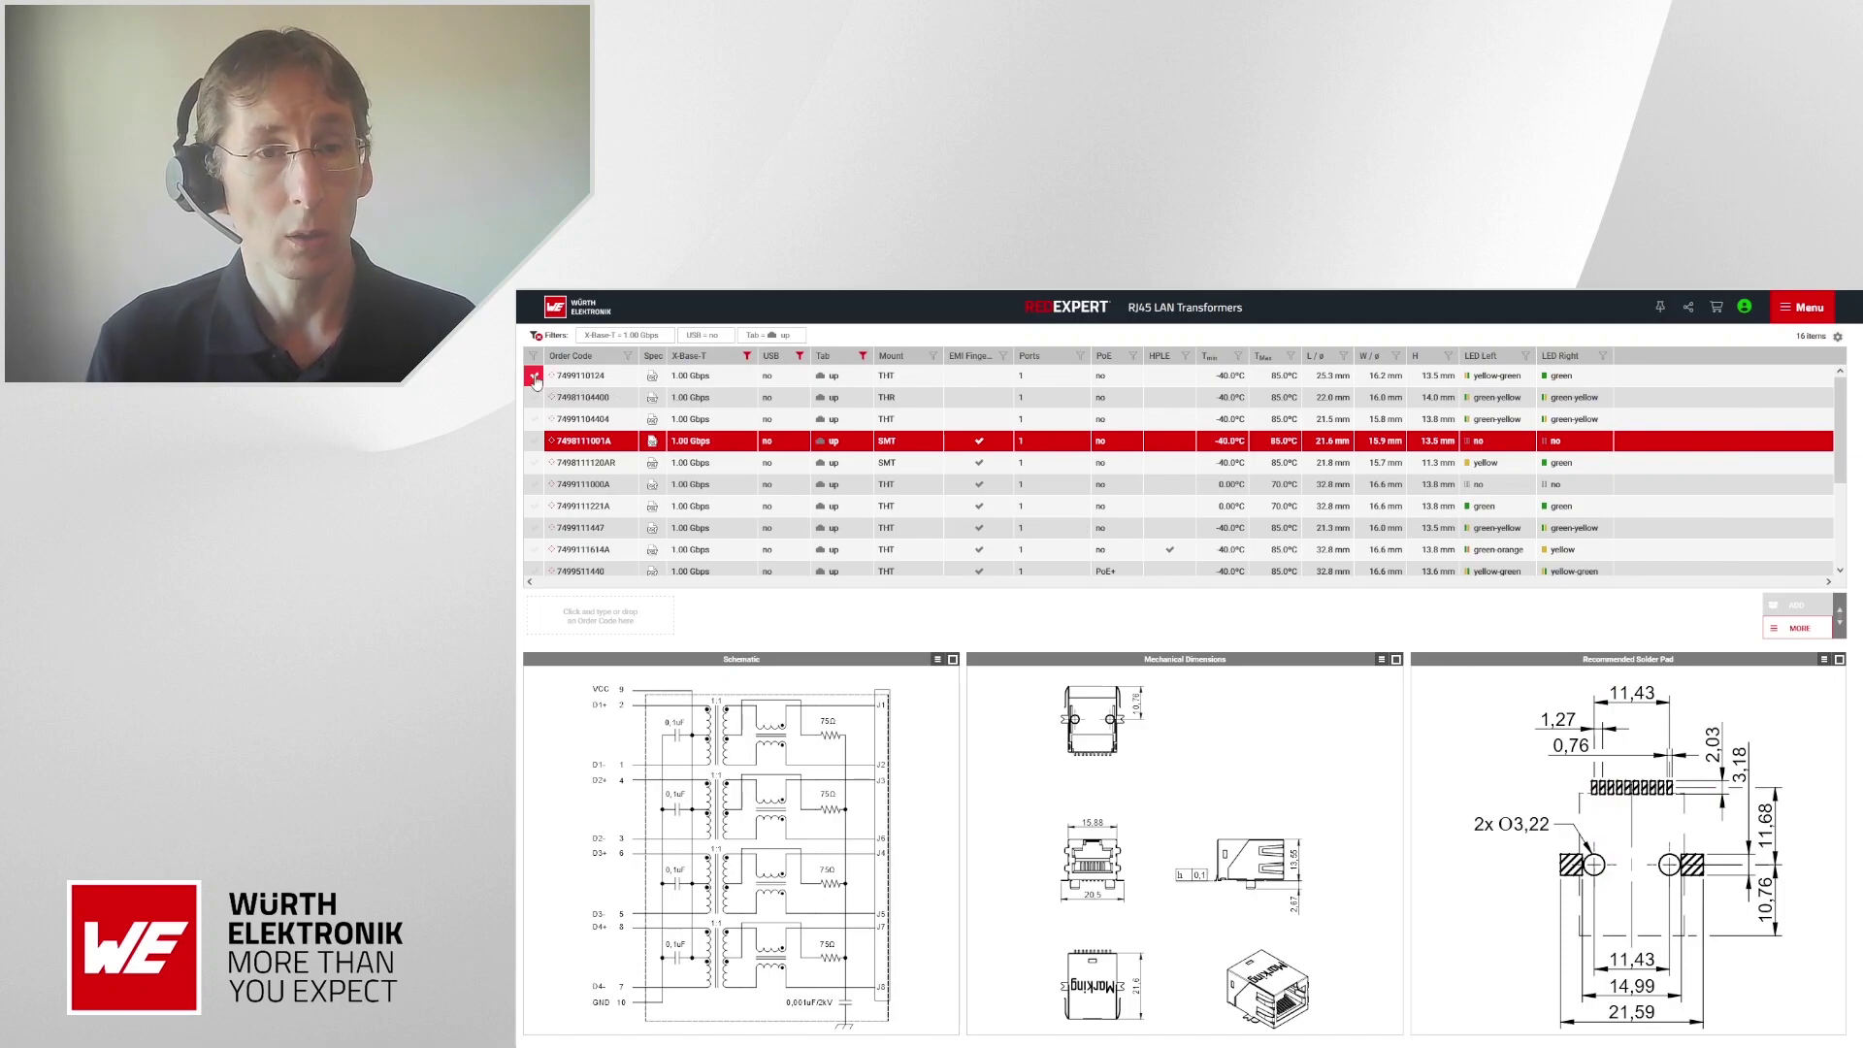
pyautogui.click(534, 399)
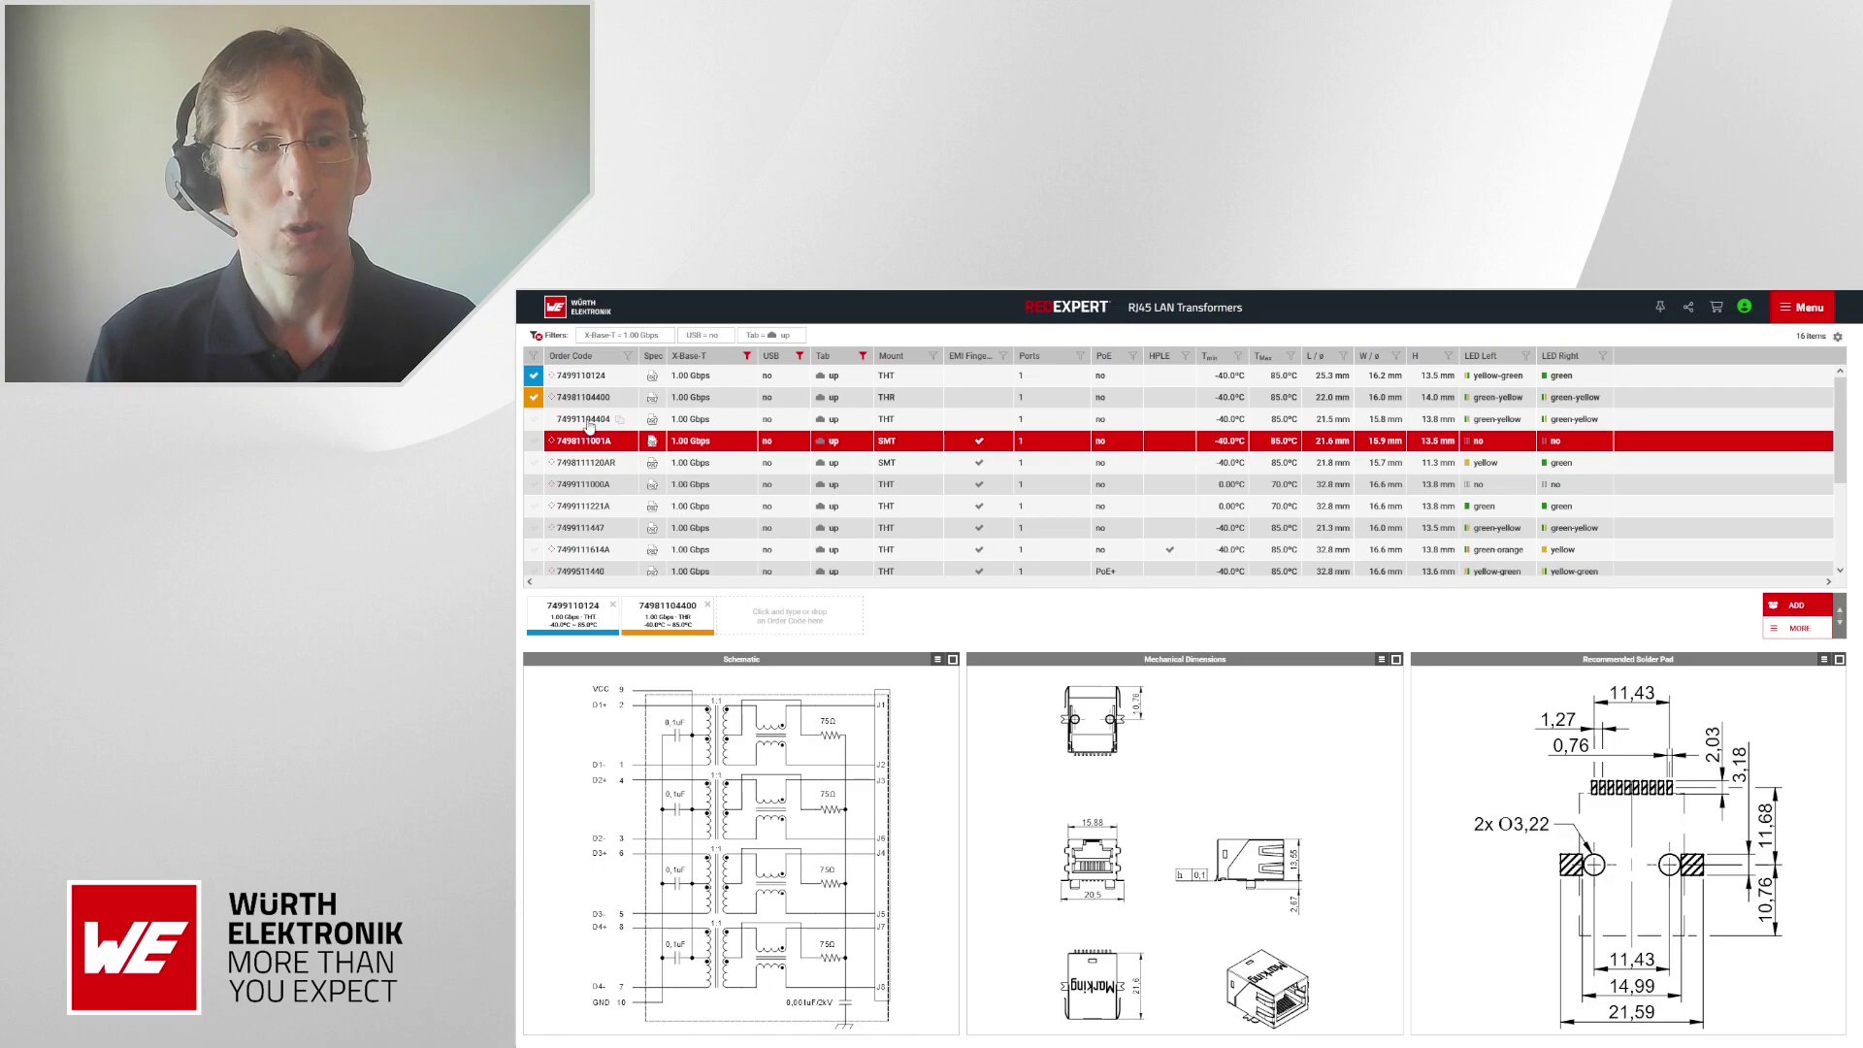
pyautogui.moveTo(585, 422); pyautogui.dragTo(820, 626)
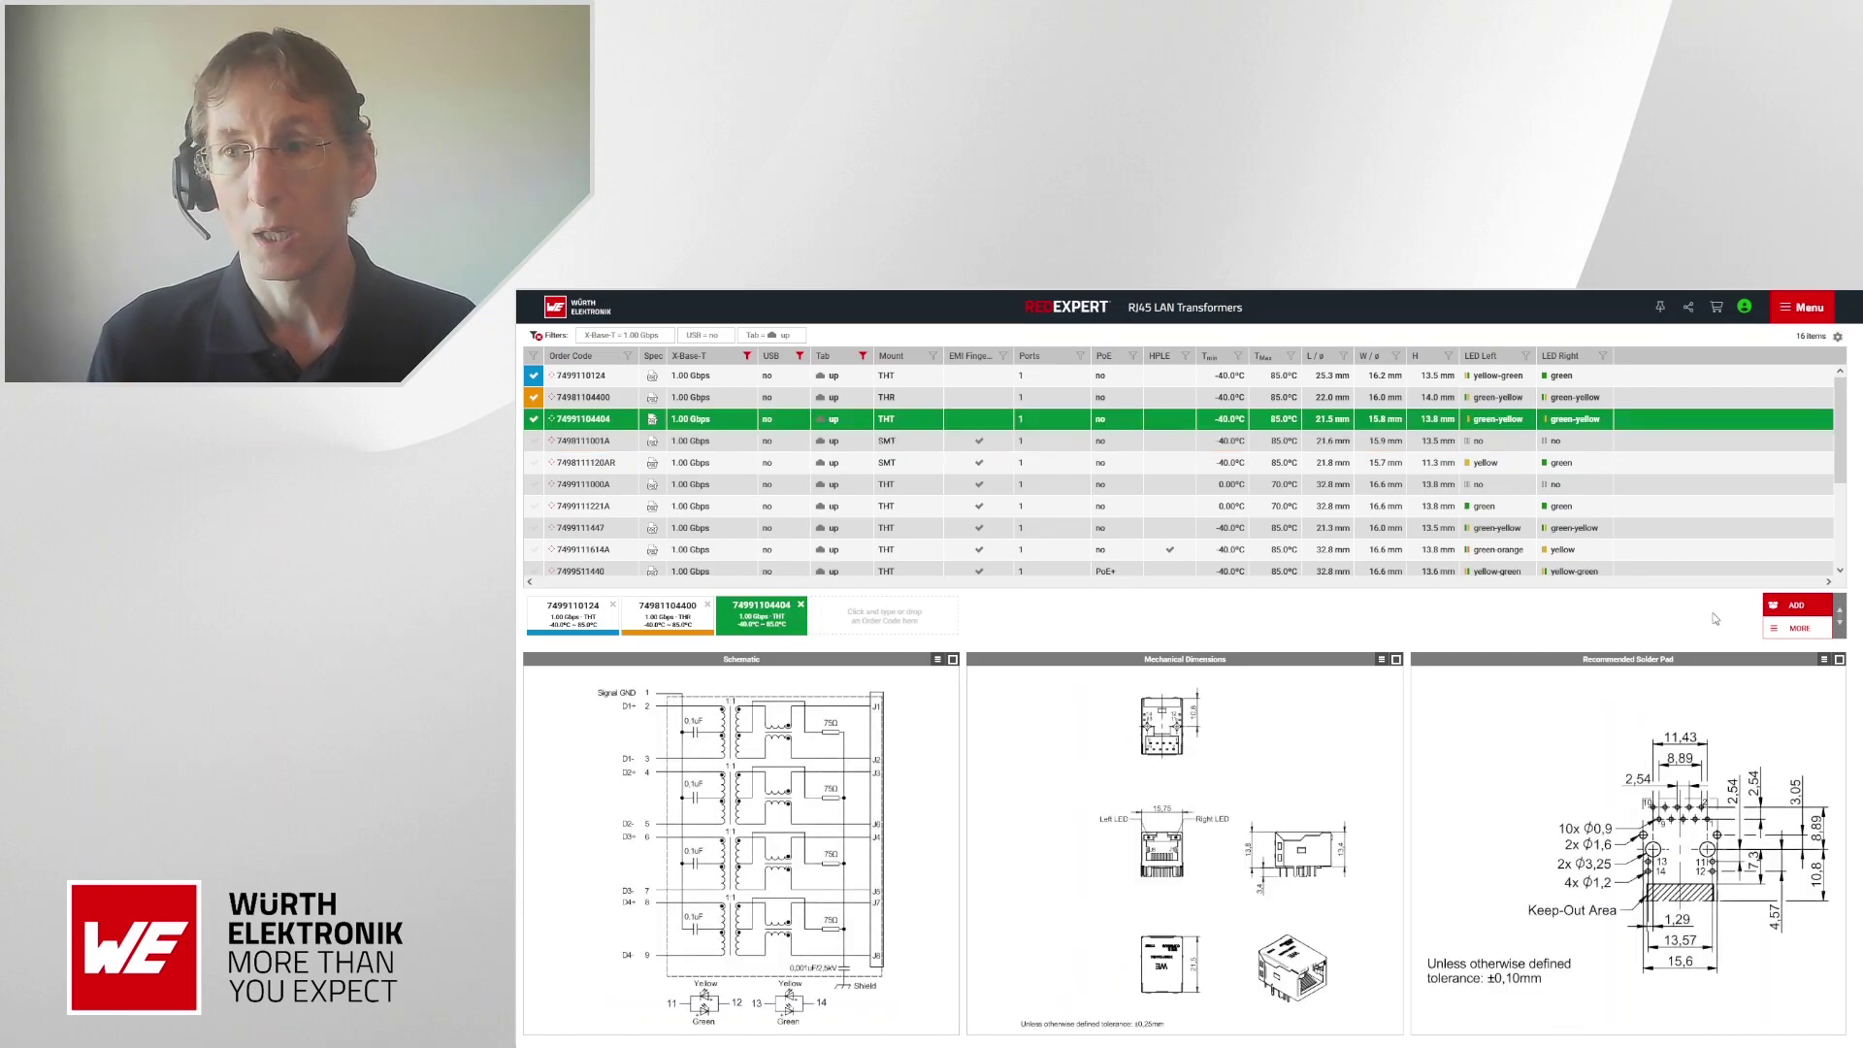
pyautogui.click(1790, 606)
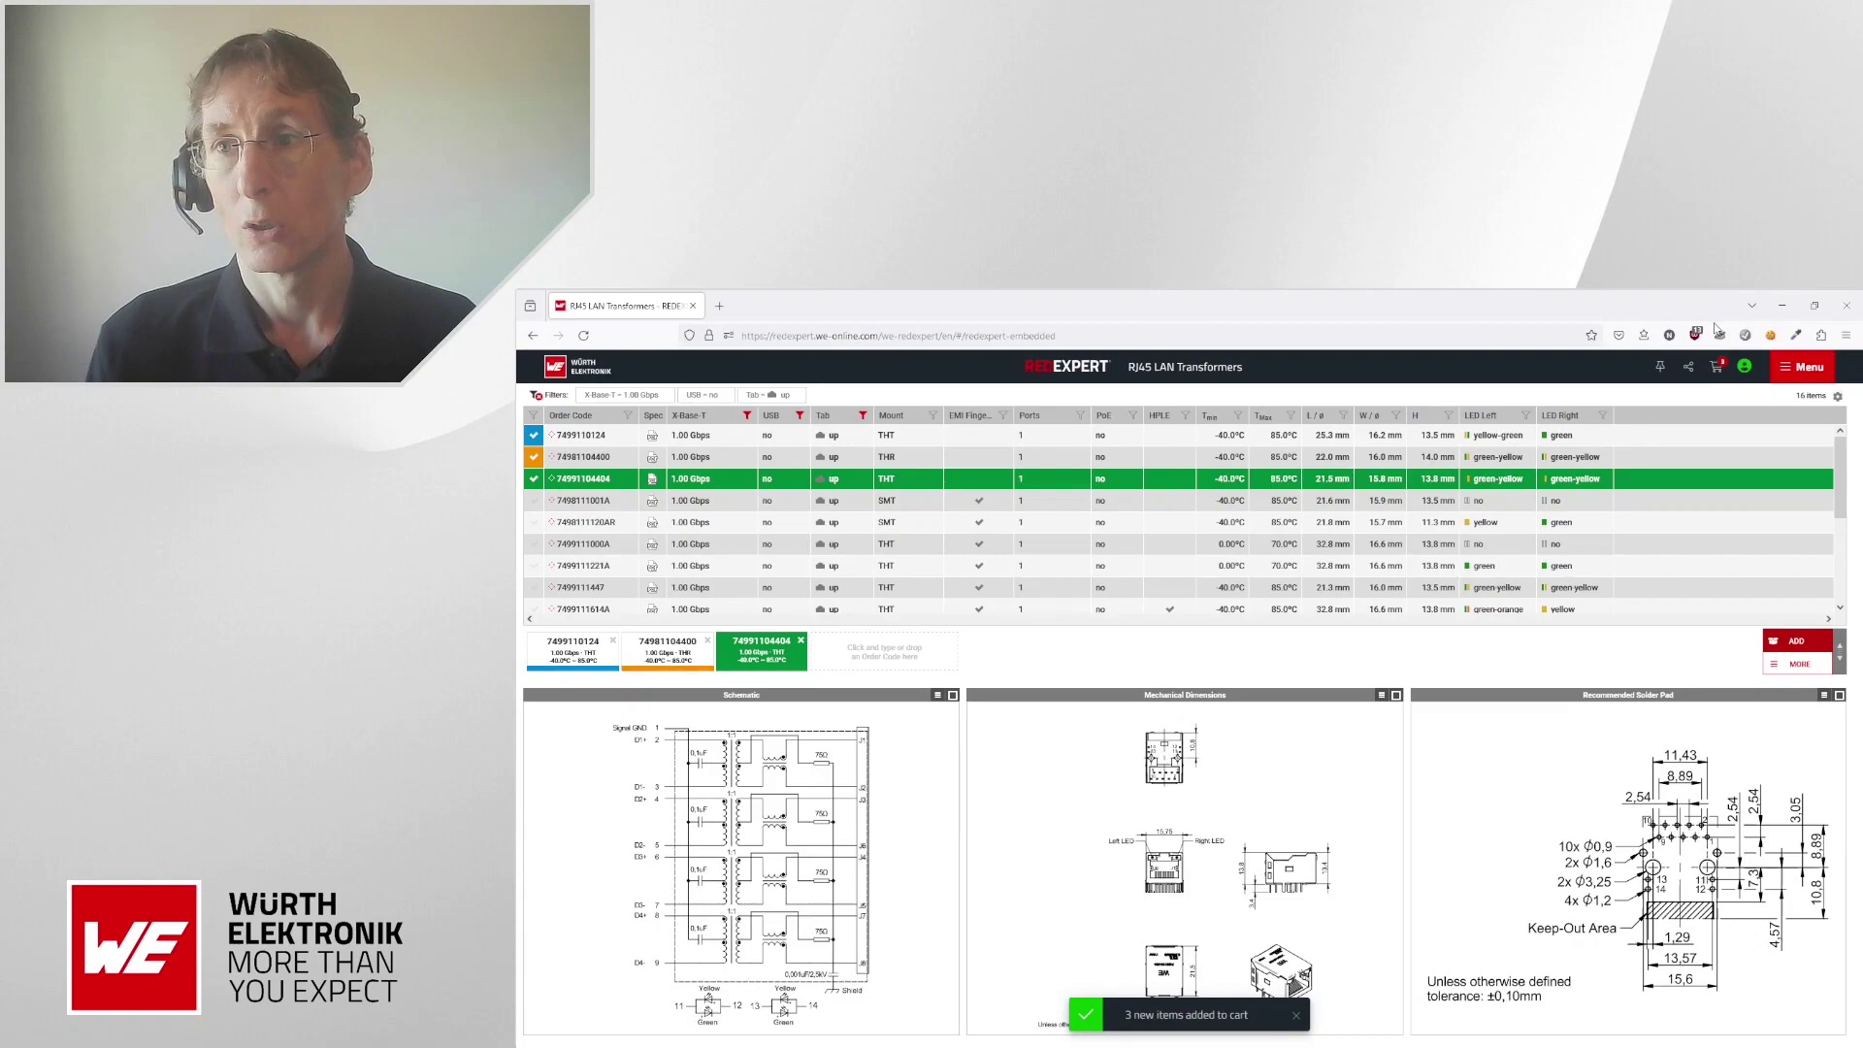
# - Review the cart's contents and its free samples and clipboard options, and close the cart
pyautogui.click(1720, 363)
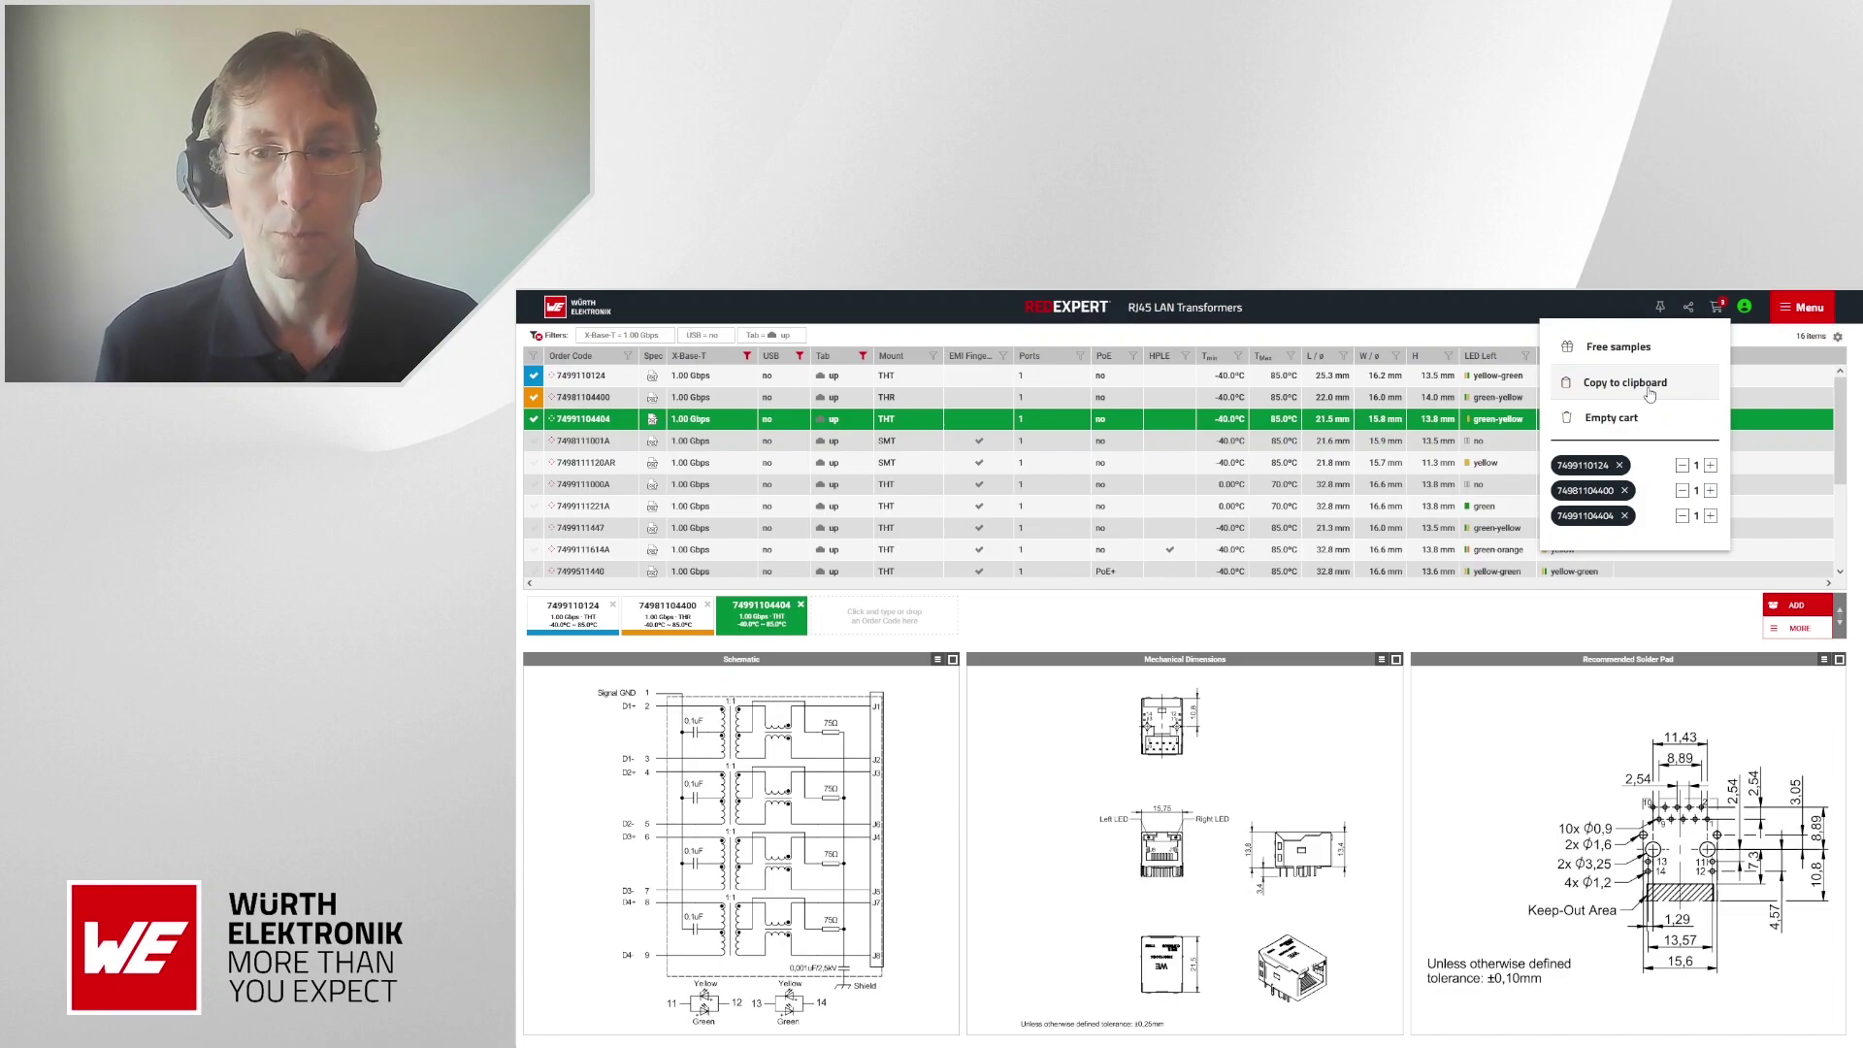
pyautogui.click(1281, 620)
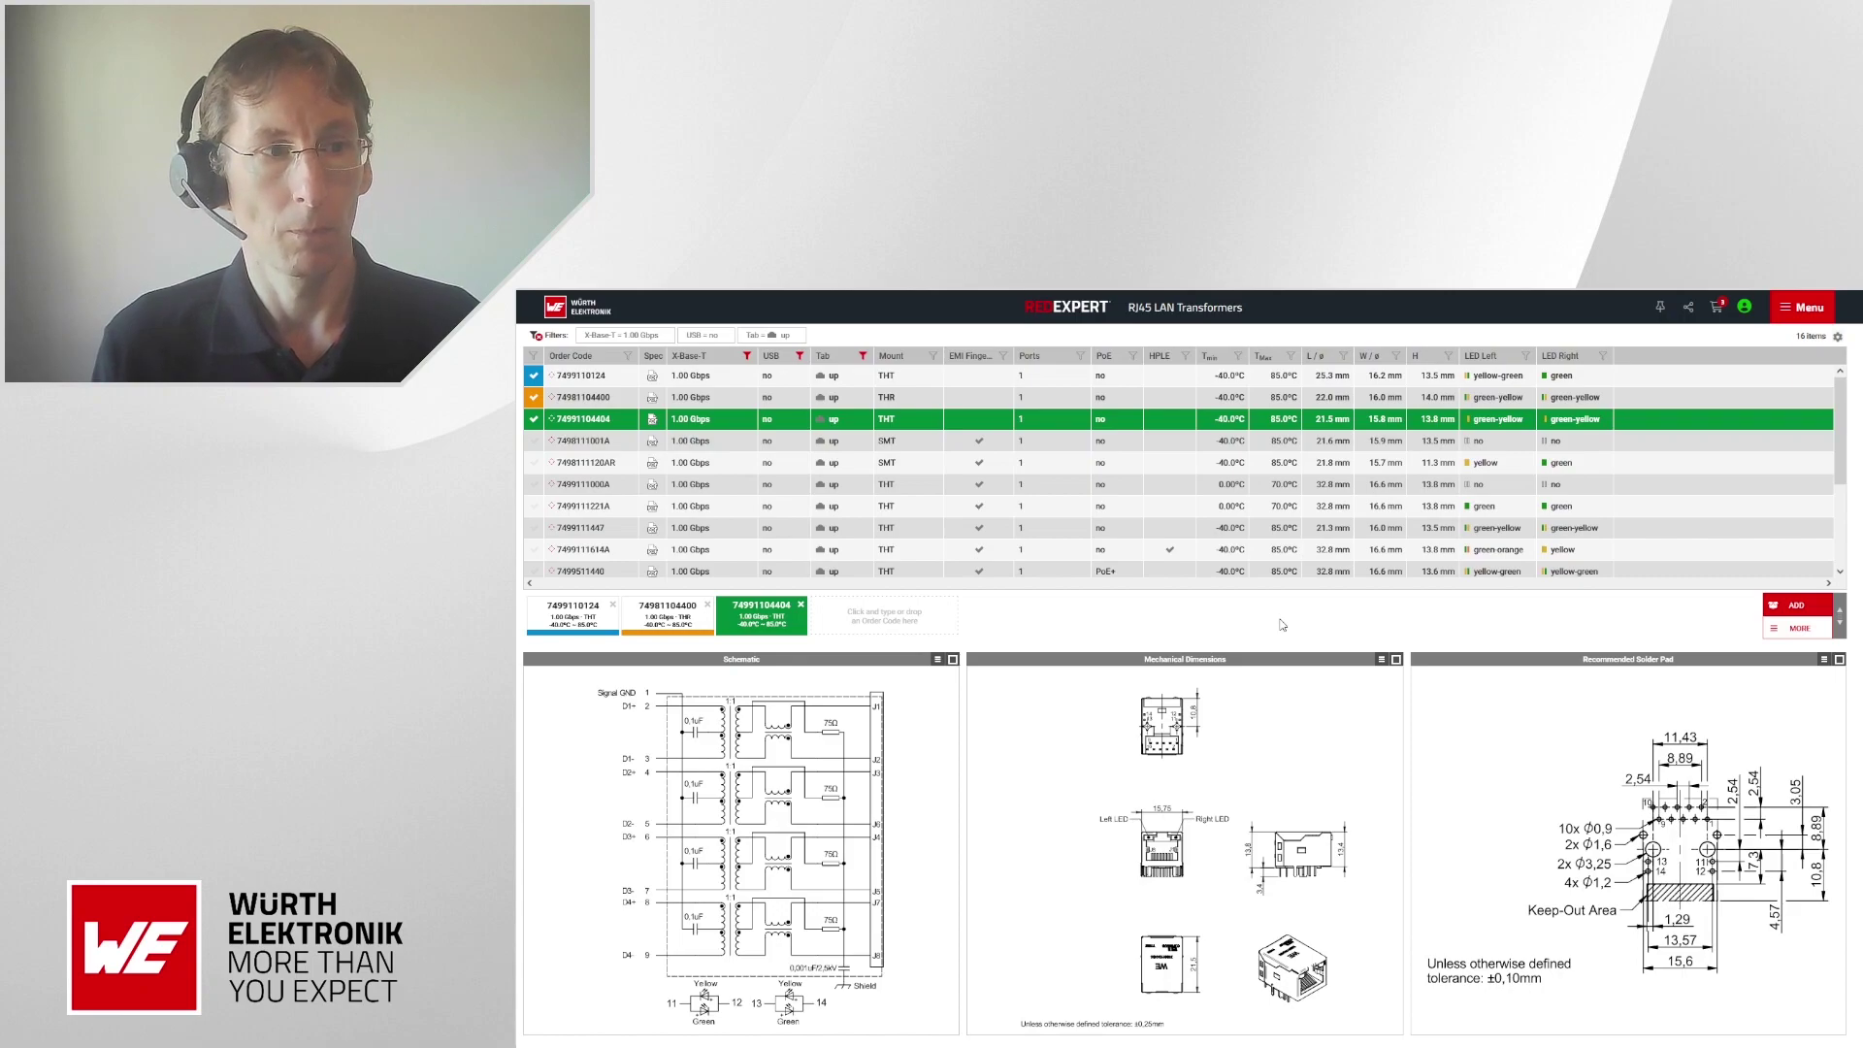
# - Switch to the presentation to show the Charts topics on the Component Selector slide, and return to REDEXPERT
pyautogui.hotkey('alt', 'Tab')
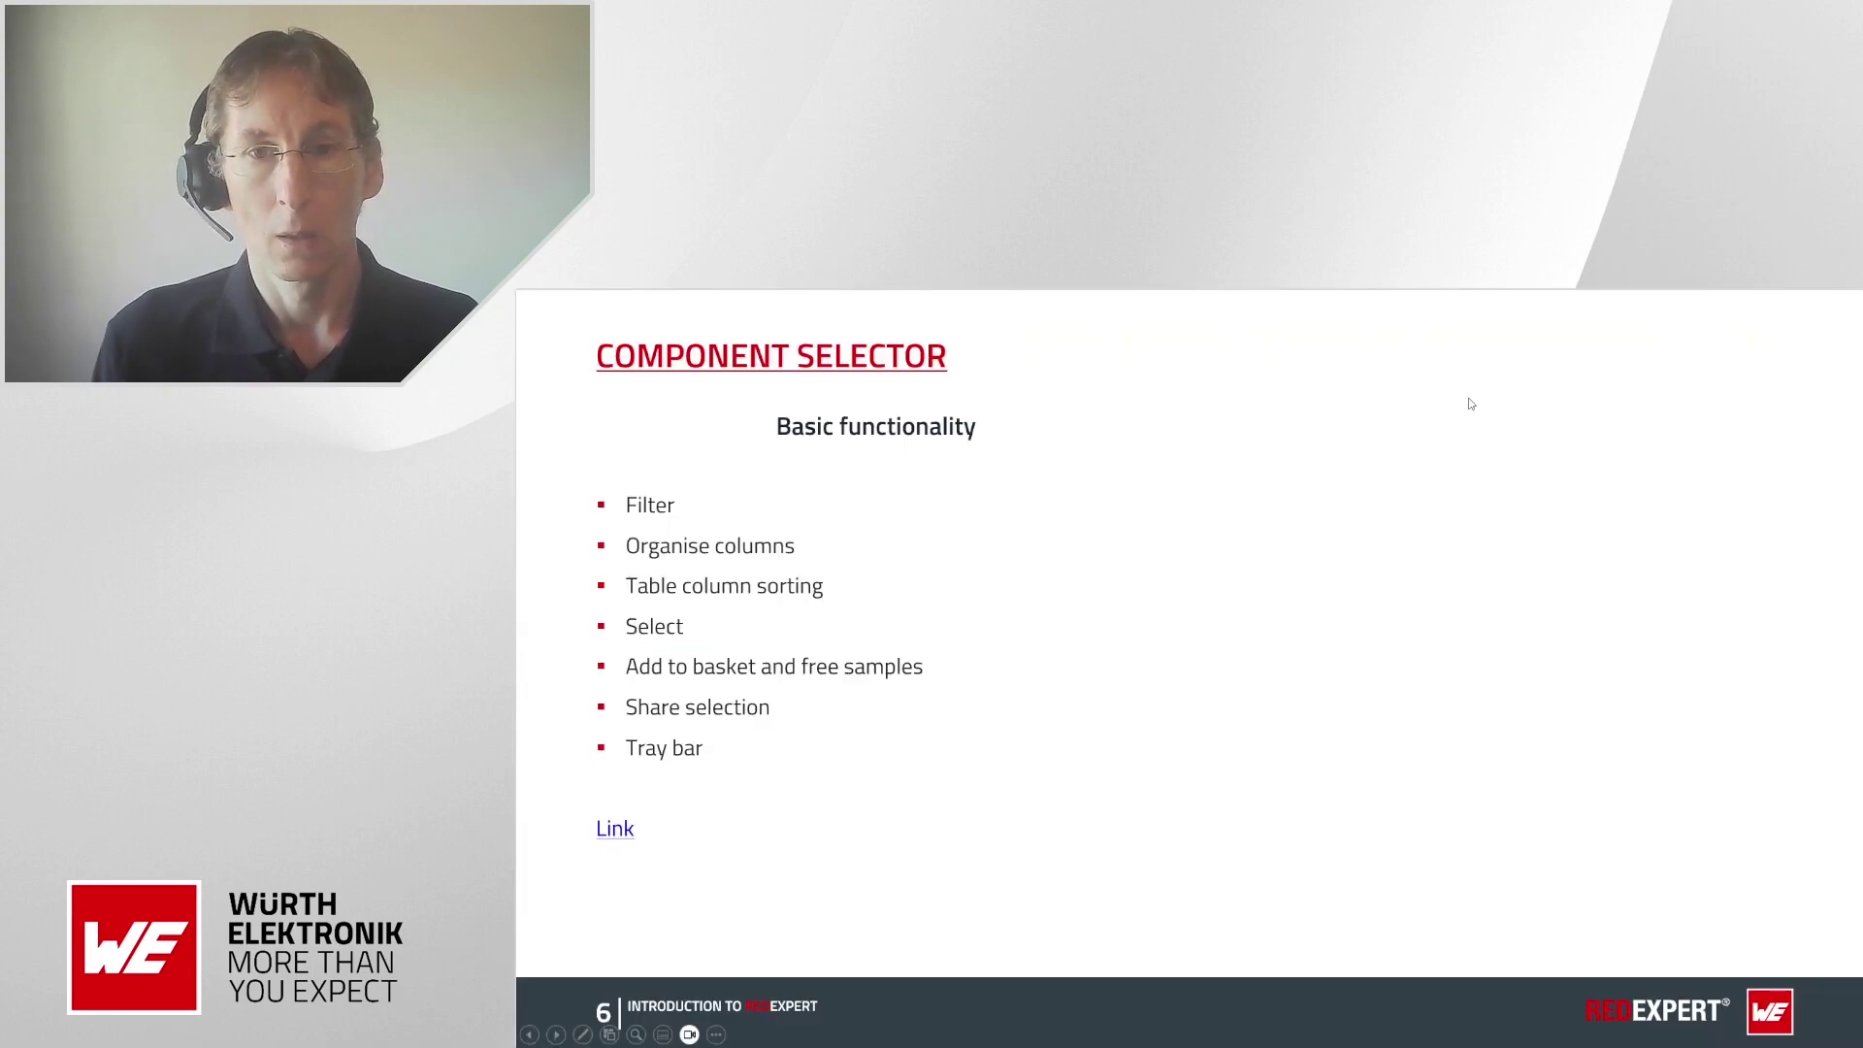
pyautogui.click(1197, 561)
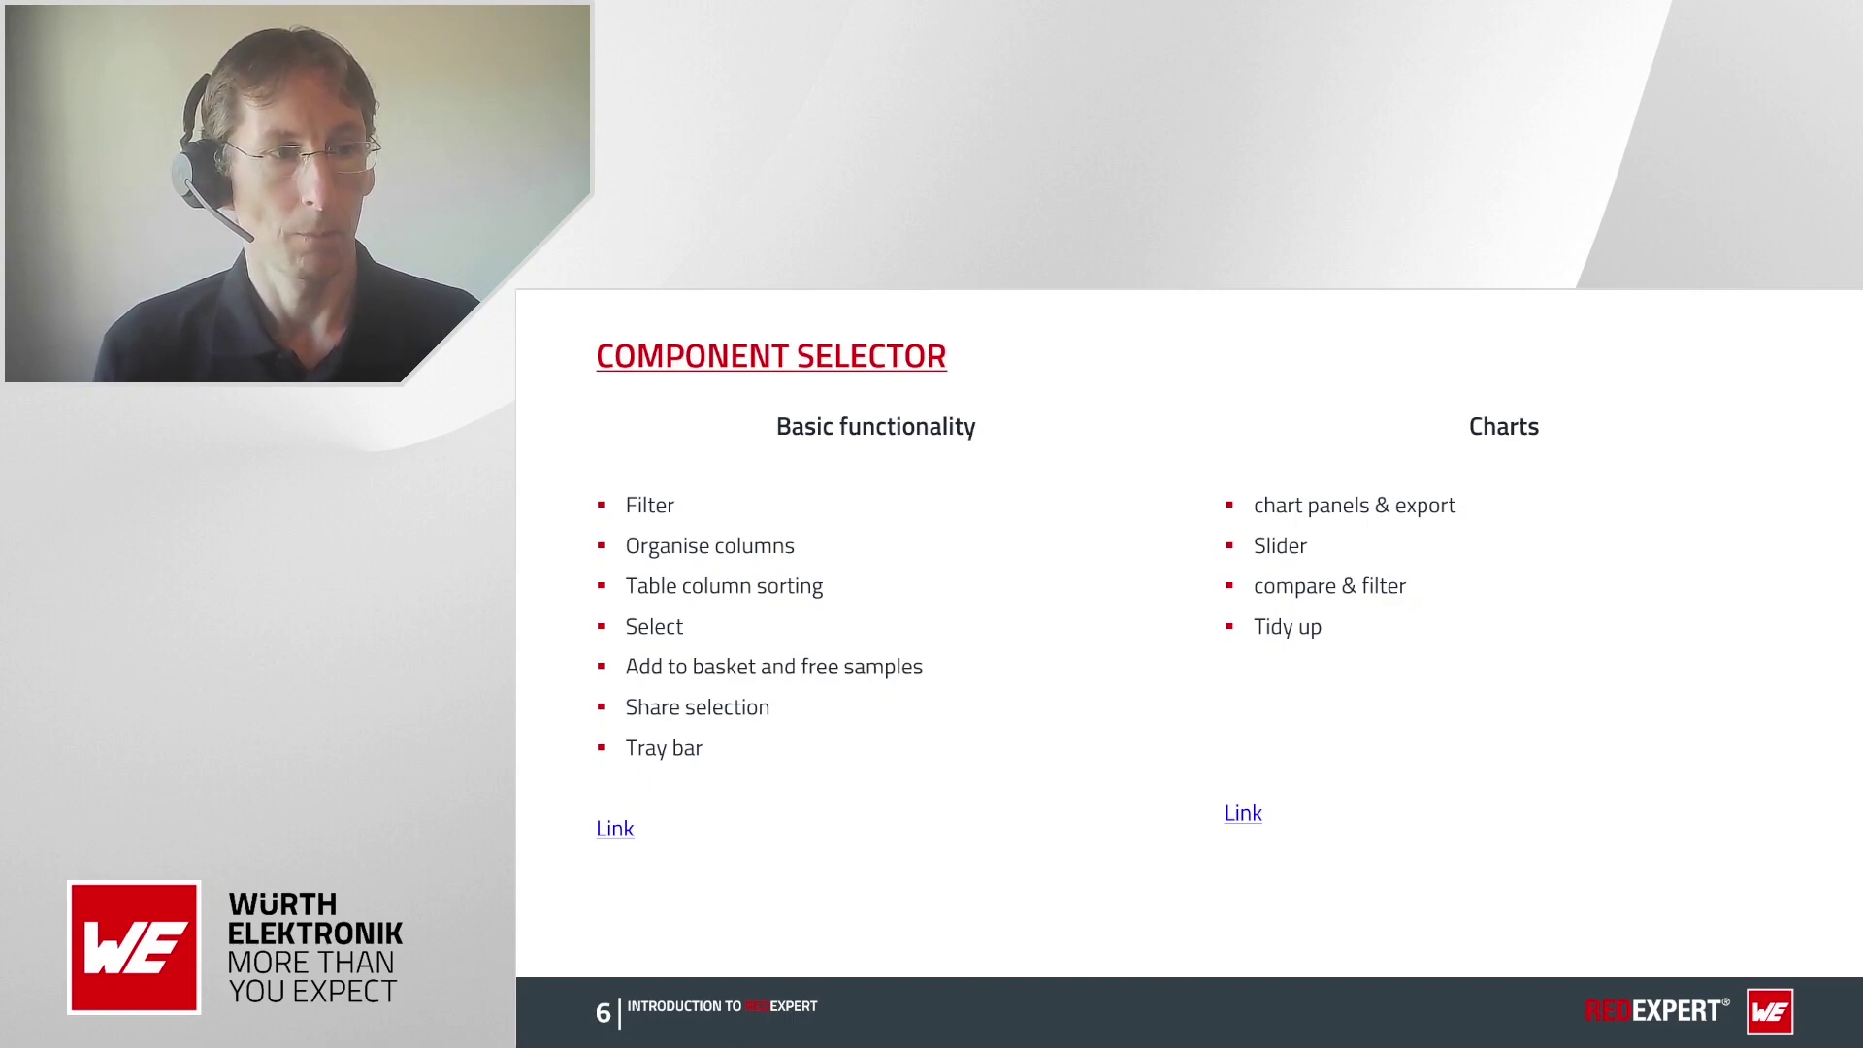
pyautogui.hotkey('alt', 'Tab')
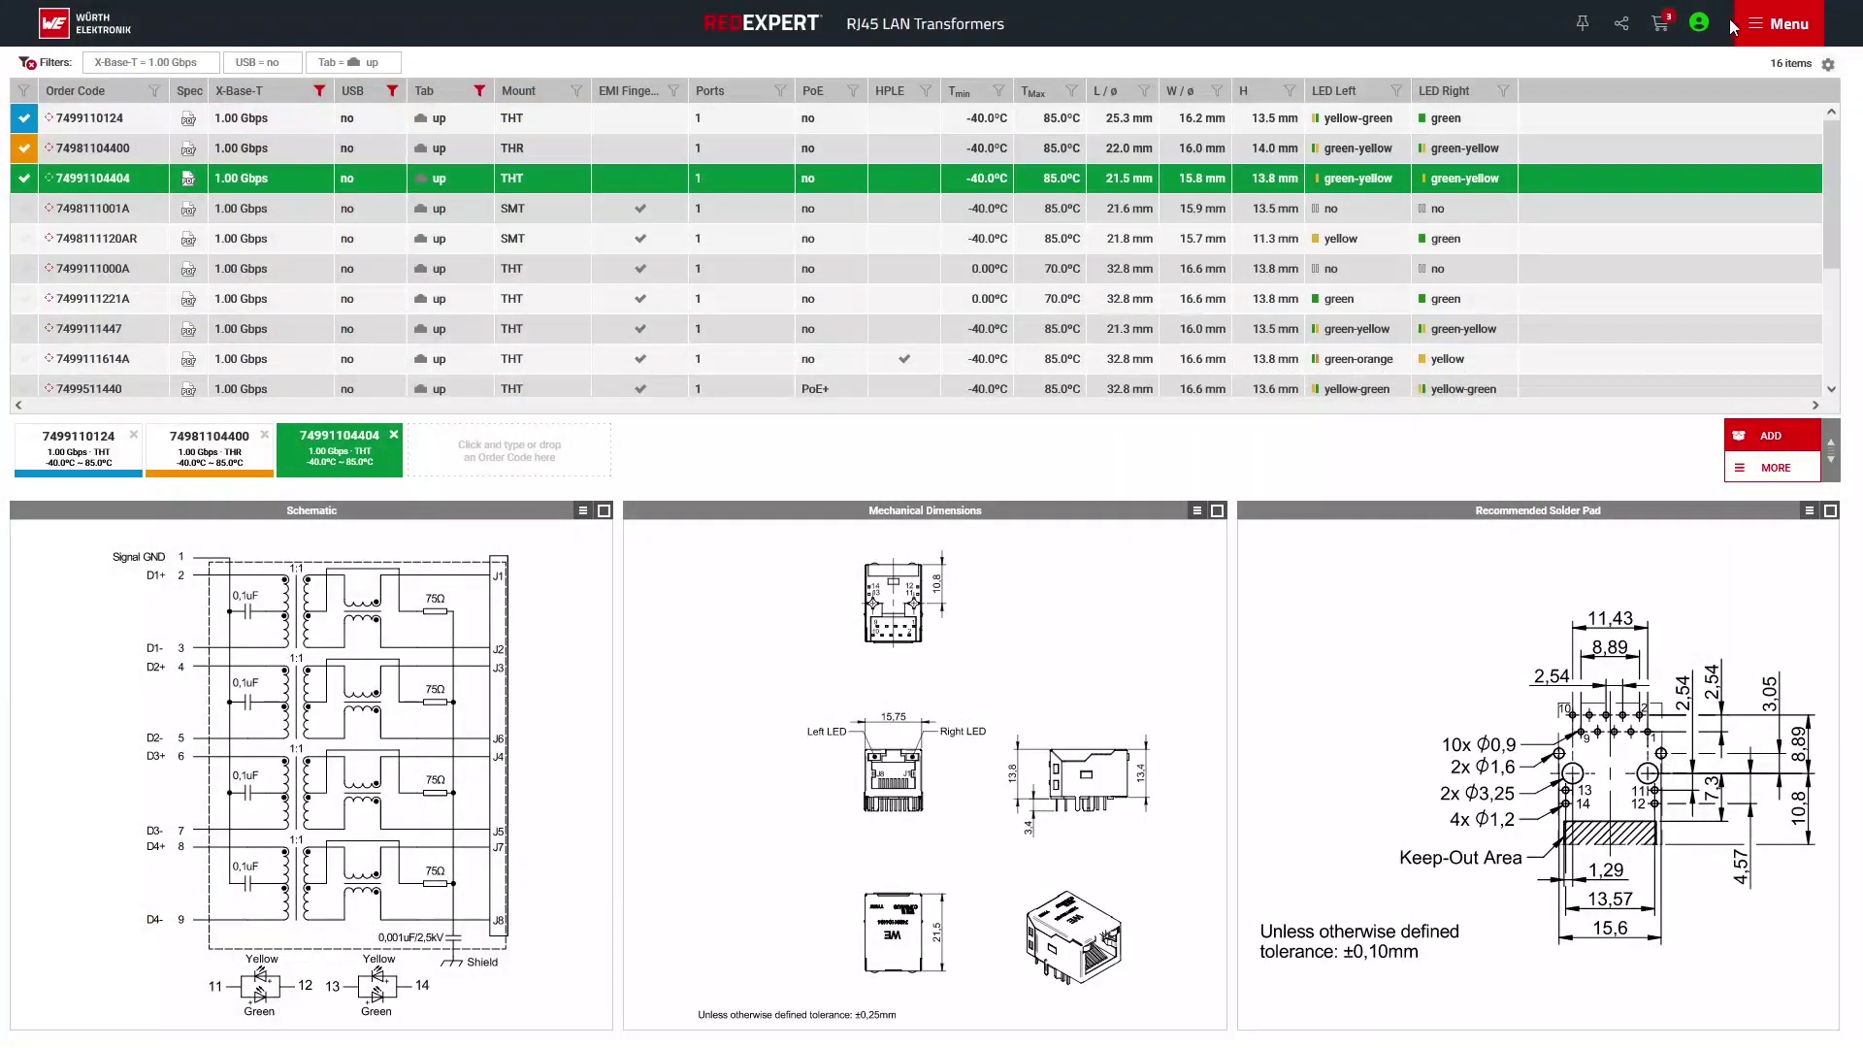
# - Open the Multilayer Ceramic Chip Capacitors (MLCCs) selector from the Capacitors & Resistors product selection
pyautogui.click(1742, 24)
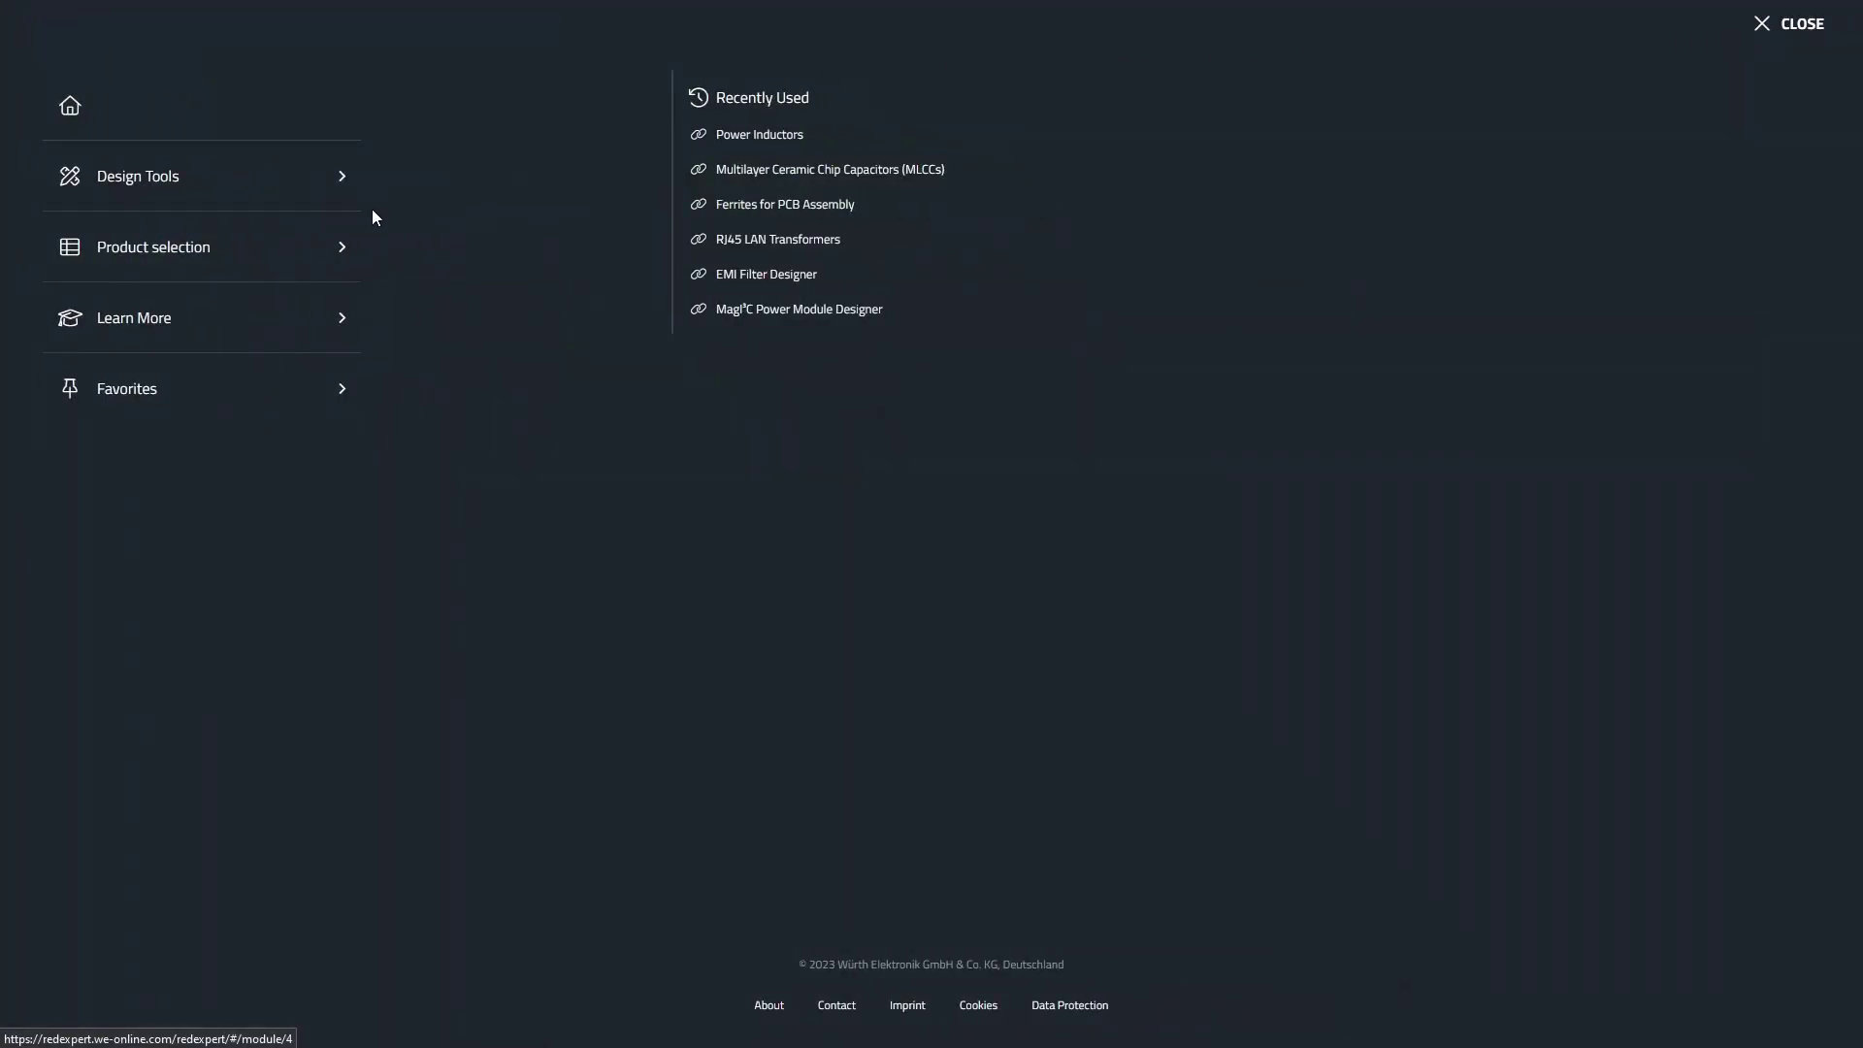
pyautogui.click(283, 254)
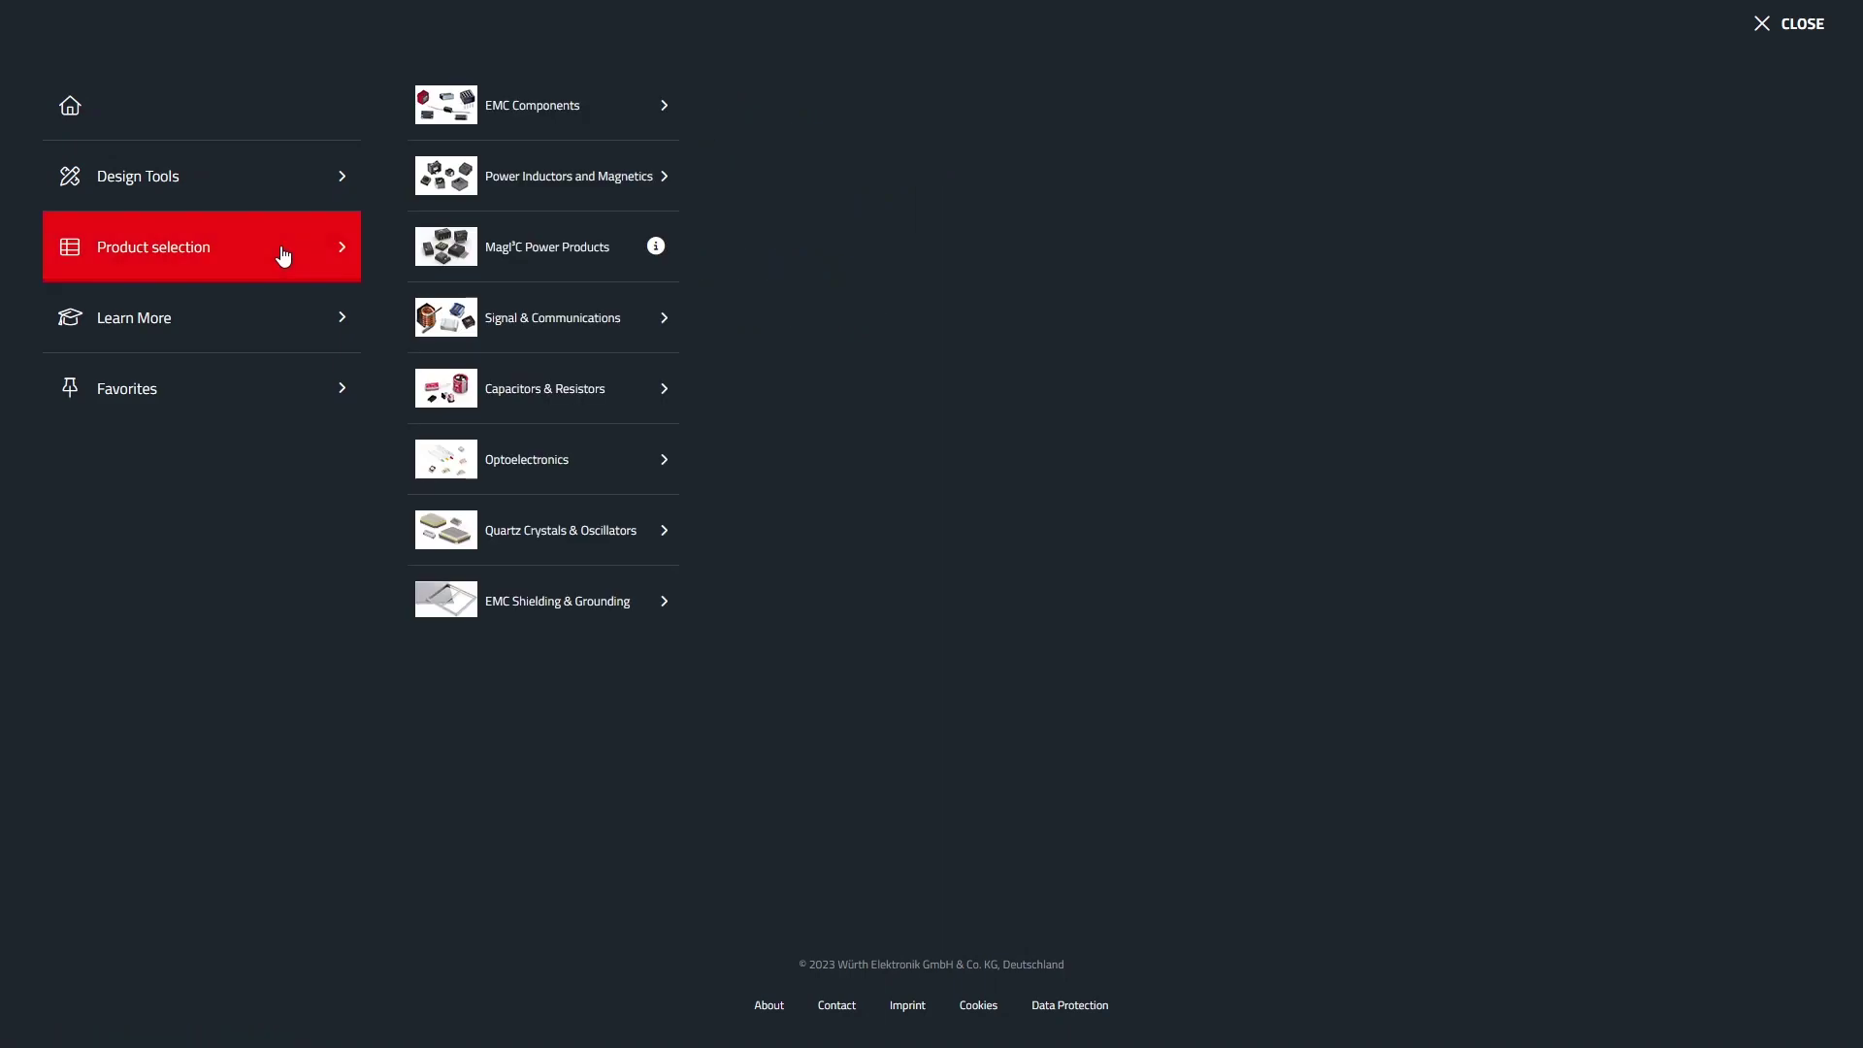
pyautogui.click(536, 393)
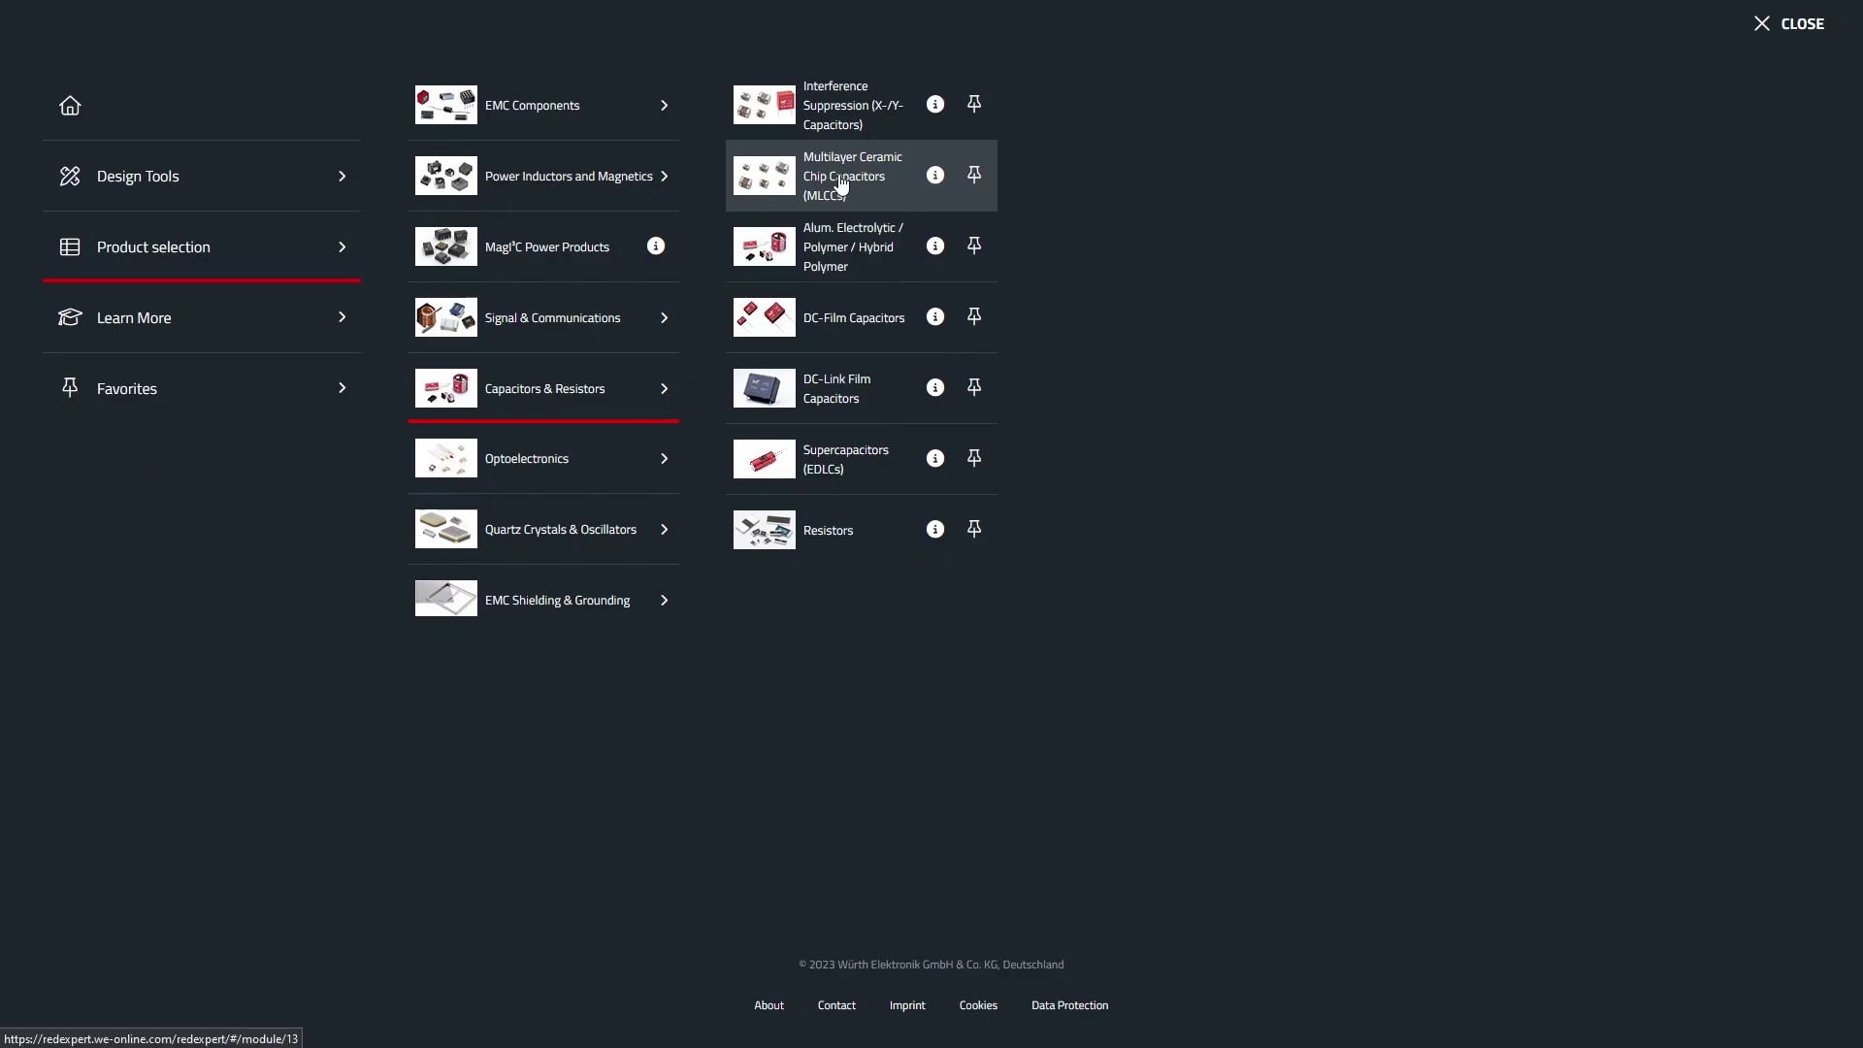
pyautogui.click(842, 184)
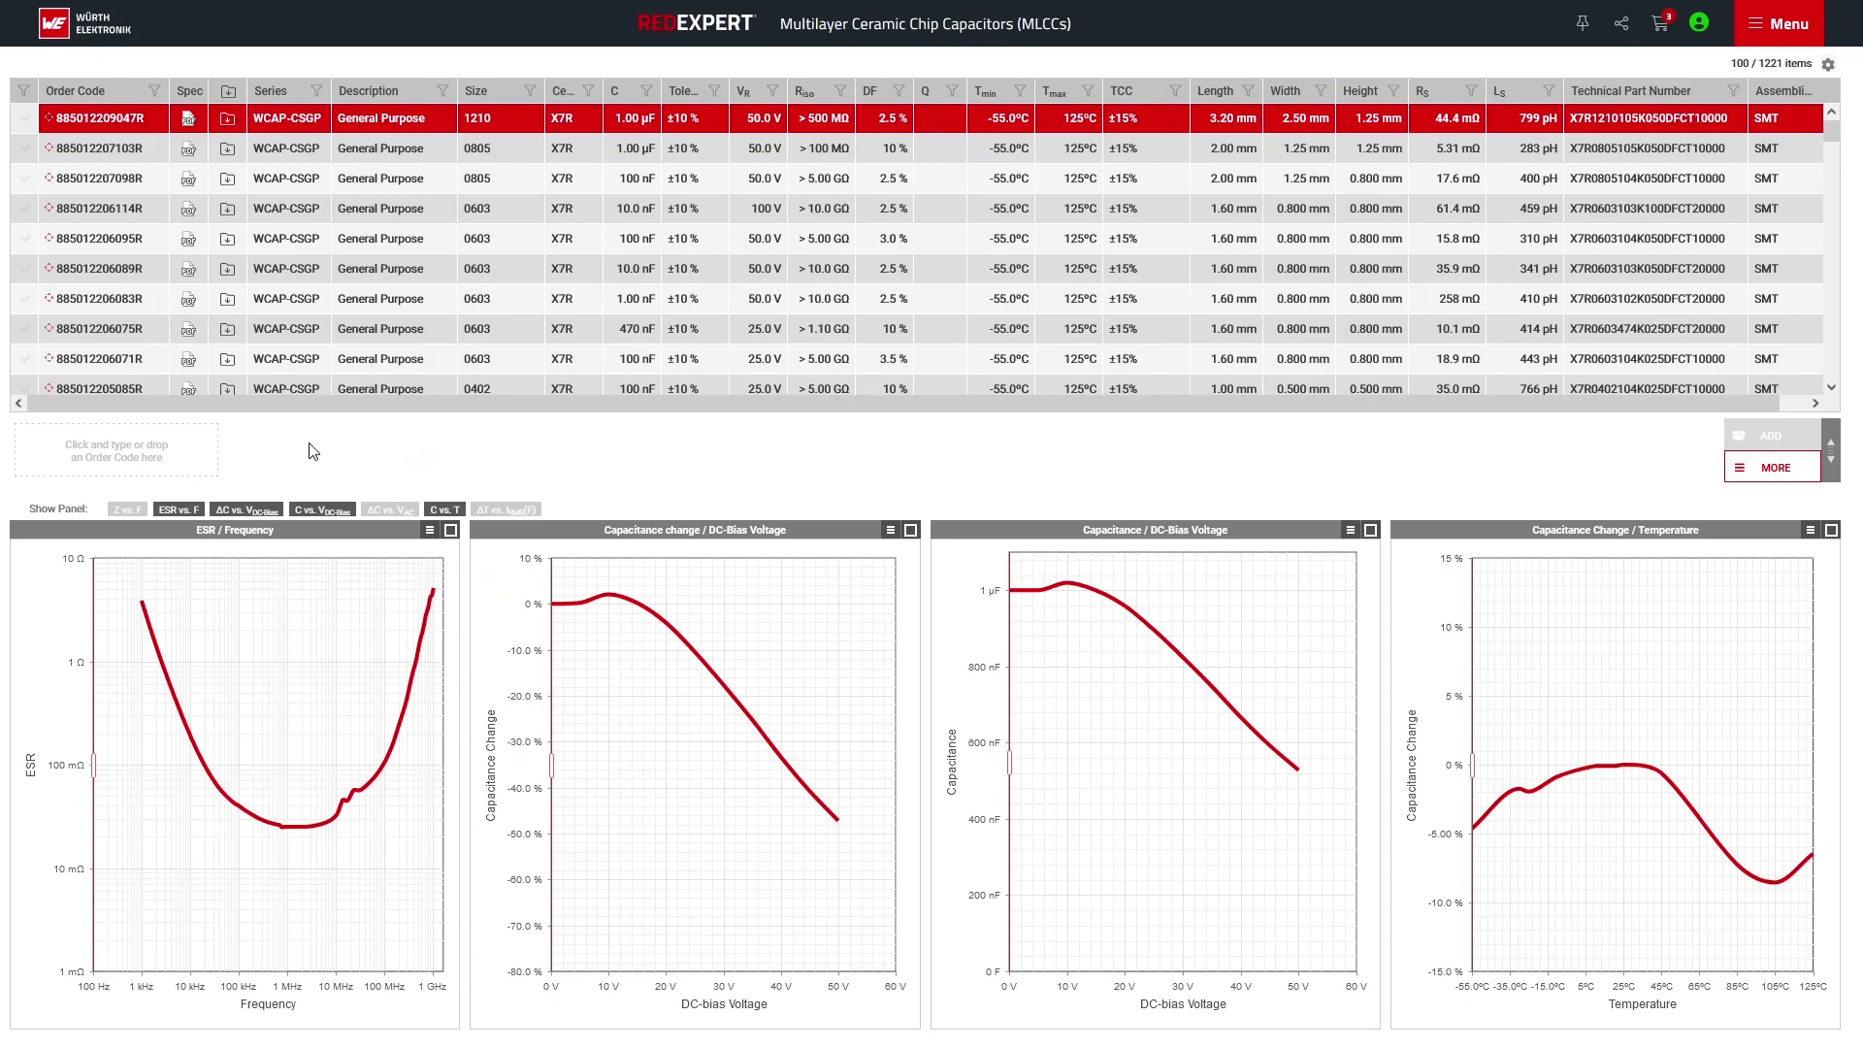
# - Show the Impedance / Frequency chart panel and hide it again
pyautogui.click(131, 513)
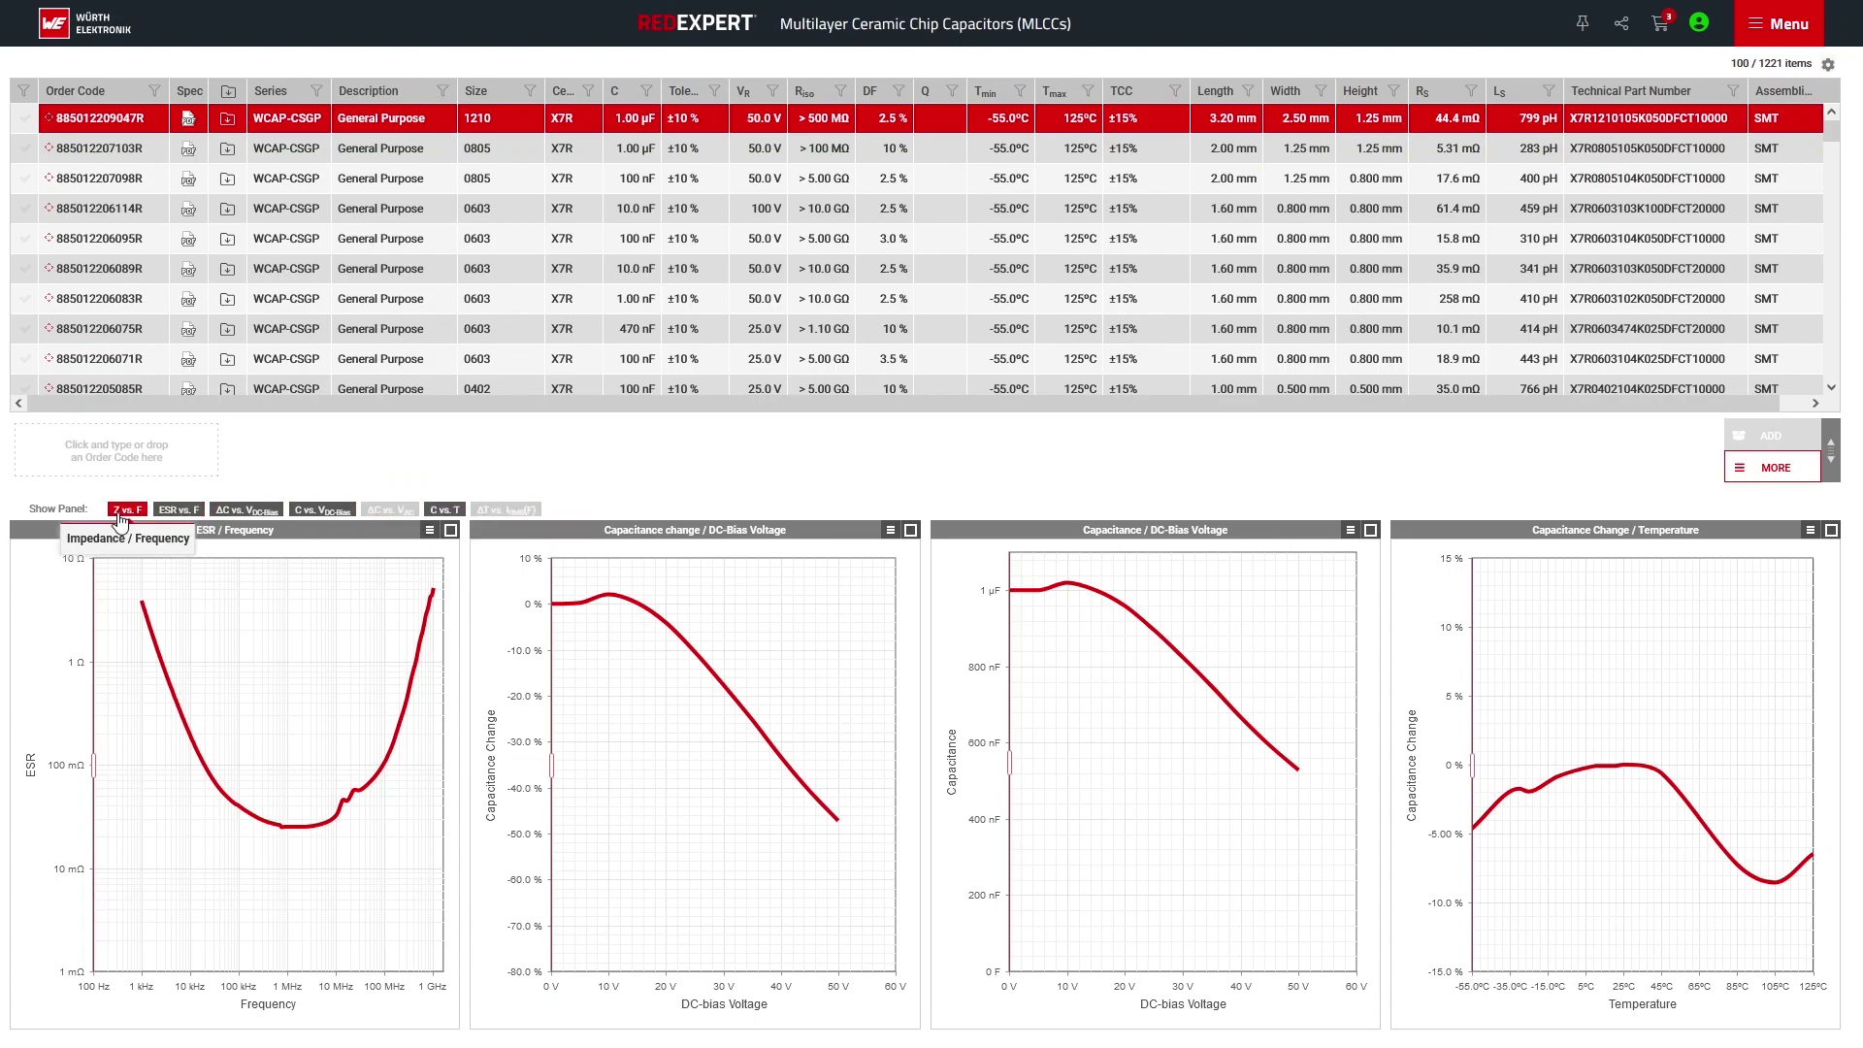
pyautogui.click(124, 515)
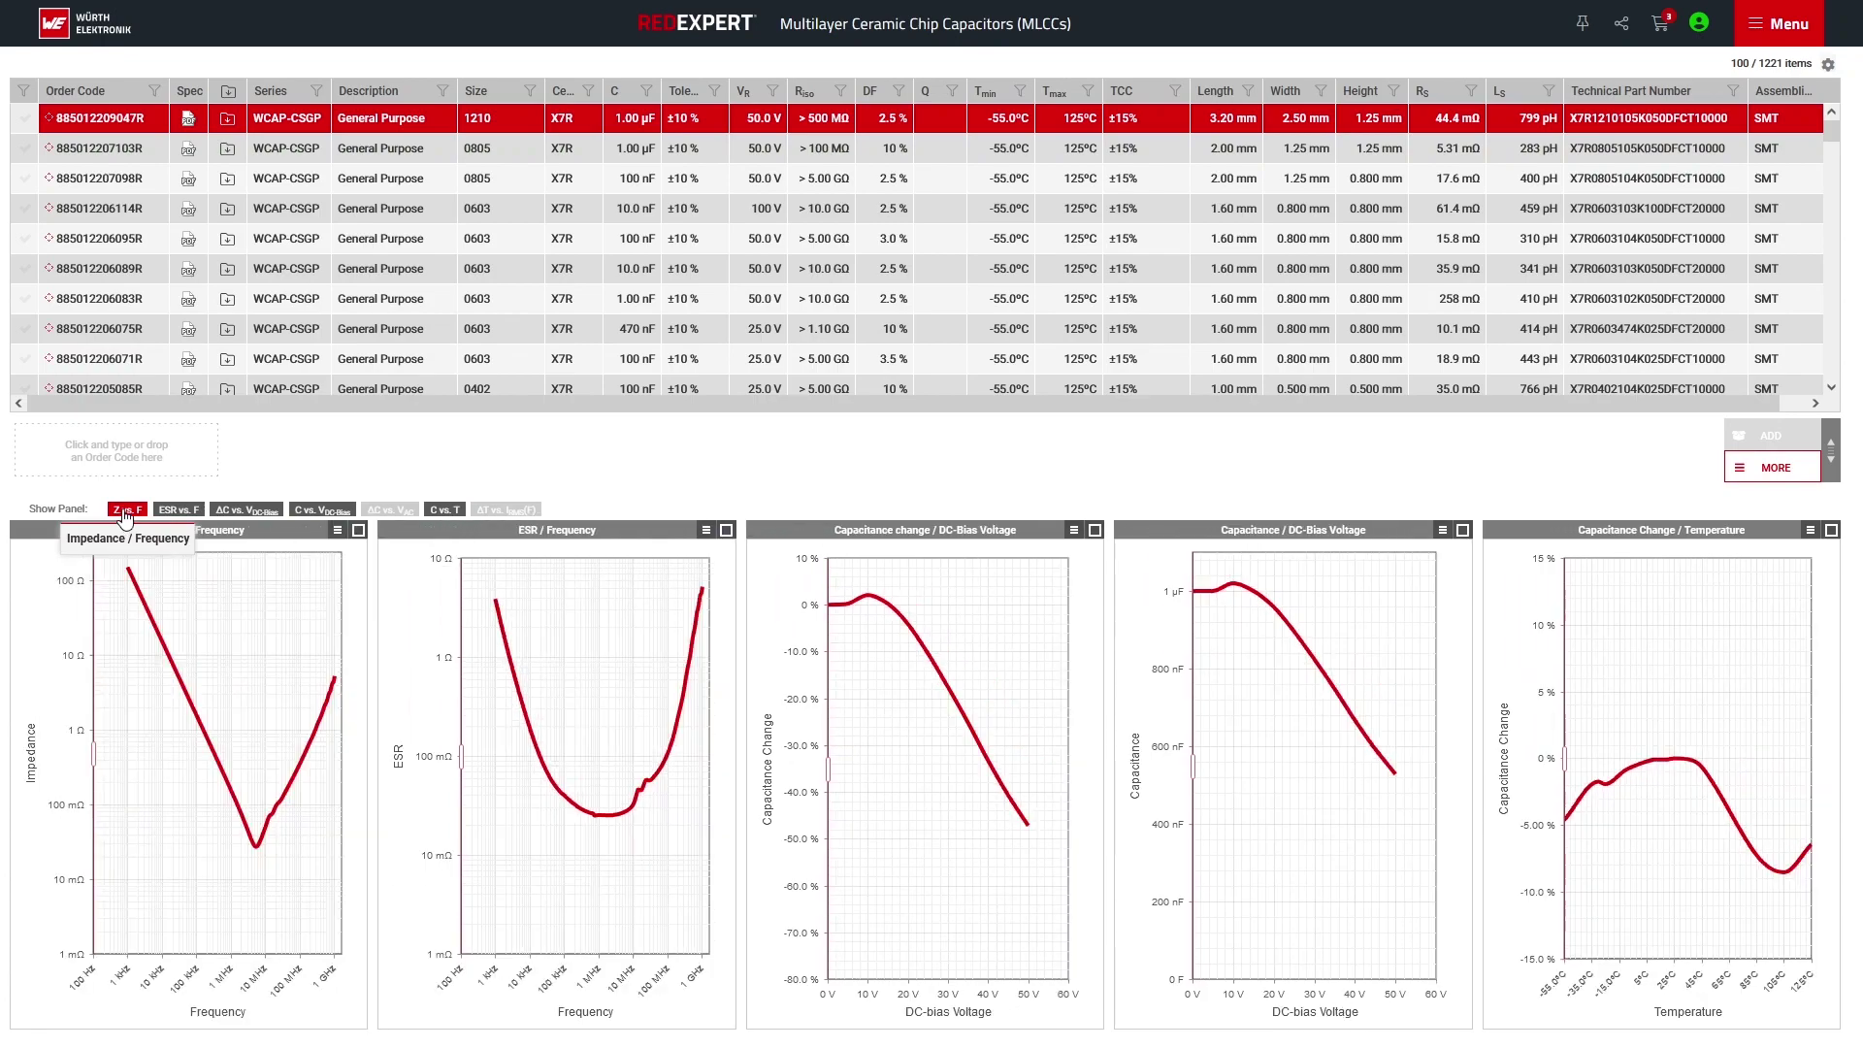
pyautogui.click(124, 514)
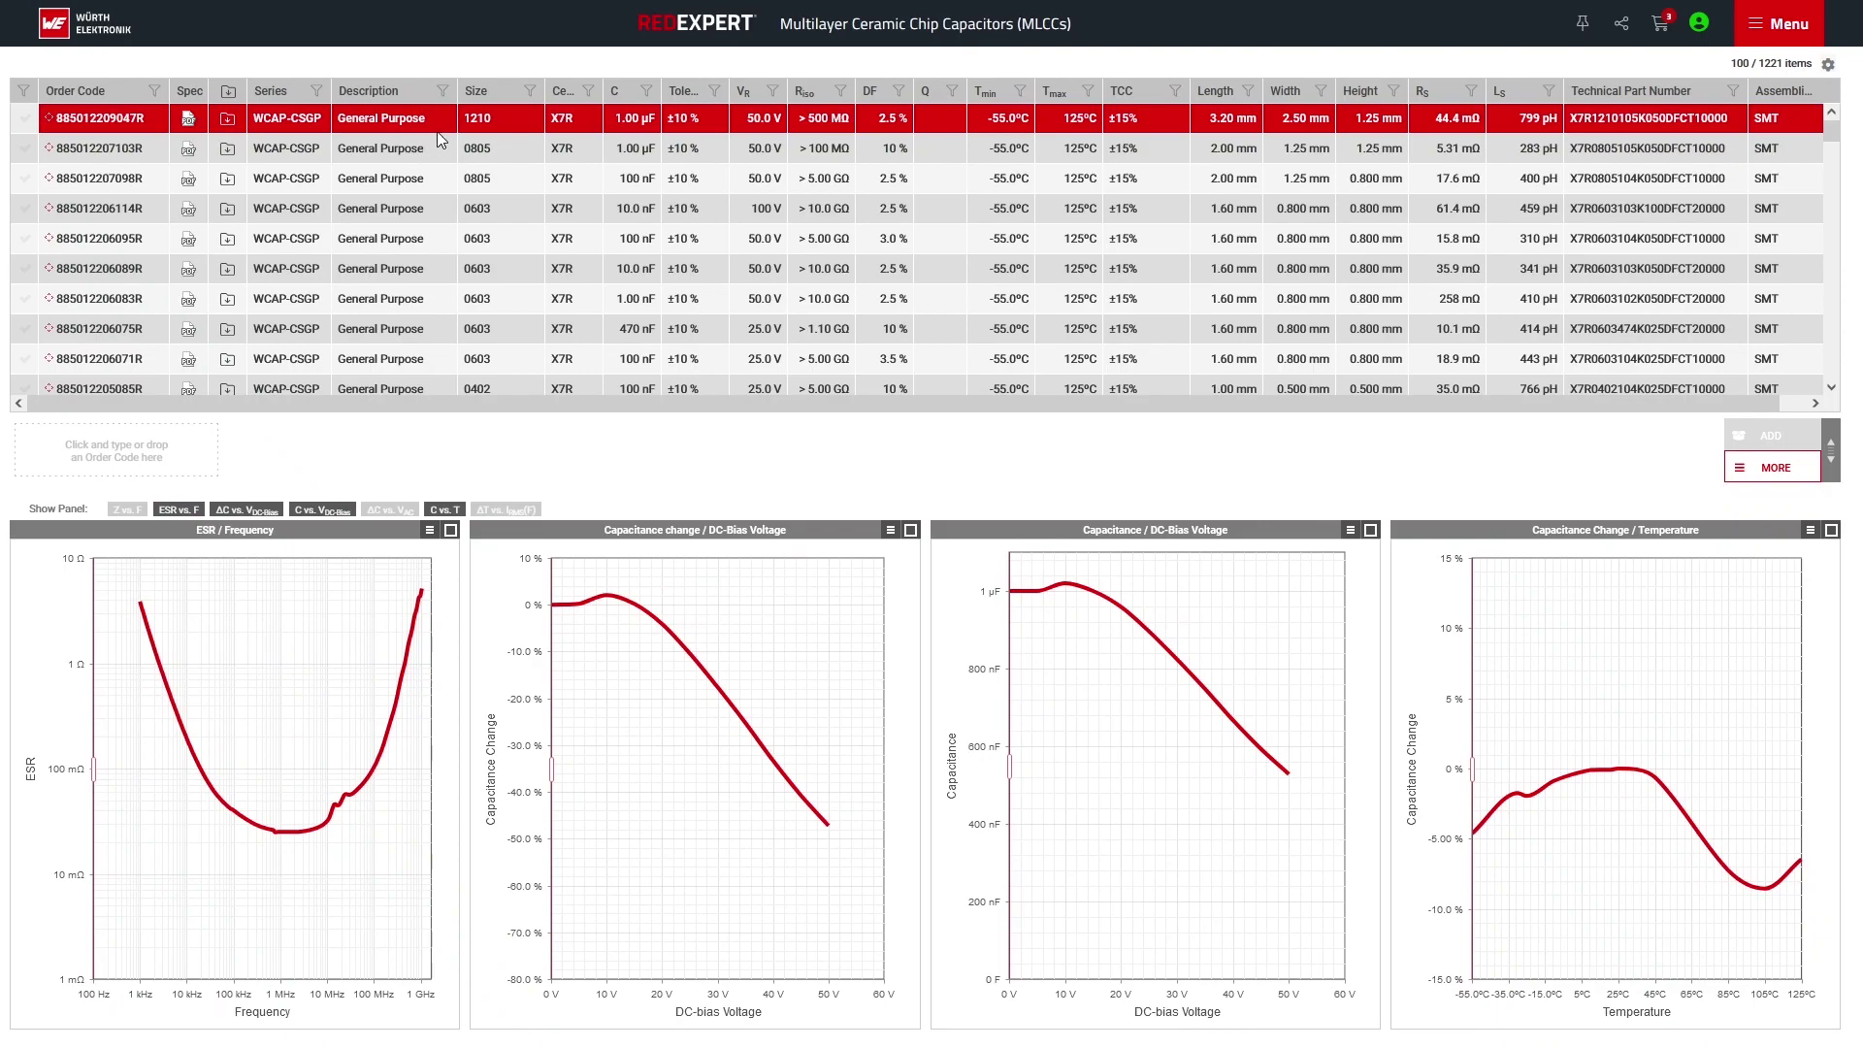
# - Filter the capacitor table to a capacitance from 100 nF to 100 nF
pyautogui.click(648, 94)
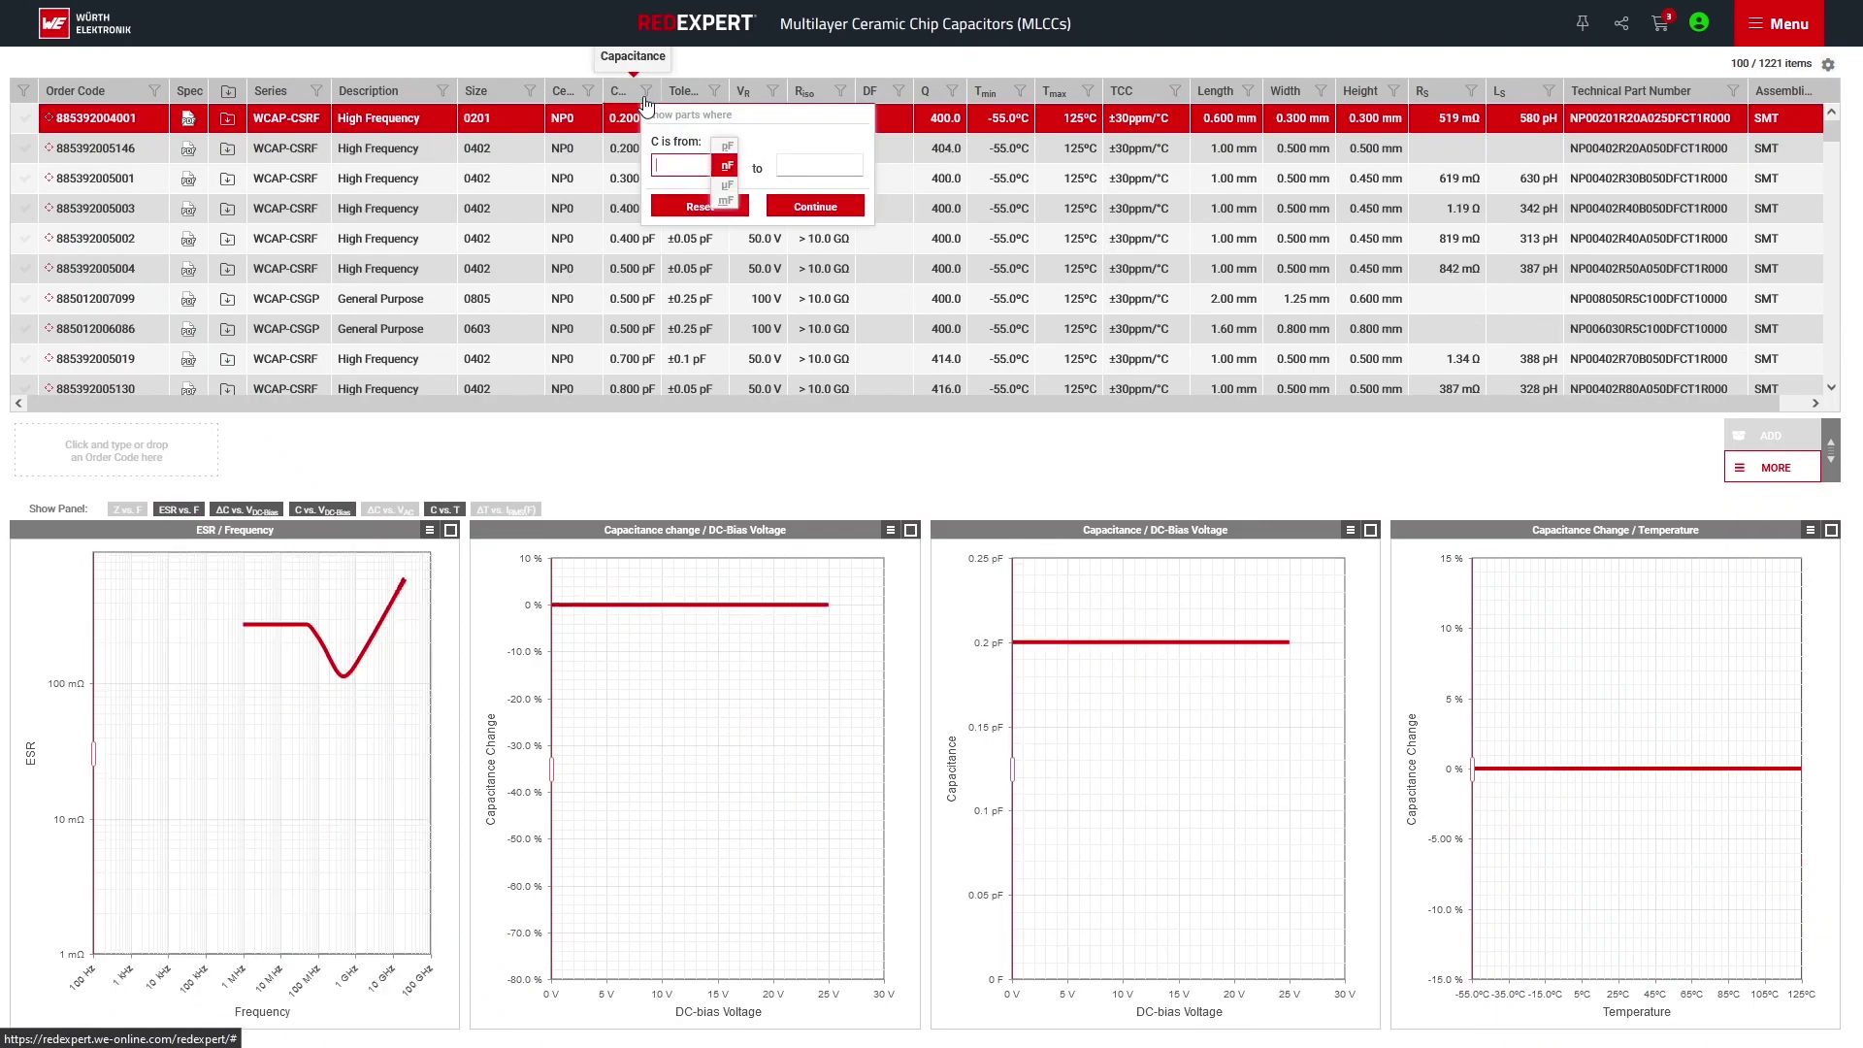
pyautogui.write('100')
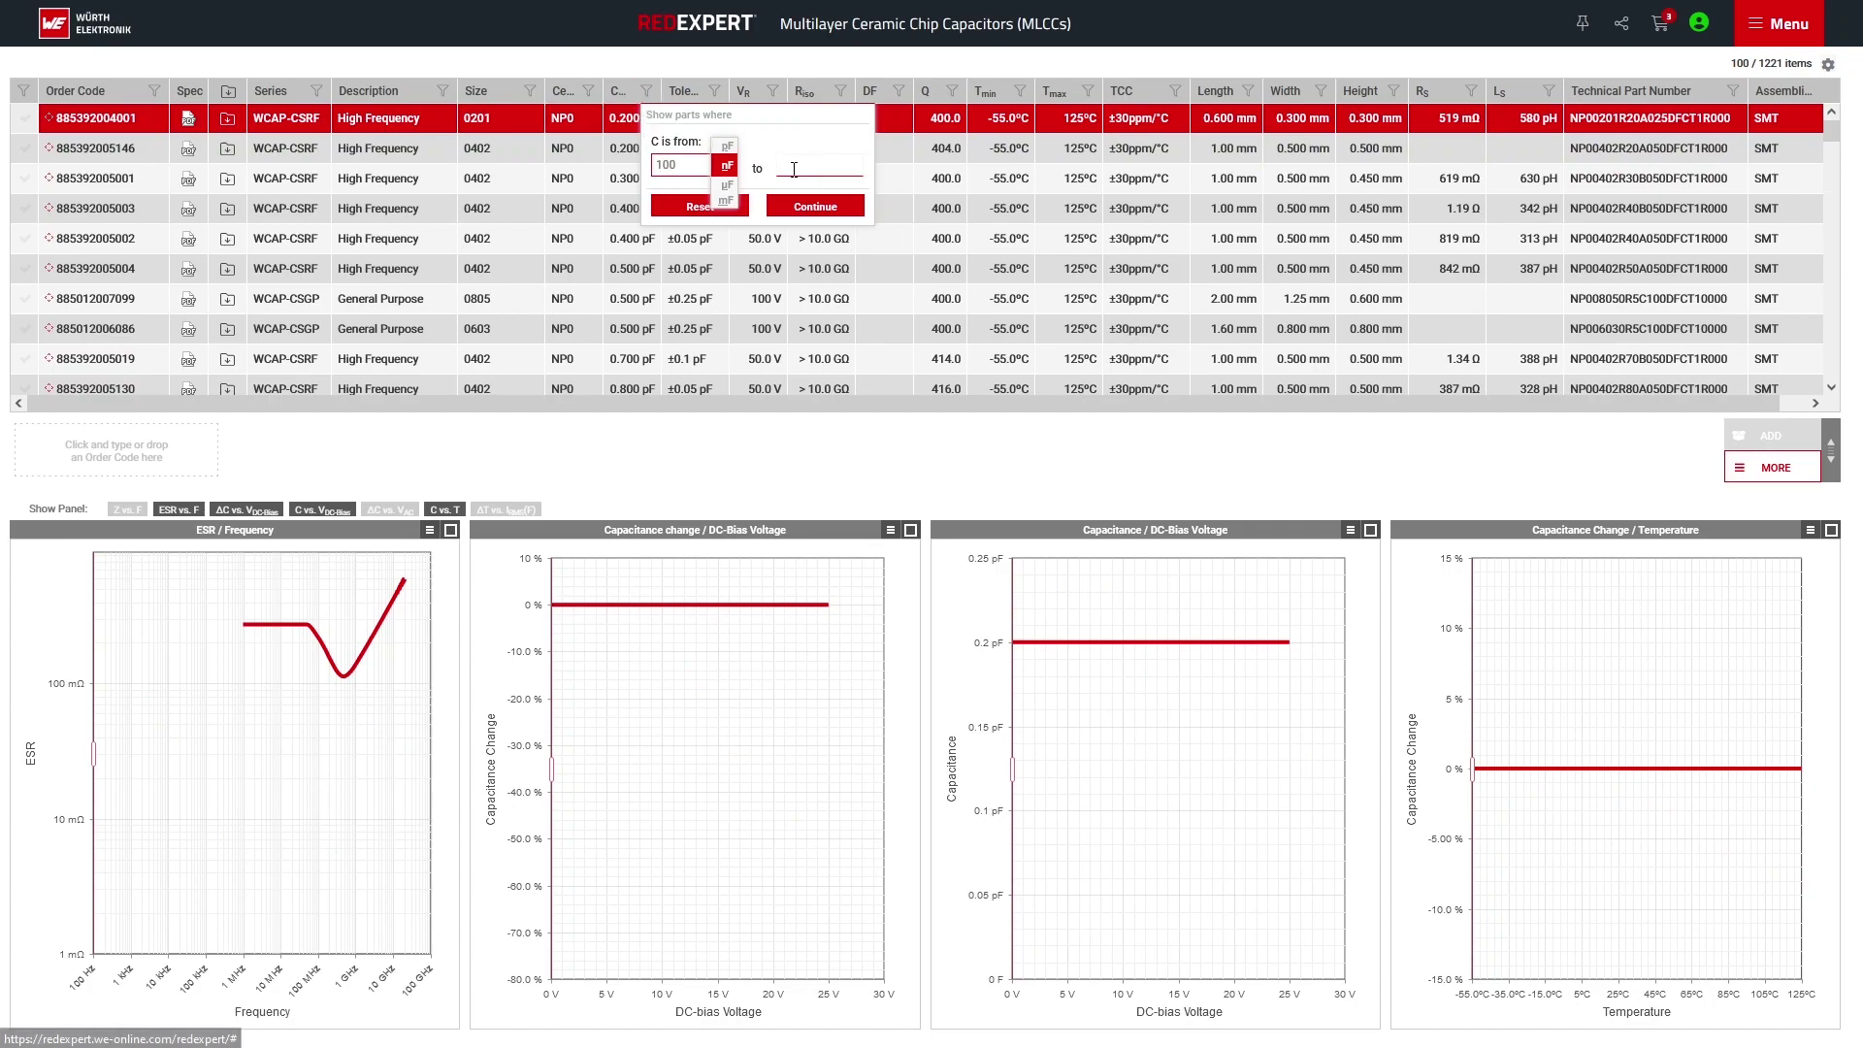
pyautogui.click(778, 174)
pyautogui.write('100')
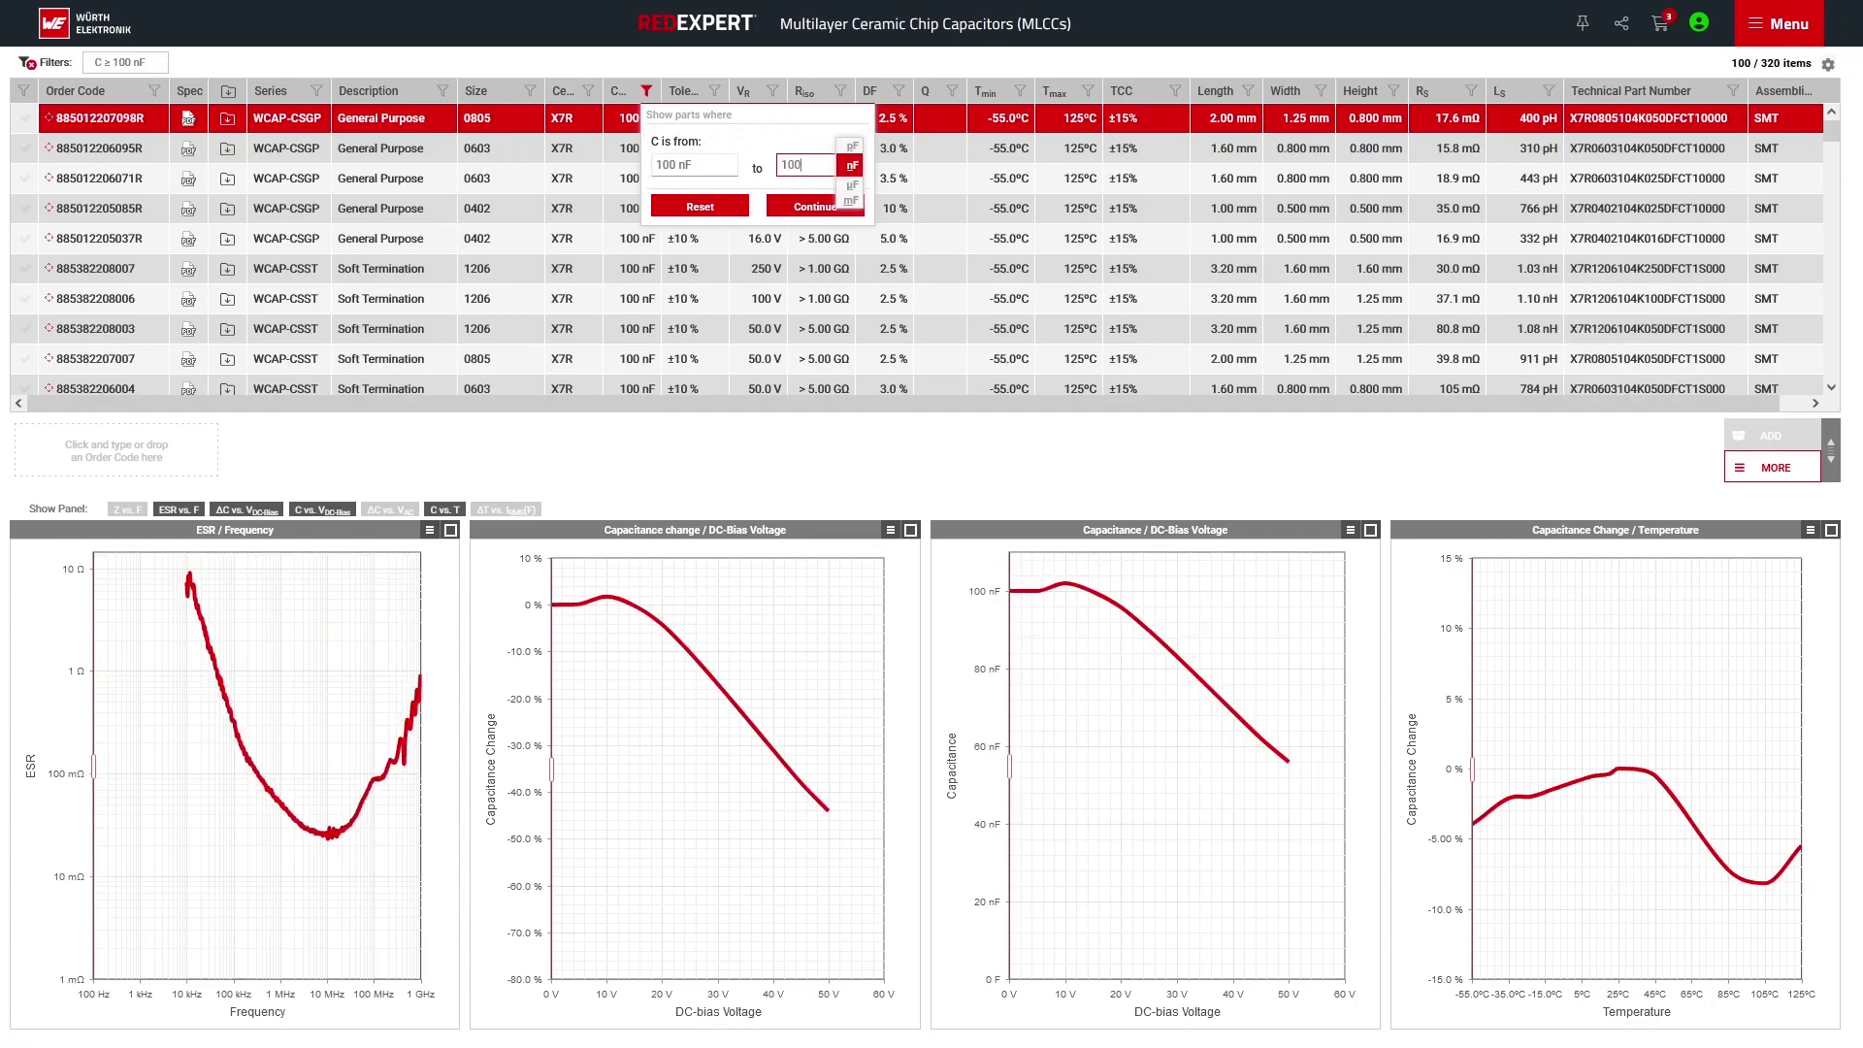
pyautogui.click(792, 210)
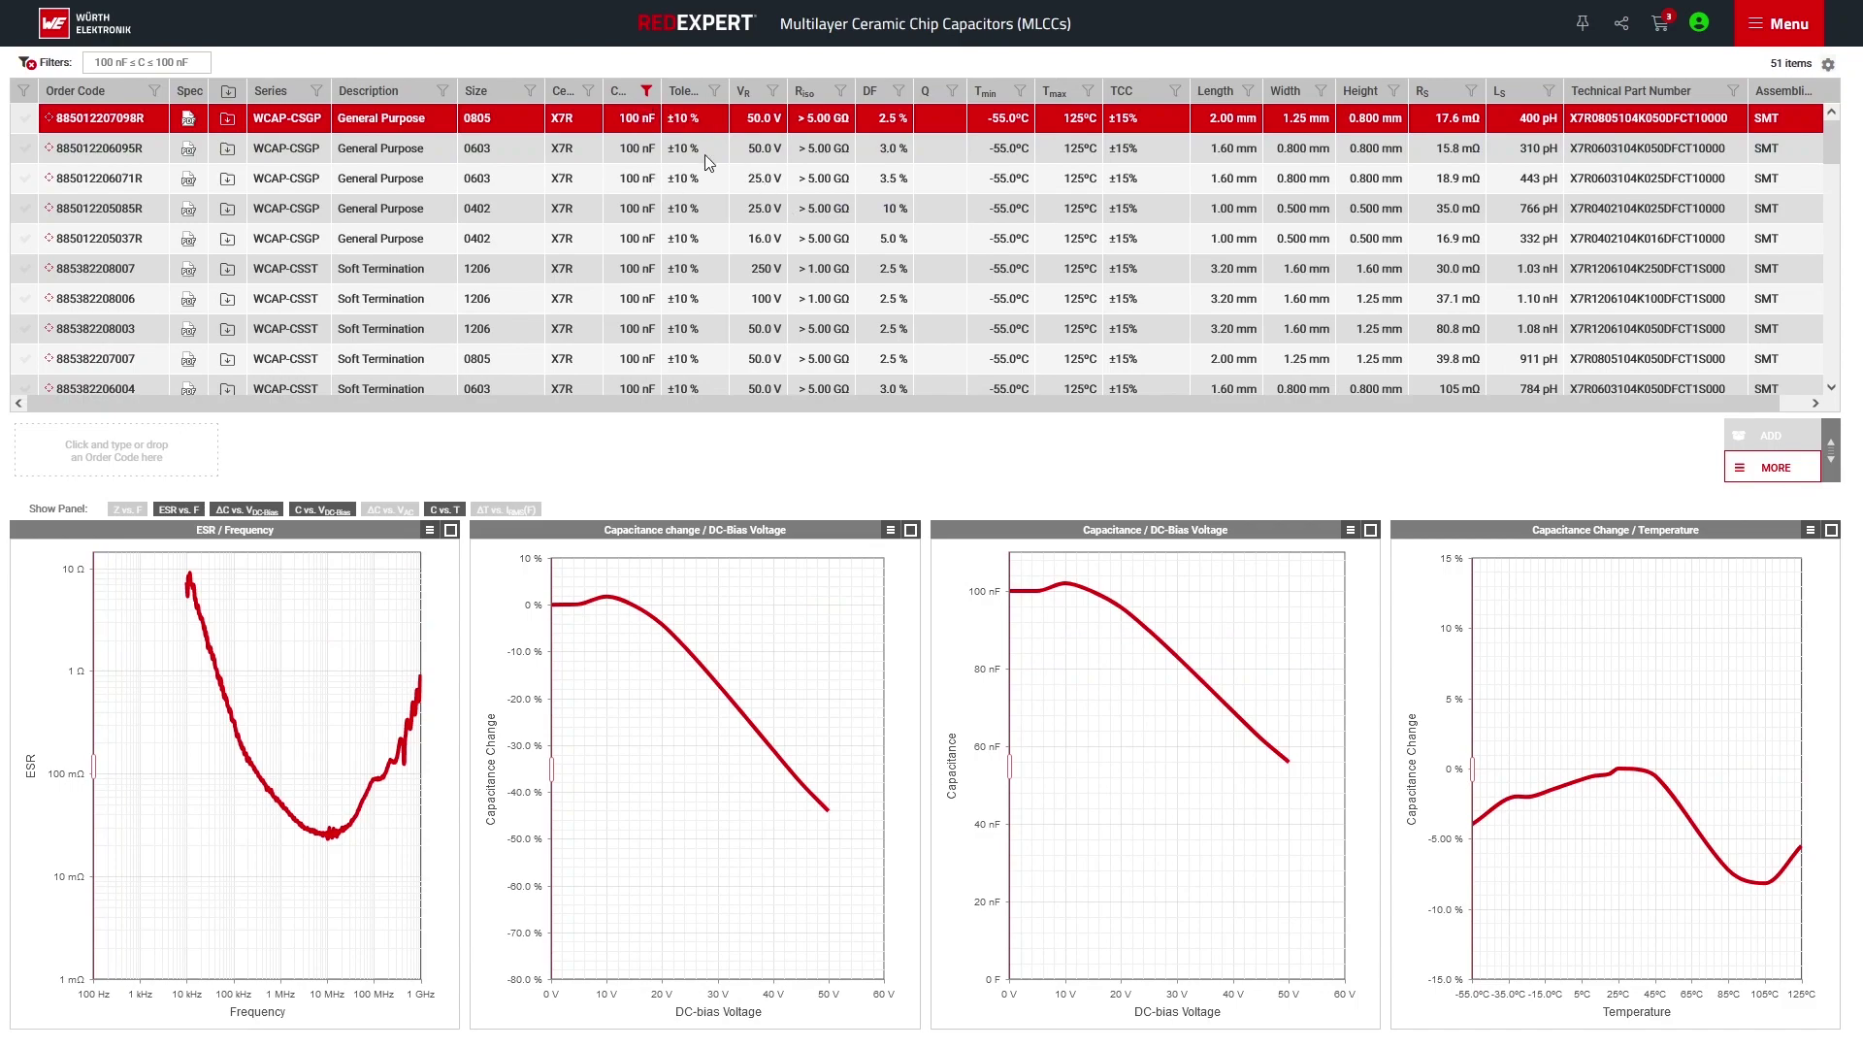
# - Filter the capacitors to a rated voltage from 16 V to 40 V and fill the comparison tray with the matching parts
pyautogui.click(774, 92)
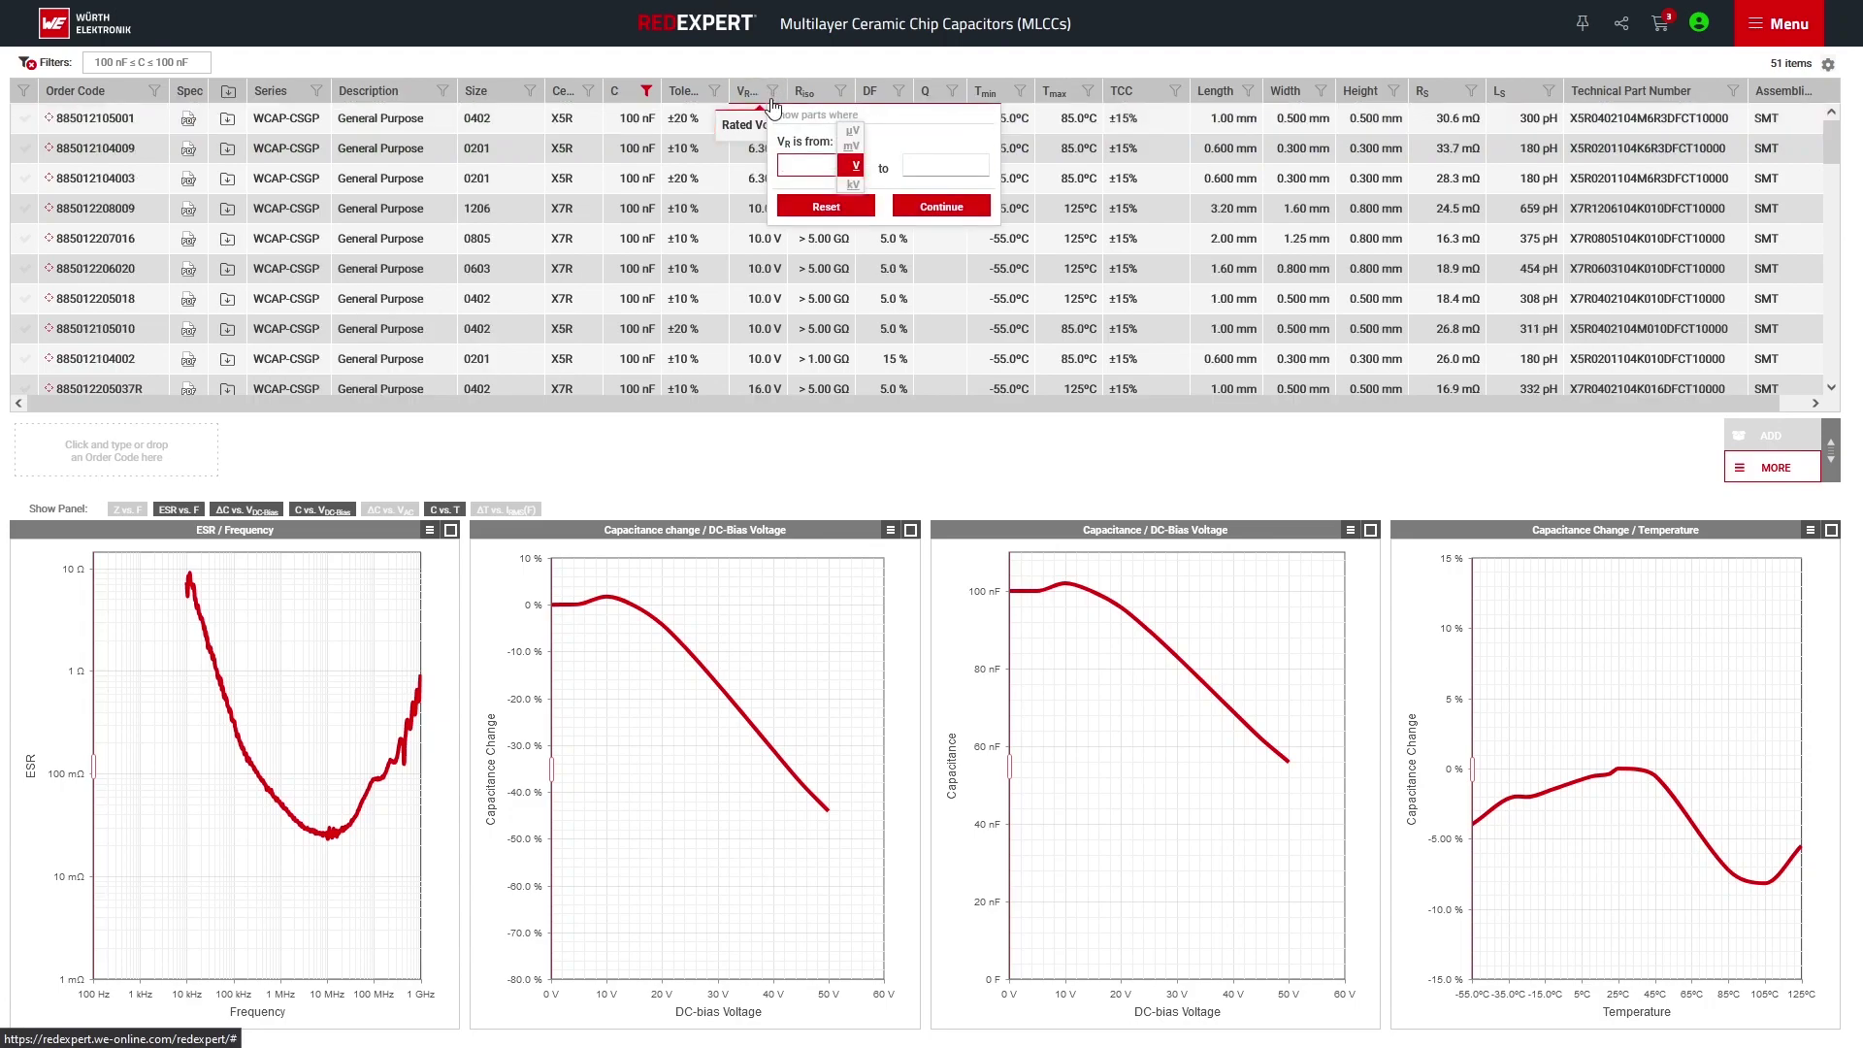
pyautogui.write('16')
pyautogui.click(943, 163)
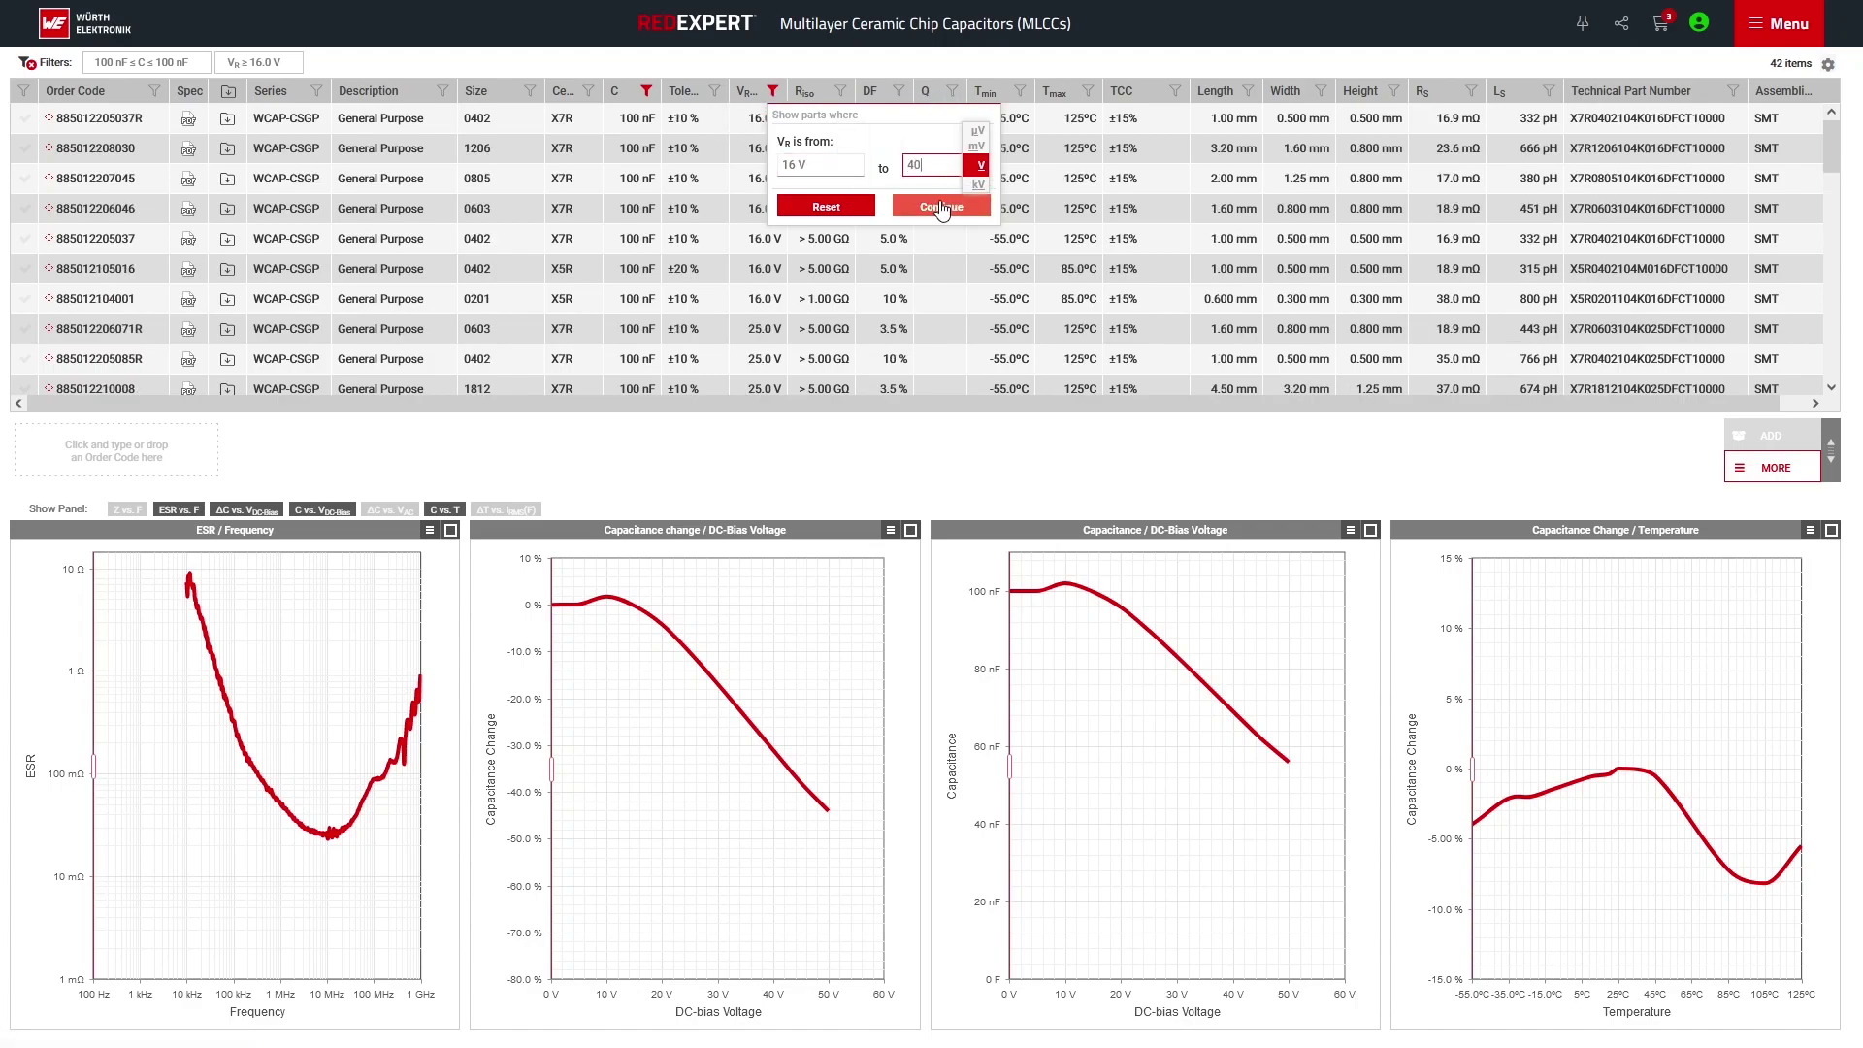
pyautogui.click(942, 205)
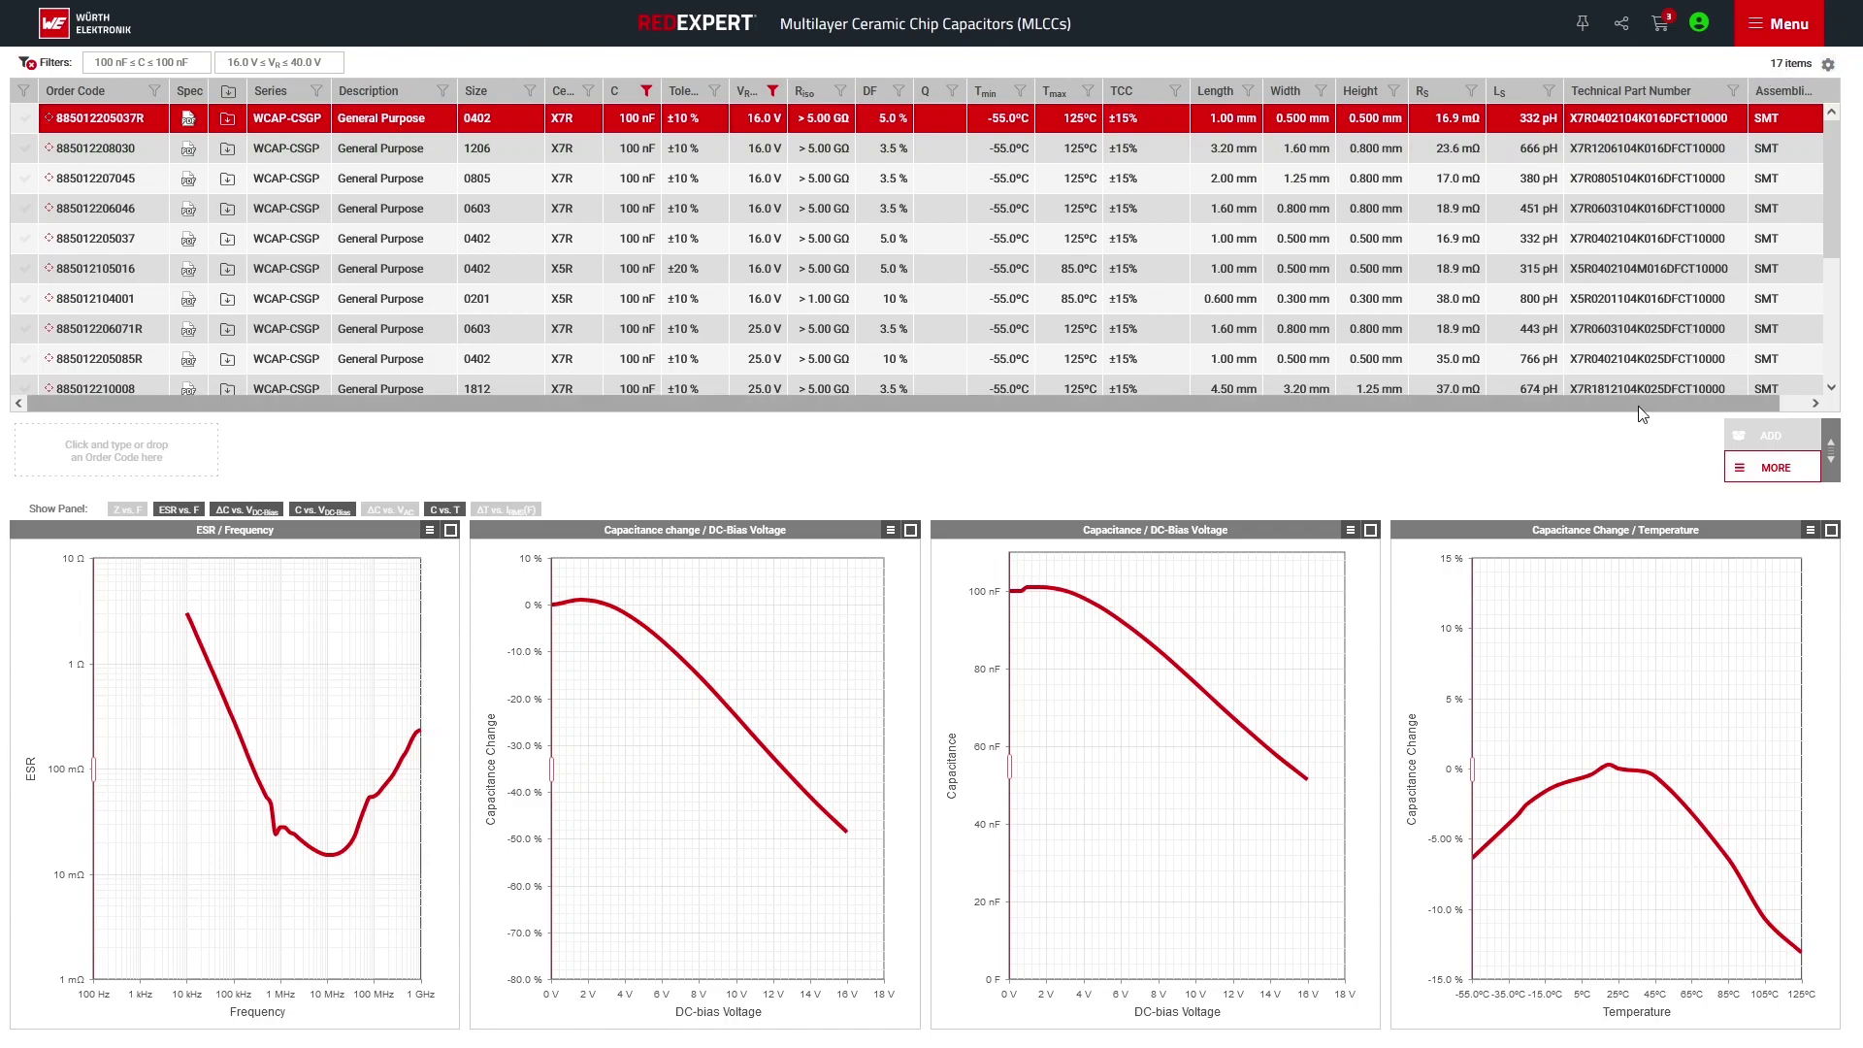
pyautogui.click(1734, 481)
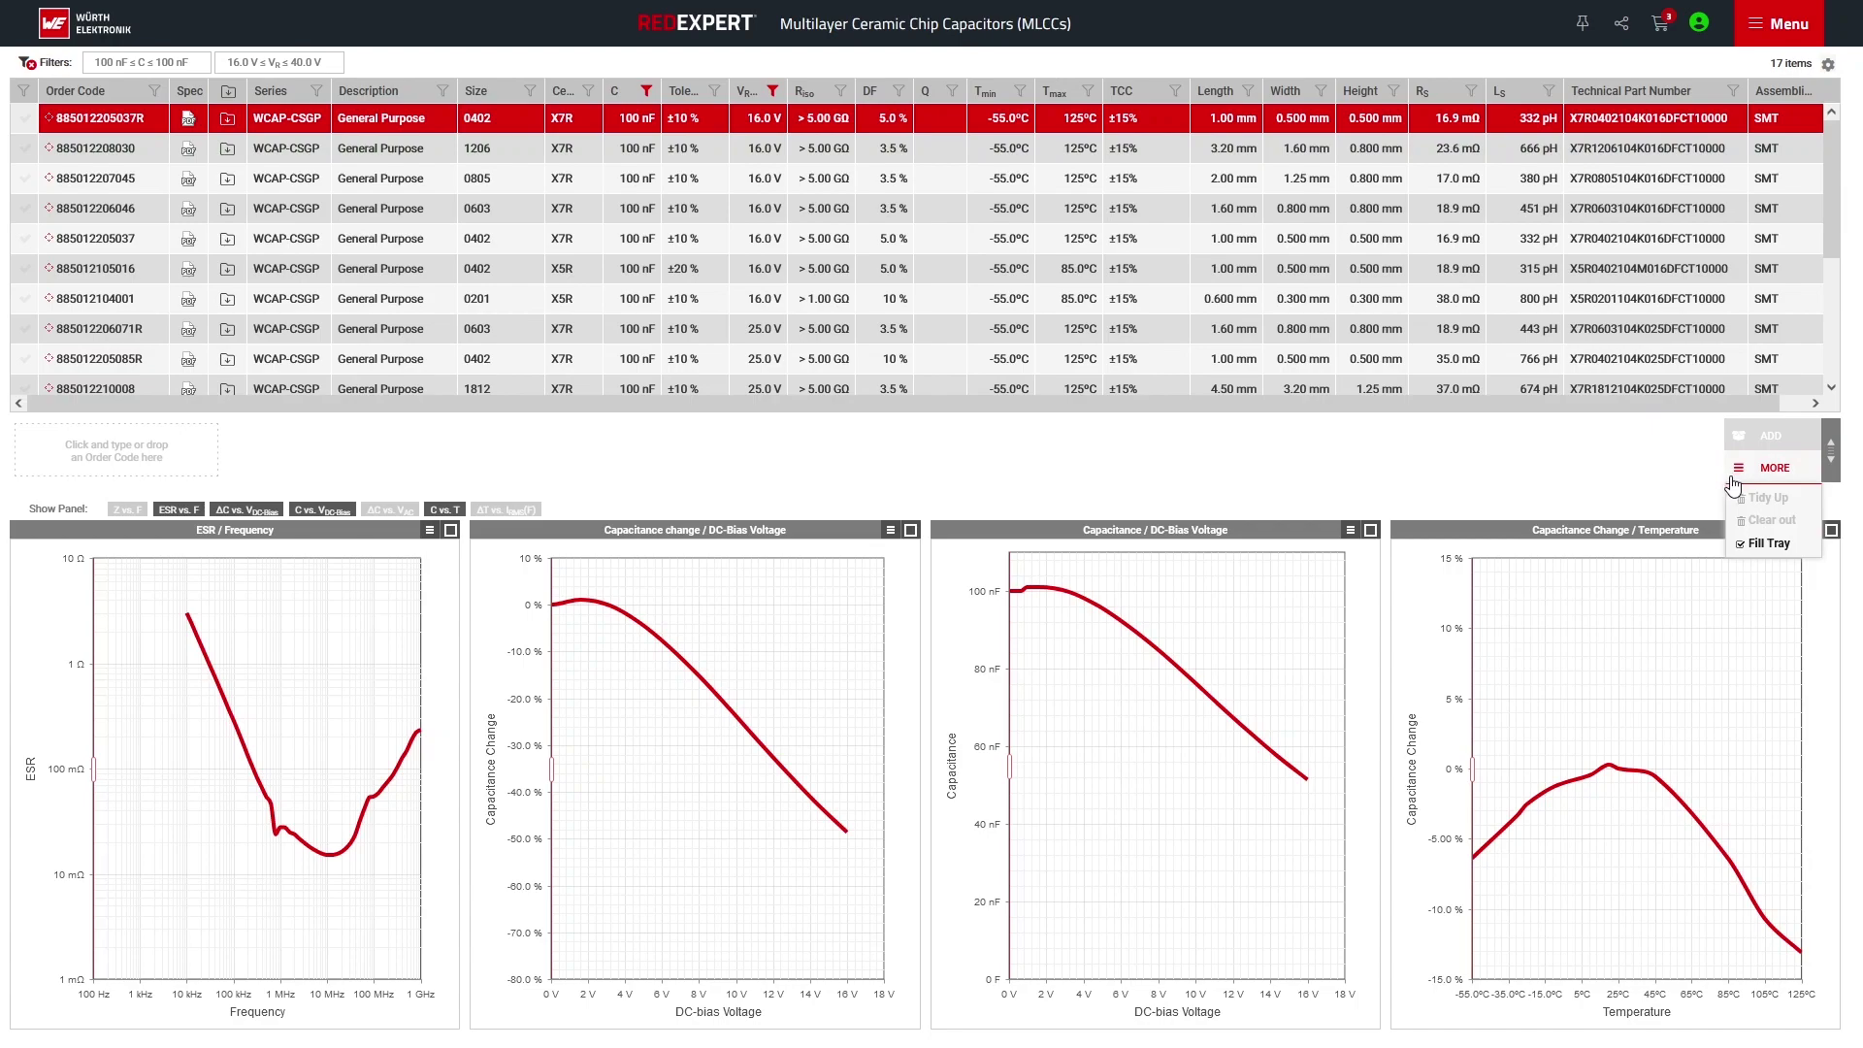
pyautogui.click(1764, 546)
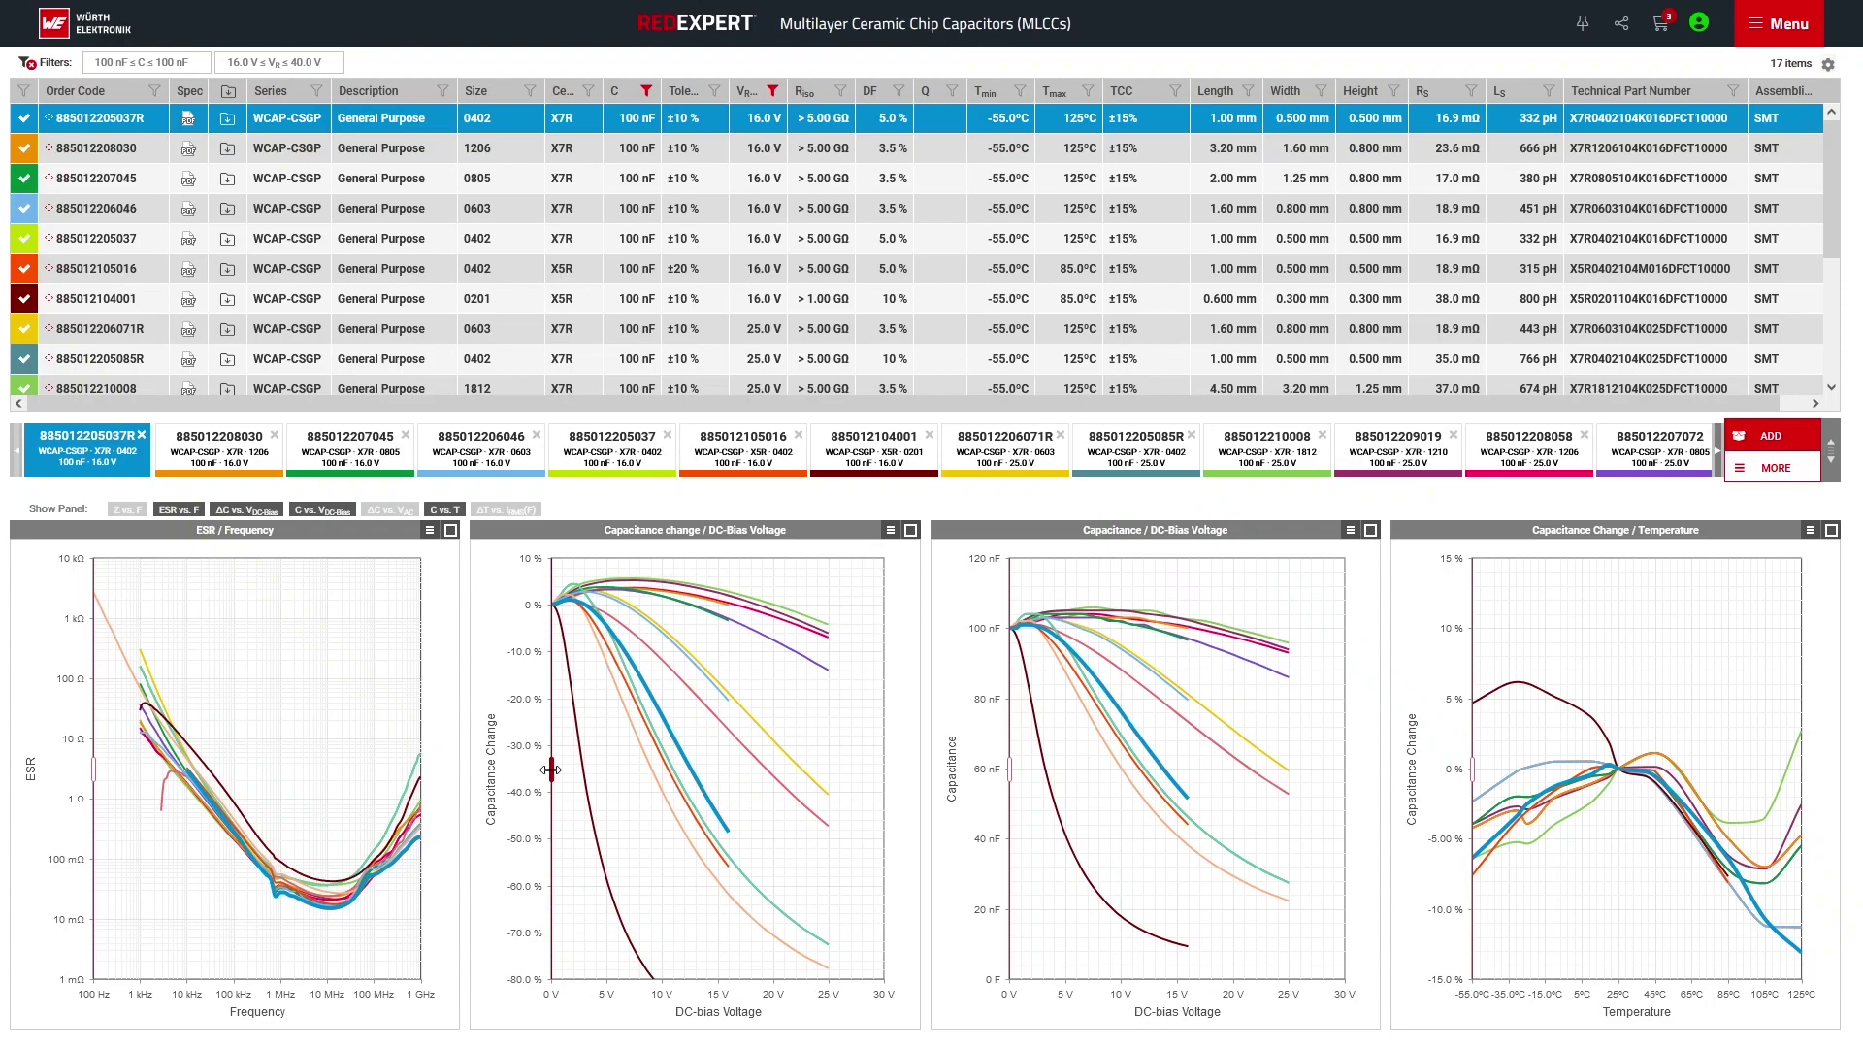
pyautogui.moveTo(550, 770); pyautogui.dragTo(645, 771)
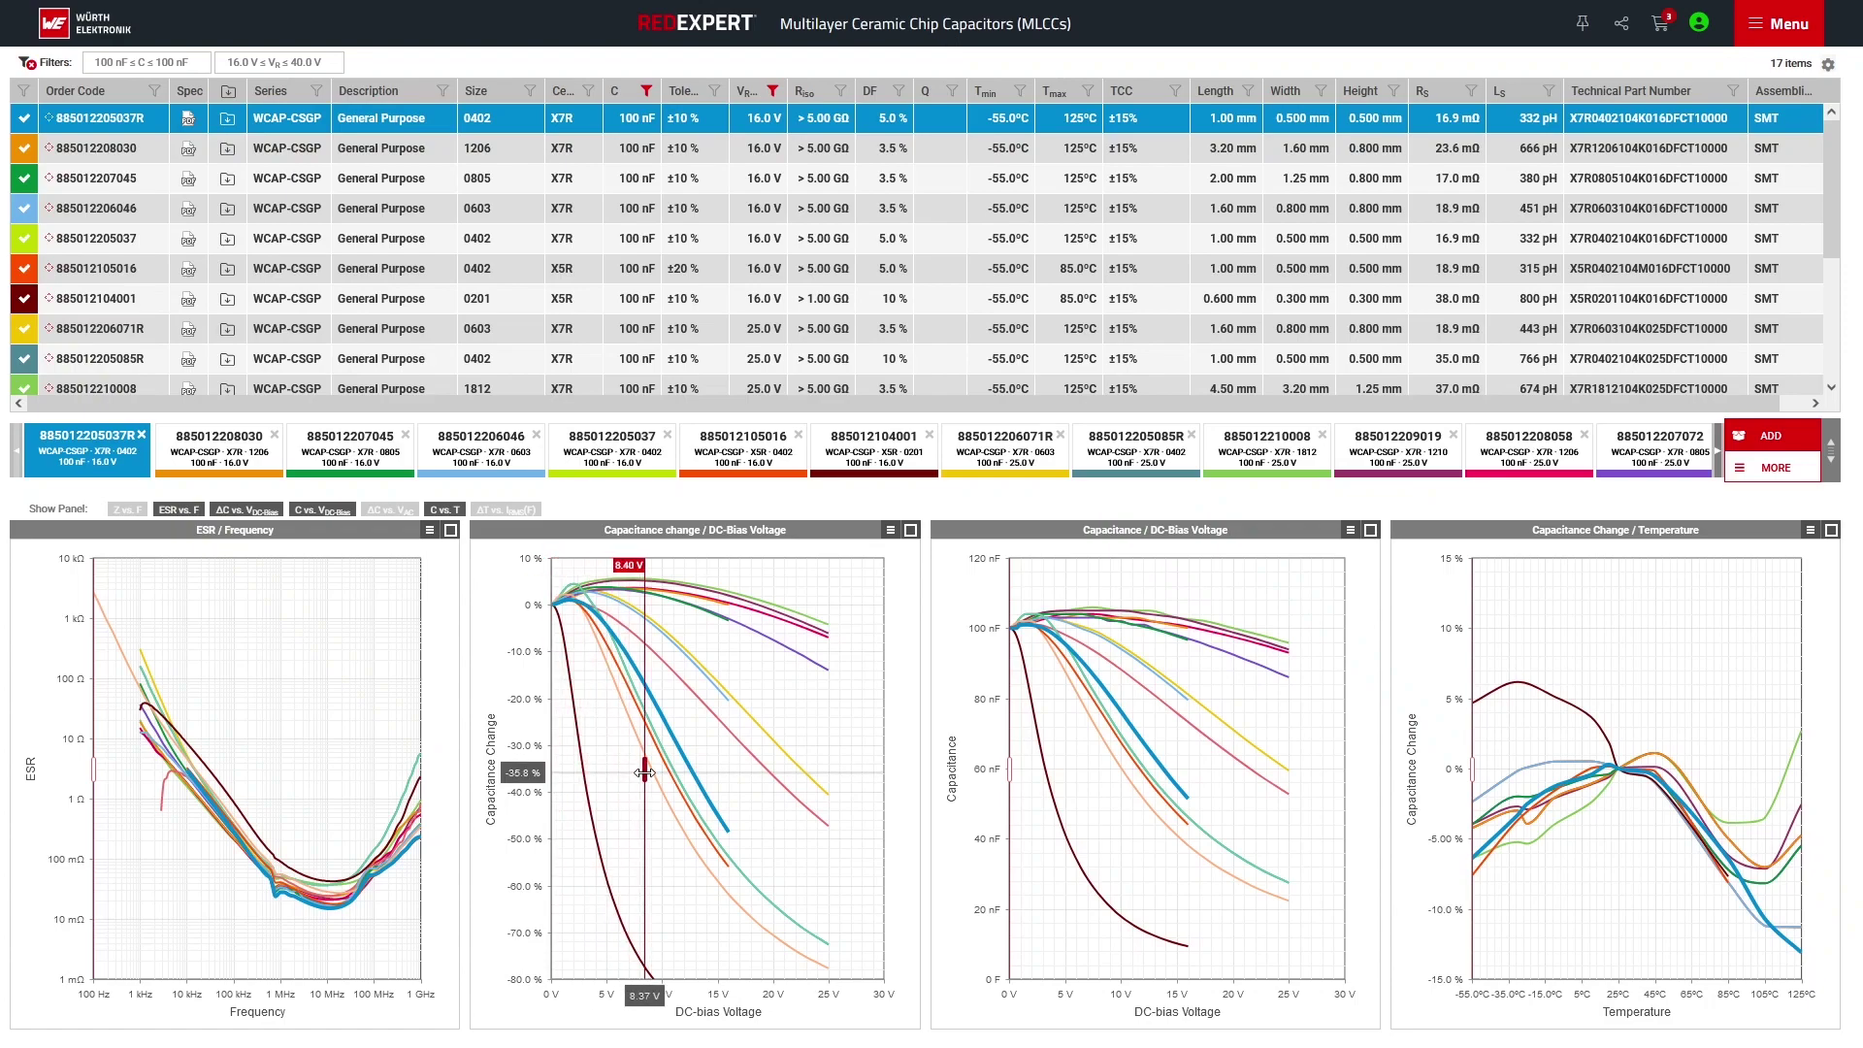
pyautogui.click(631, 566)
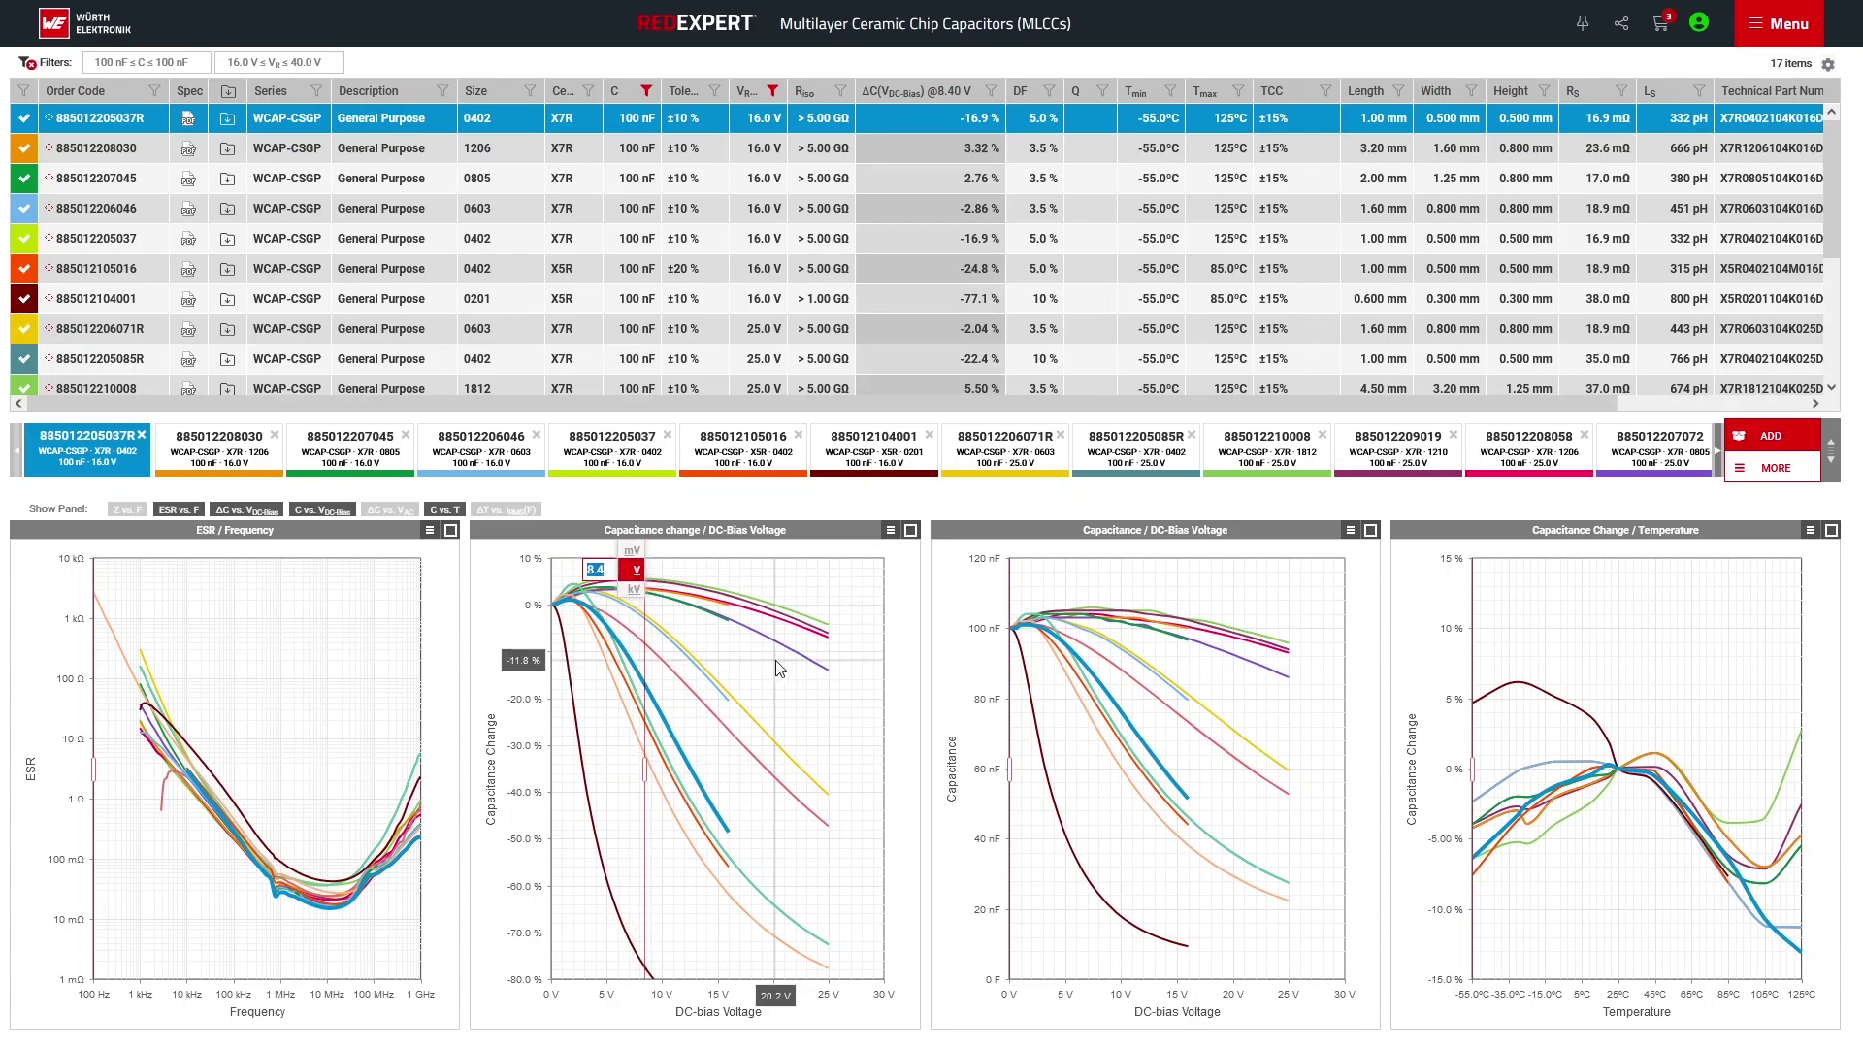
pyautogui.write('12')
pyautogui.press('Return')
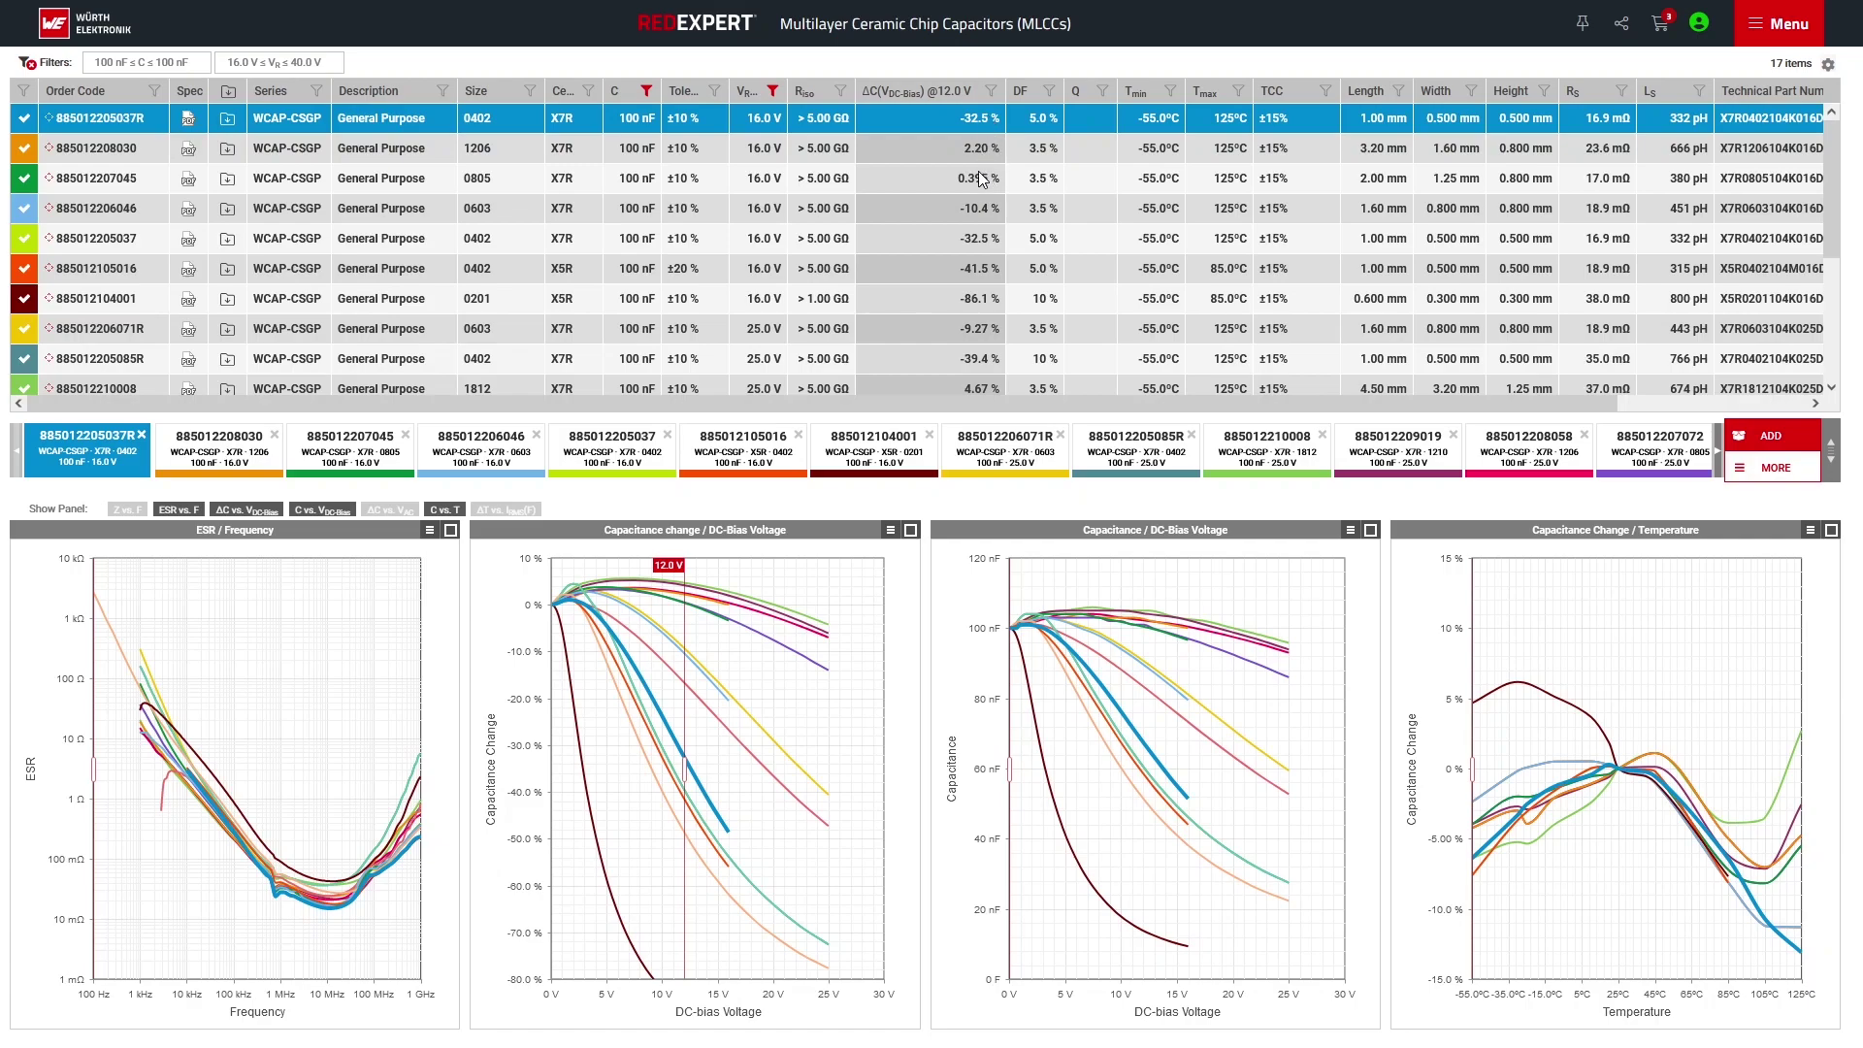
pyautogui.click(918, 300)
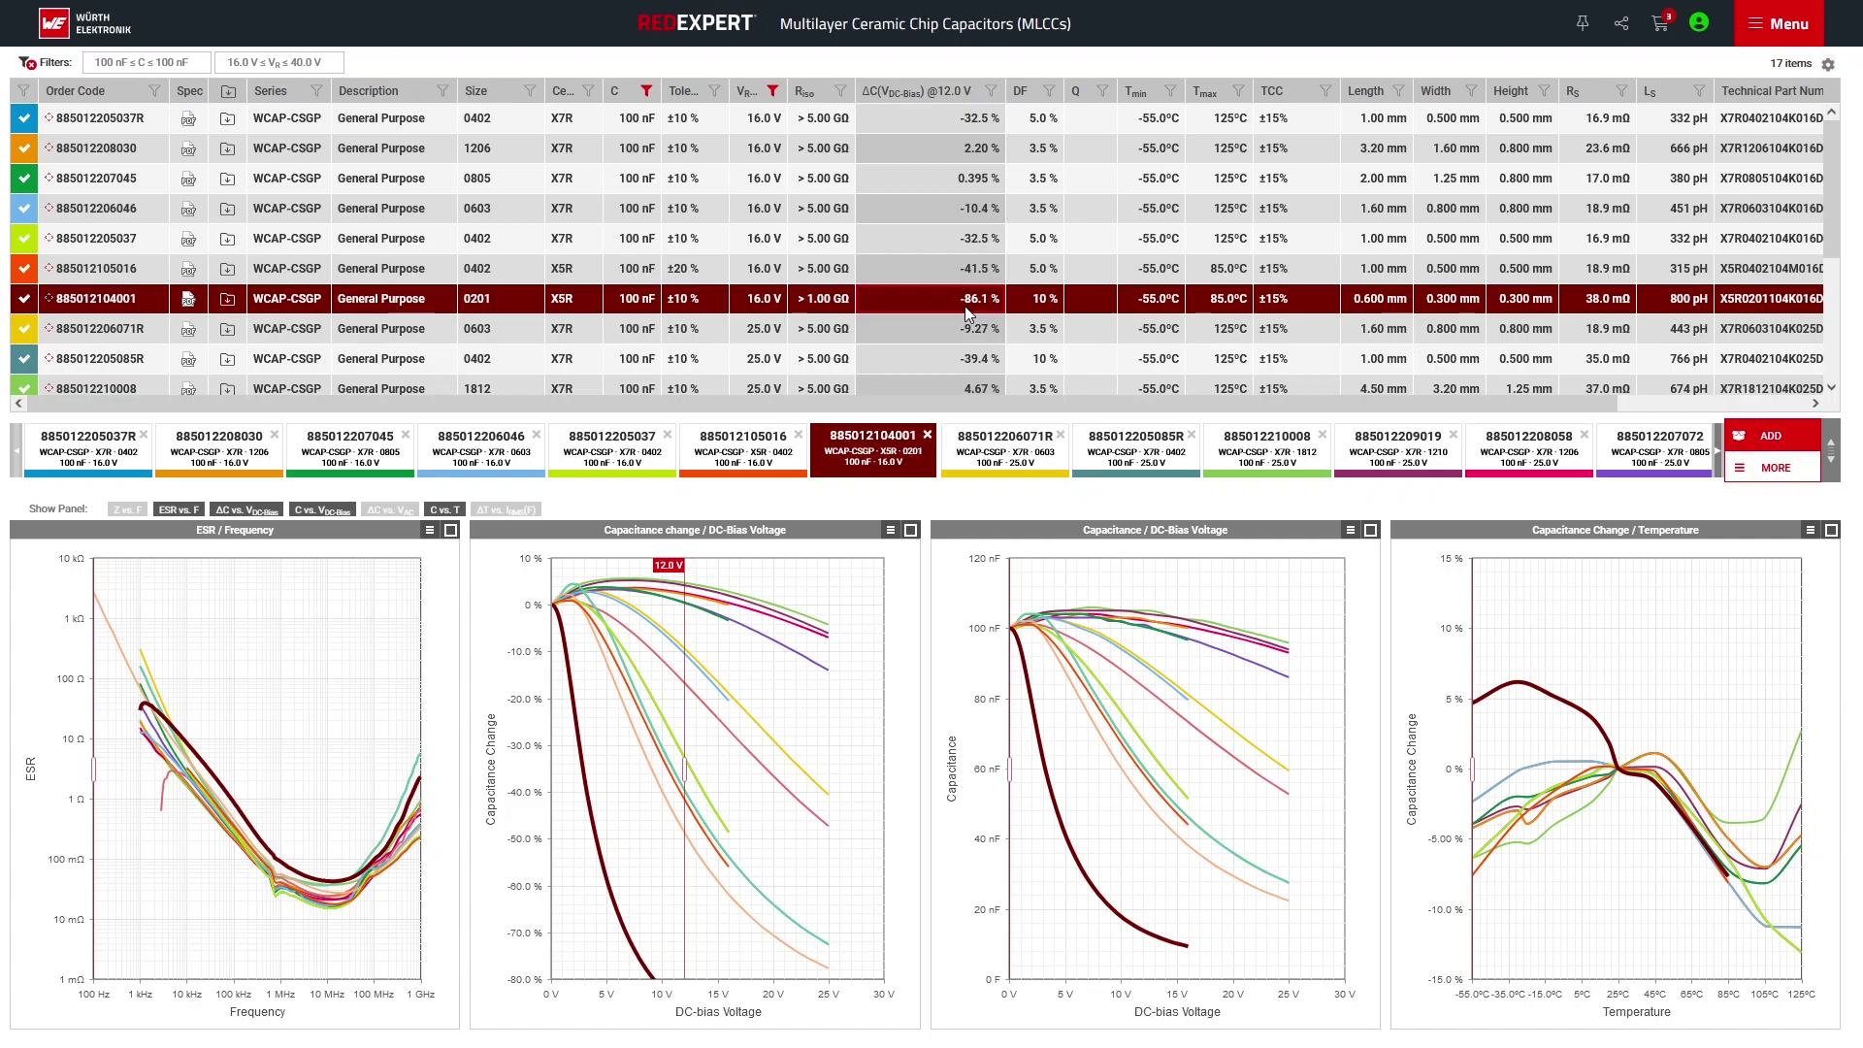
# - Filter the capacitors to a capacitance change at 12 V from -5 % upward and tidy up the tray
pyautogui.click(995, 91)
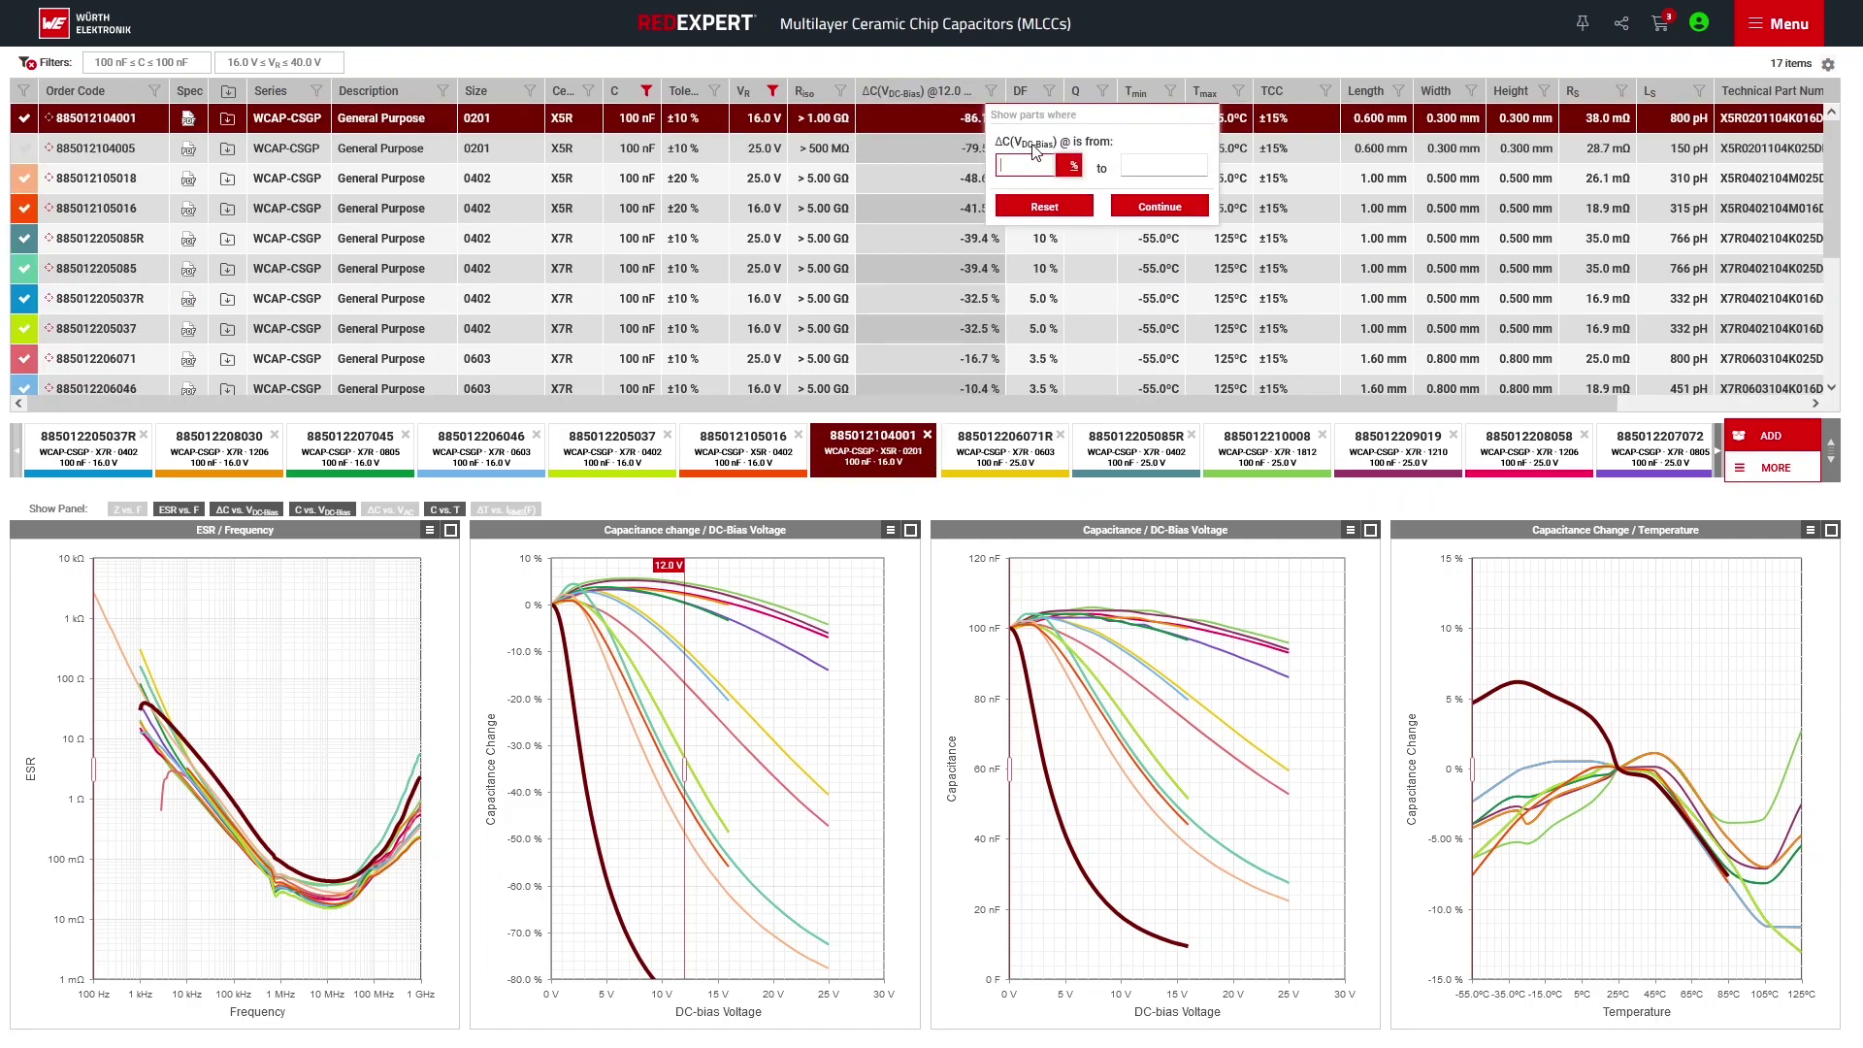
pyautogui.write('-5')
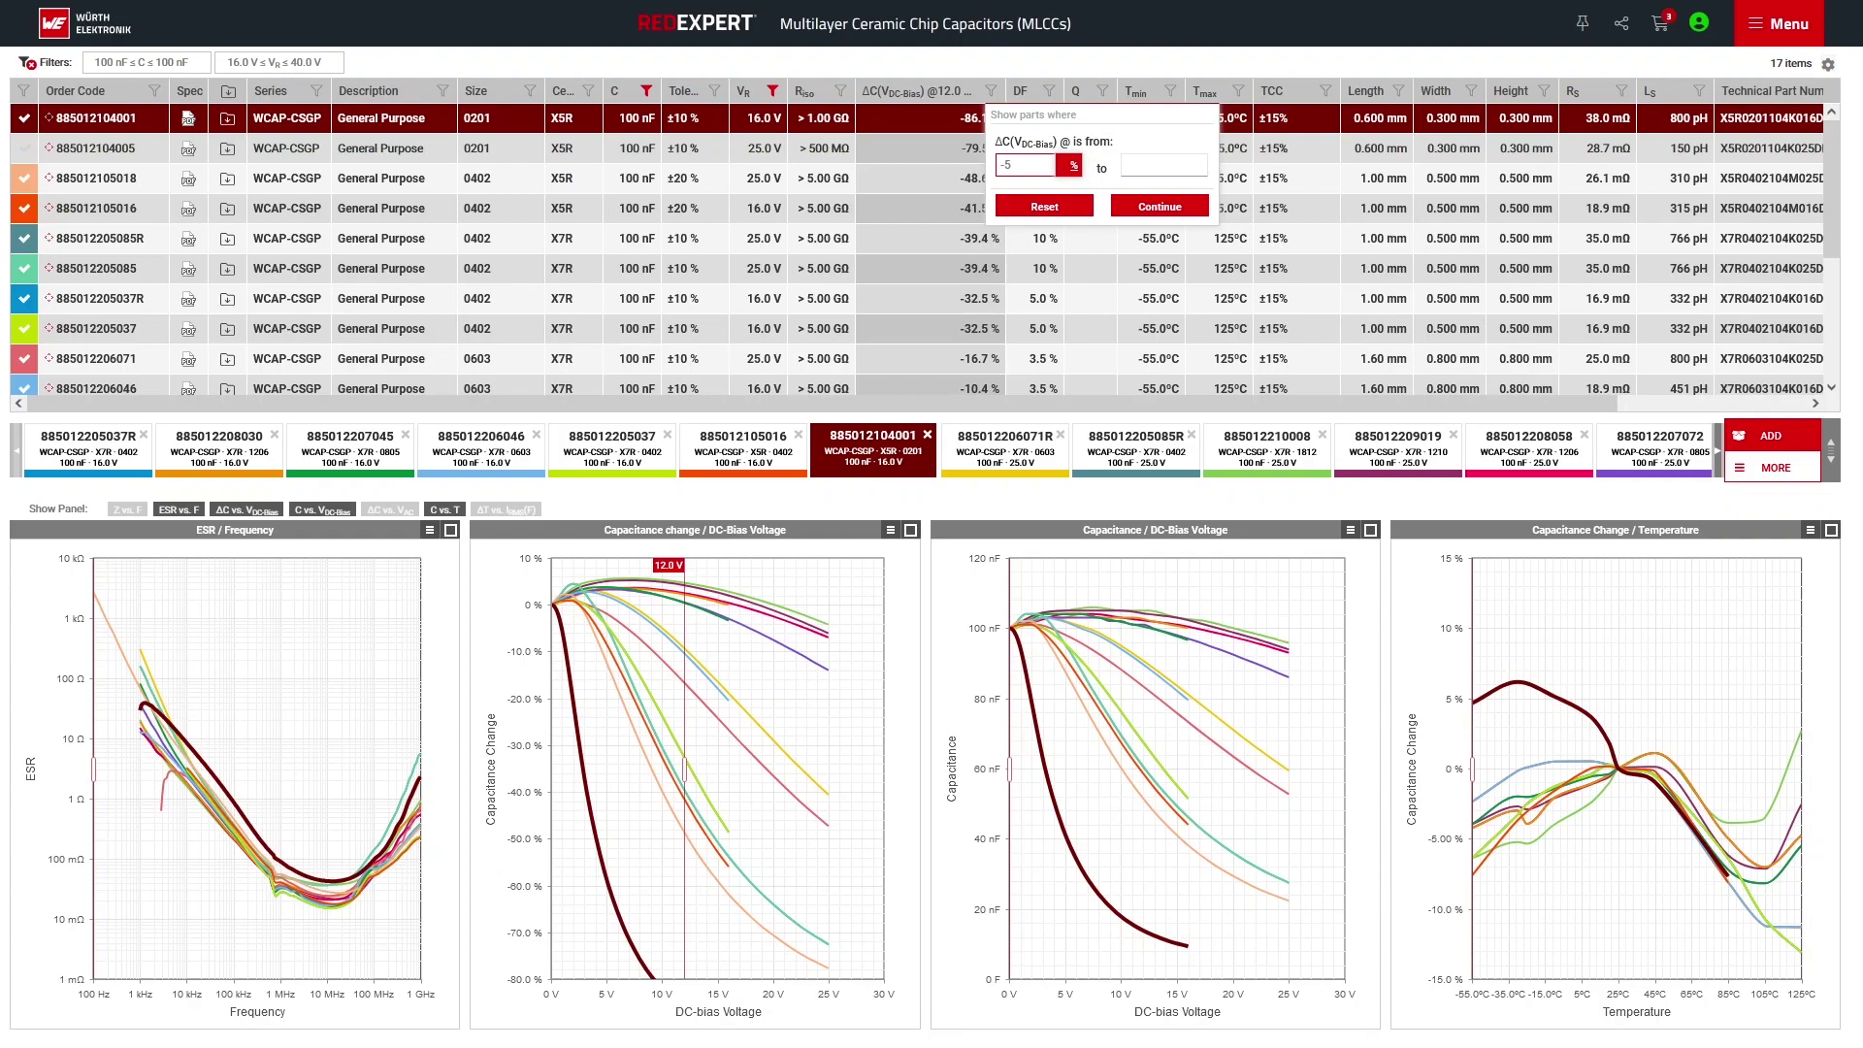
pyautogui.click(1160, 207)
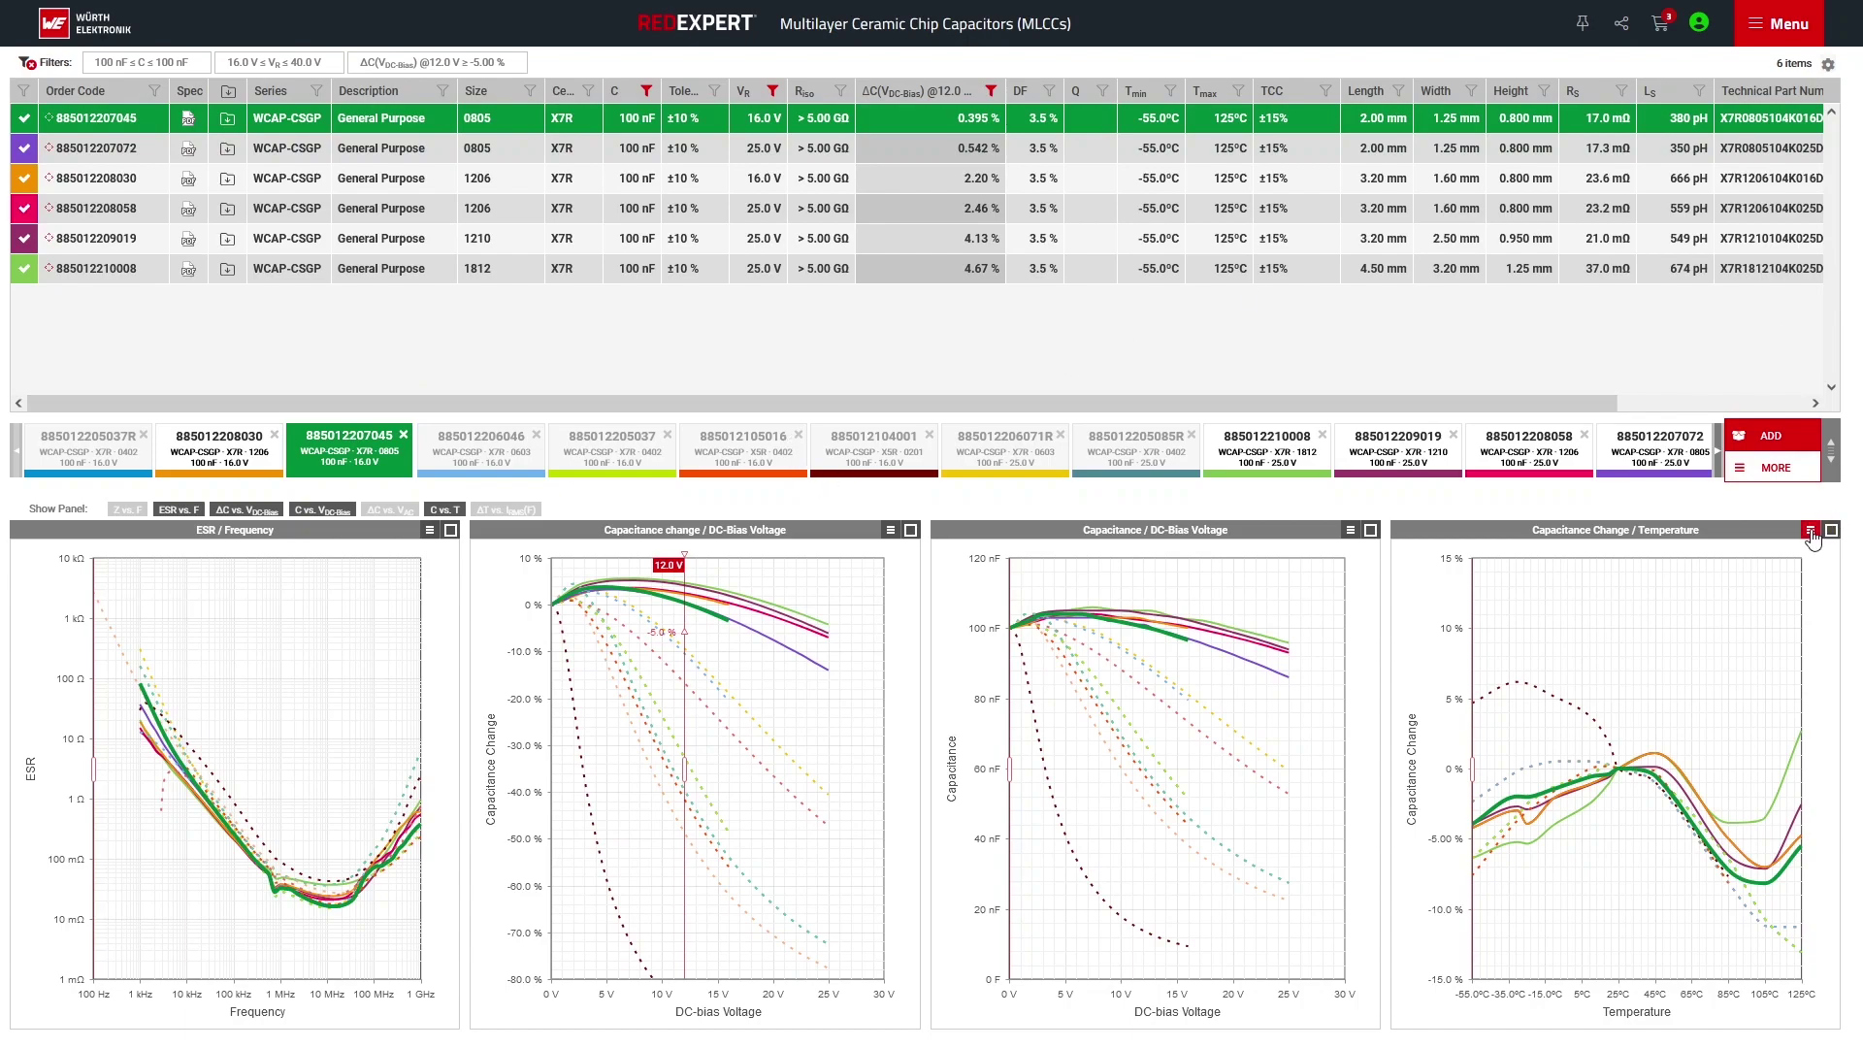
pyautogui.click(1760, 479)
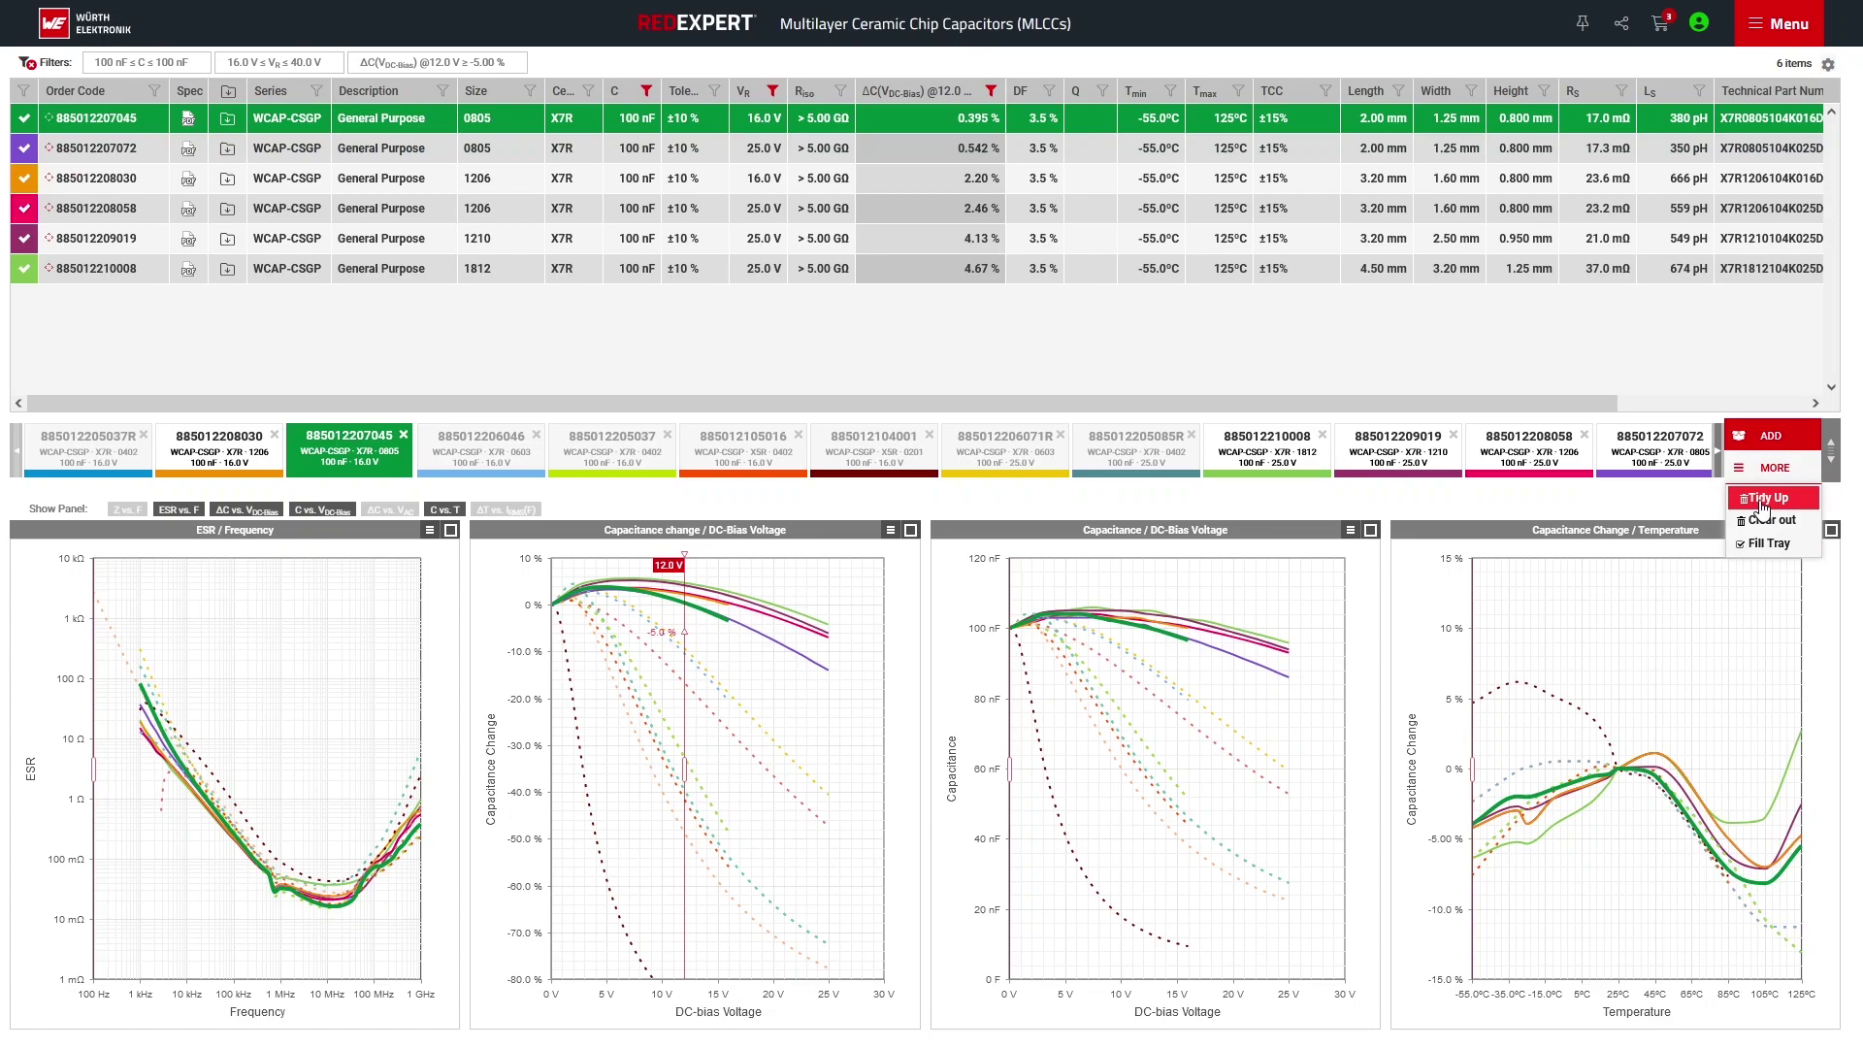
pyautogui.click(1763, 503)
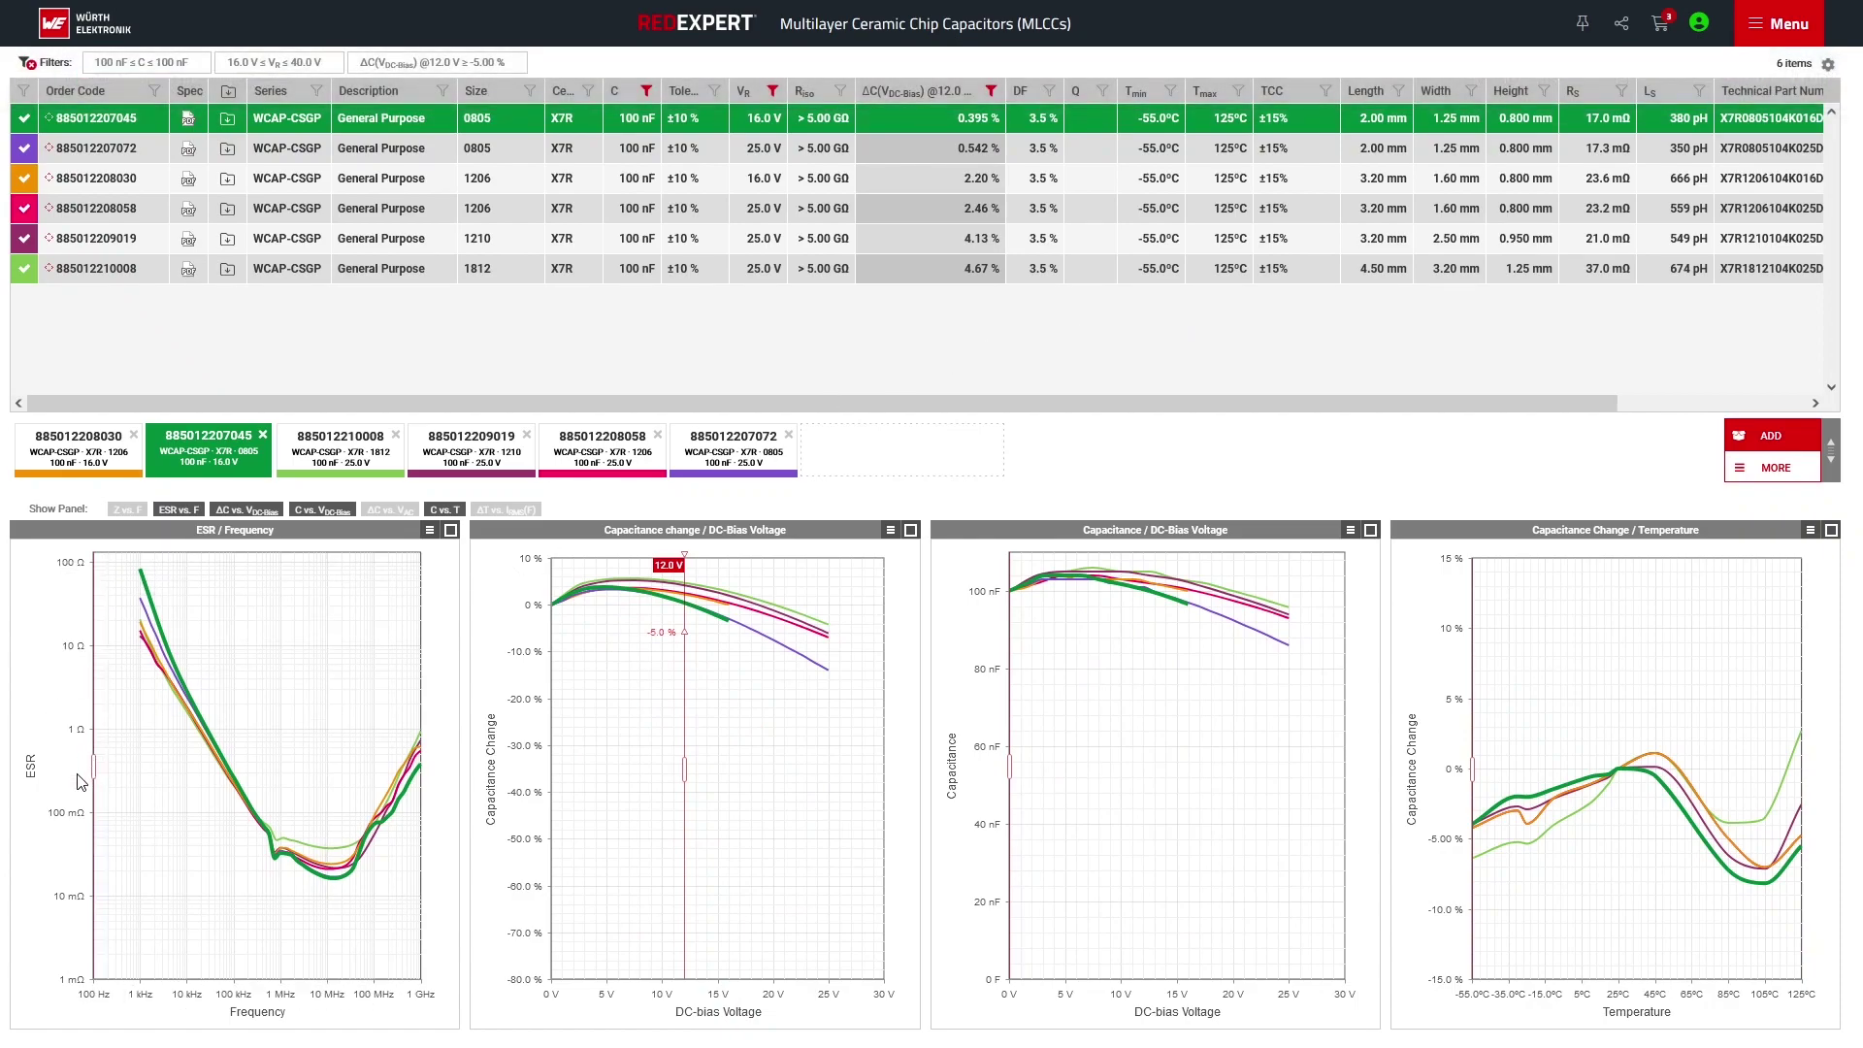
# - Add a frequency slider to the ESR / Frequency chart and set it to 1 MHz
pyautogui.moveTo(93, 771); pyautogui.dragTo(295, 771)
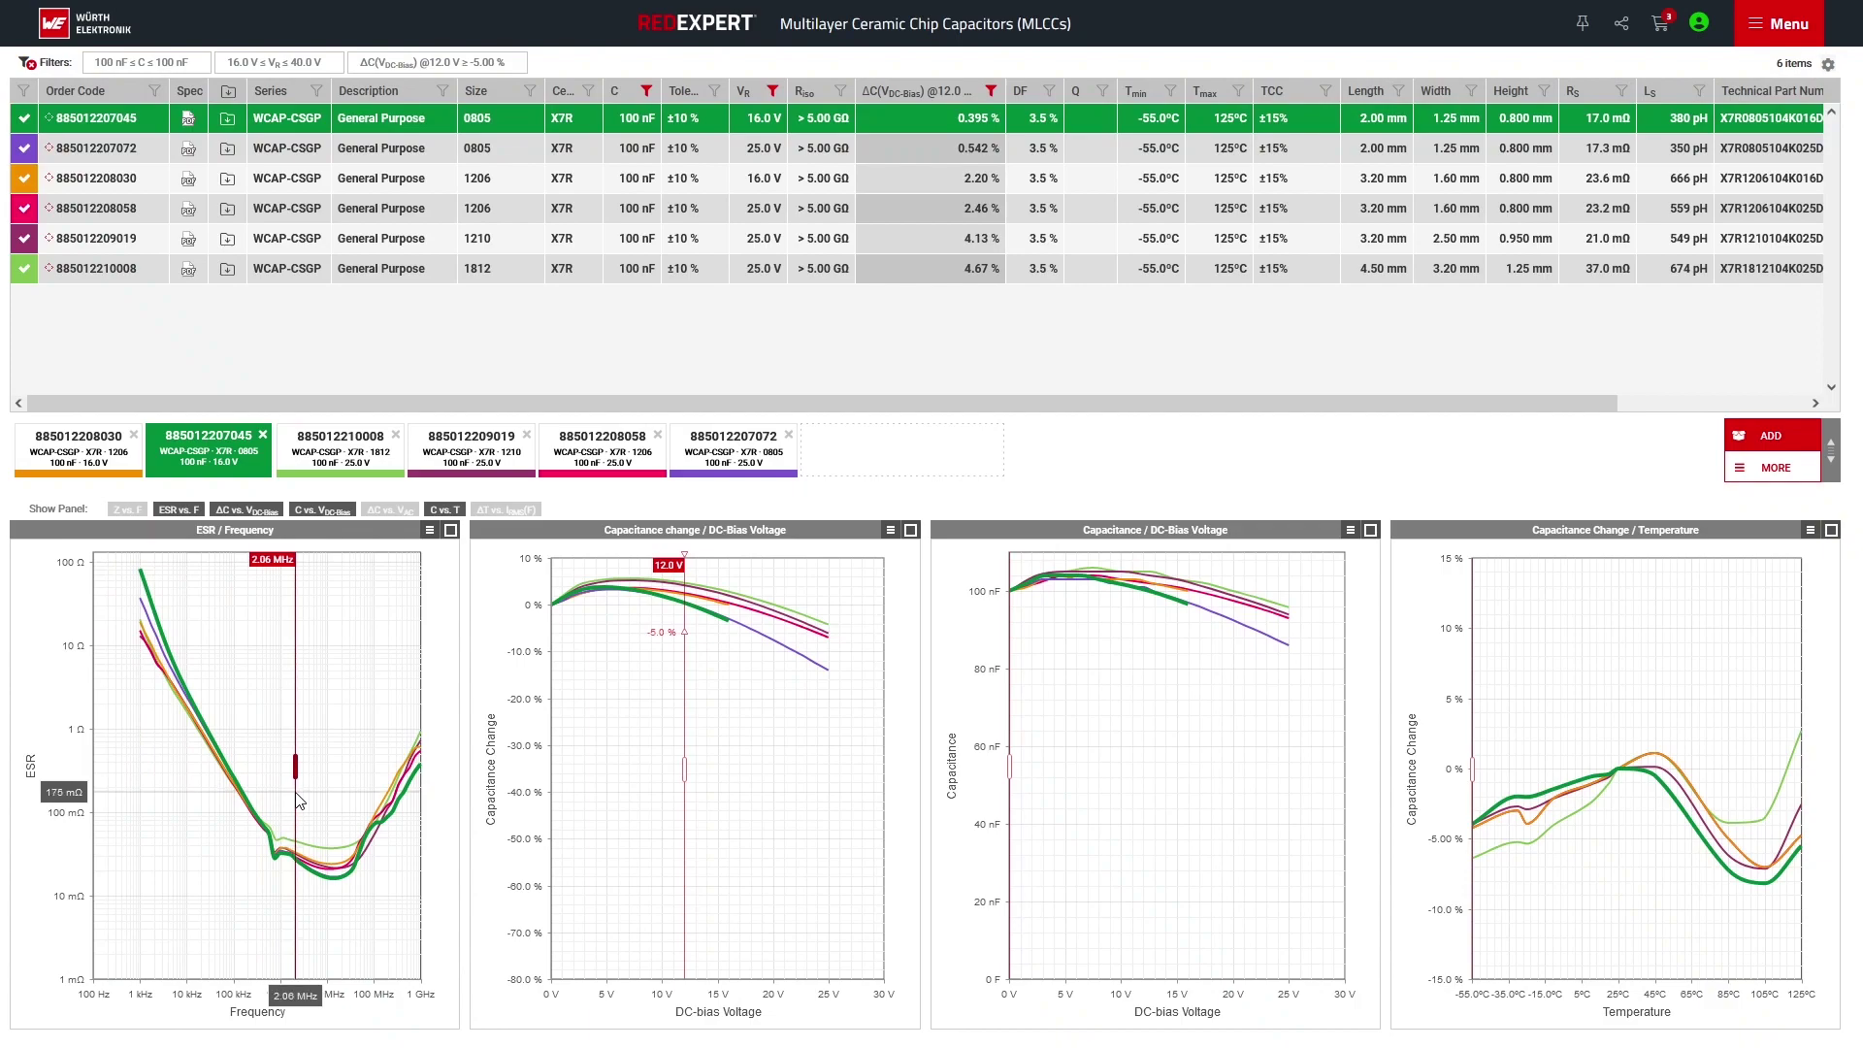
pyautogui.click(258, 561)
pyautogui.write('1')
pyautogui.press('Return')
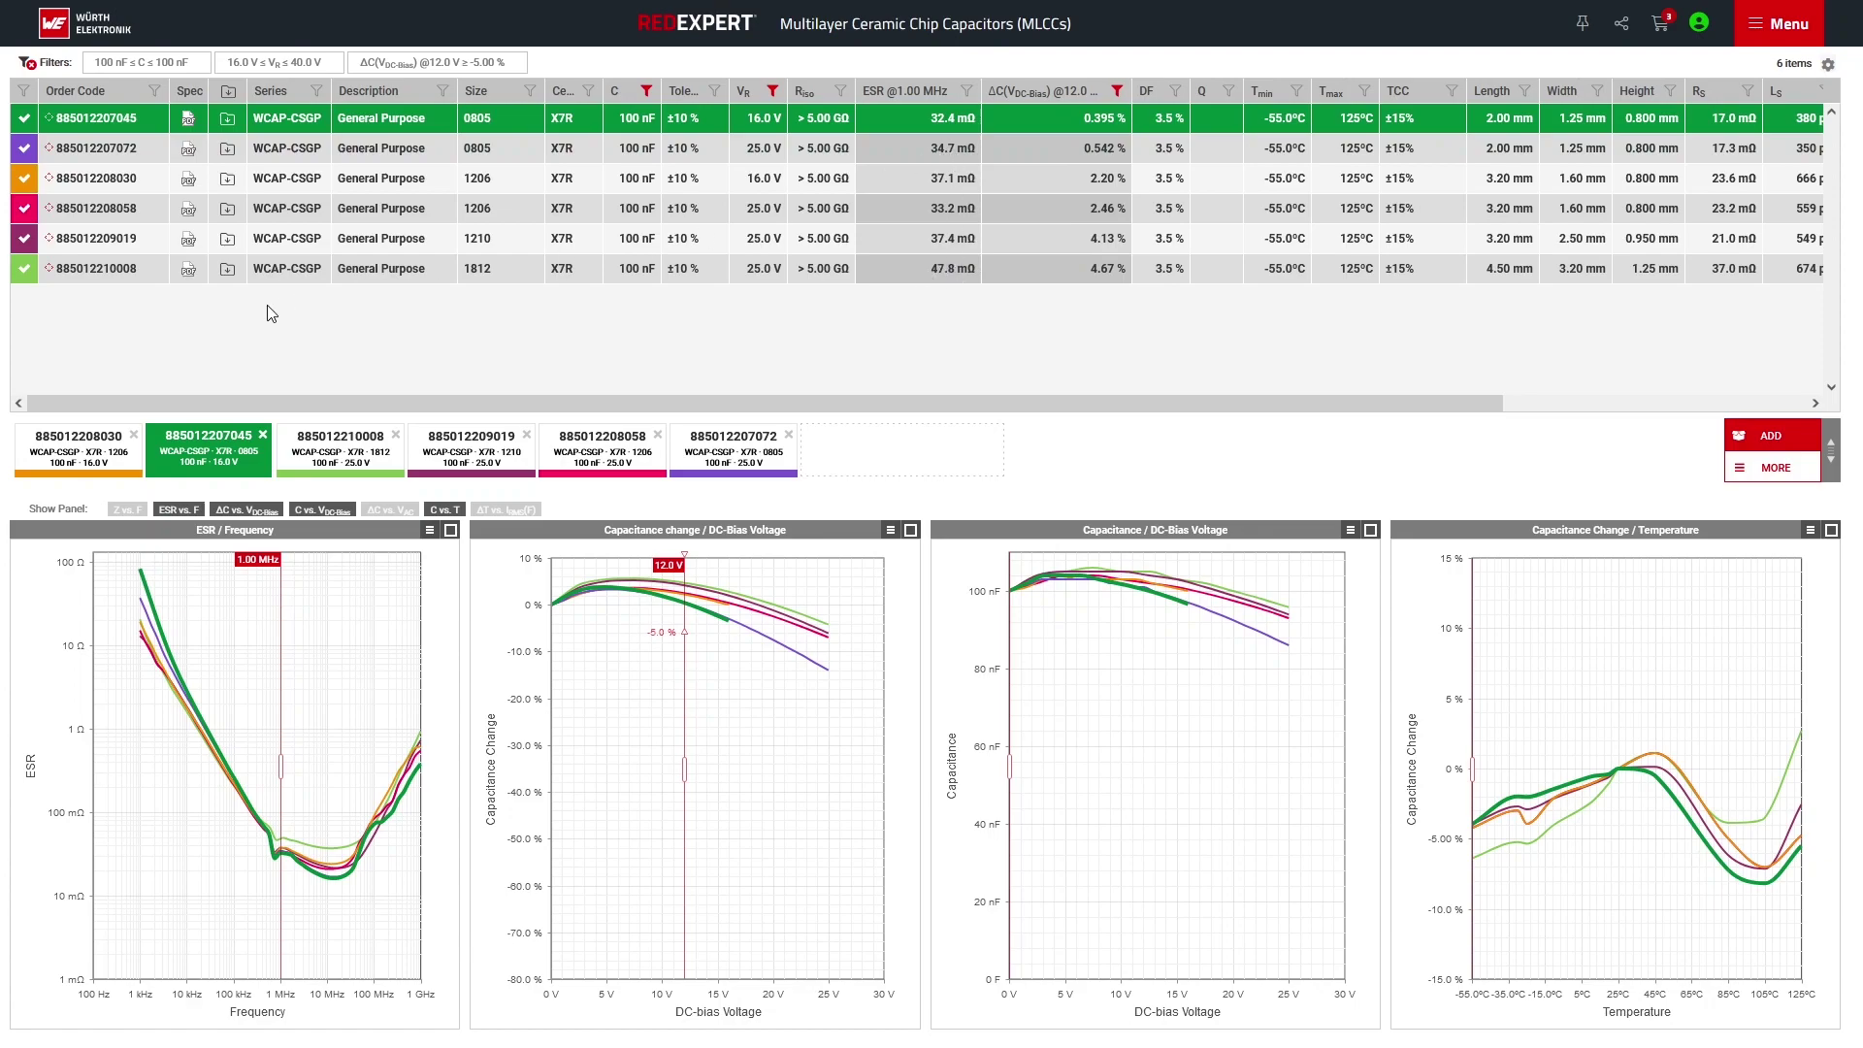
pyautogui.click(24, 272)
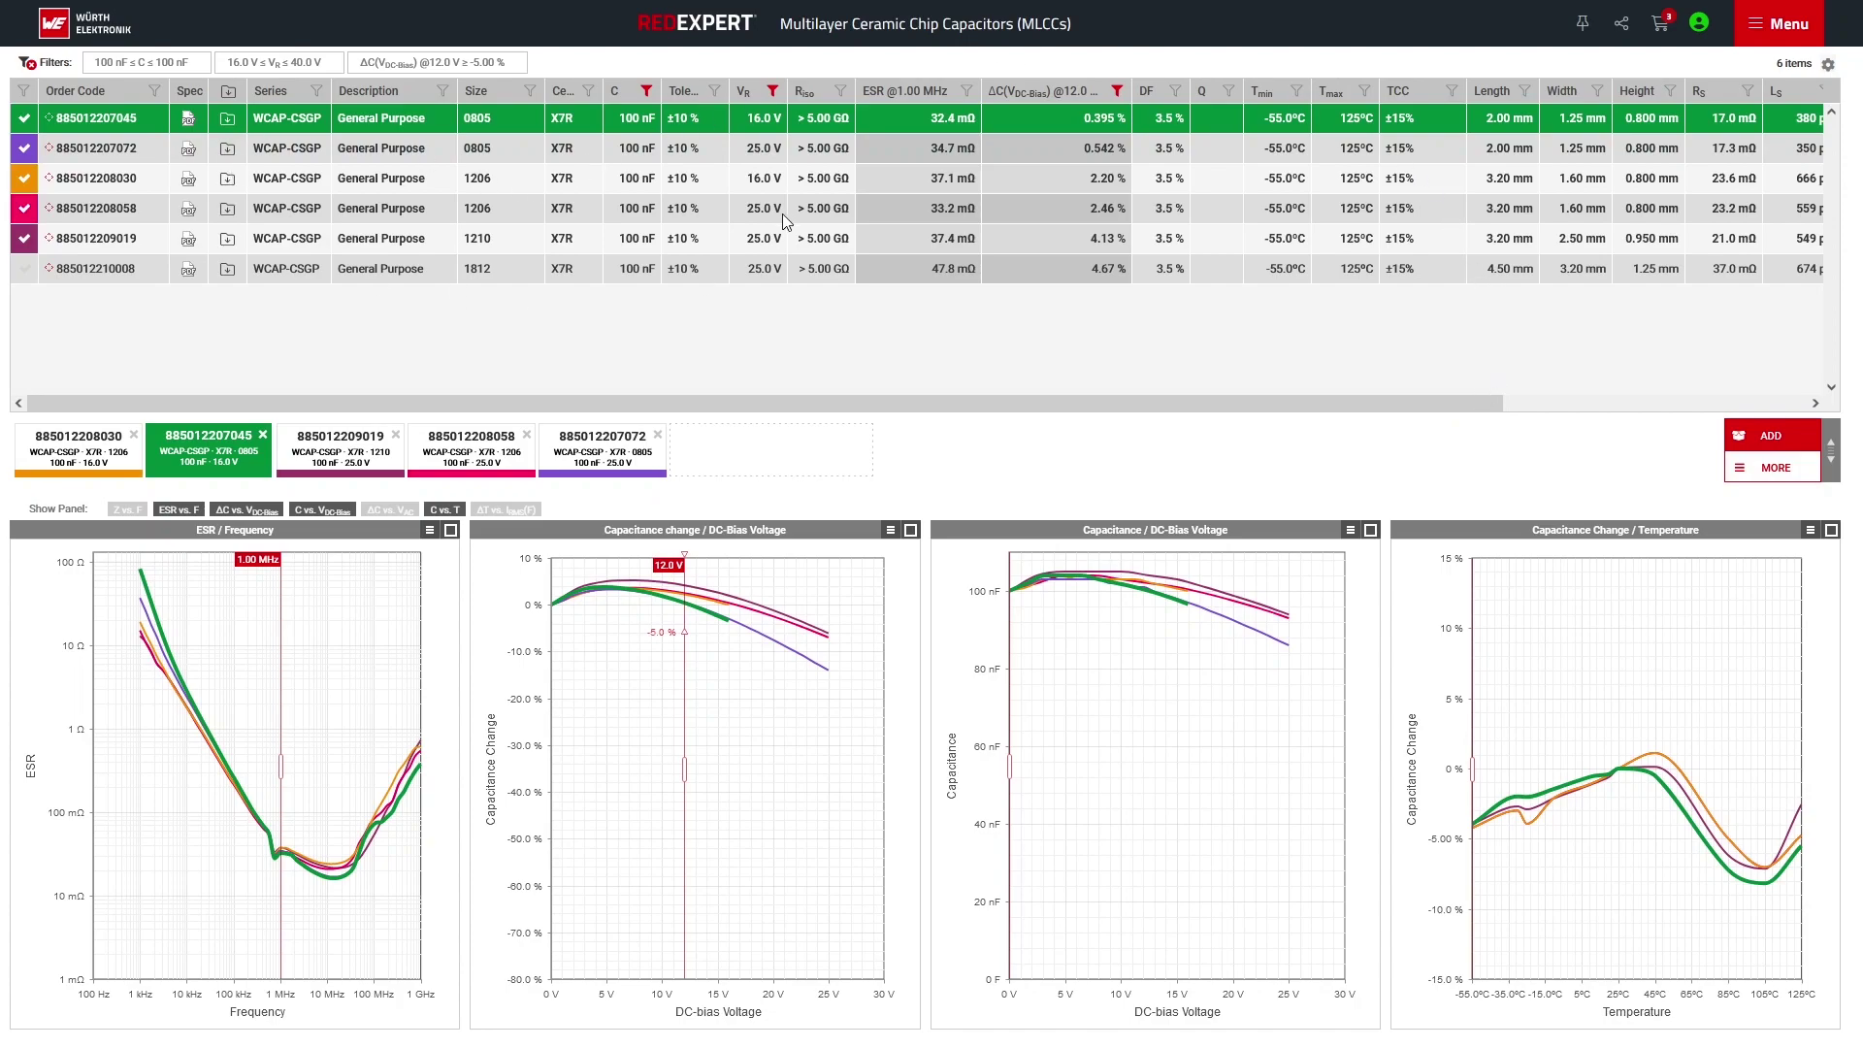
pyautogui.click(1763, 439)
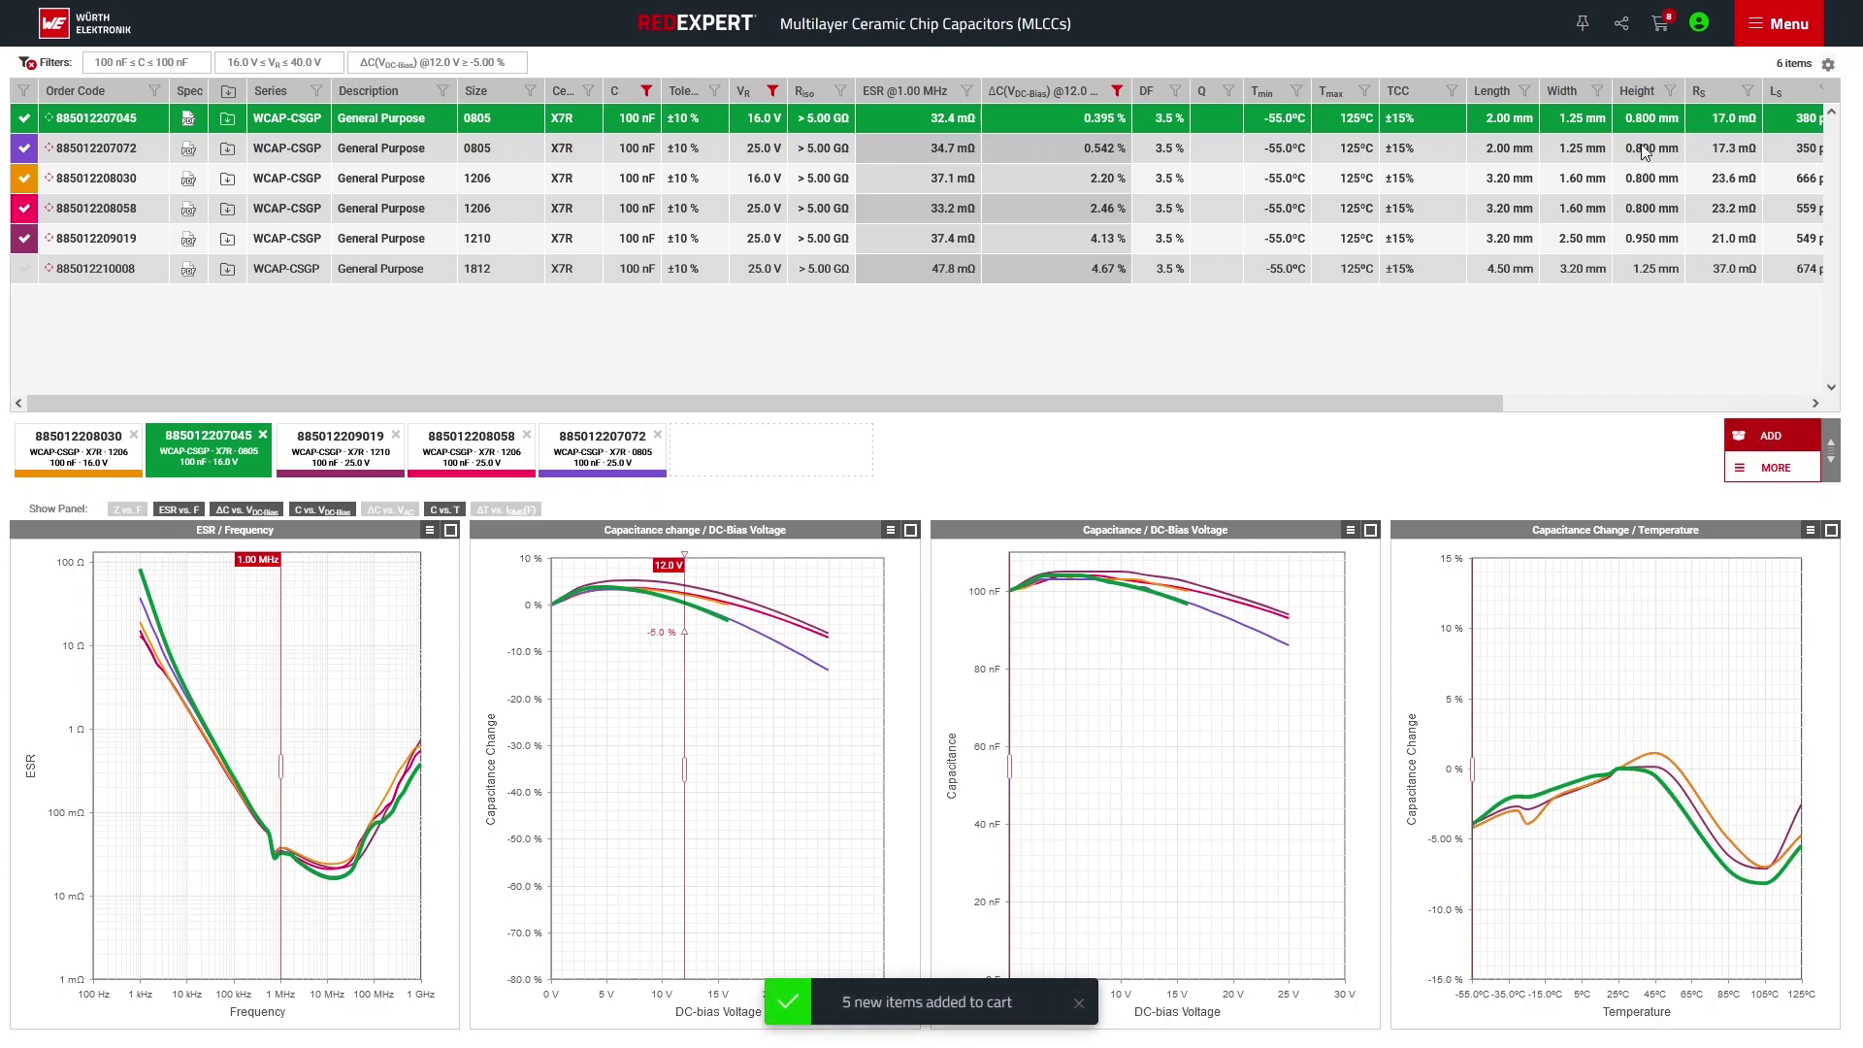
pyautogui.click(1661, 27)
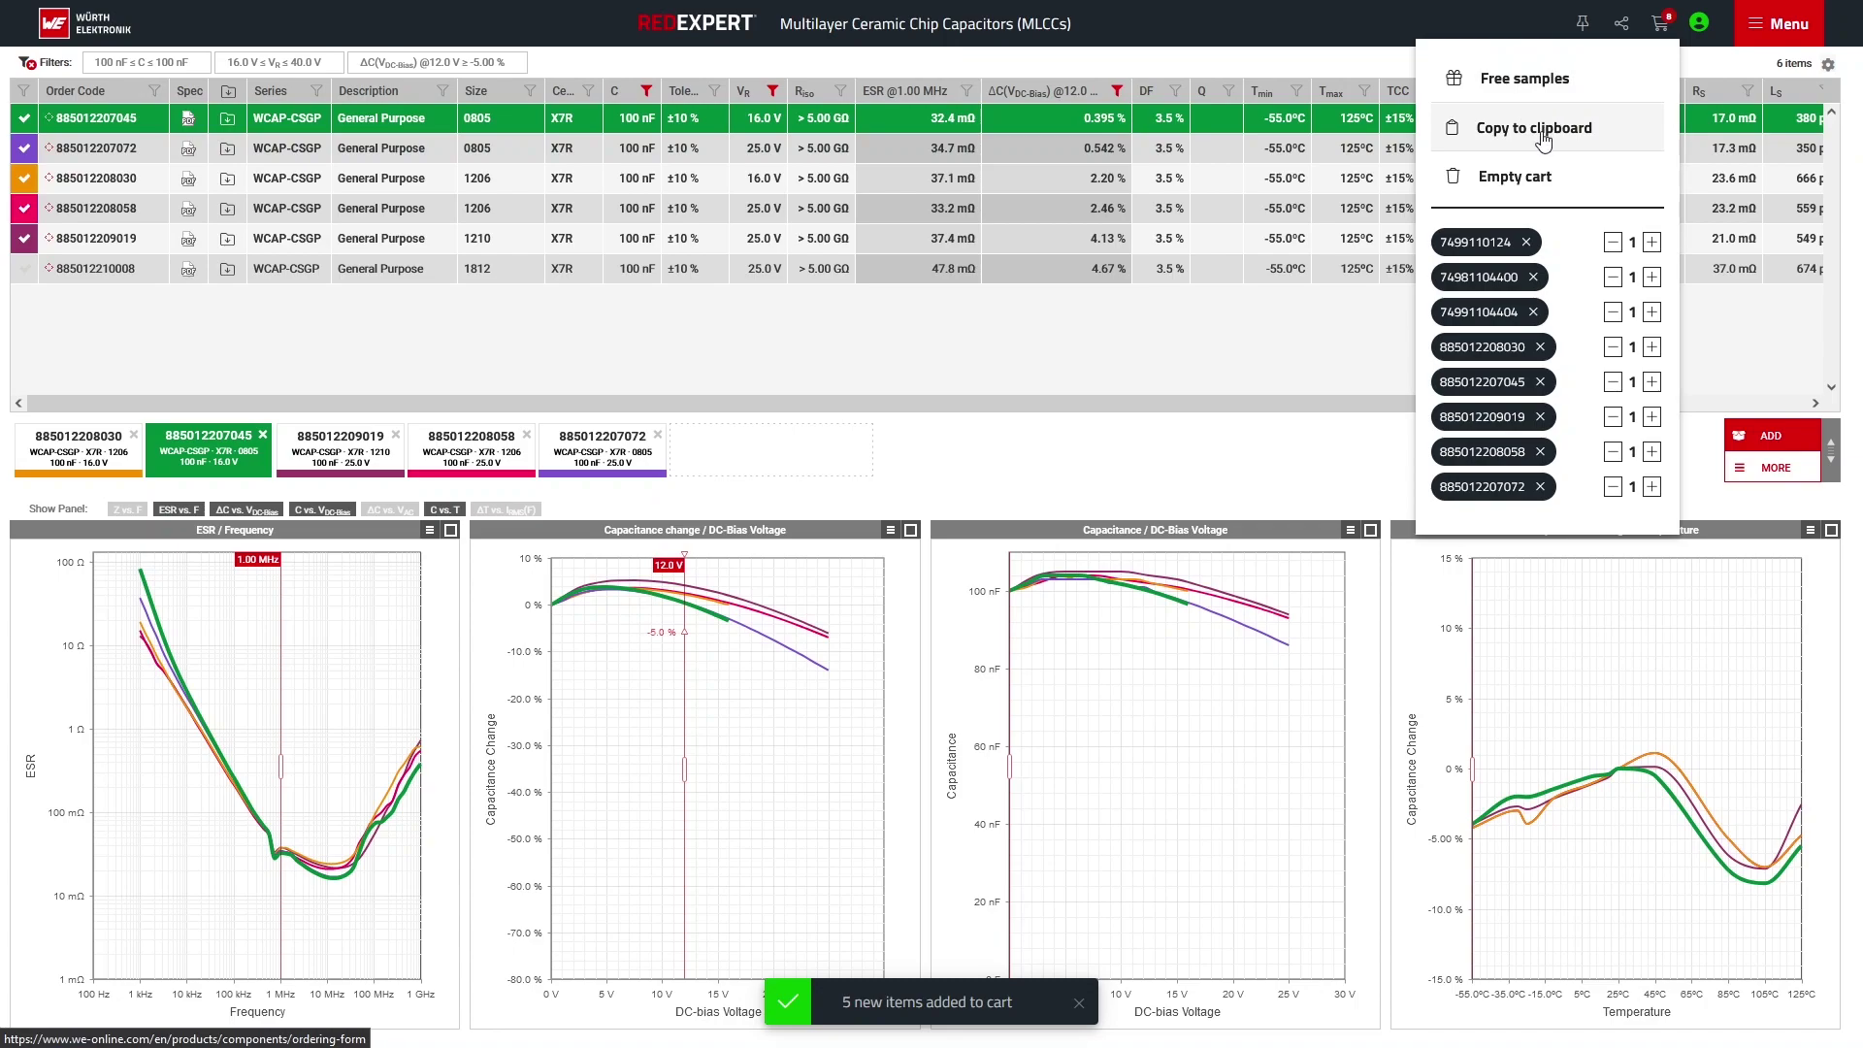
# - Share the current capacitor selection through its public link and switch back to the presentation
pyautogui.click(1266, 376)
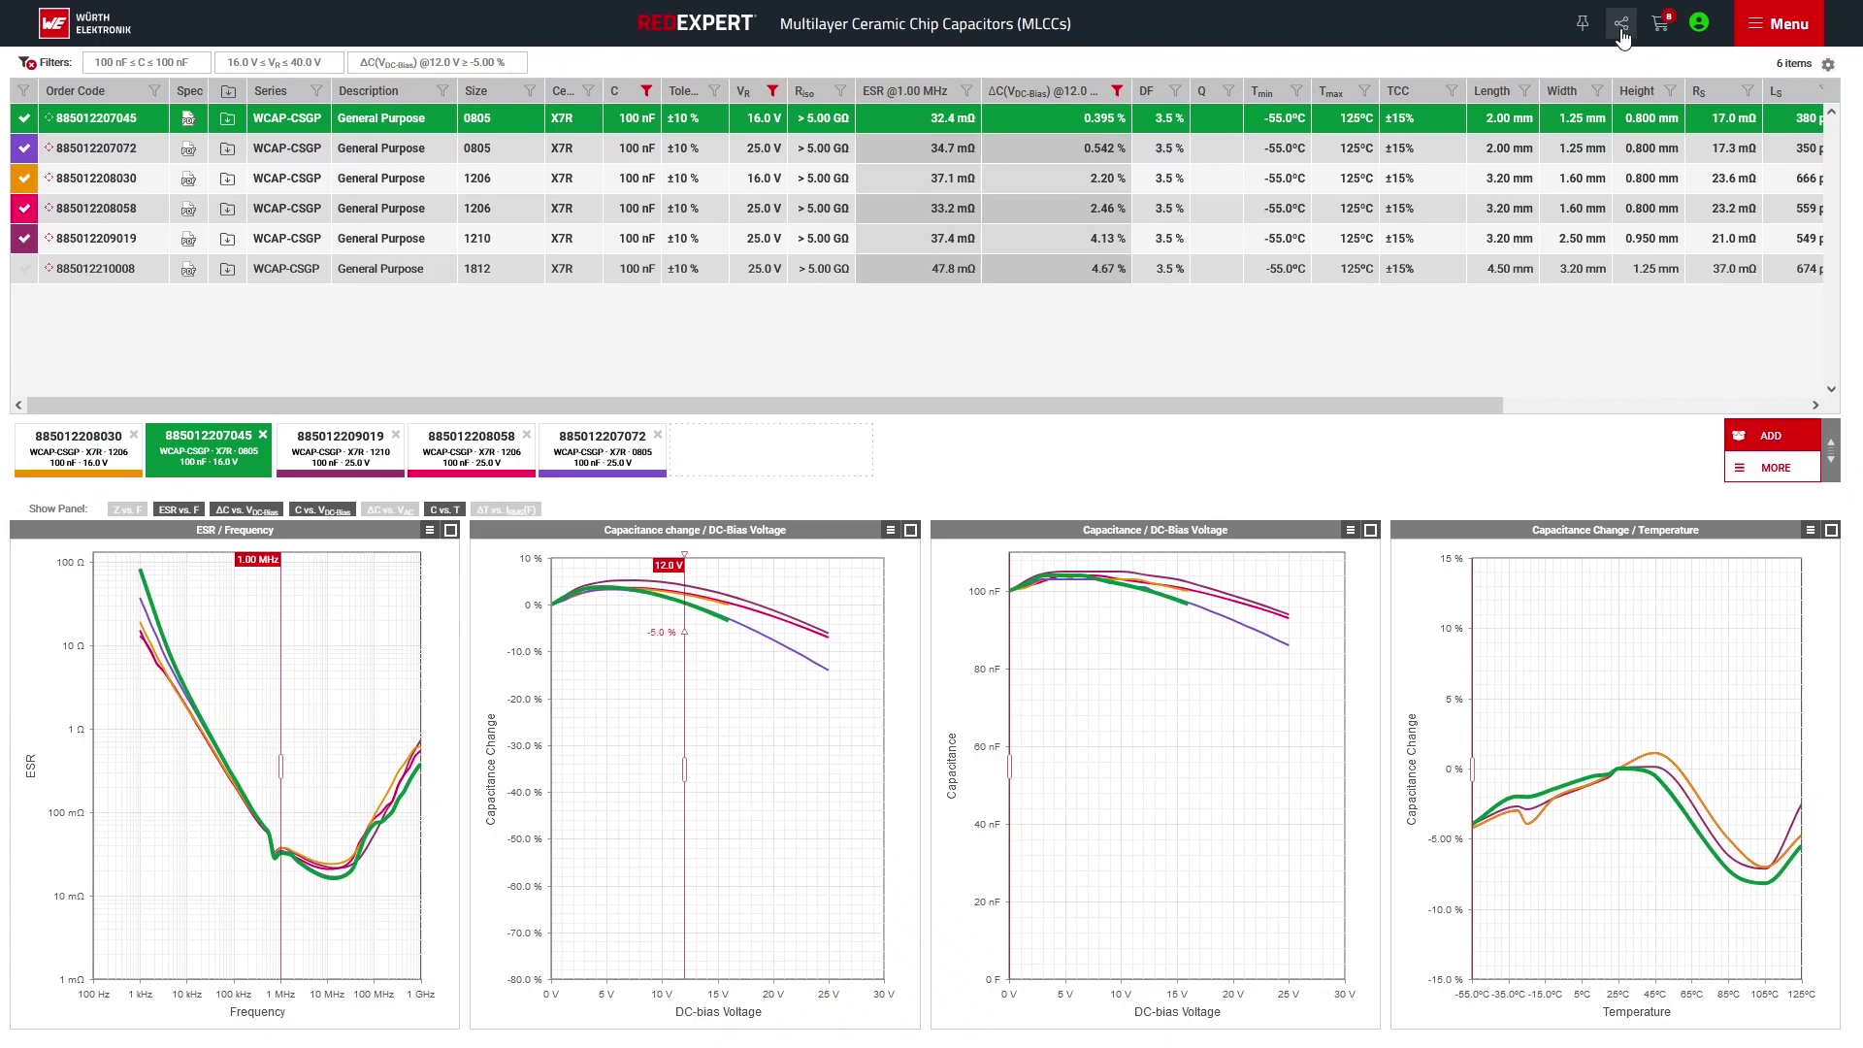
pyautogui.click(1622, 43)
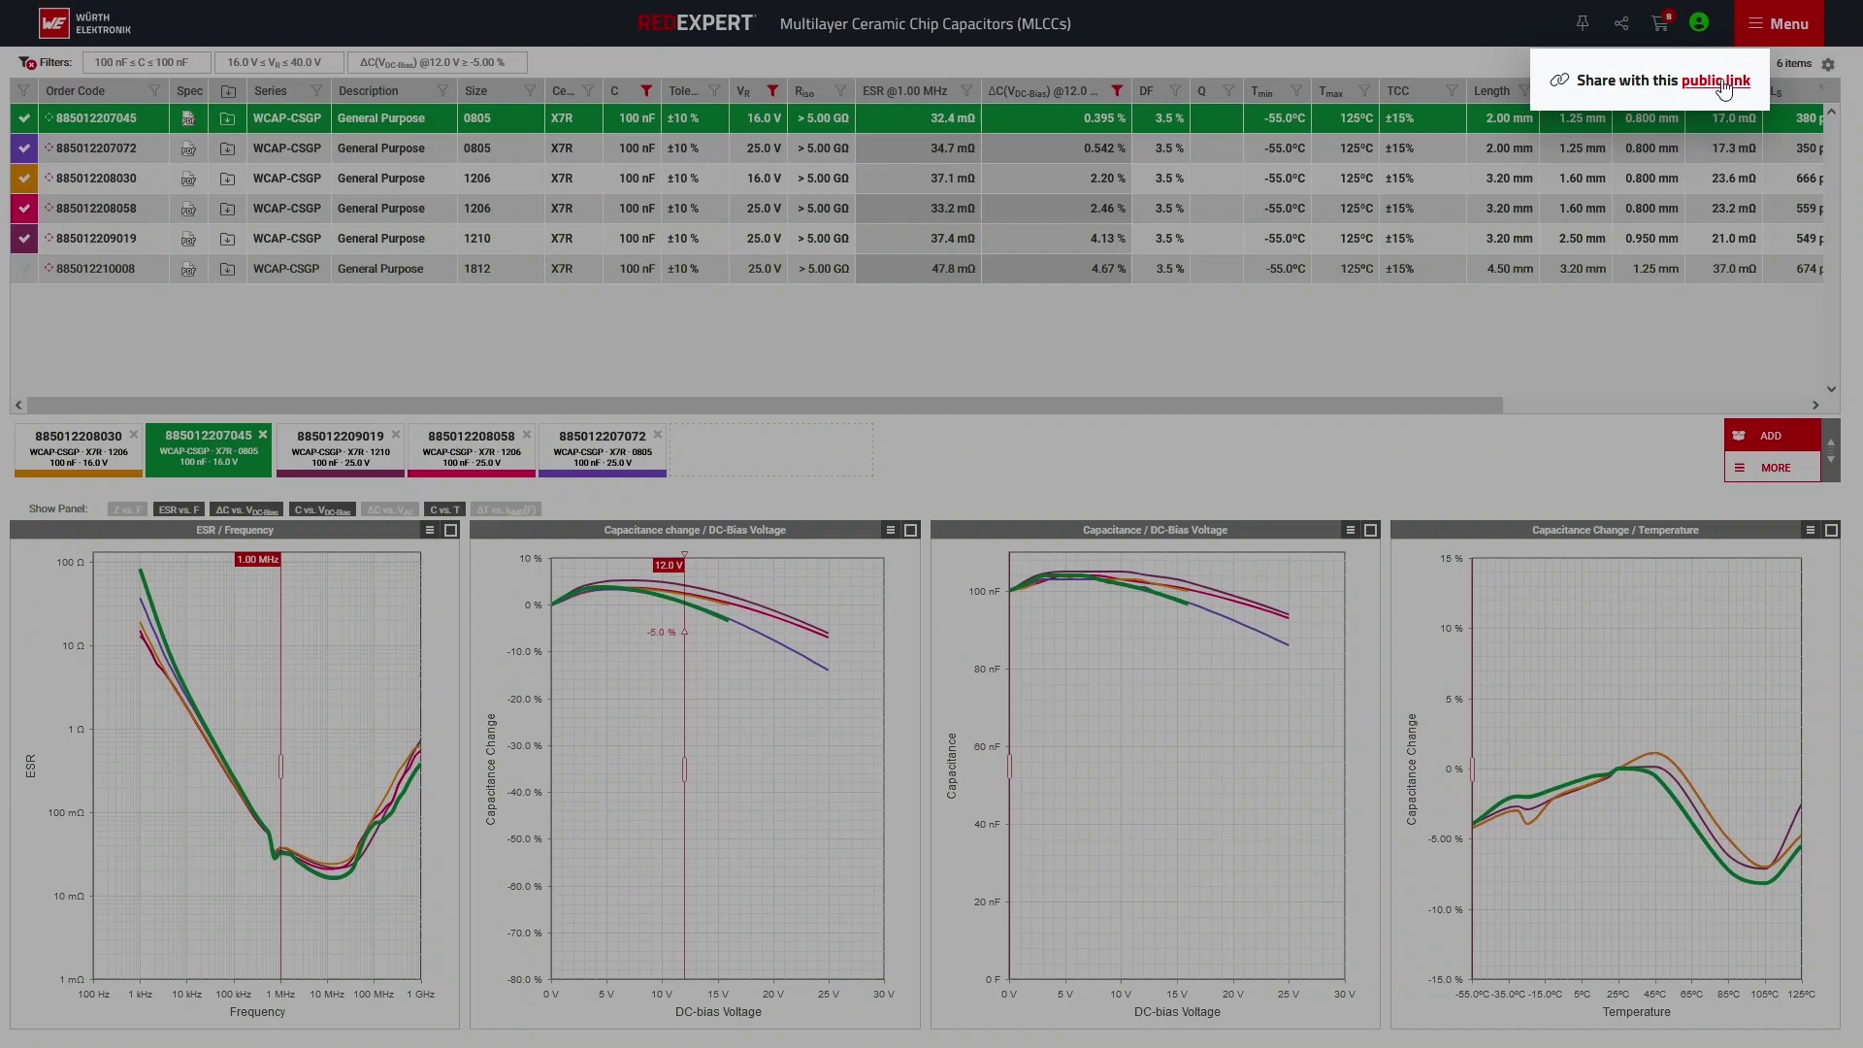
pyautogui.click(1723, 88)
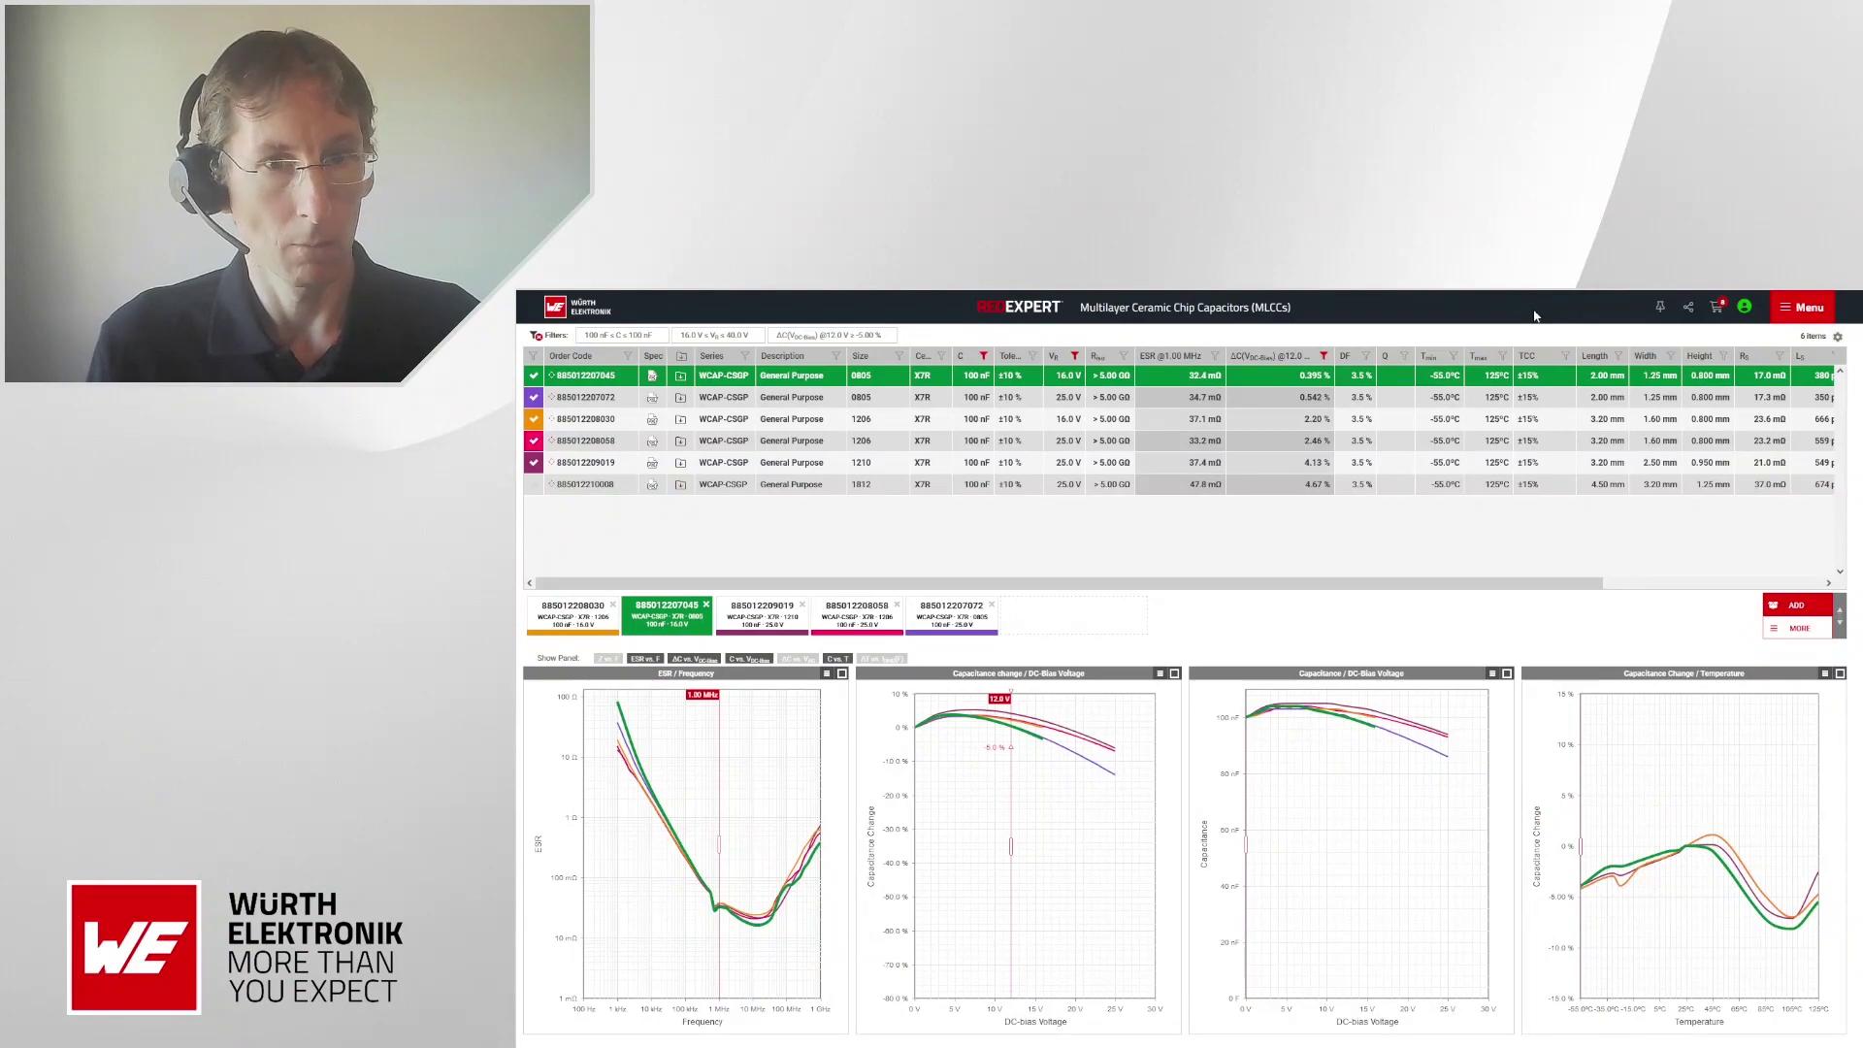
pyautogui.hotkey('alt', 'Tab')
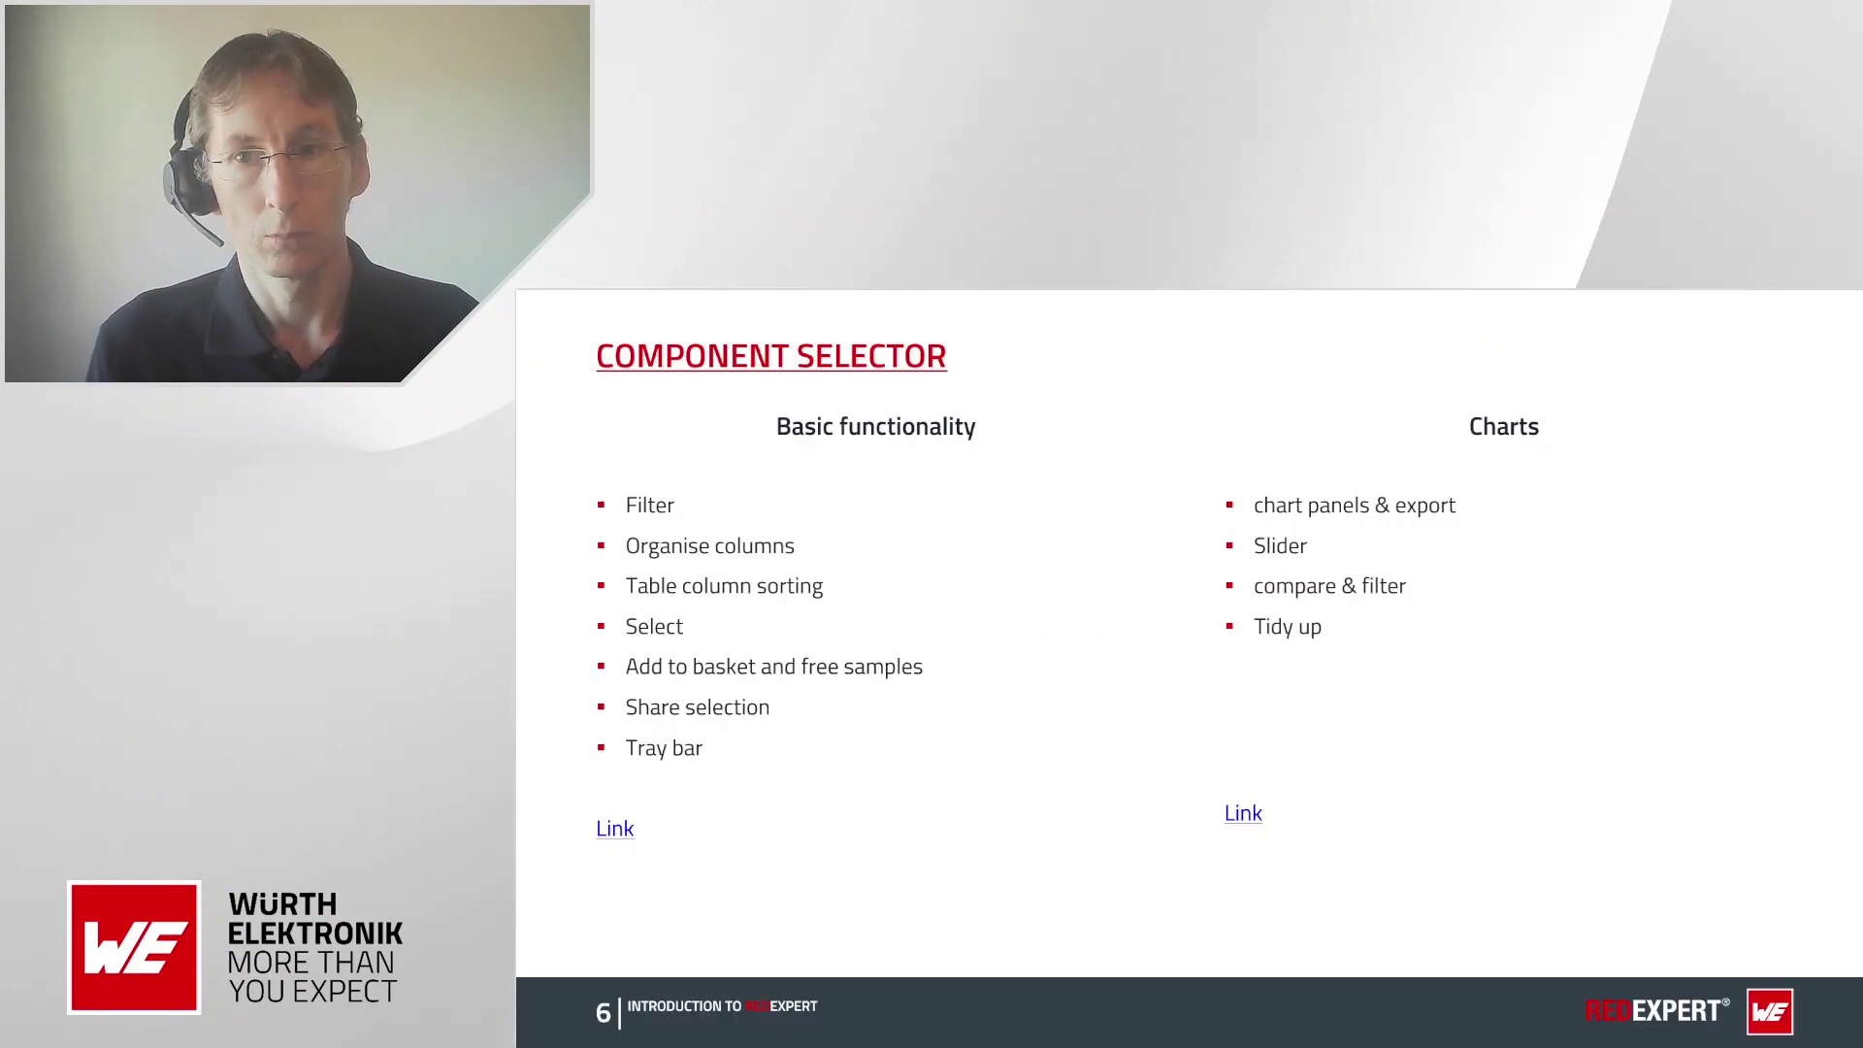
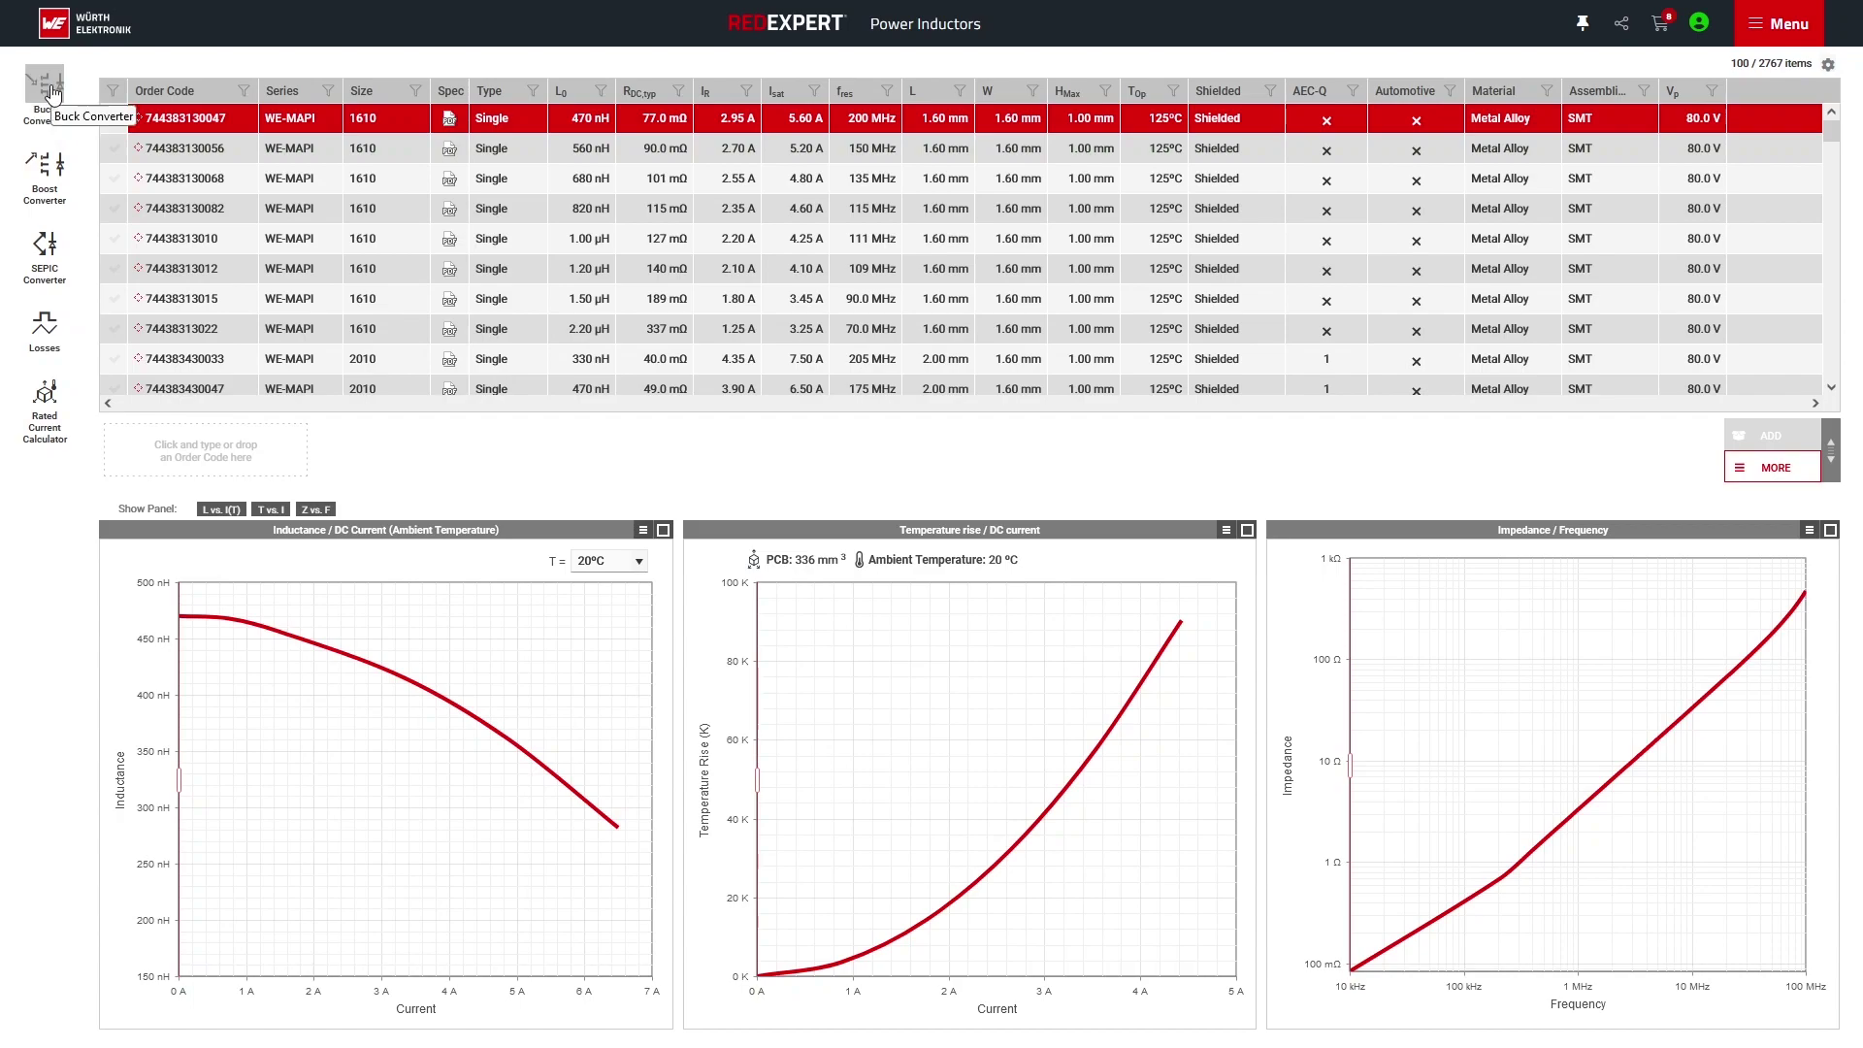
# - Open the Buck Converter tool for power inductors and set the minimum input voltage to 12 V and output voltage to 3.3 V
pyautogui.click(54, 94)
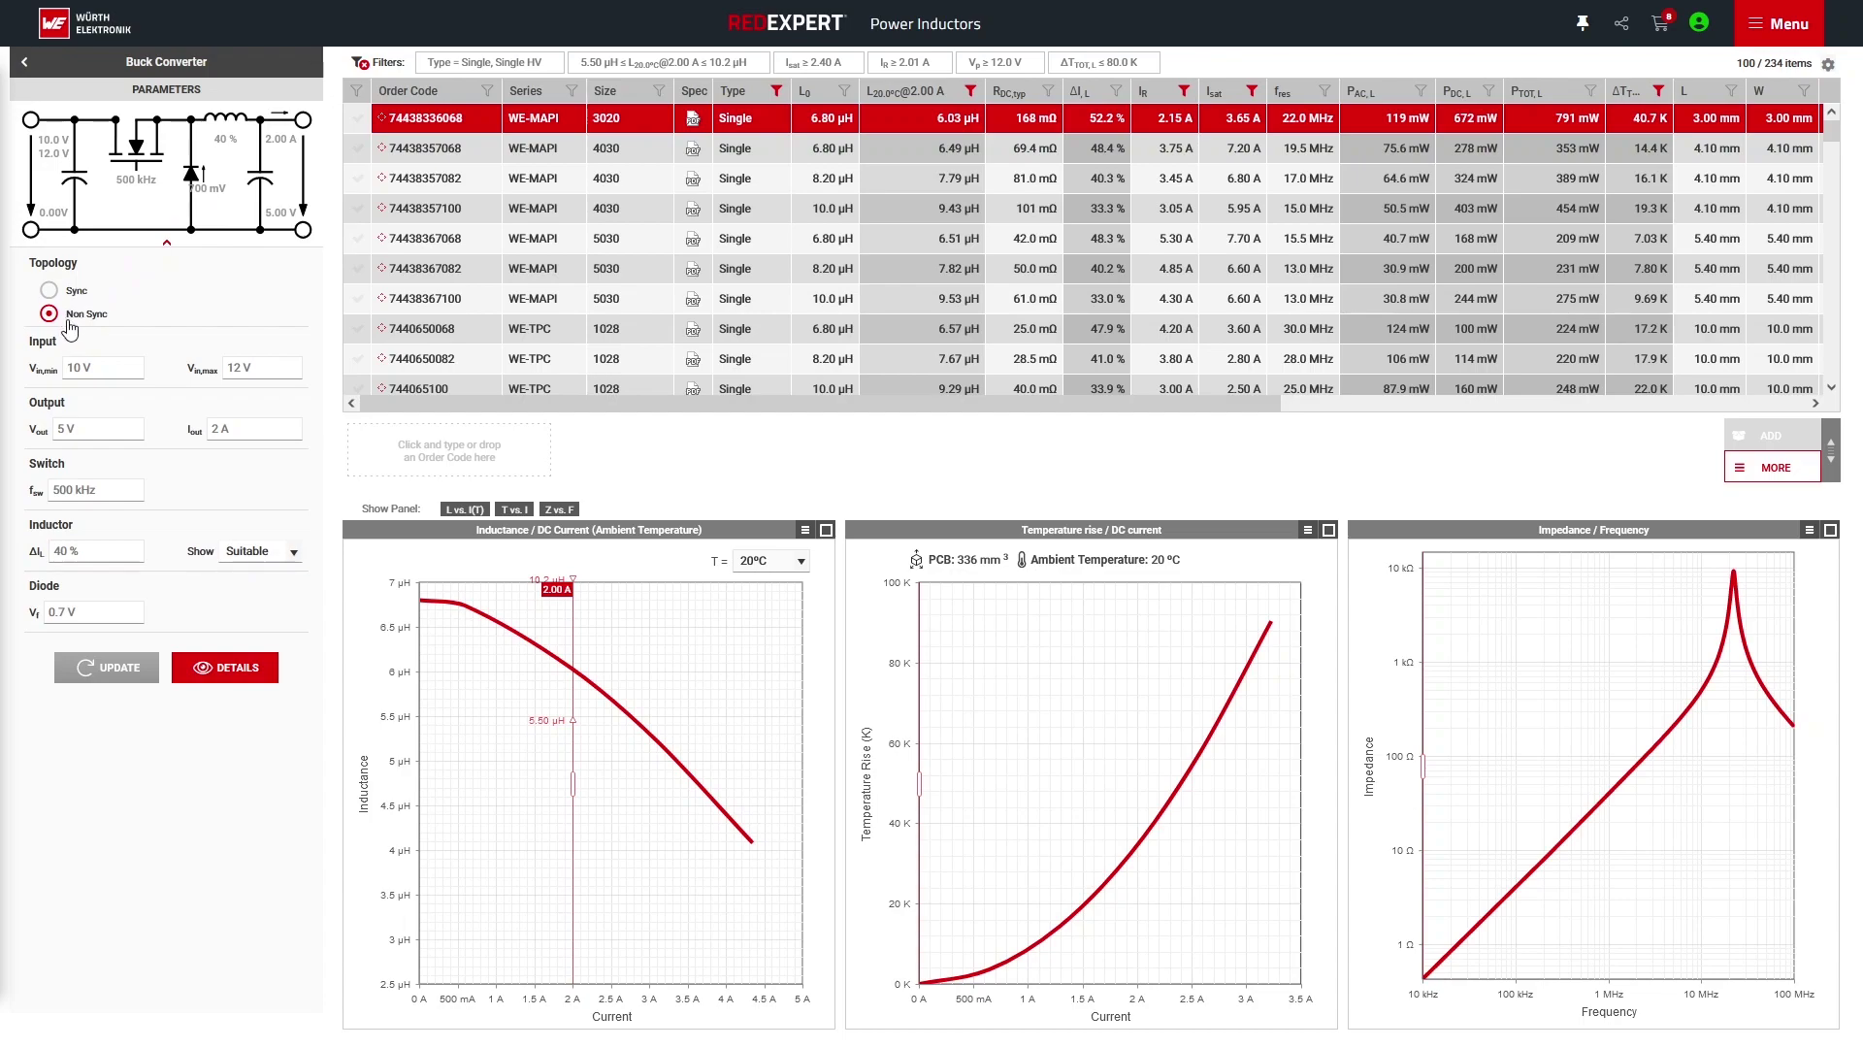
pyautogui.click(102, 371)
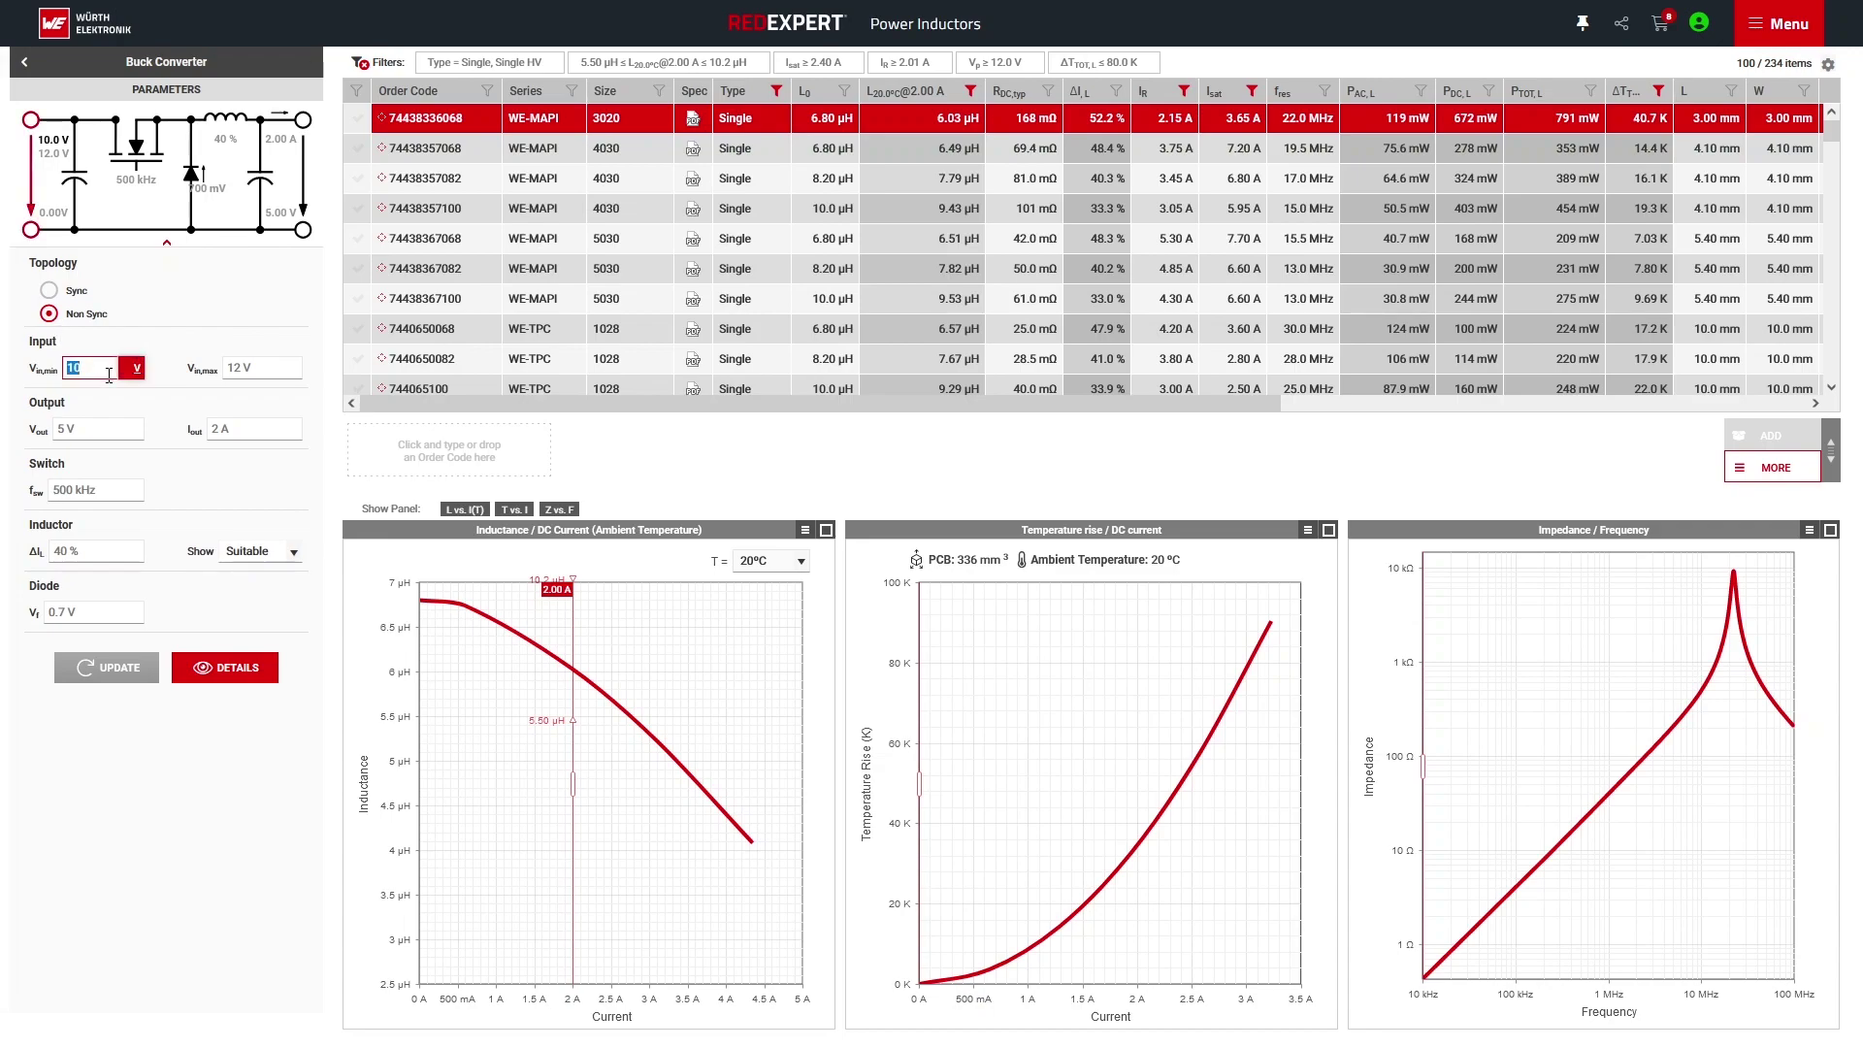
pyautogui.write('12')
pyautogui.click(118, 430)
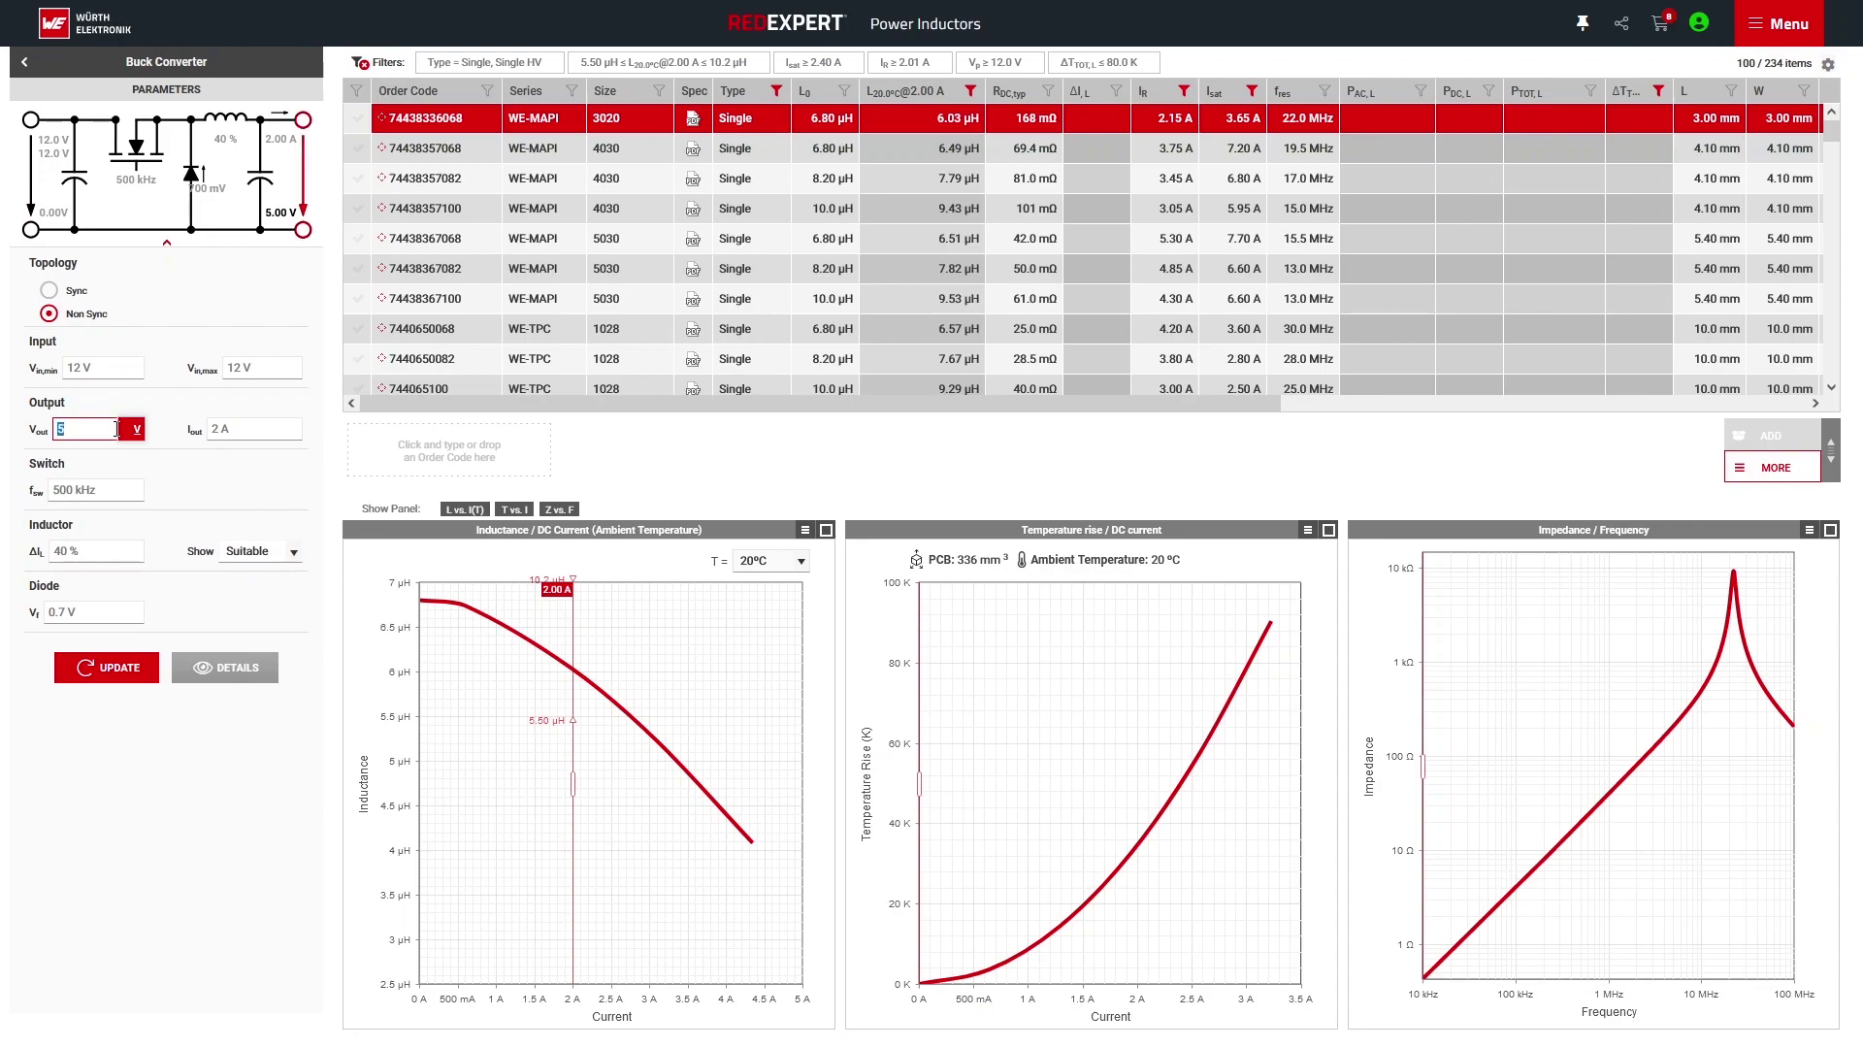
pyautogui.write('3.3')
# - Set the buck converter's output current to 4.5 A and update the list of suitable inductors
pyautogui.click(242, 435)
pyautogui.write('2')
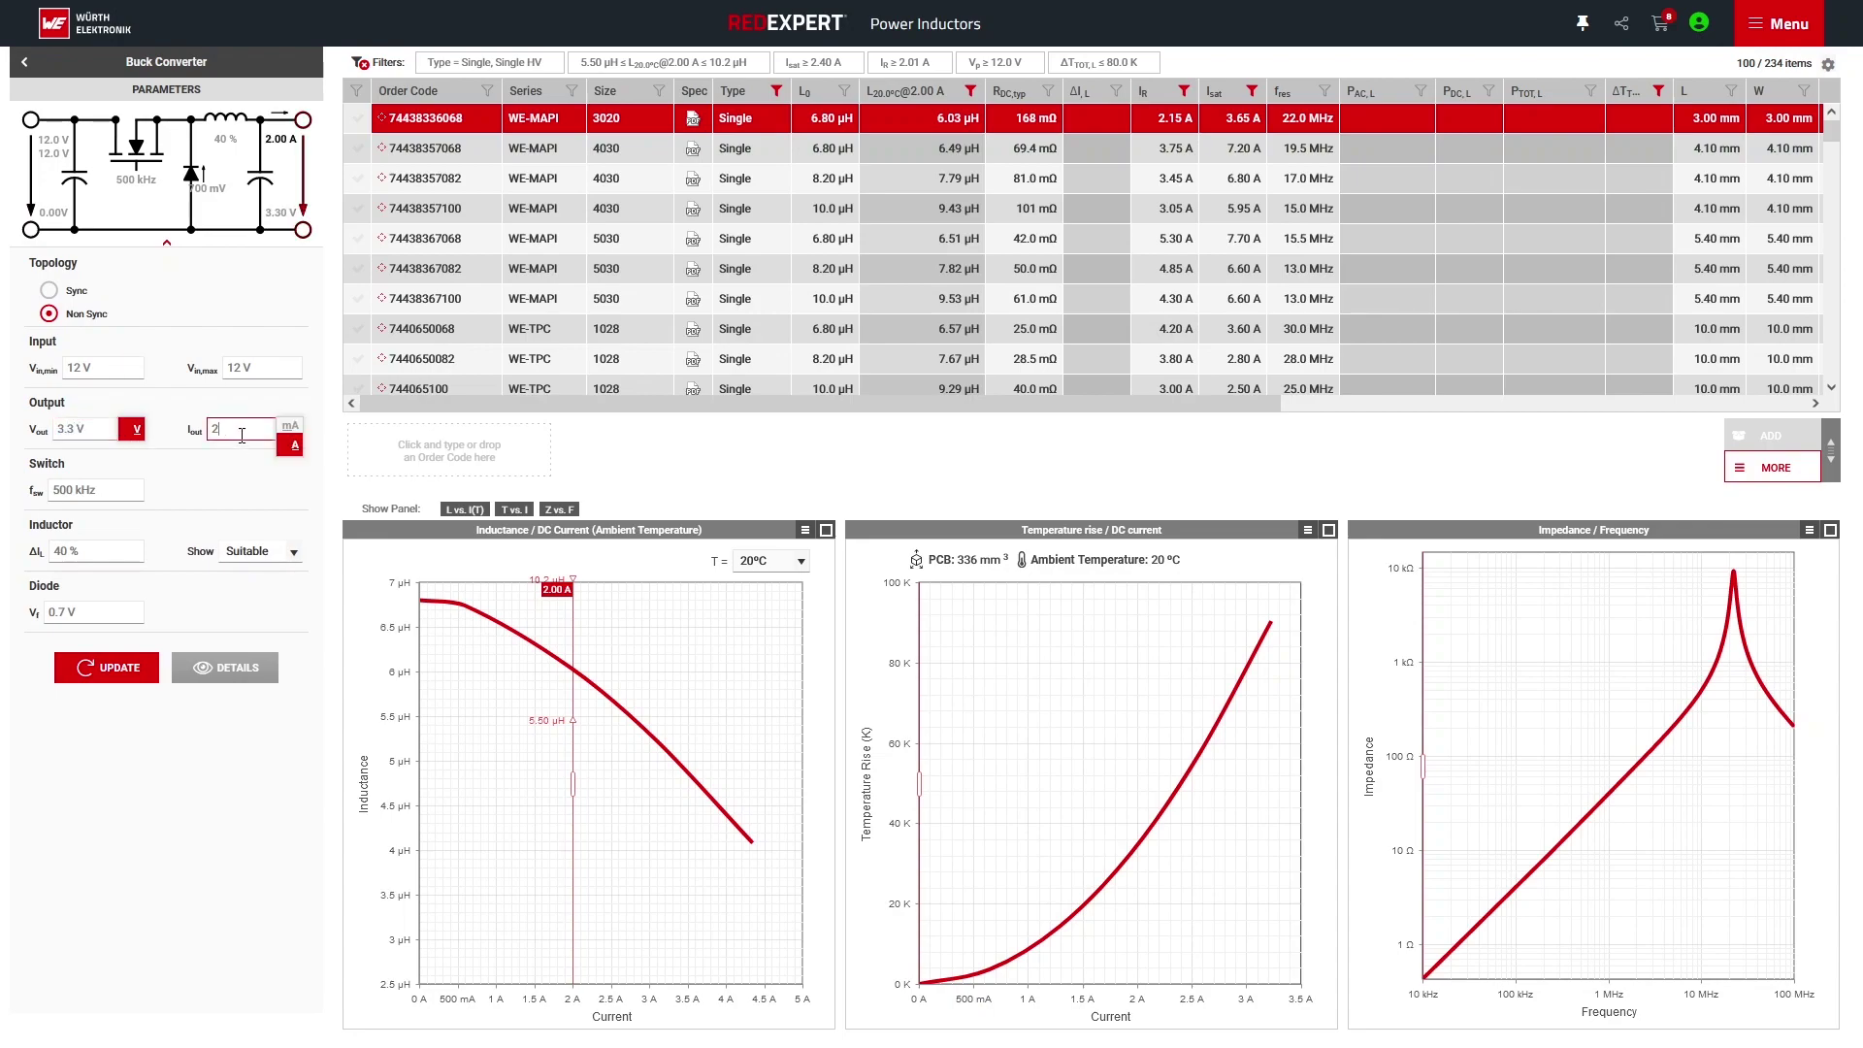
pyautogui.press('BackSpace')
pyautogui.write('4.5')
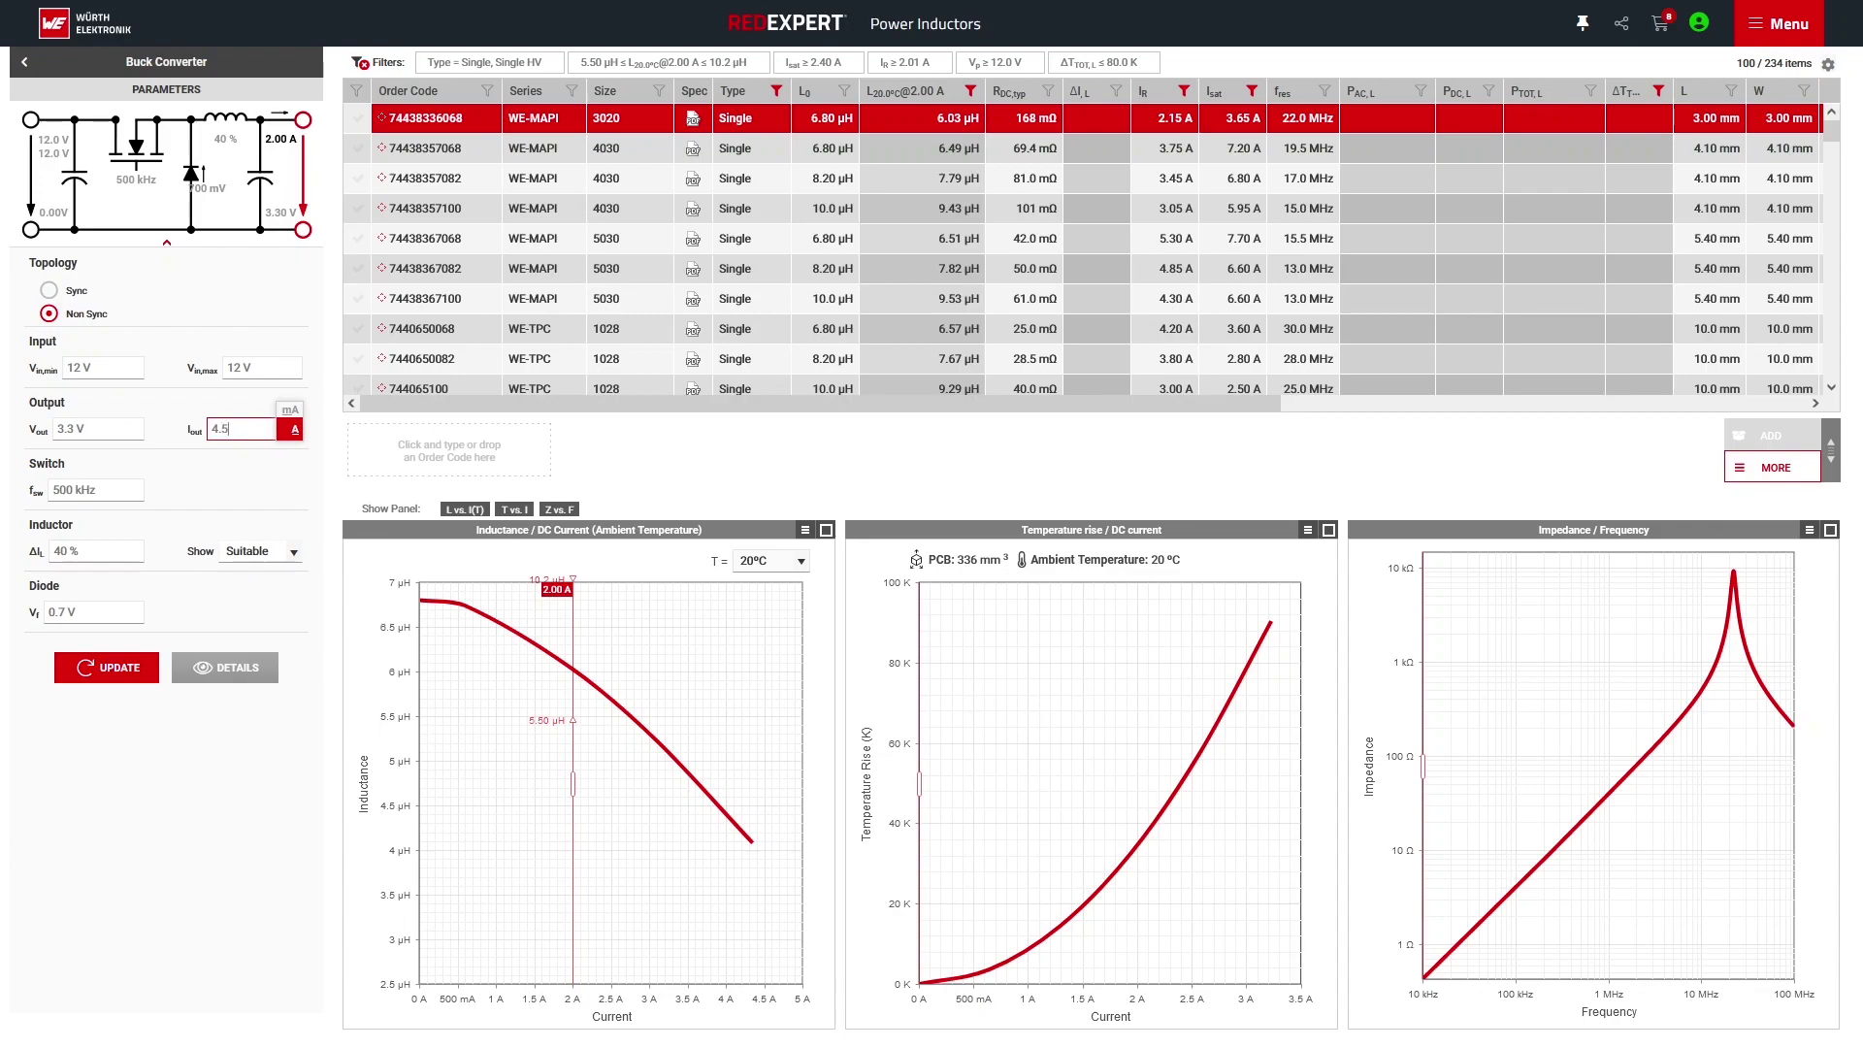
pyautogui.click(188, 478)
pyautogui.click(111, 679)
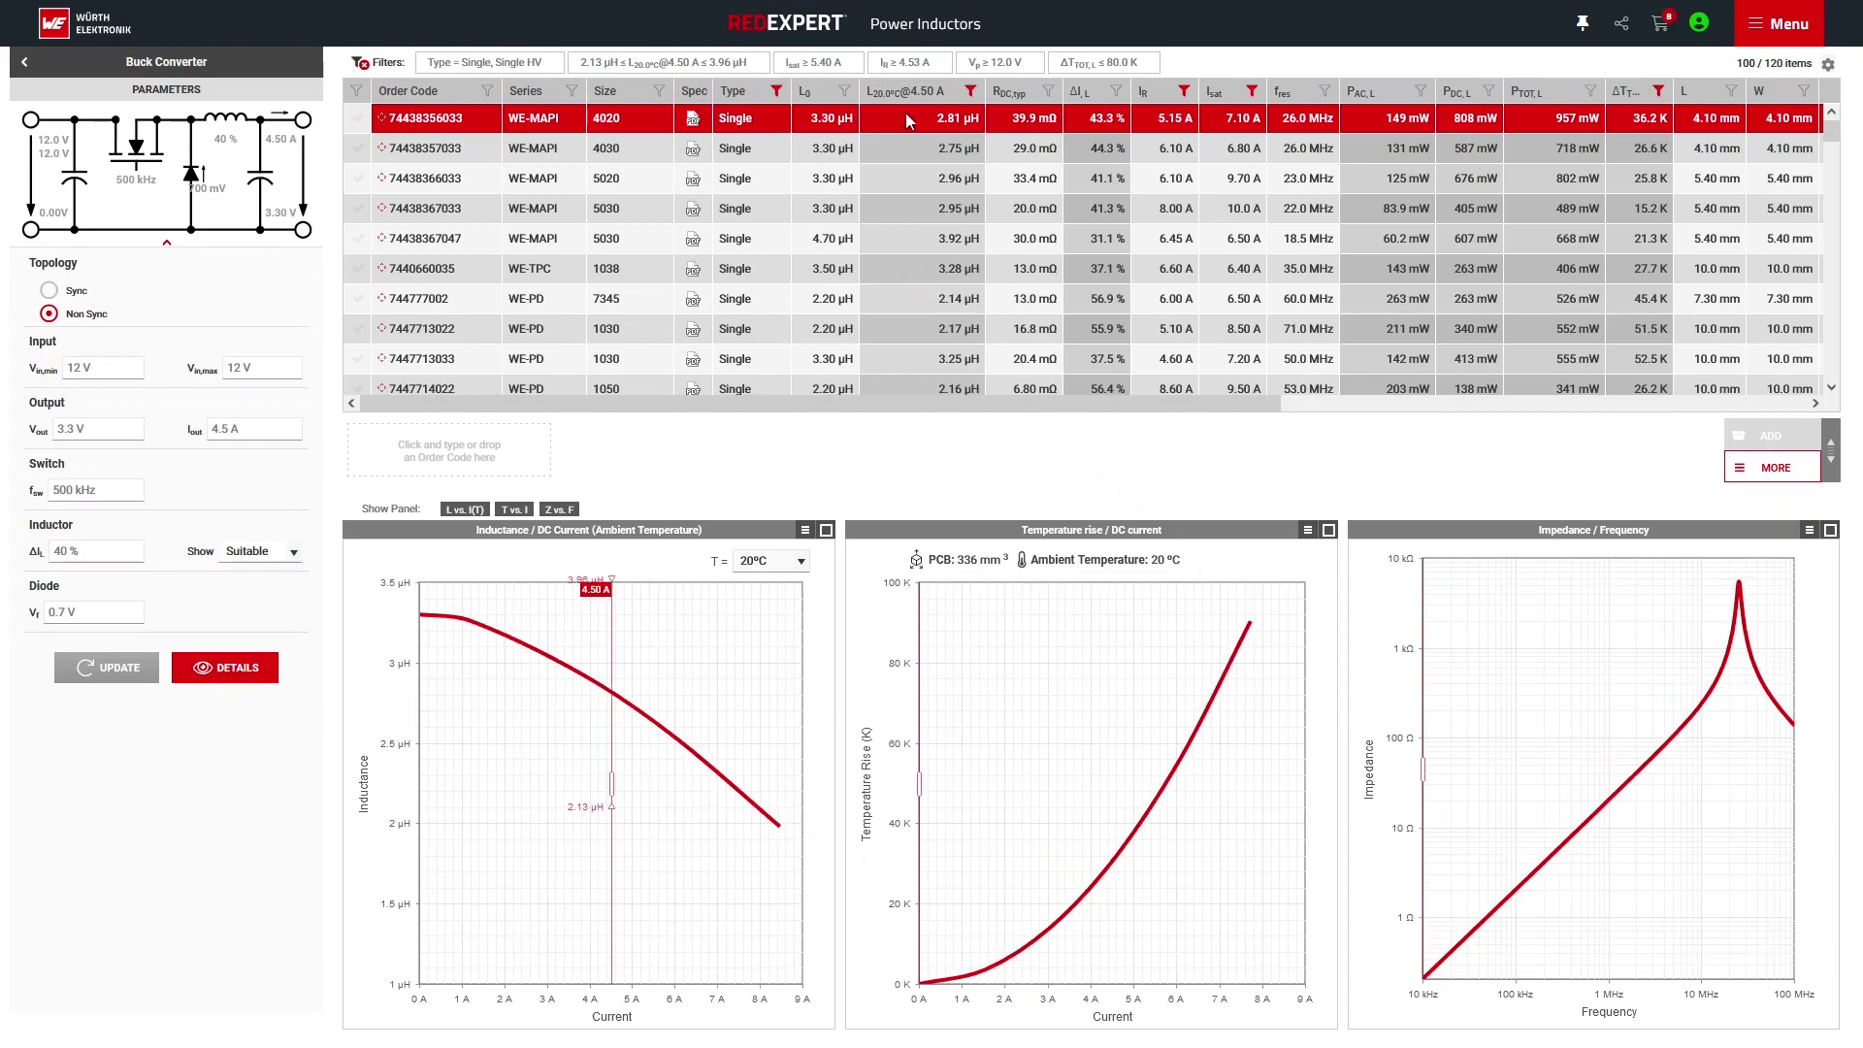
# - Open the buck converter details and examine the AC, DC and total losses, temperature rise and loss charts
pyautogui.click(206, 669)
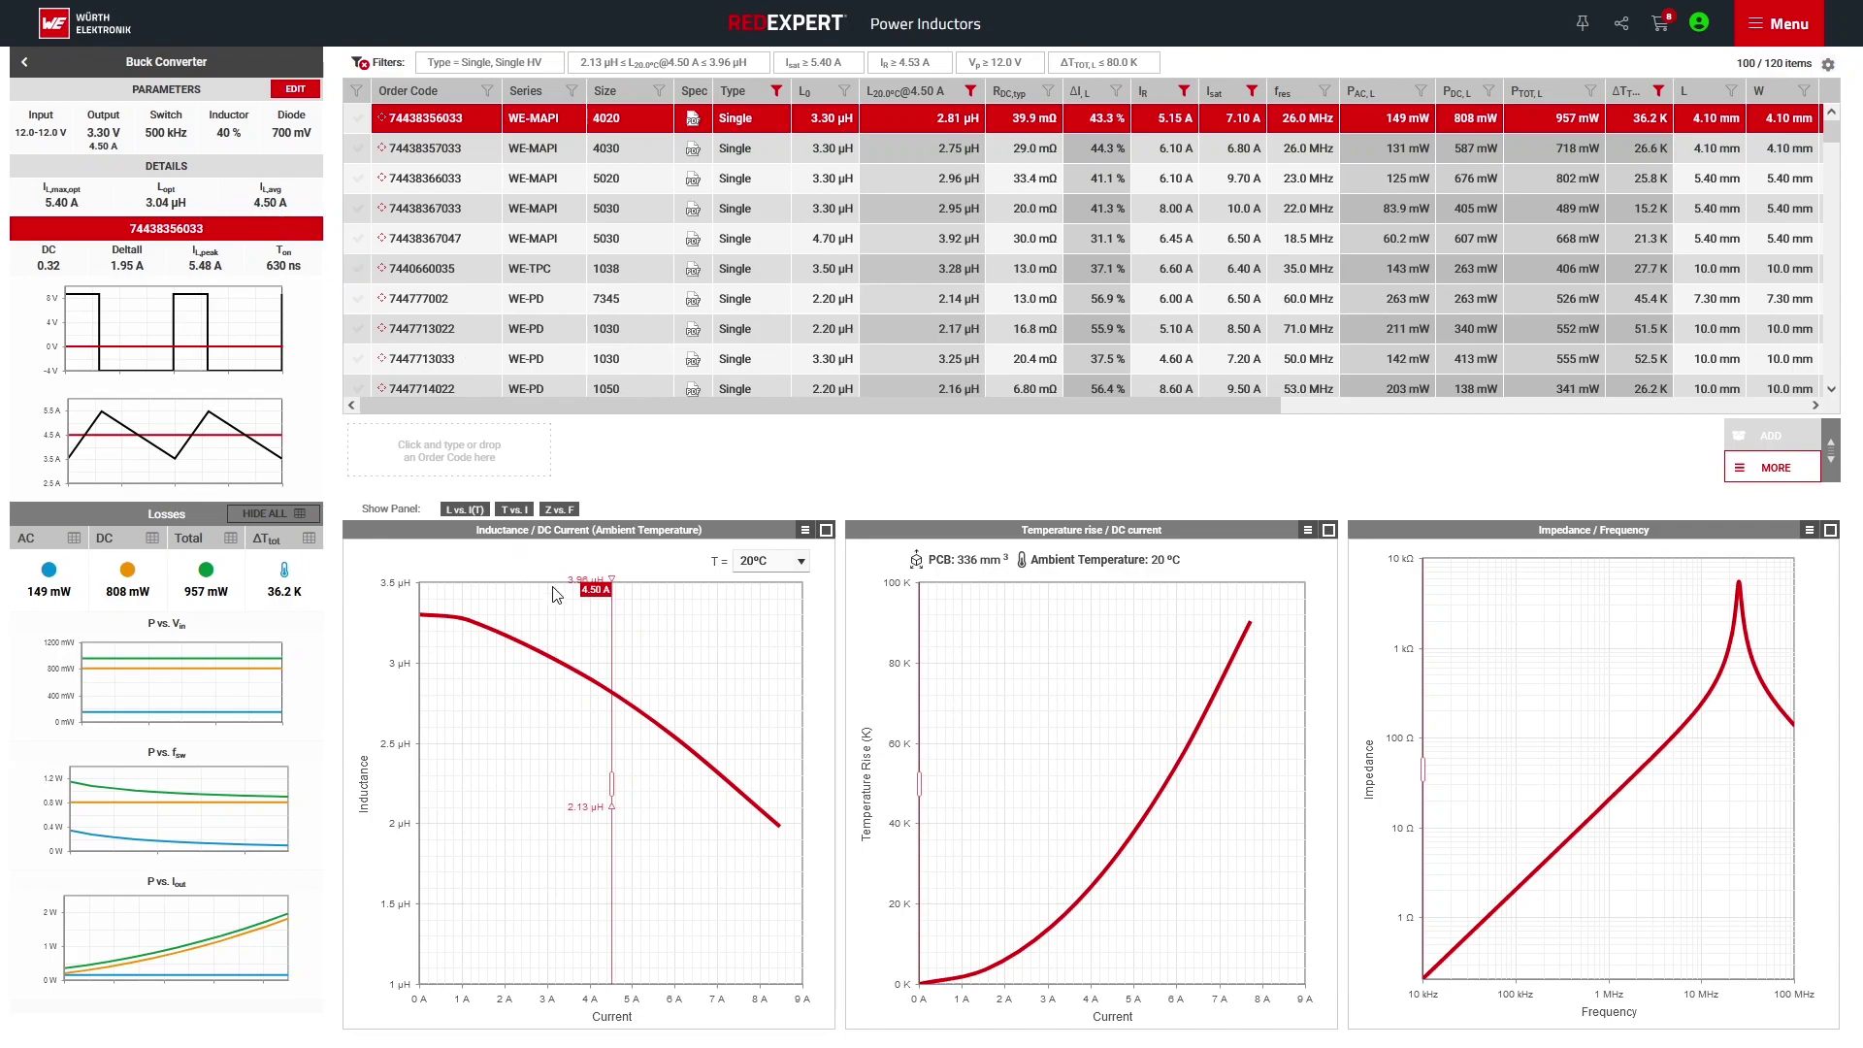
pyautogui.moveTo(596, 608)
pyautogui.moveTo(50, 600)
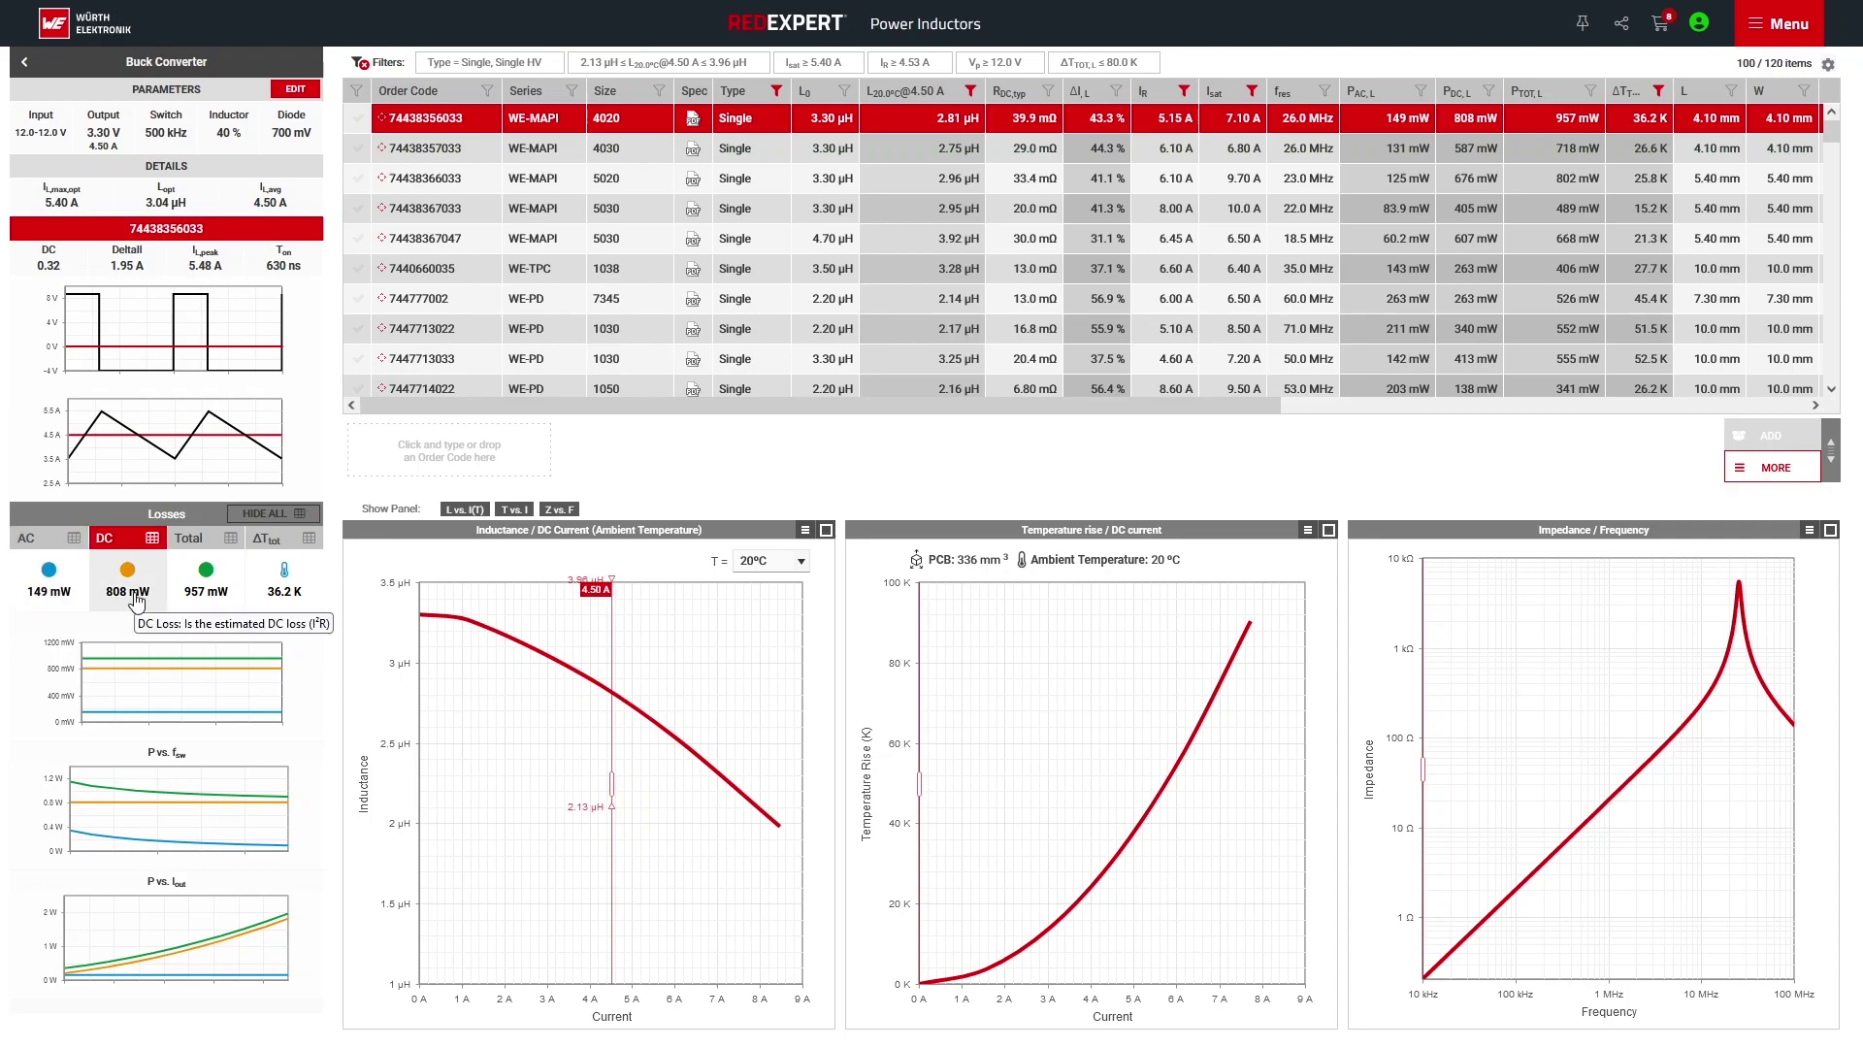
pyautogui.moveTo(184, 601)
pyautogui.moveTo(276, 608)
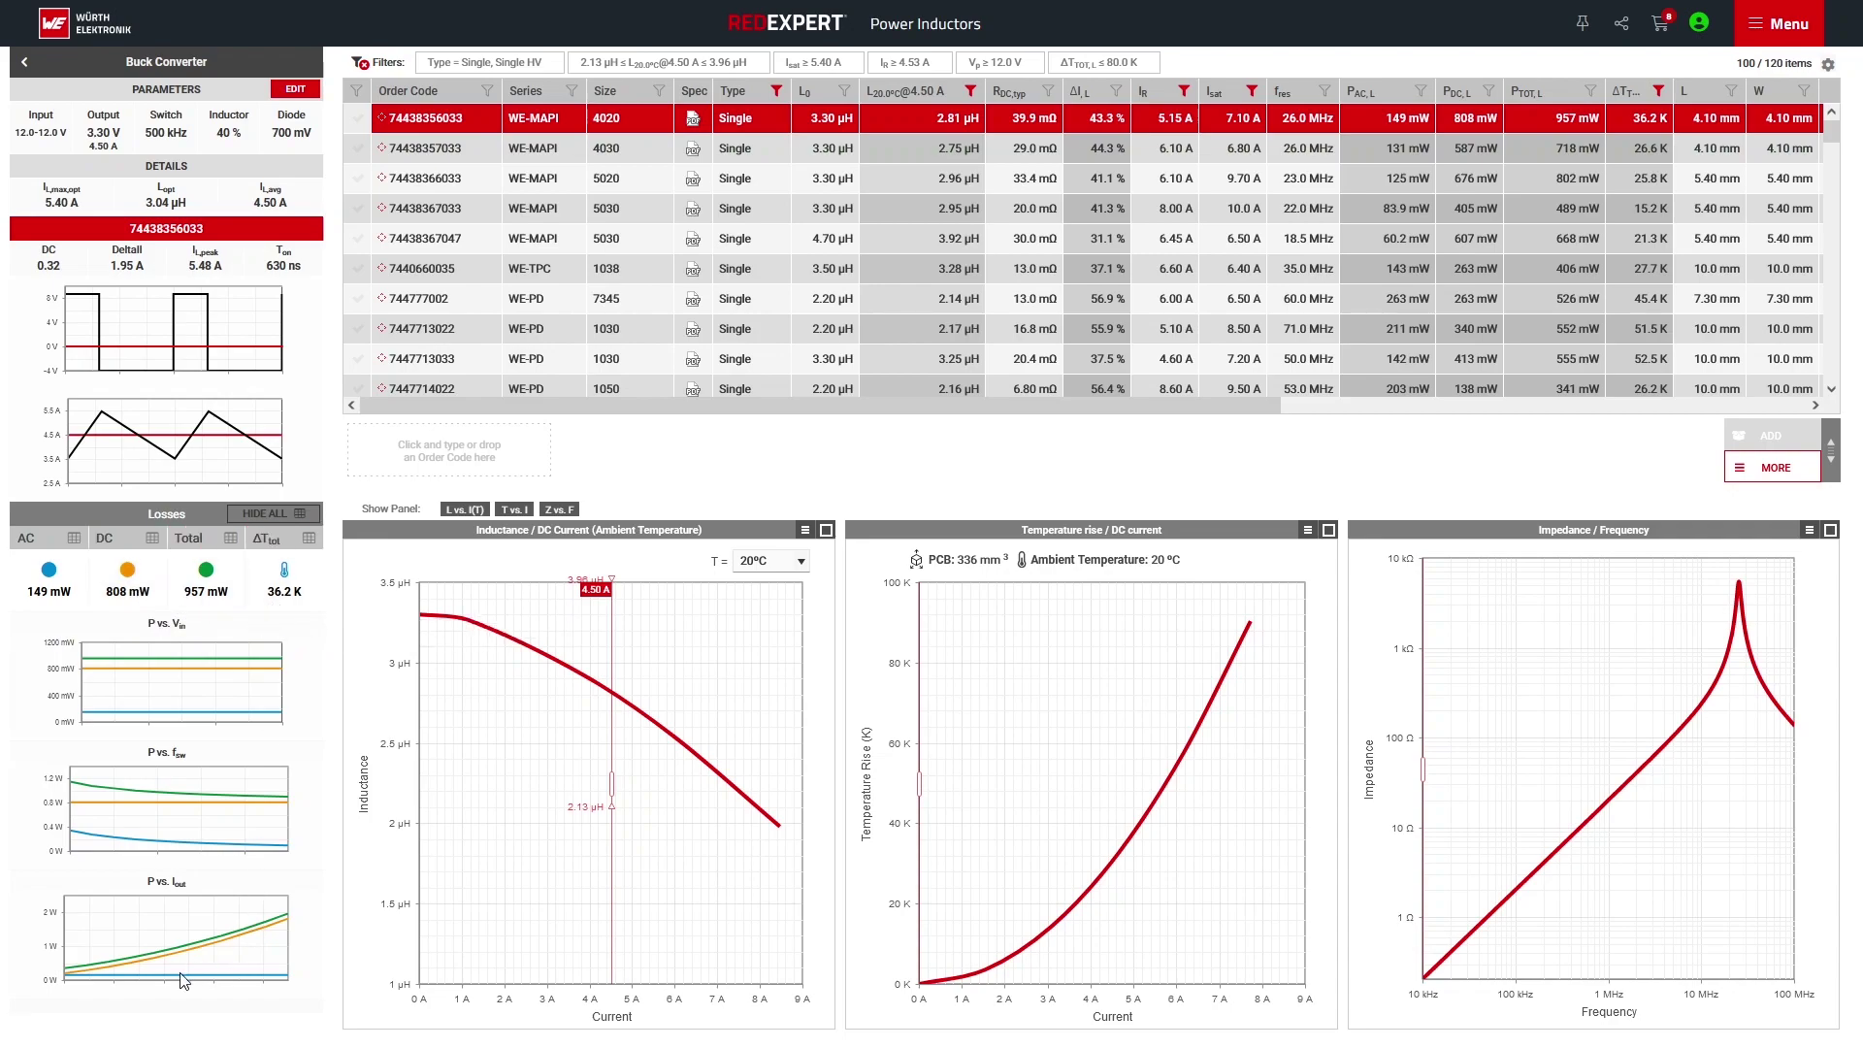
pyautogui.moveTo(119, 990)
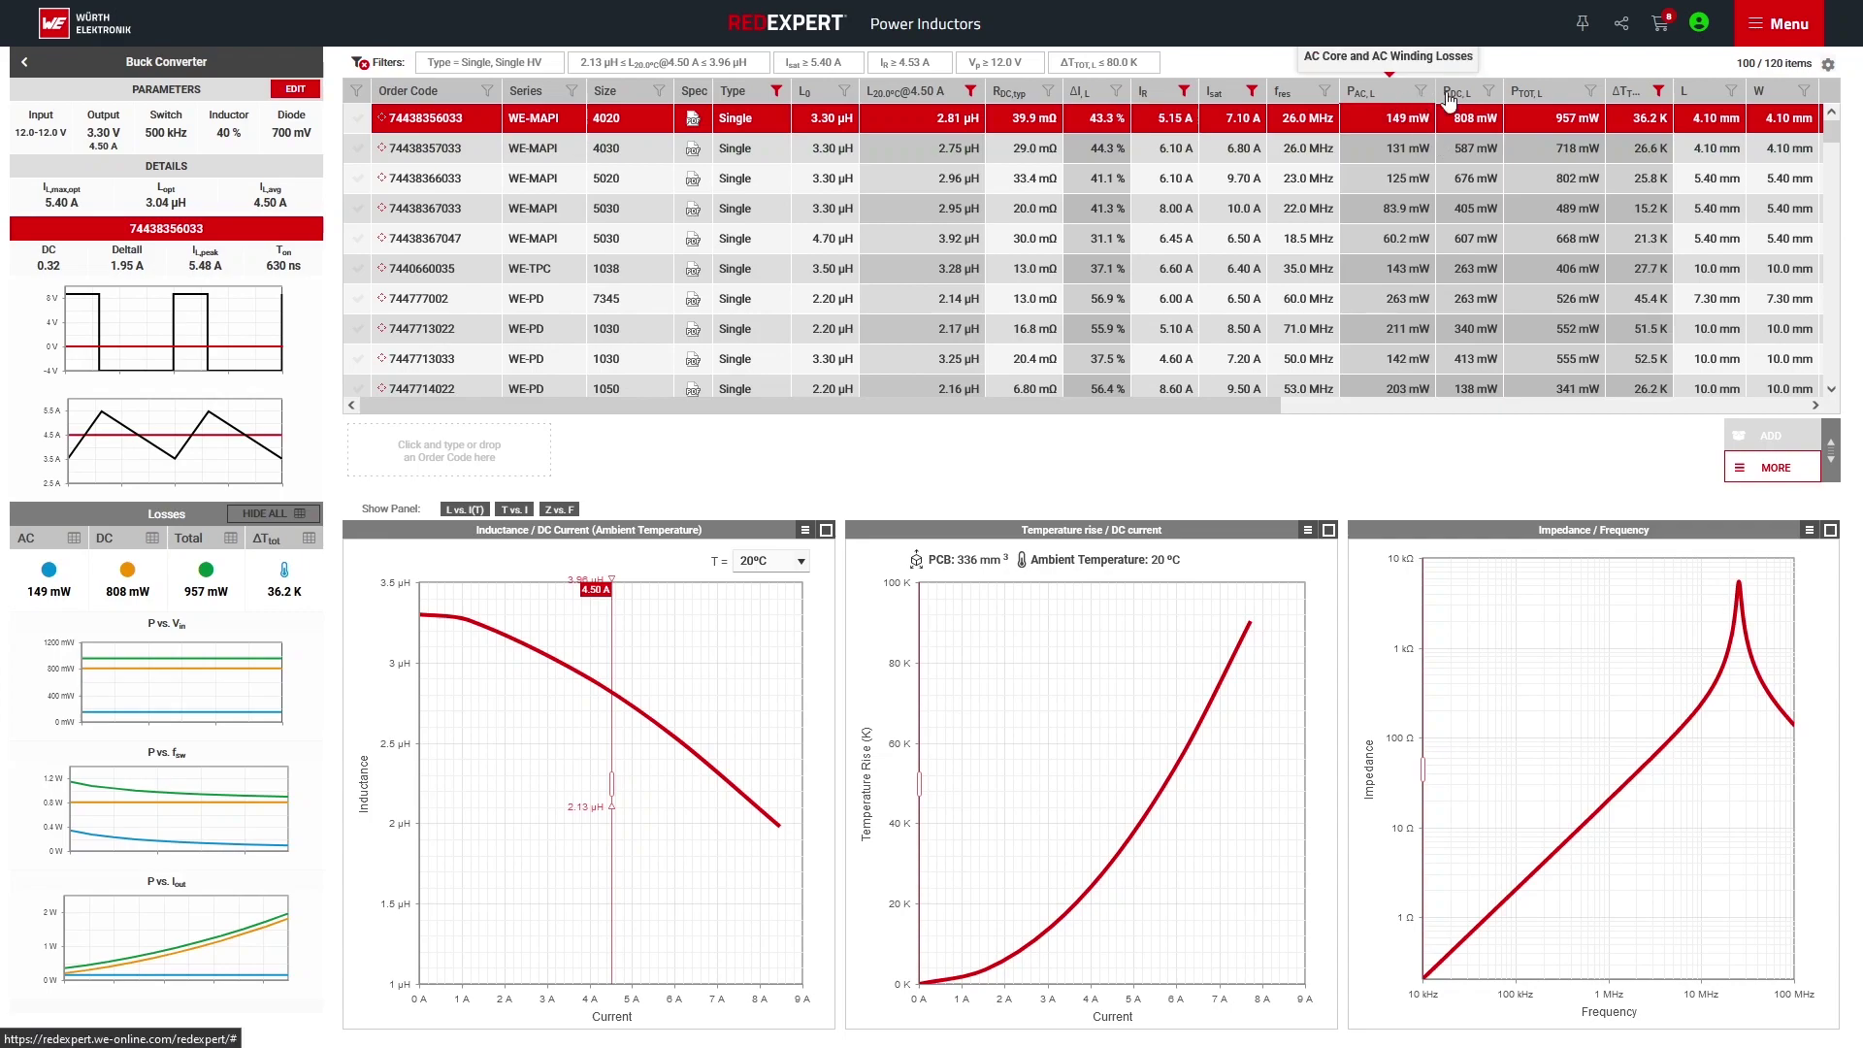
pyautogui.click(1543, 100)
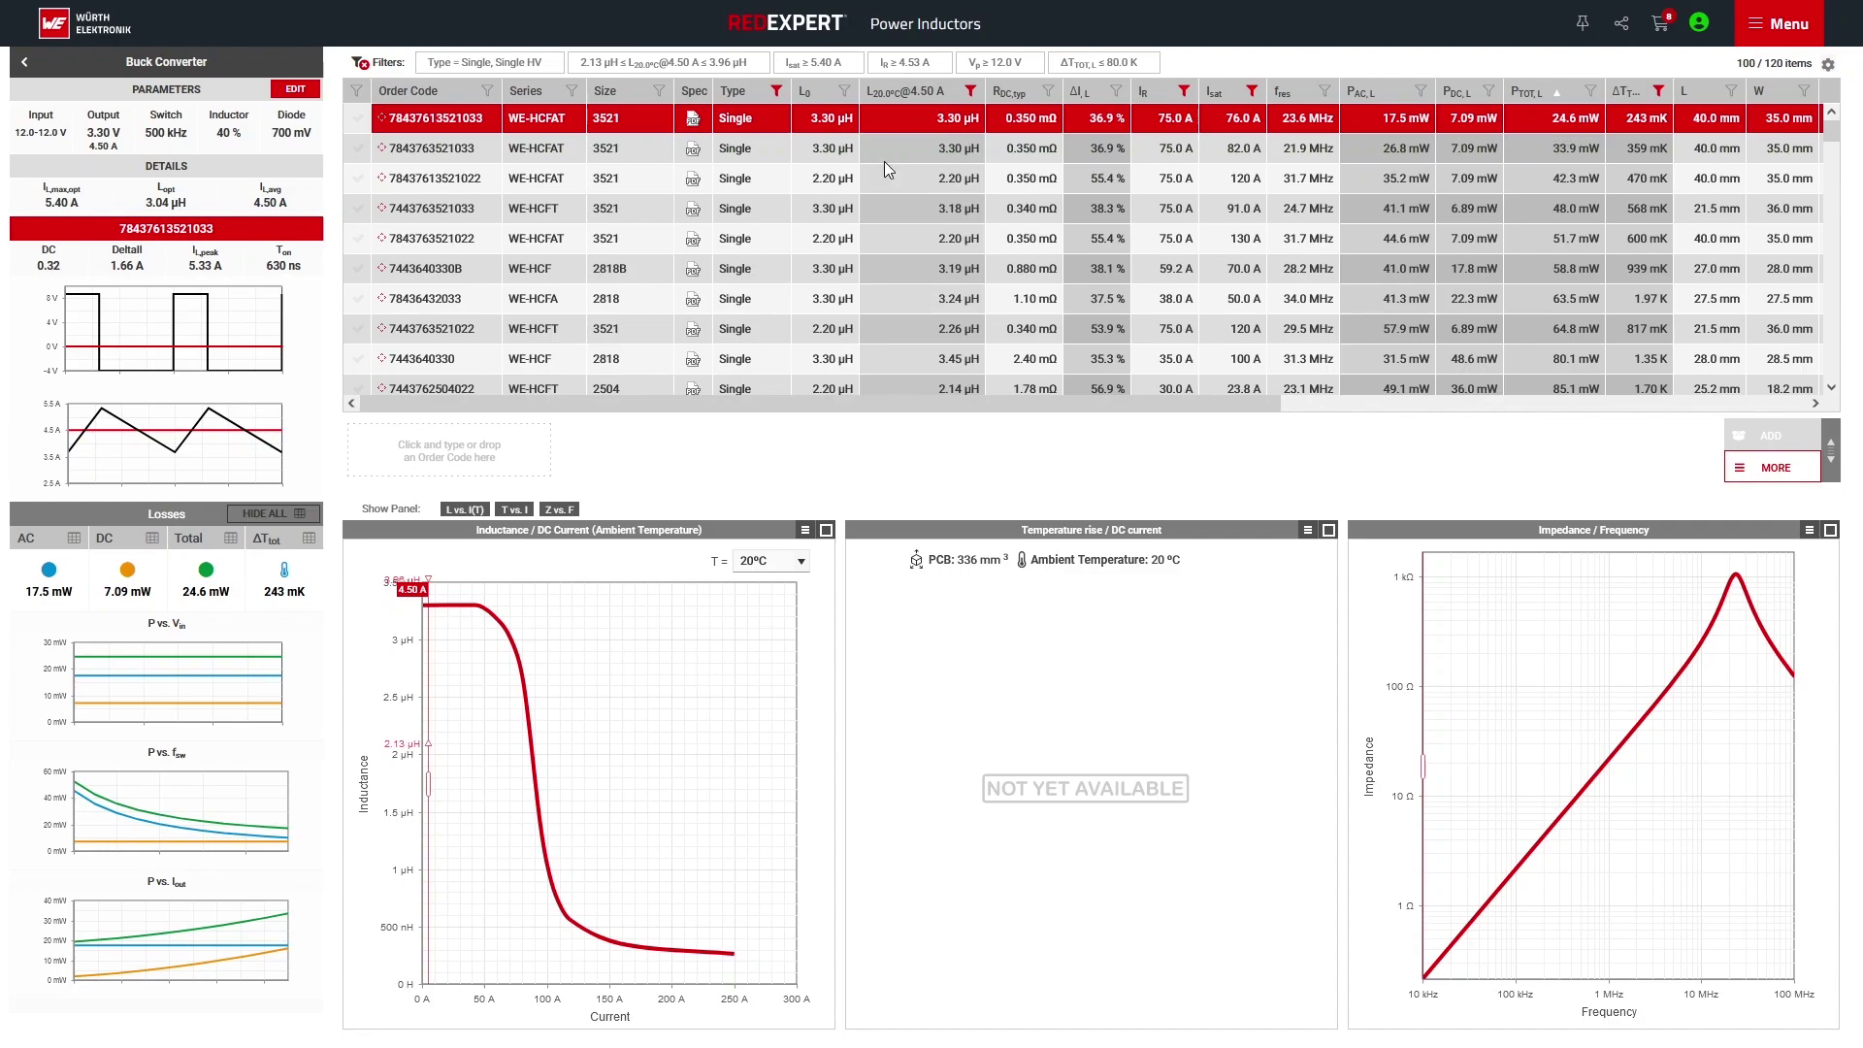
pyautogui.click(358, 209)
pyautogui.click(355, 120)
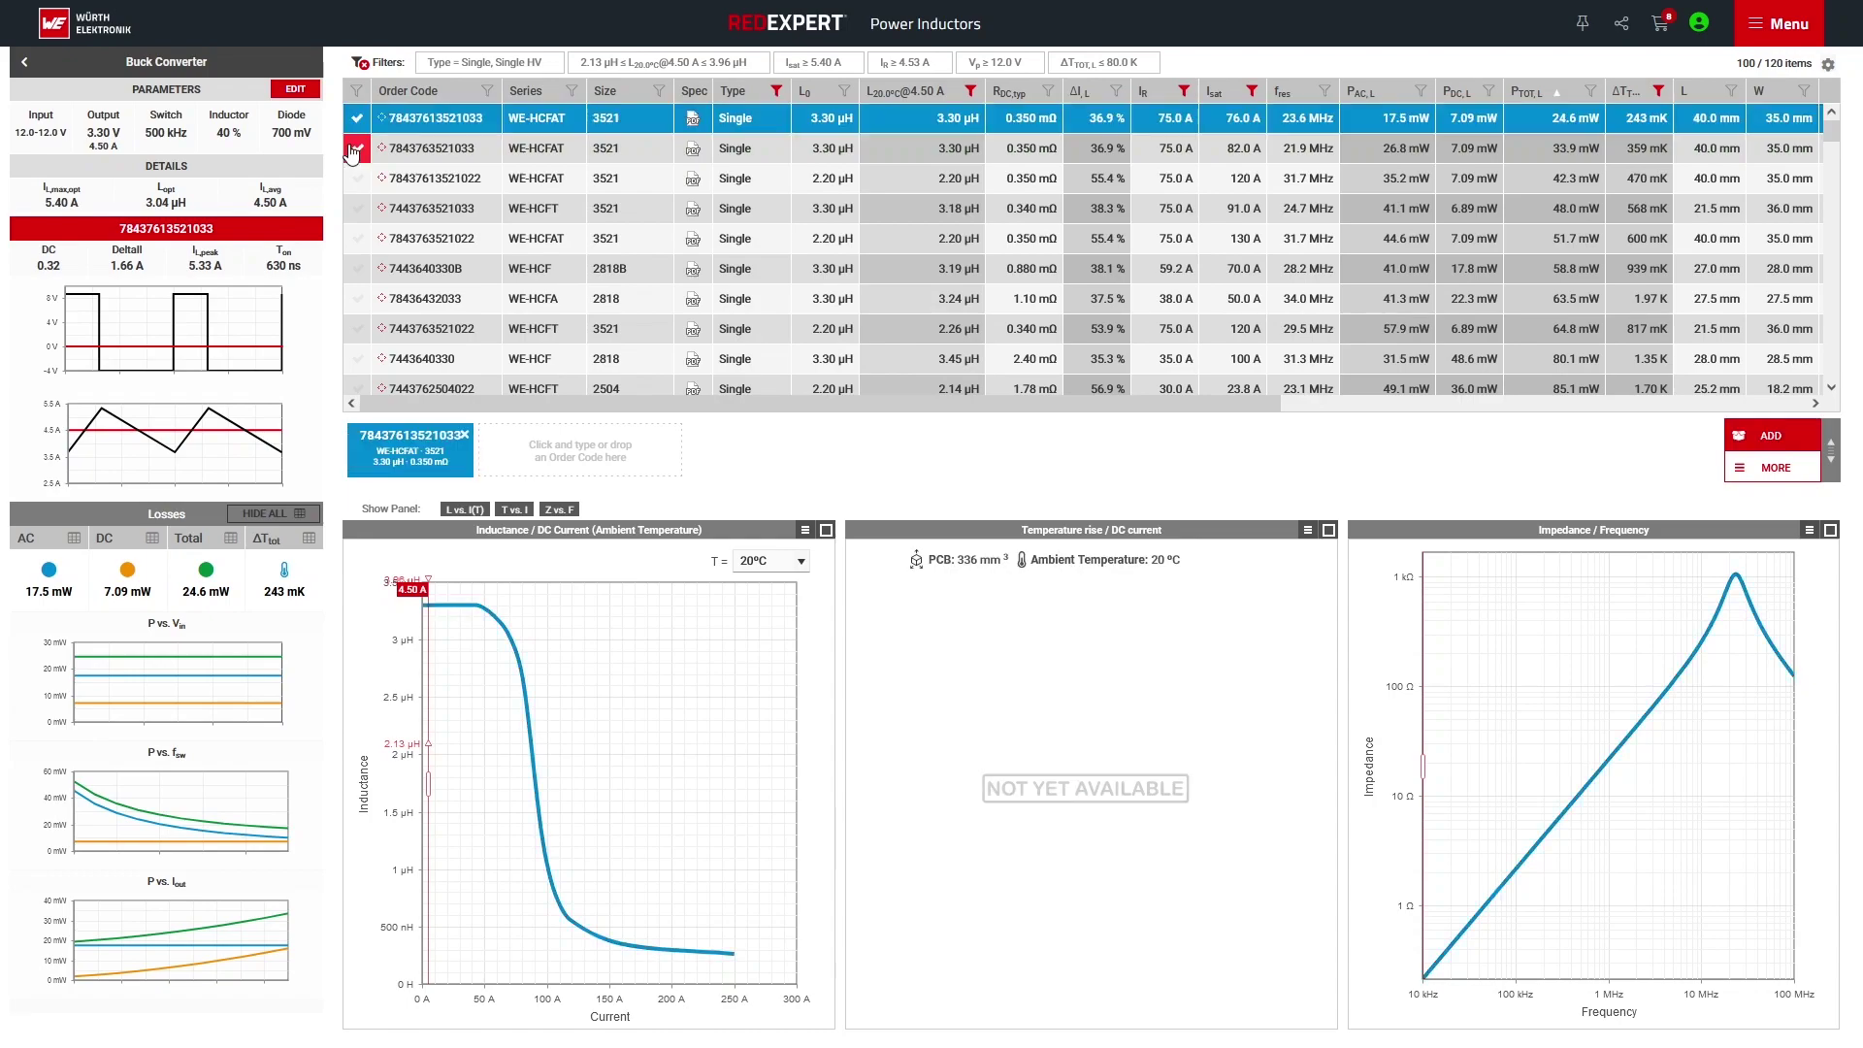
pyautogui.click(354, 148)
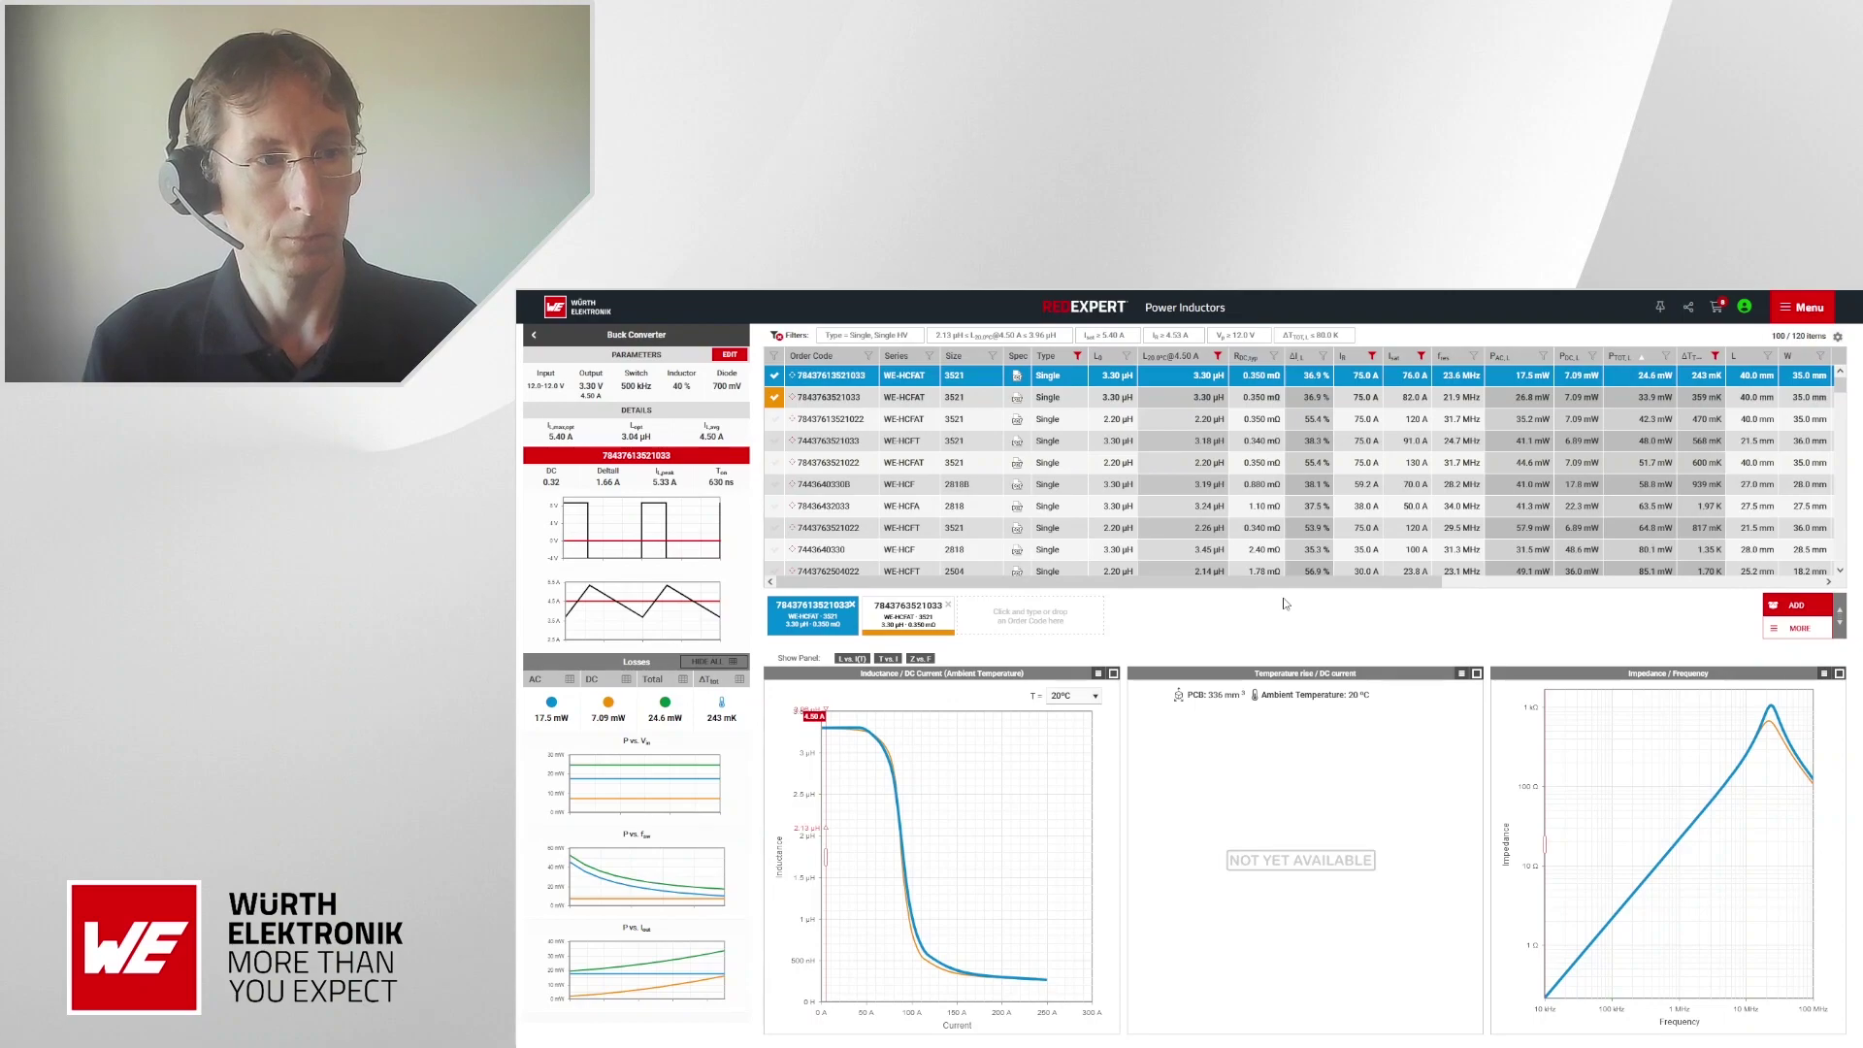
# - Switch to the presentation and advance to the DC-DC Converters slide
pyautogui.hotkey('alt', 'Tab')
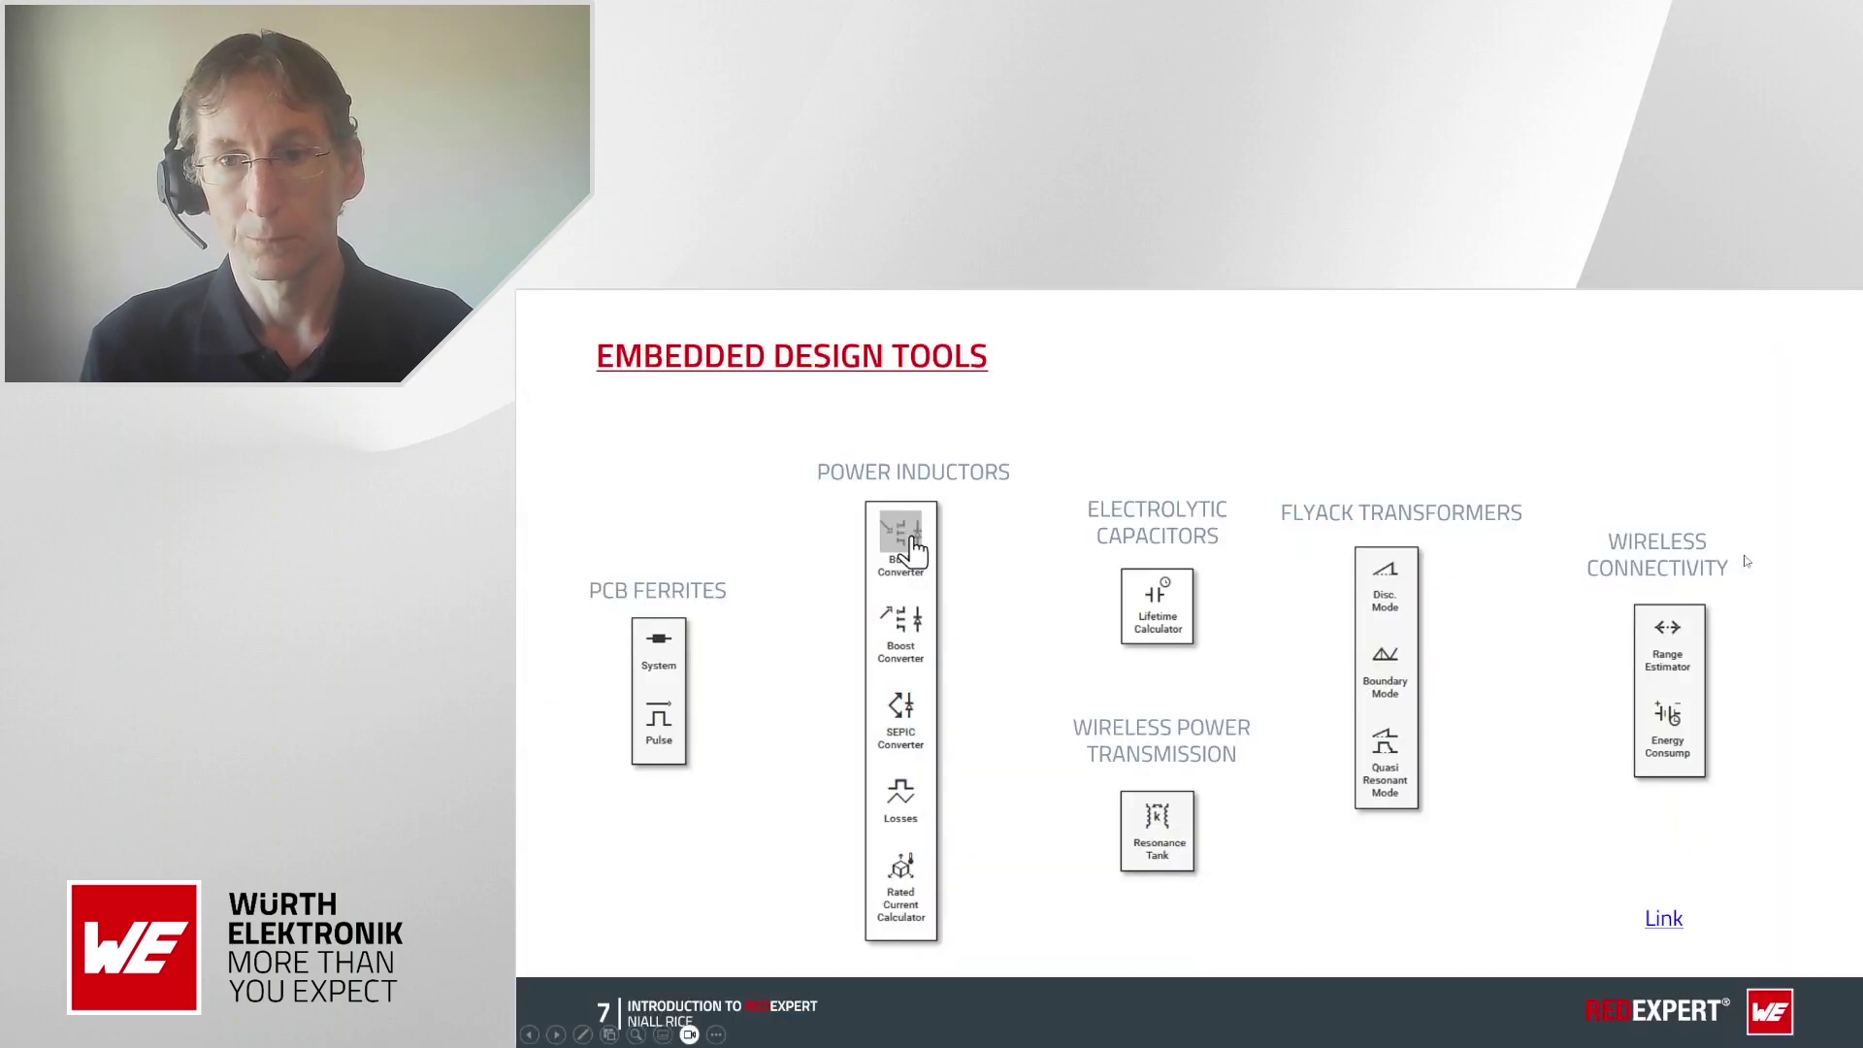
pyautogui.press('Right')
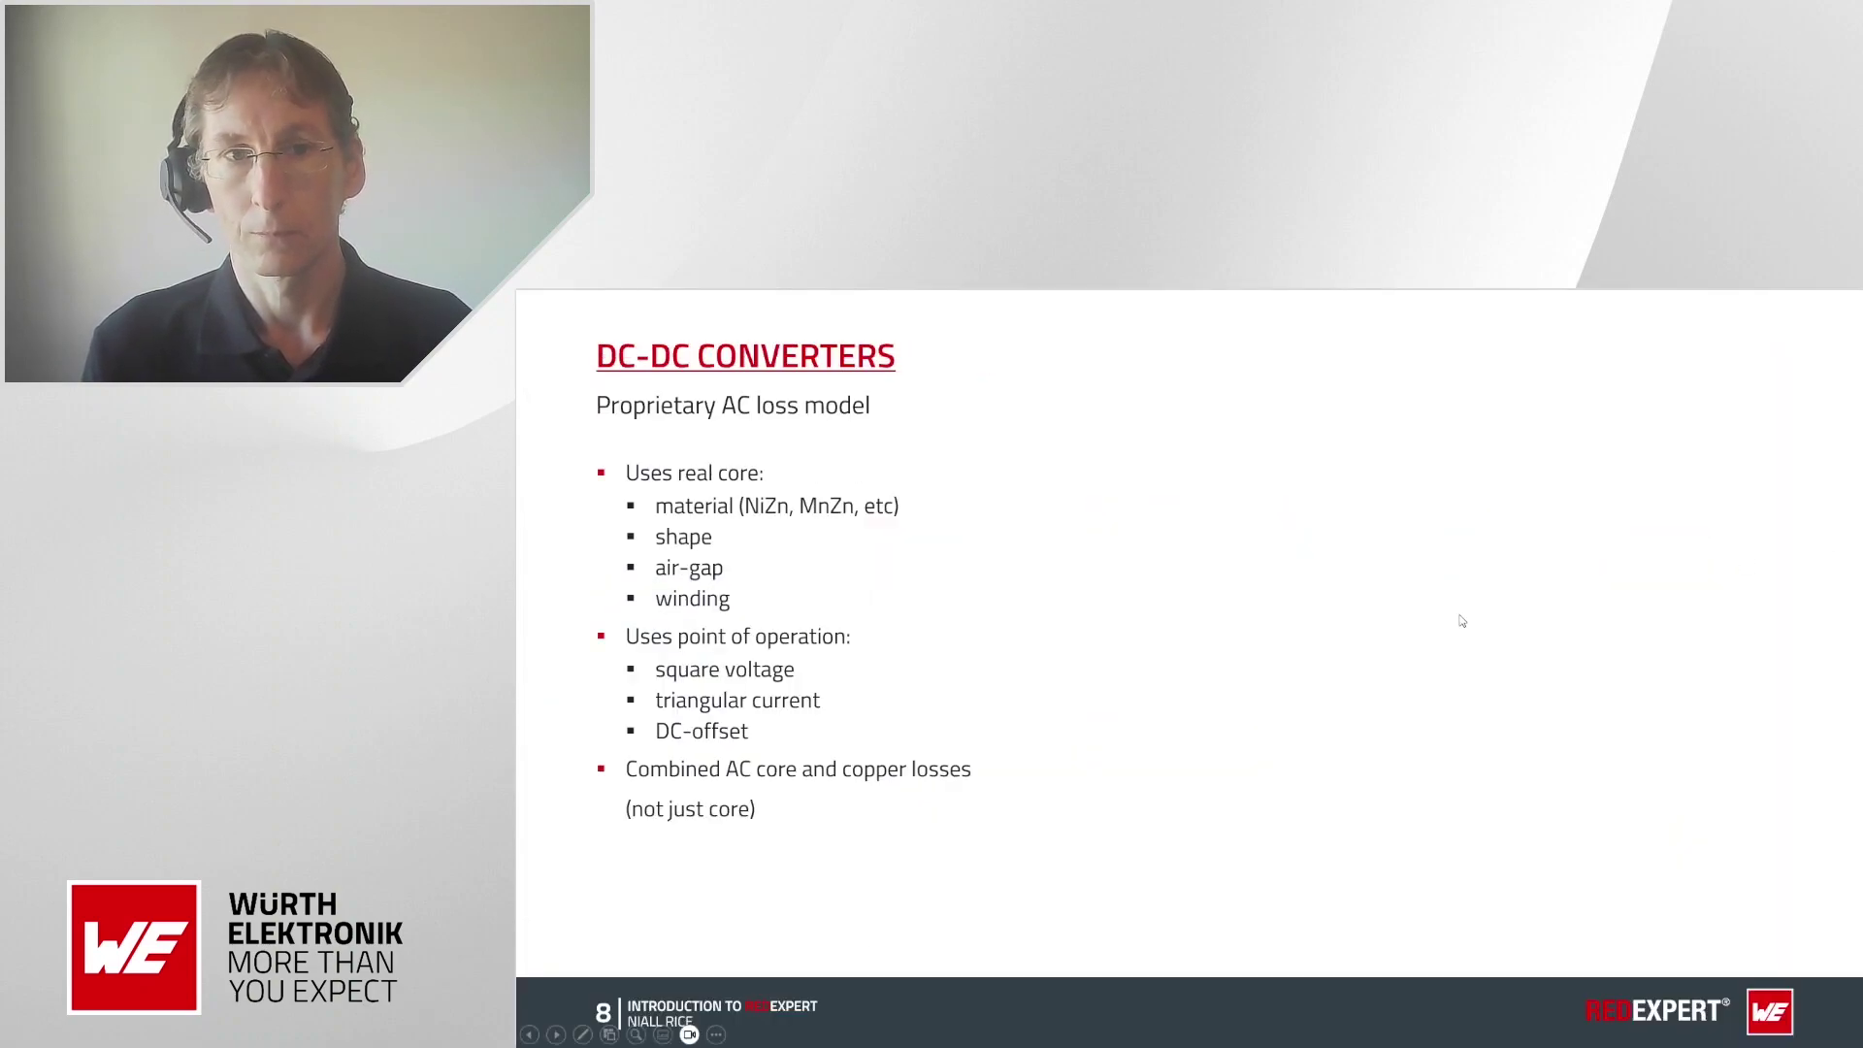
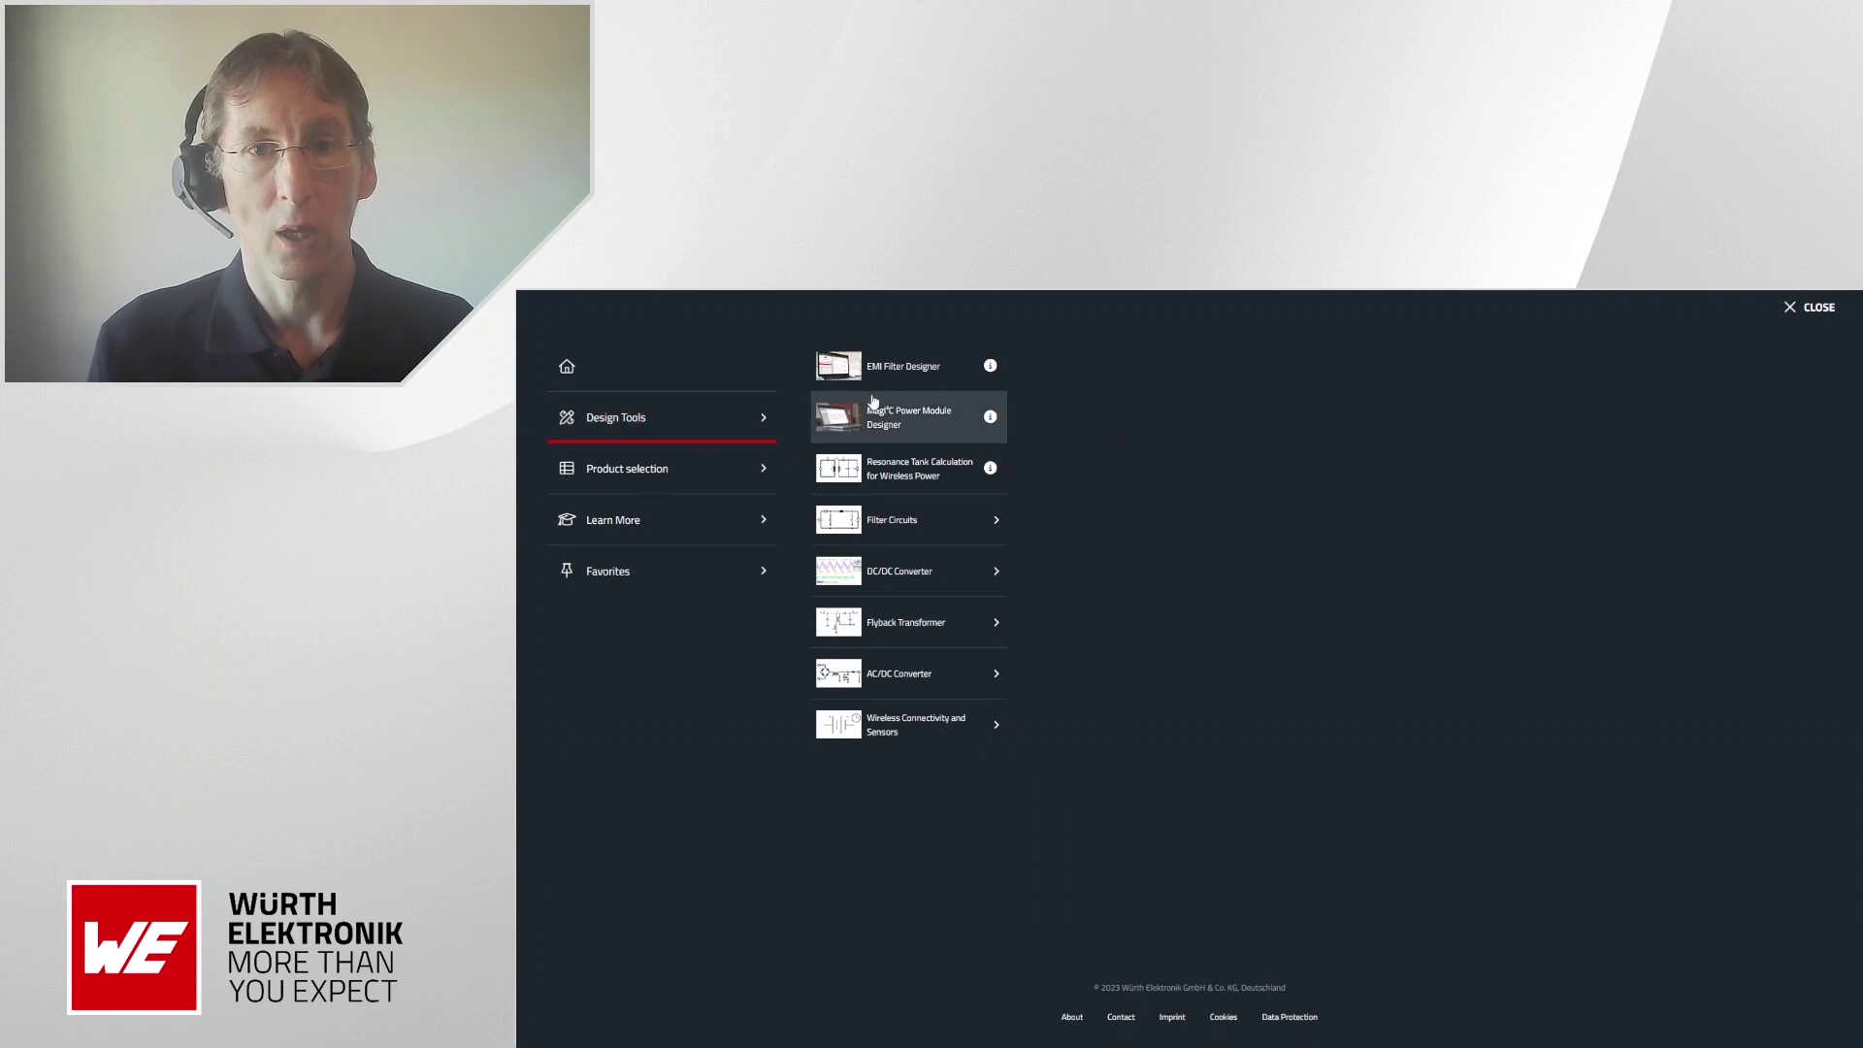
# - Launch the EMI Filter Designer and continue with the default CL topology and parameters to selection and simulation
pyautogui.click(990, 368)
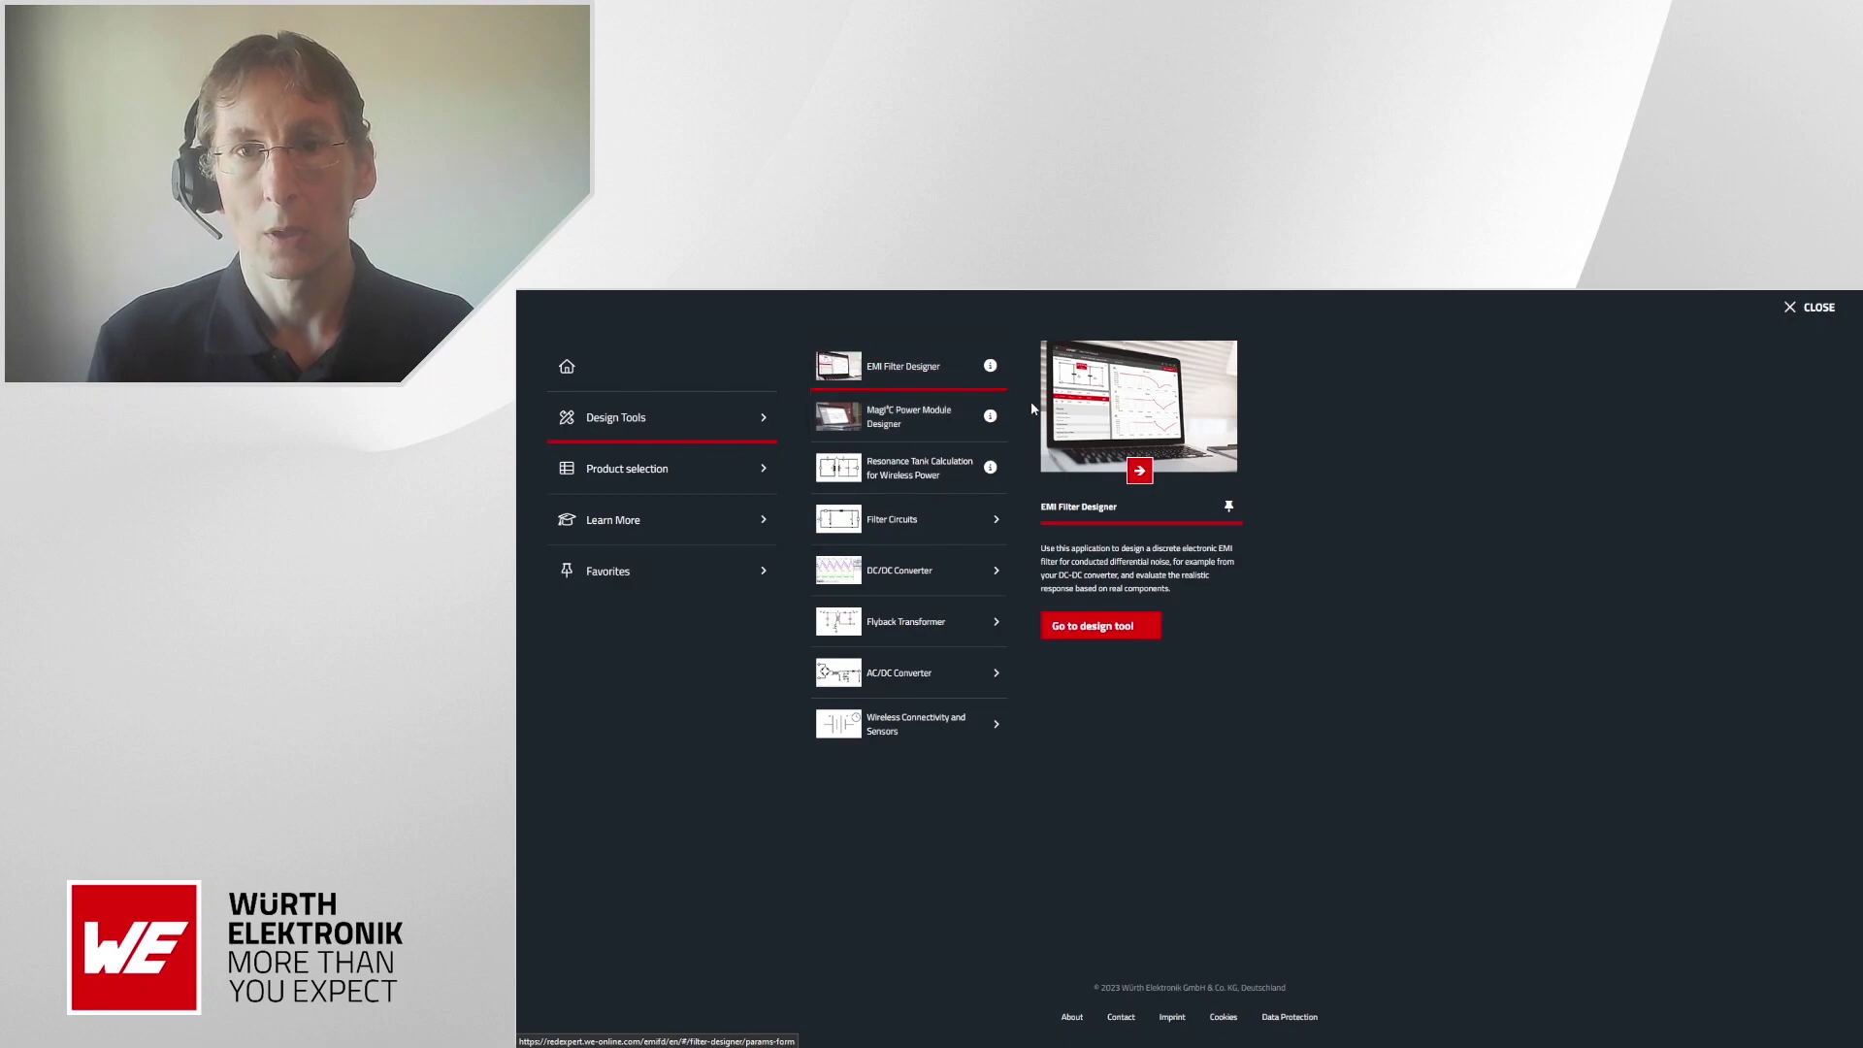
pyautogui.click(1094, 629)
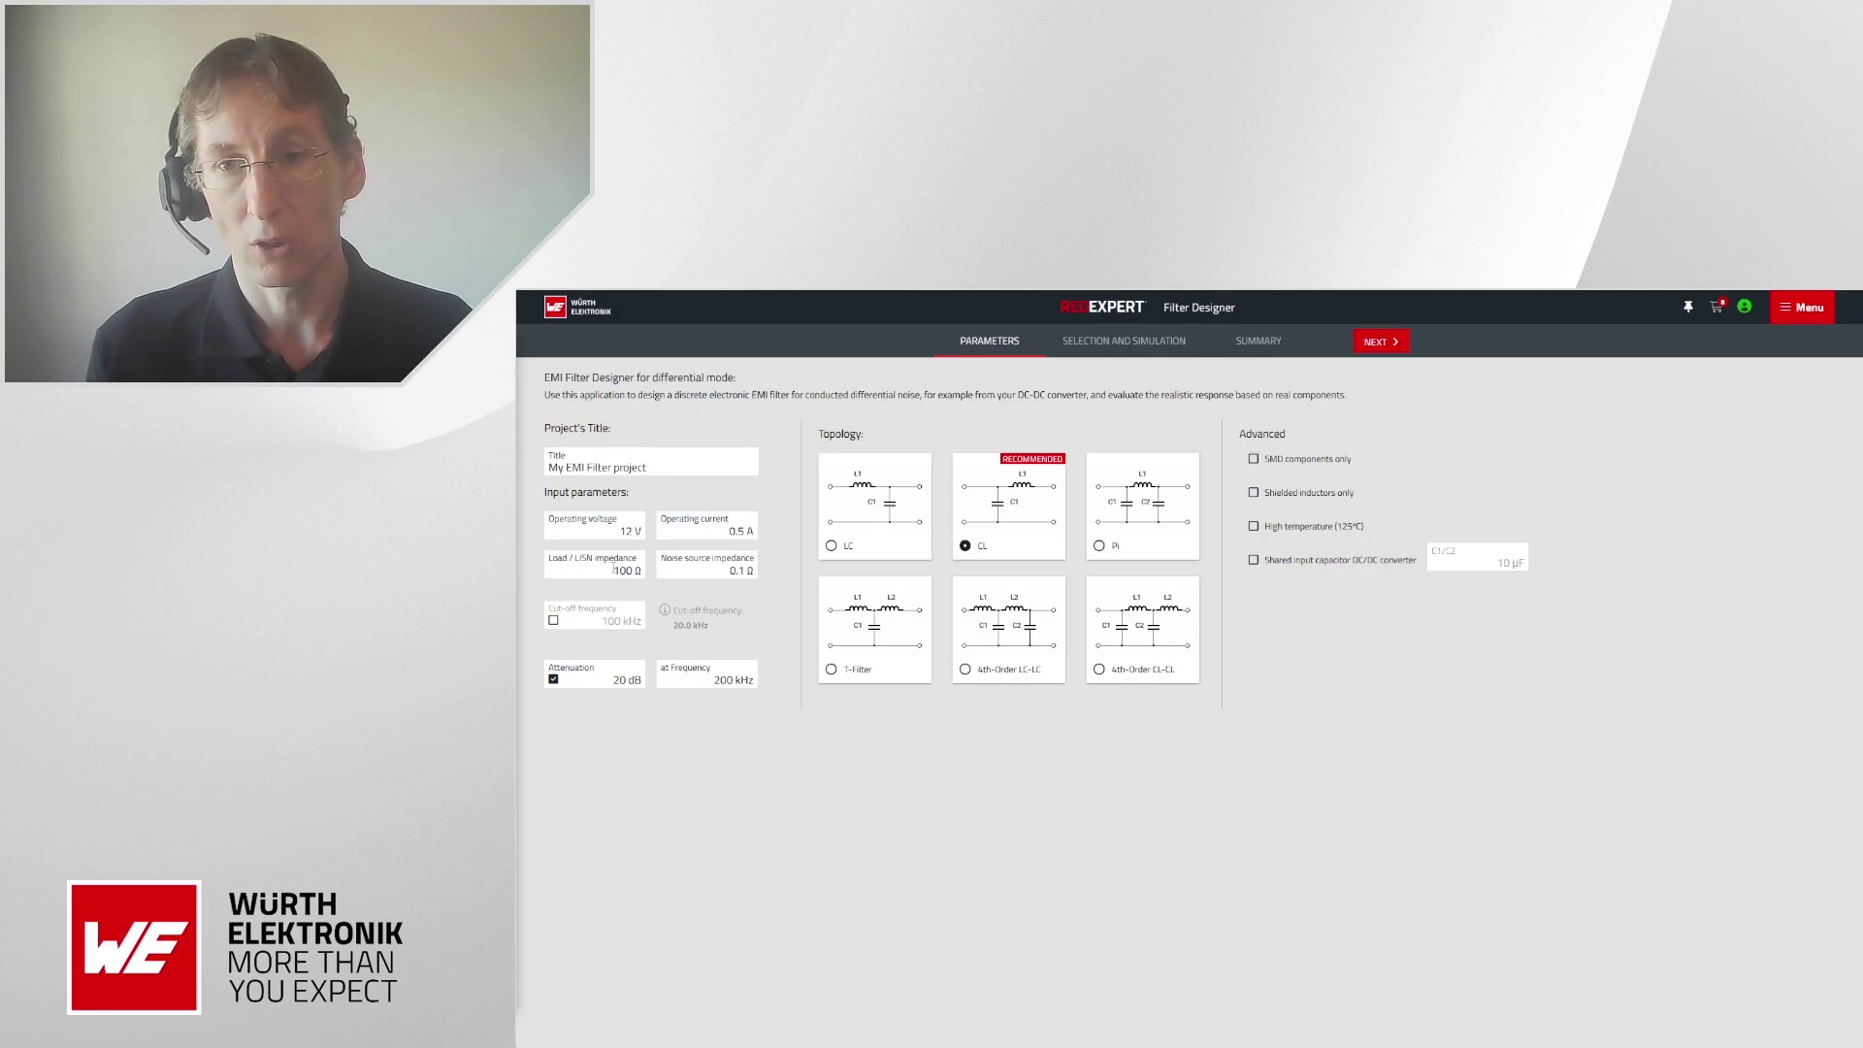
pyautogui.click(1371, 346)
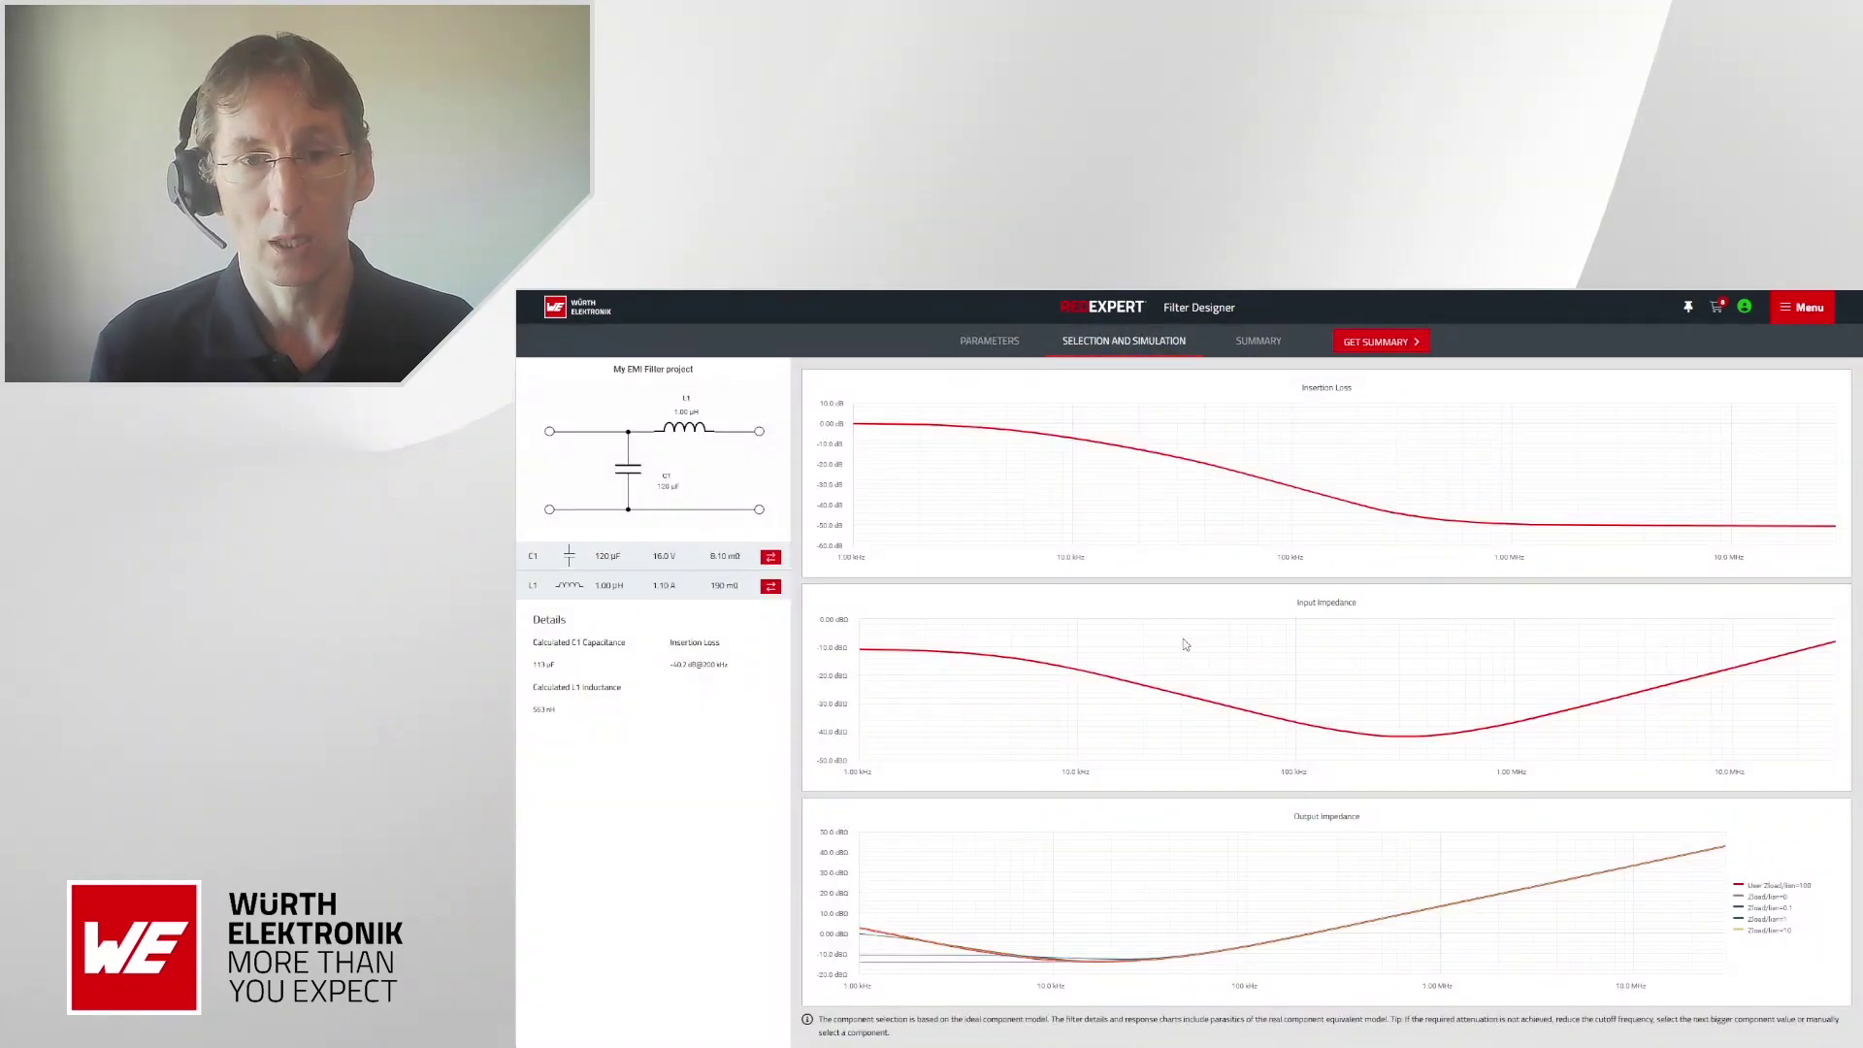
# - Check the selected inductor's row and the filter's insertion loss in the simulation details
pyautogui.click(630, 586)
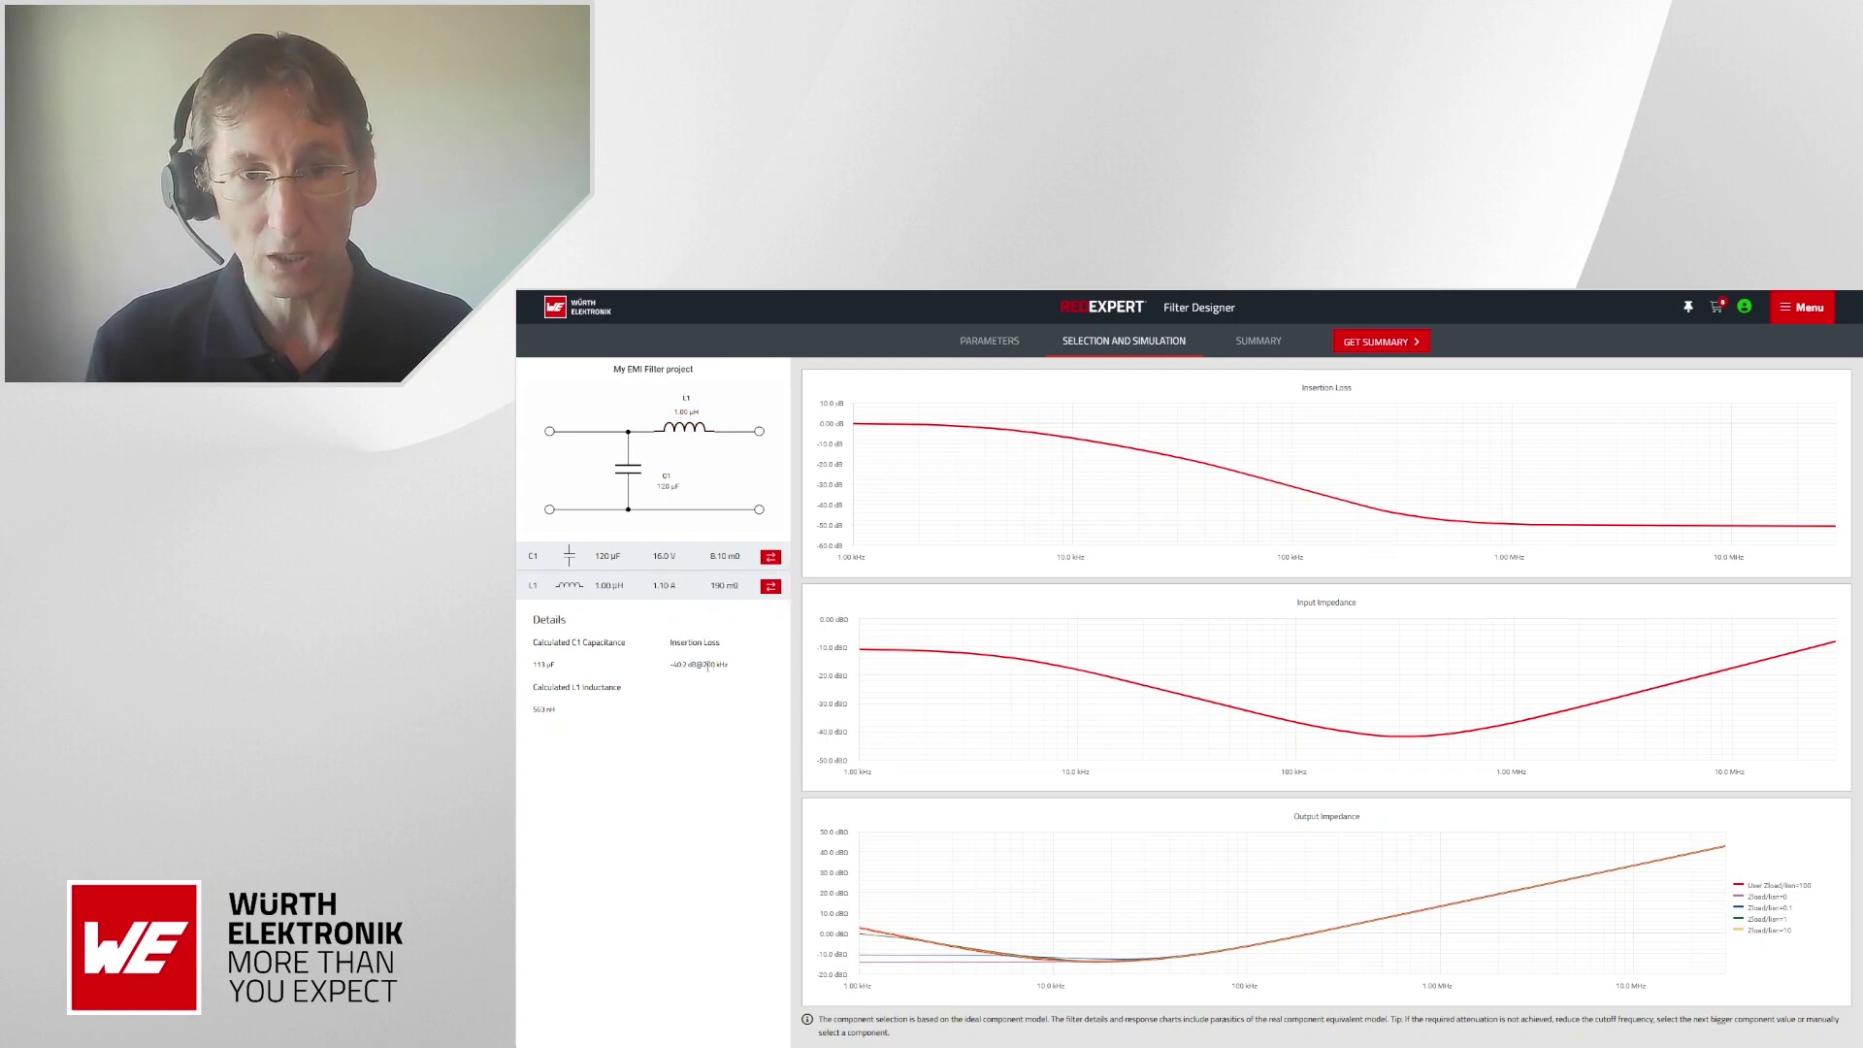
pyautogui.moveTo(734, 670); pyautogui.dragTo(675, 669)
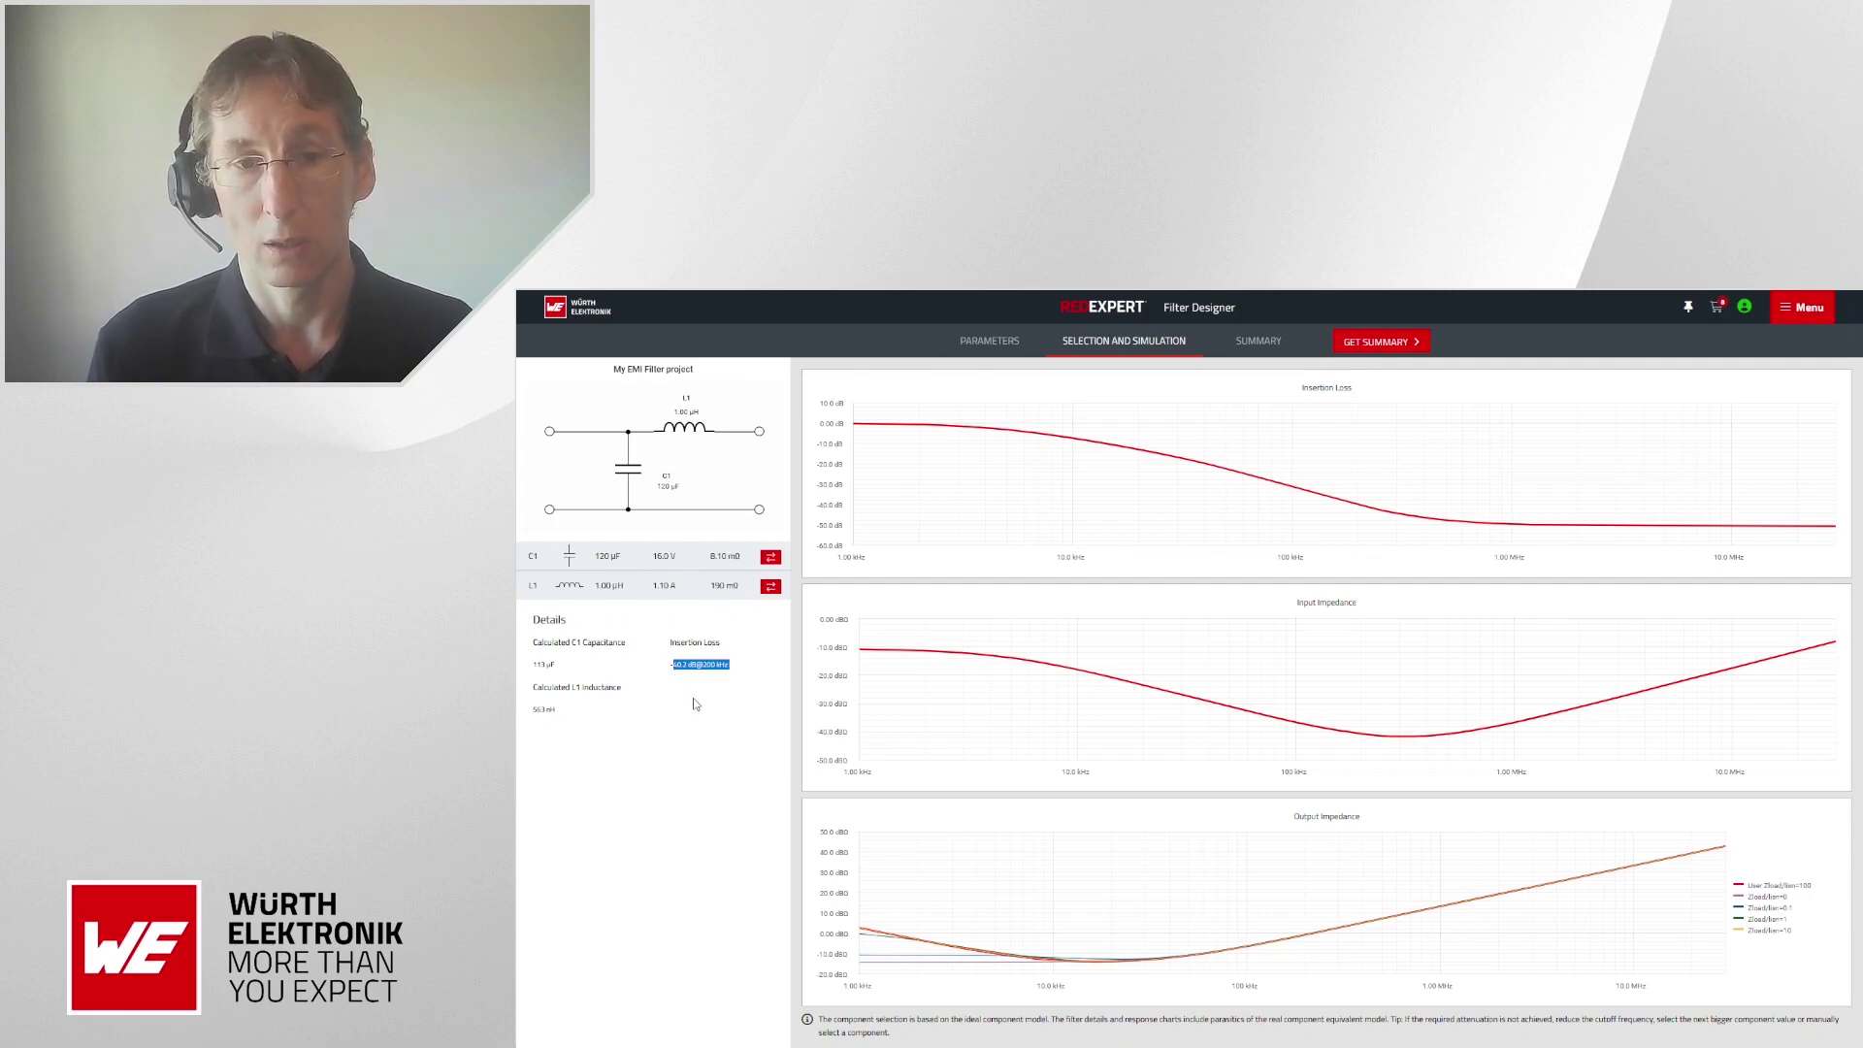
pyautogui.click(695, 703)
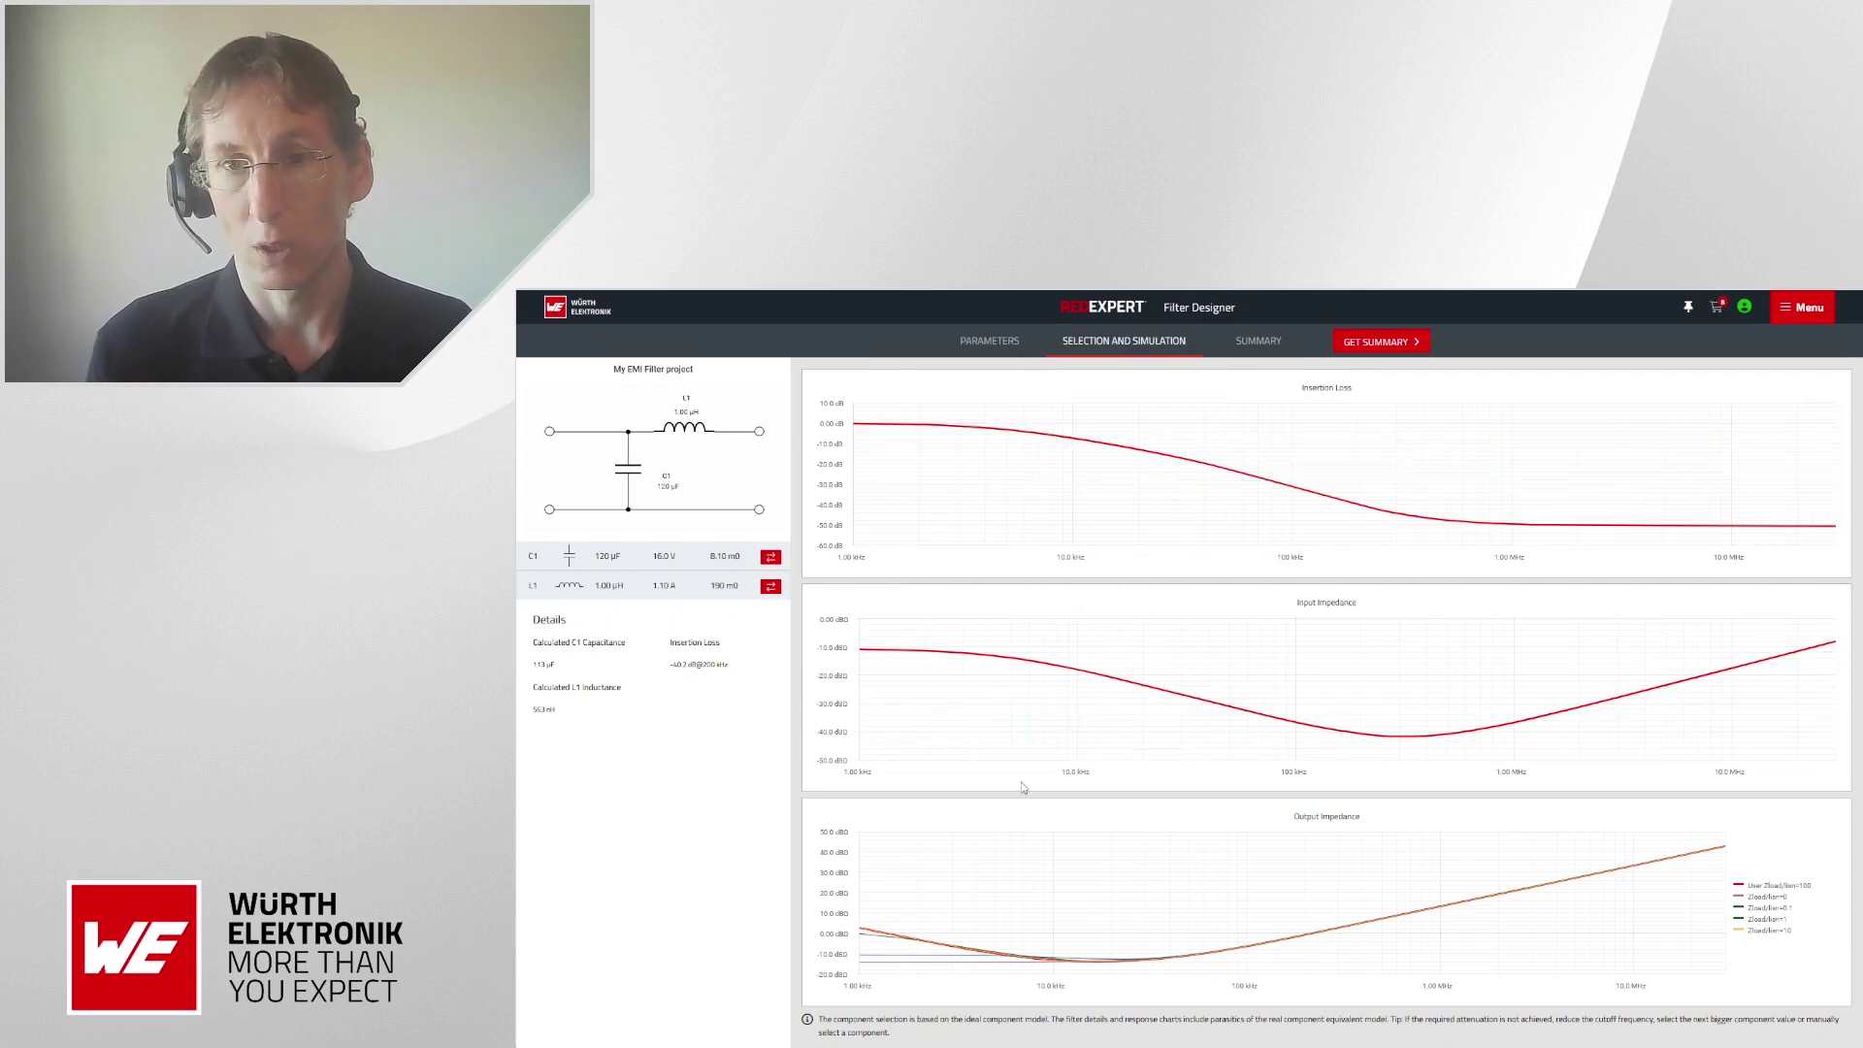
# - Get the EMI filter summary and add its bill of materials to the cart
pyautogui.click(1376, 342)
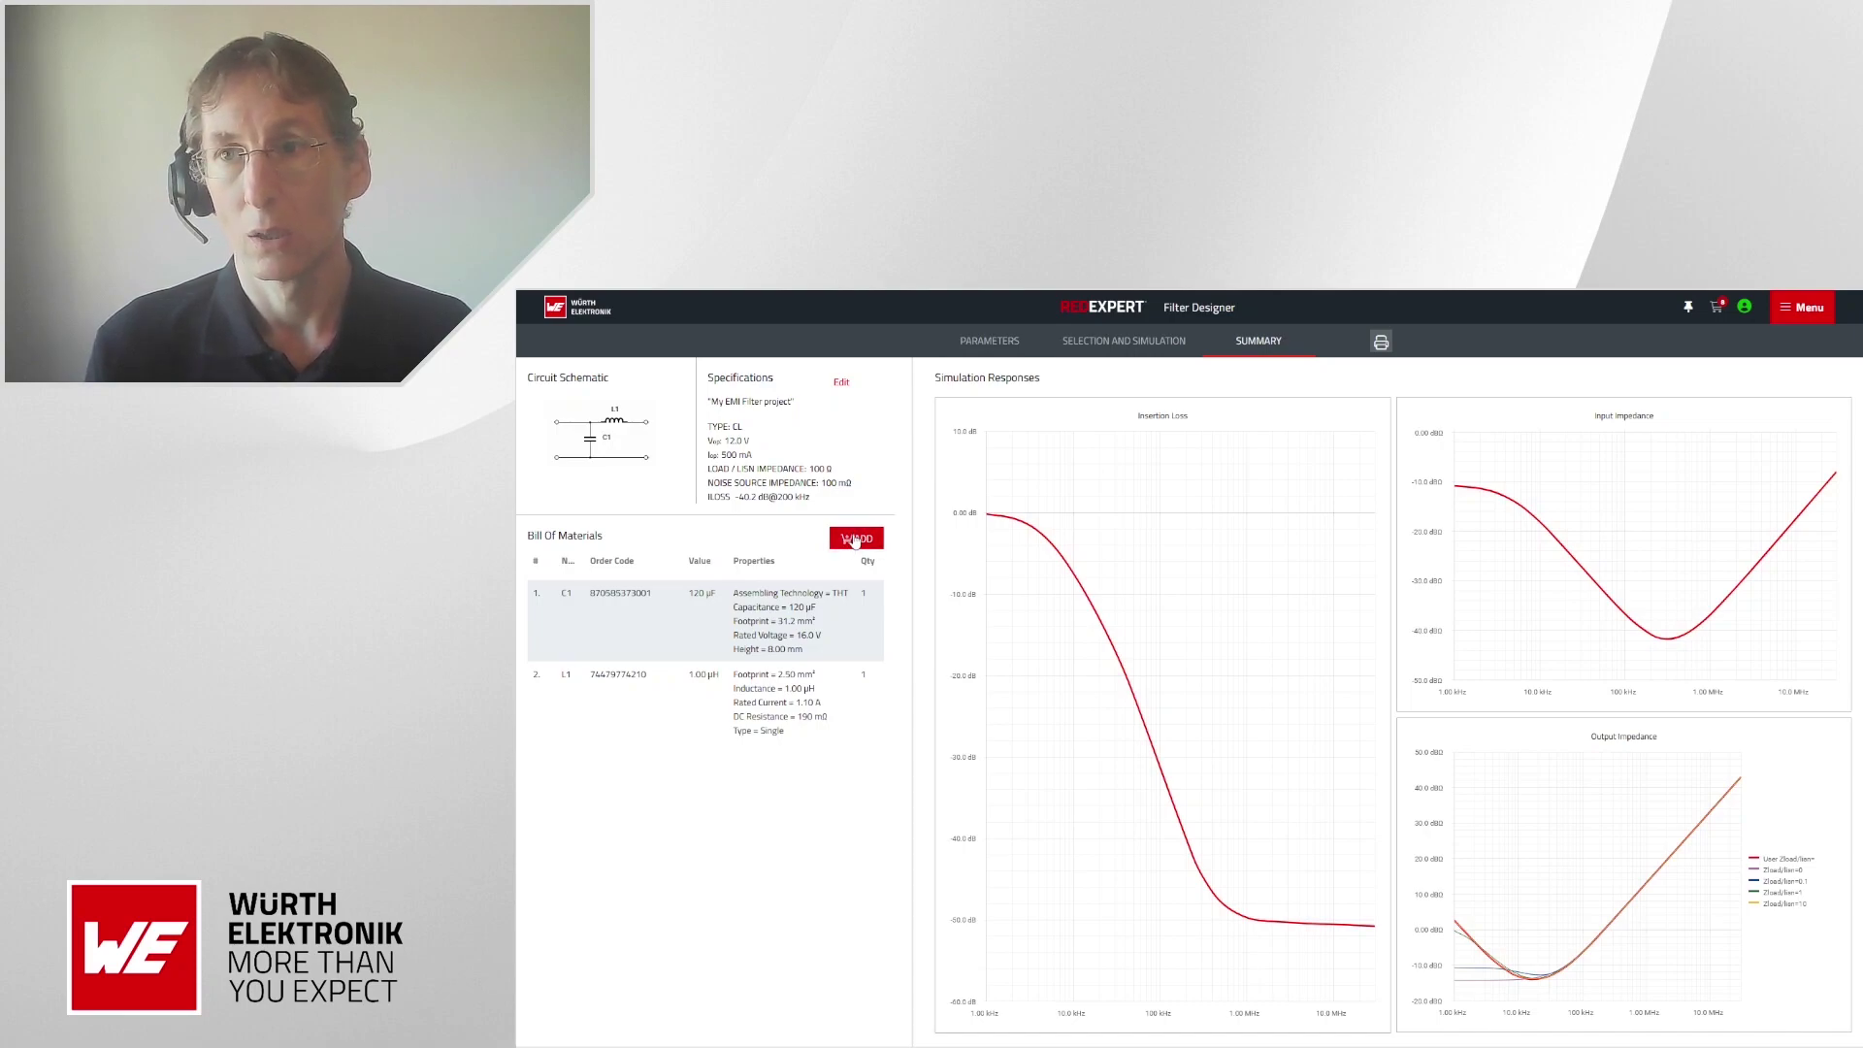
pyautogui.click(855, 541)
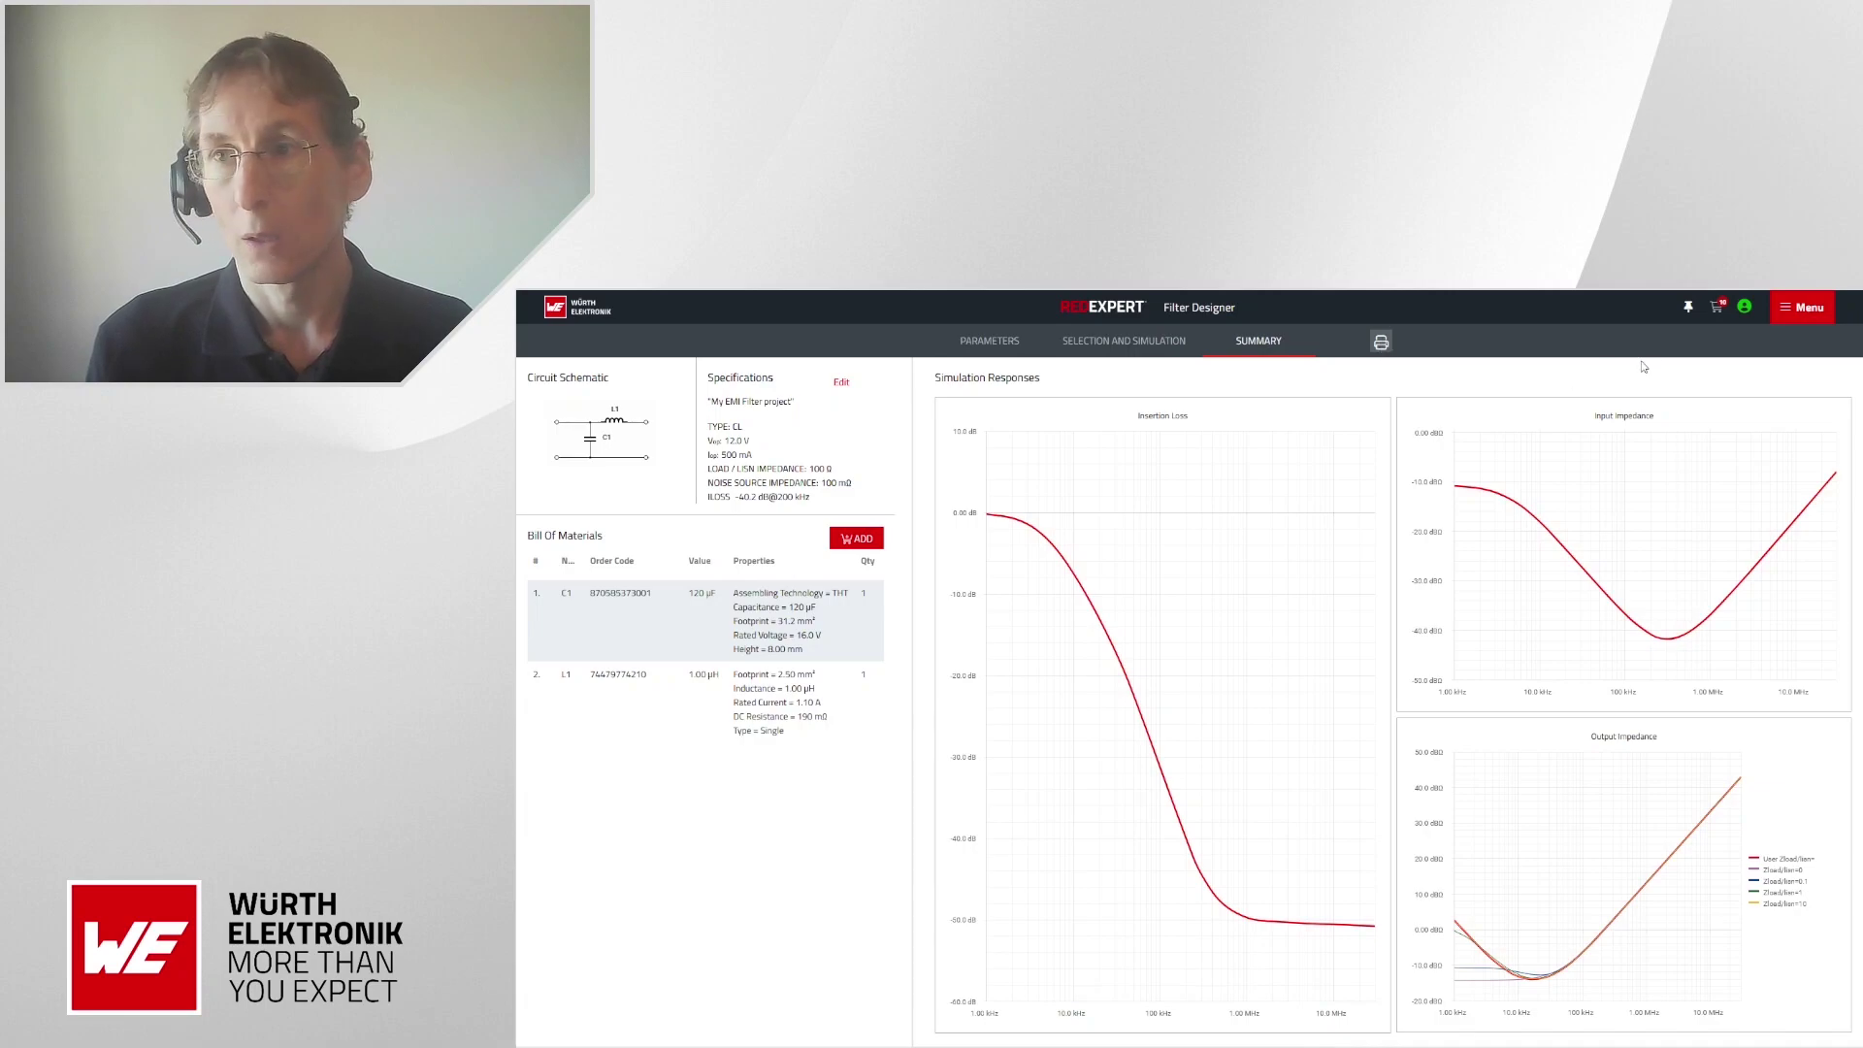
# - Open the MagI³C Power Module Designer and set the required output current to 5 A
pyautogui.click(1807, 320)
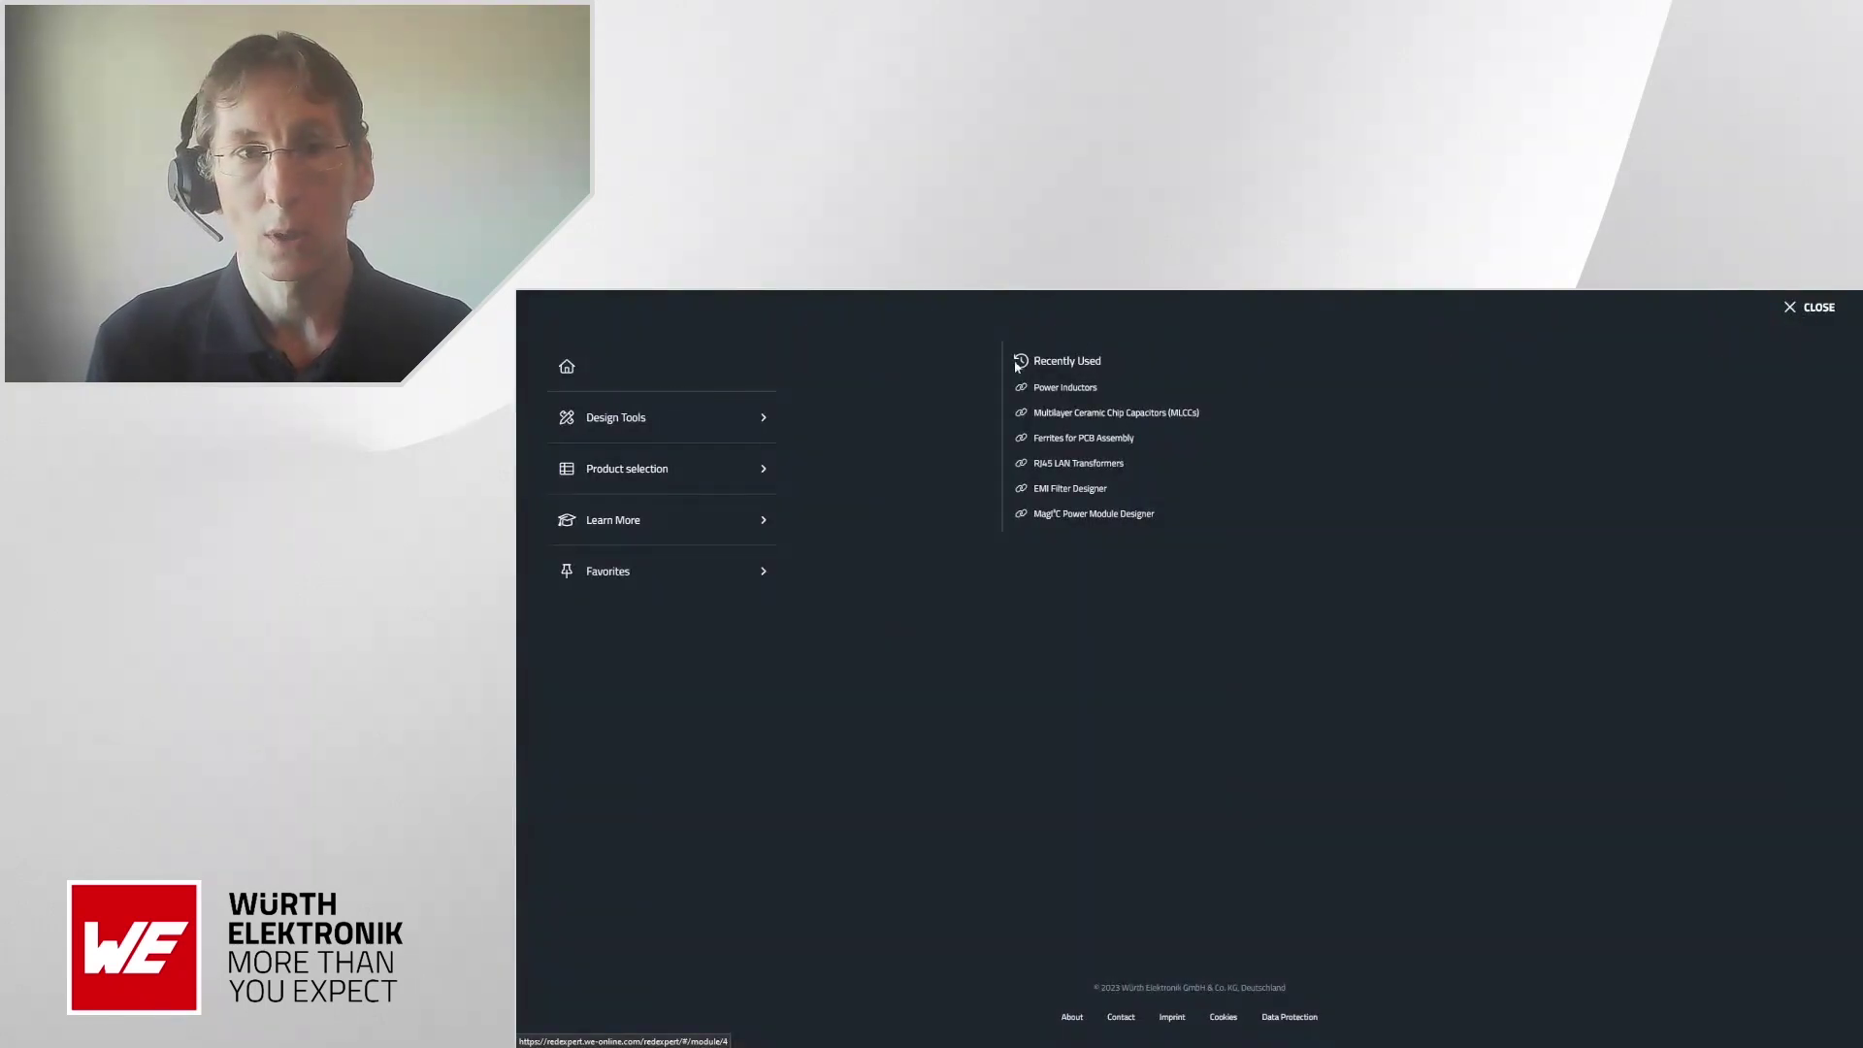
pyautogui.click(723, 429)
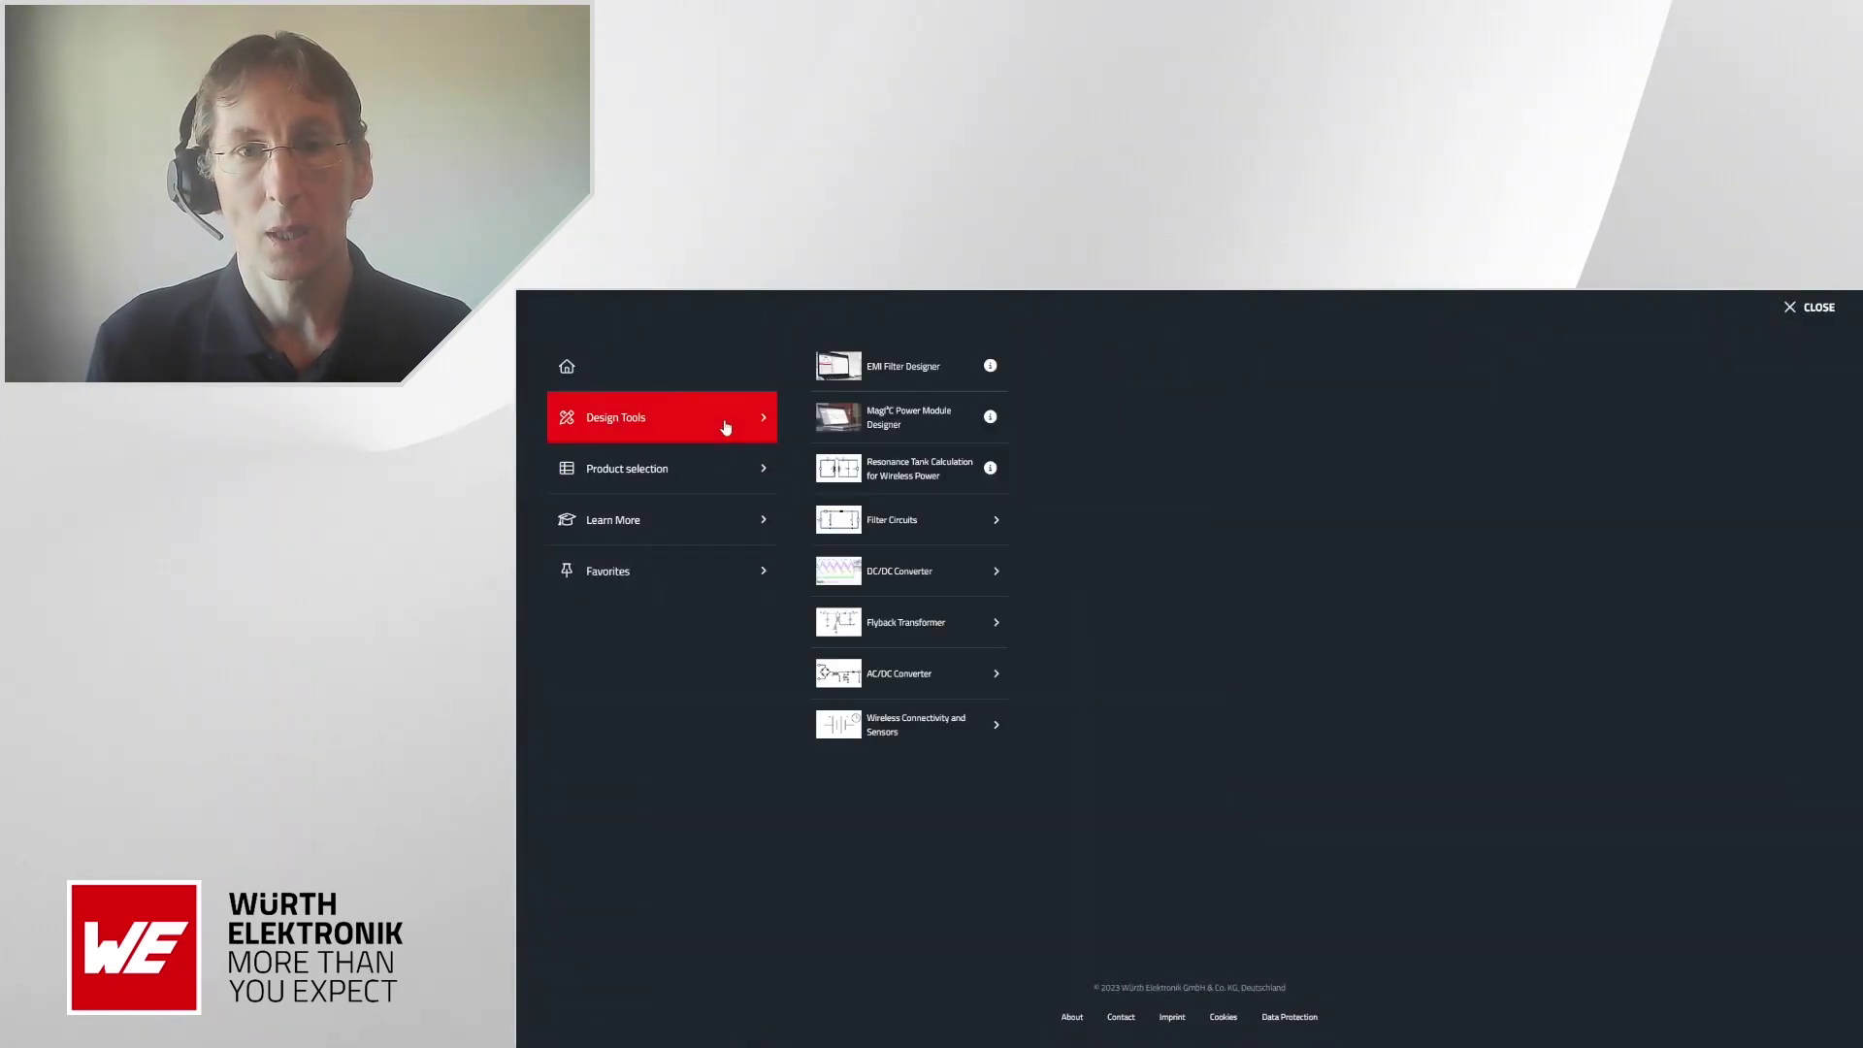
pyautogui.click(873, 428)
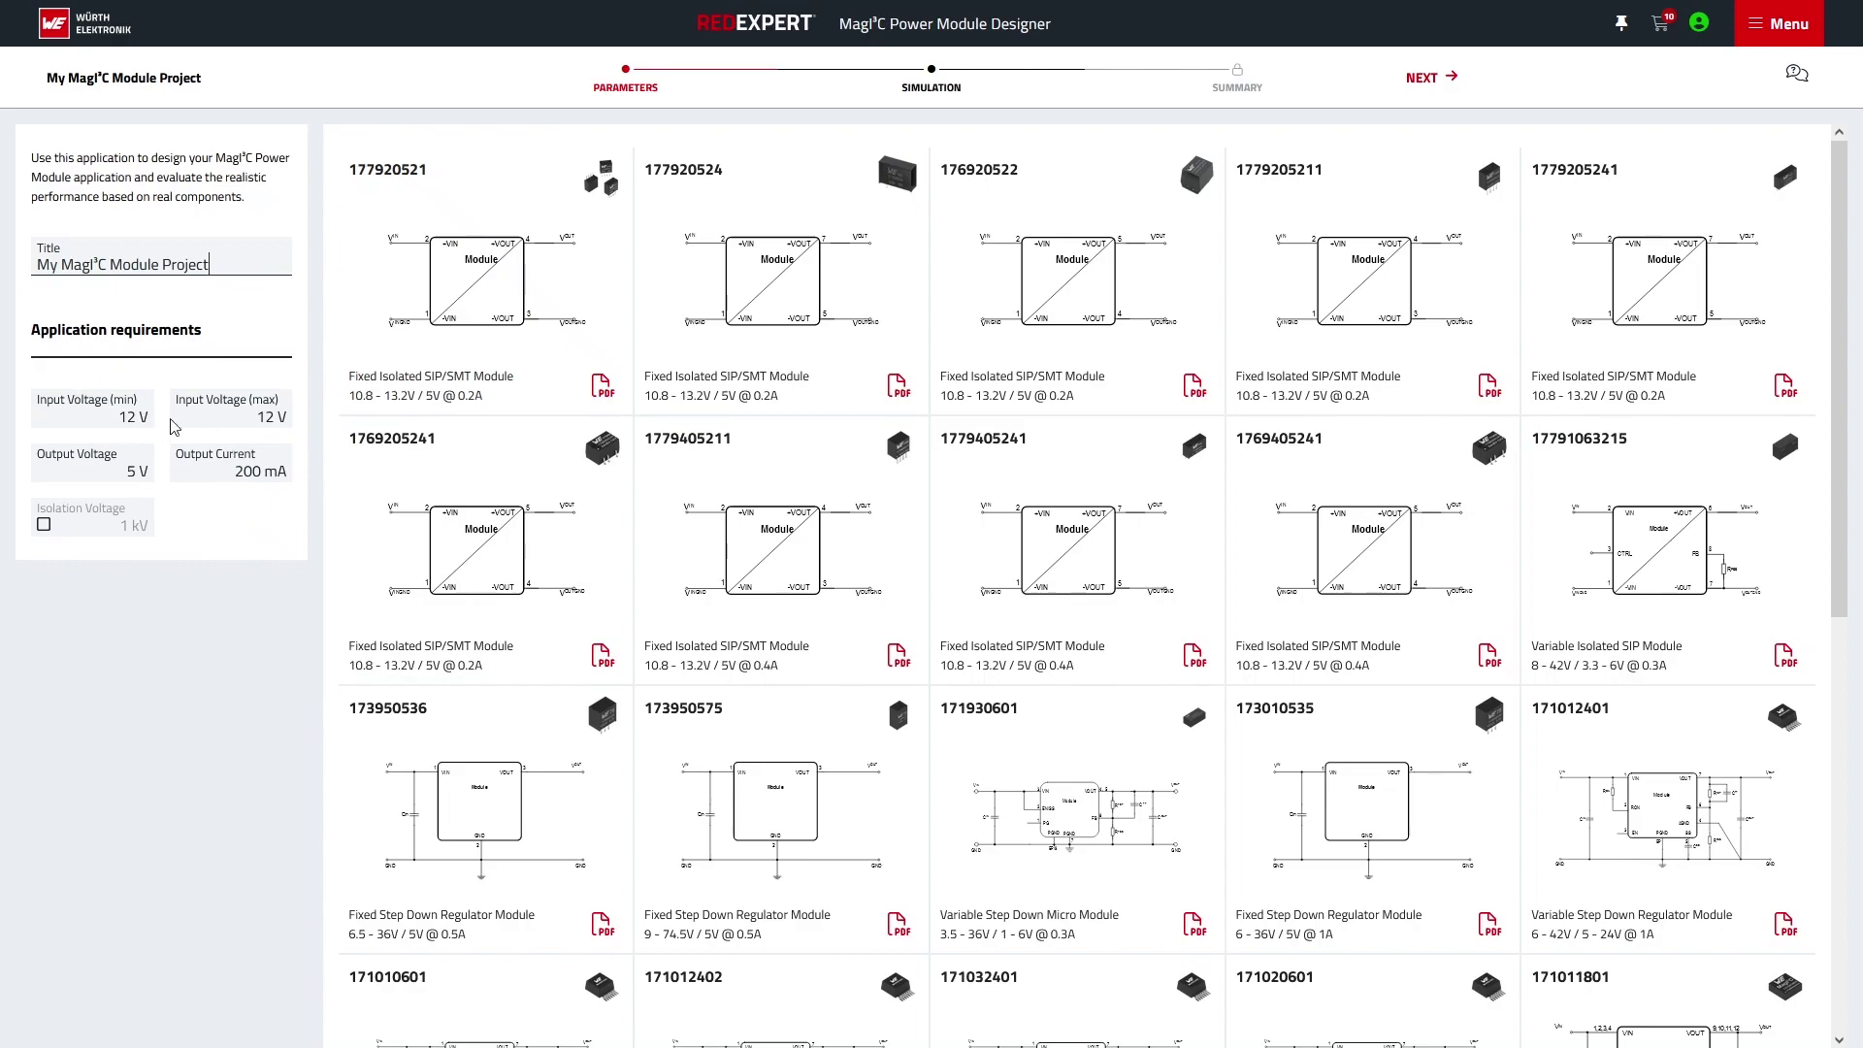
pyautogui.doubleClick(242, 473)
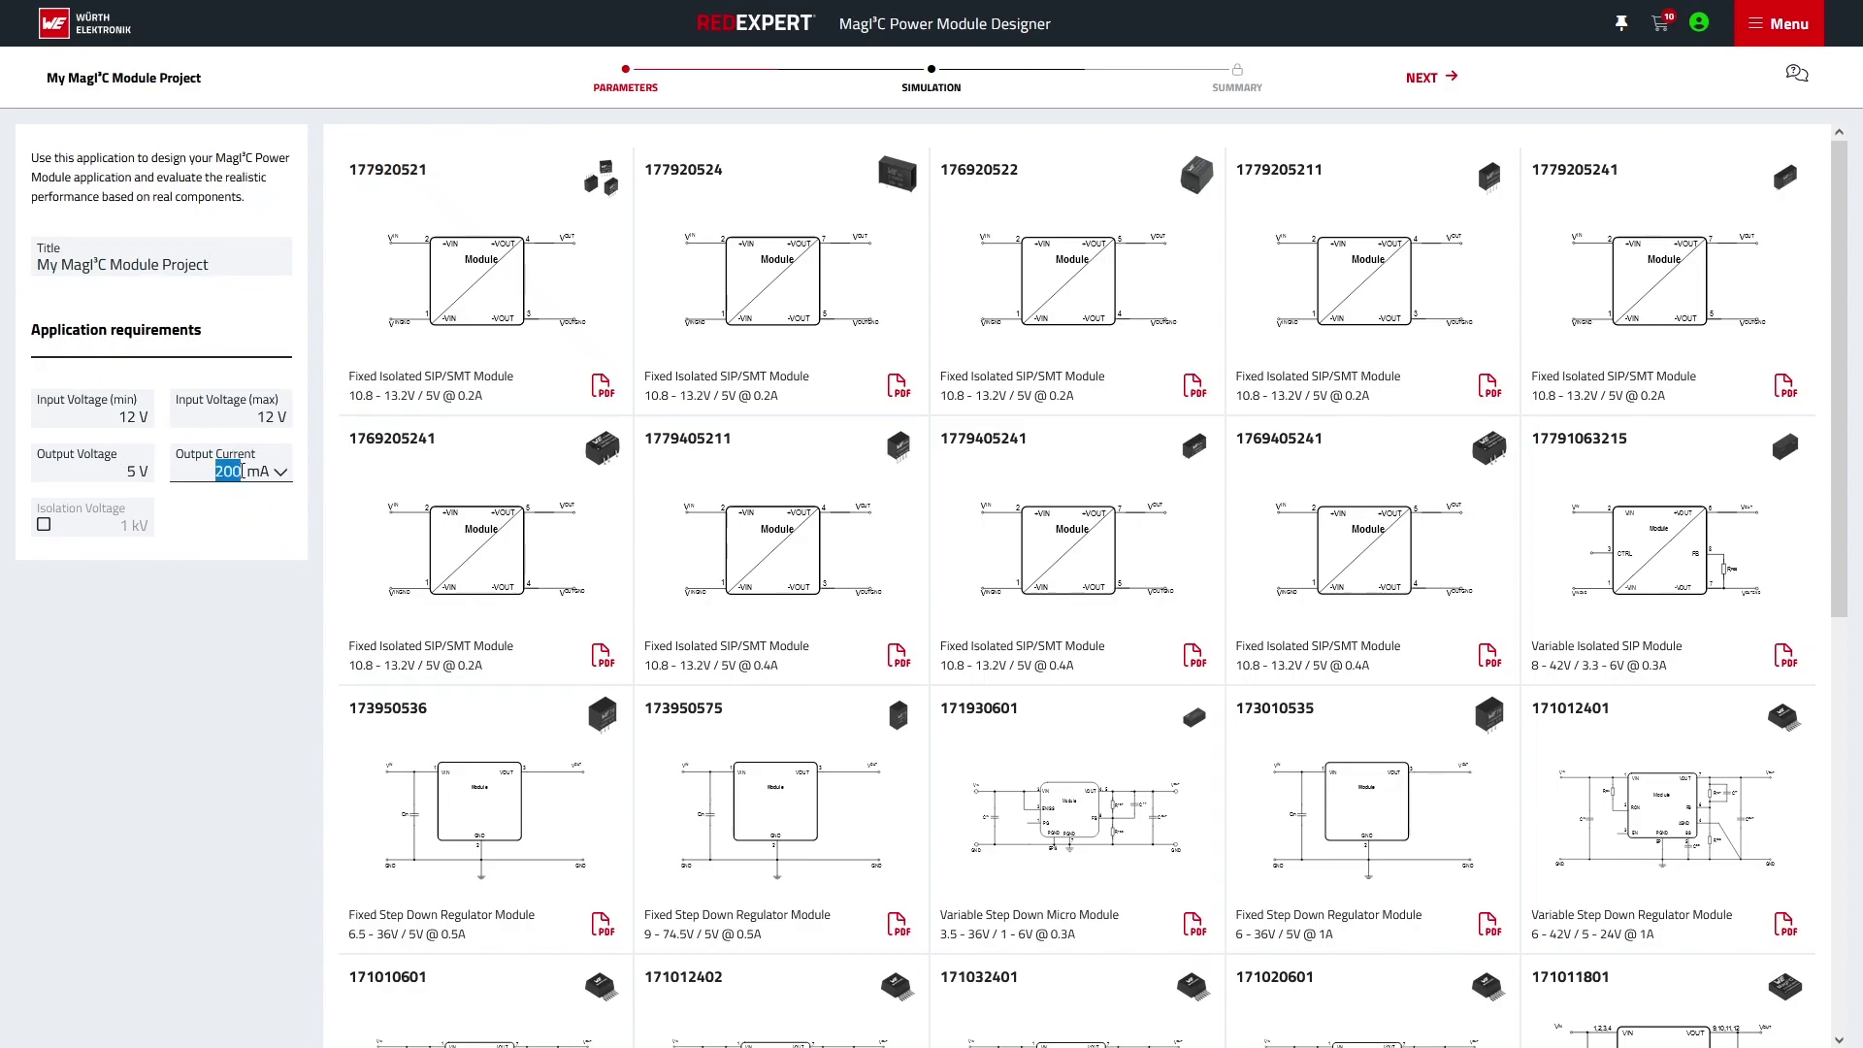
pyautogui.write('5 A')
pyautogui.click(225, 608)
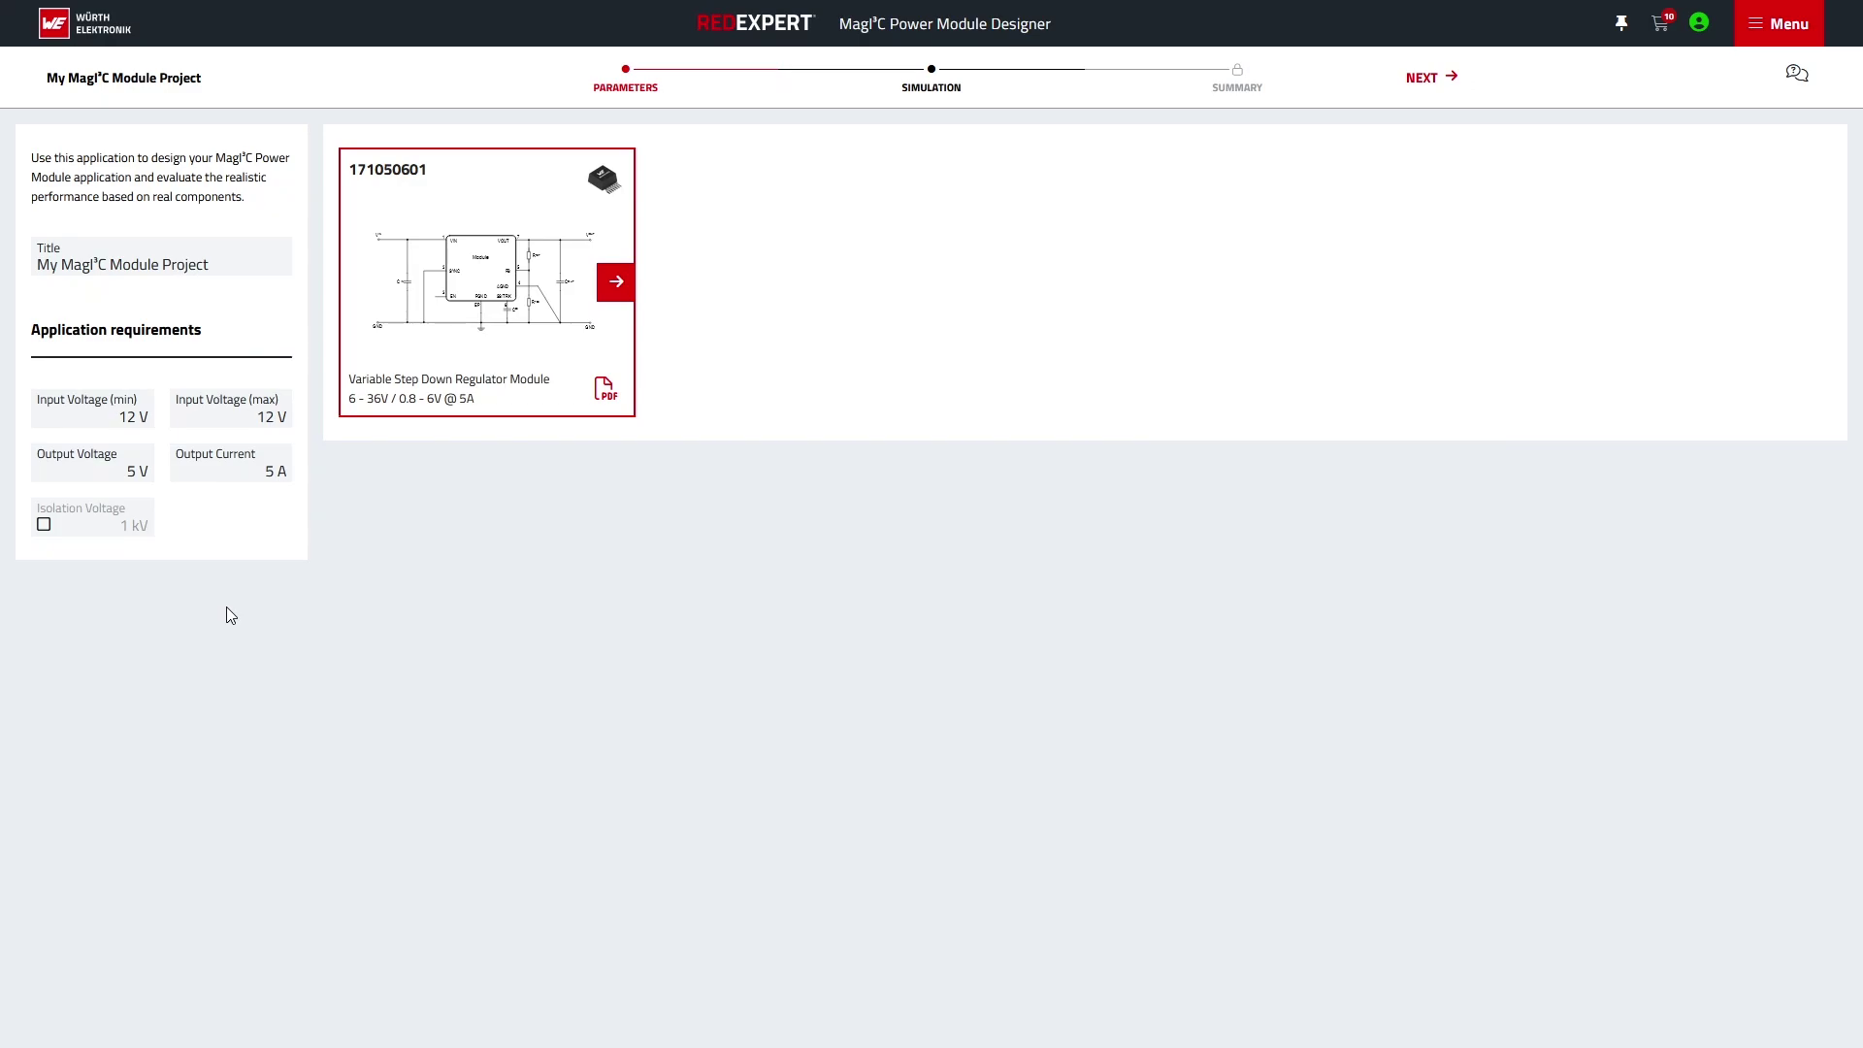
# - Take module 171050601 through simulation to the summary, and add its components to the cart for review
pyautogui.click(614, 283)
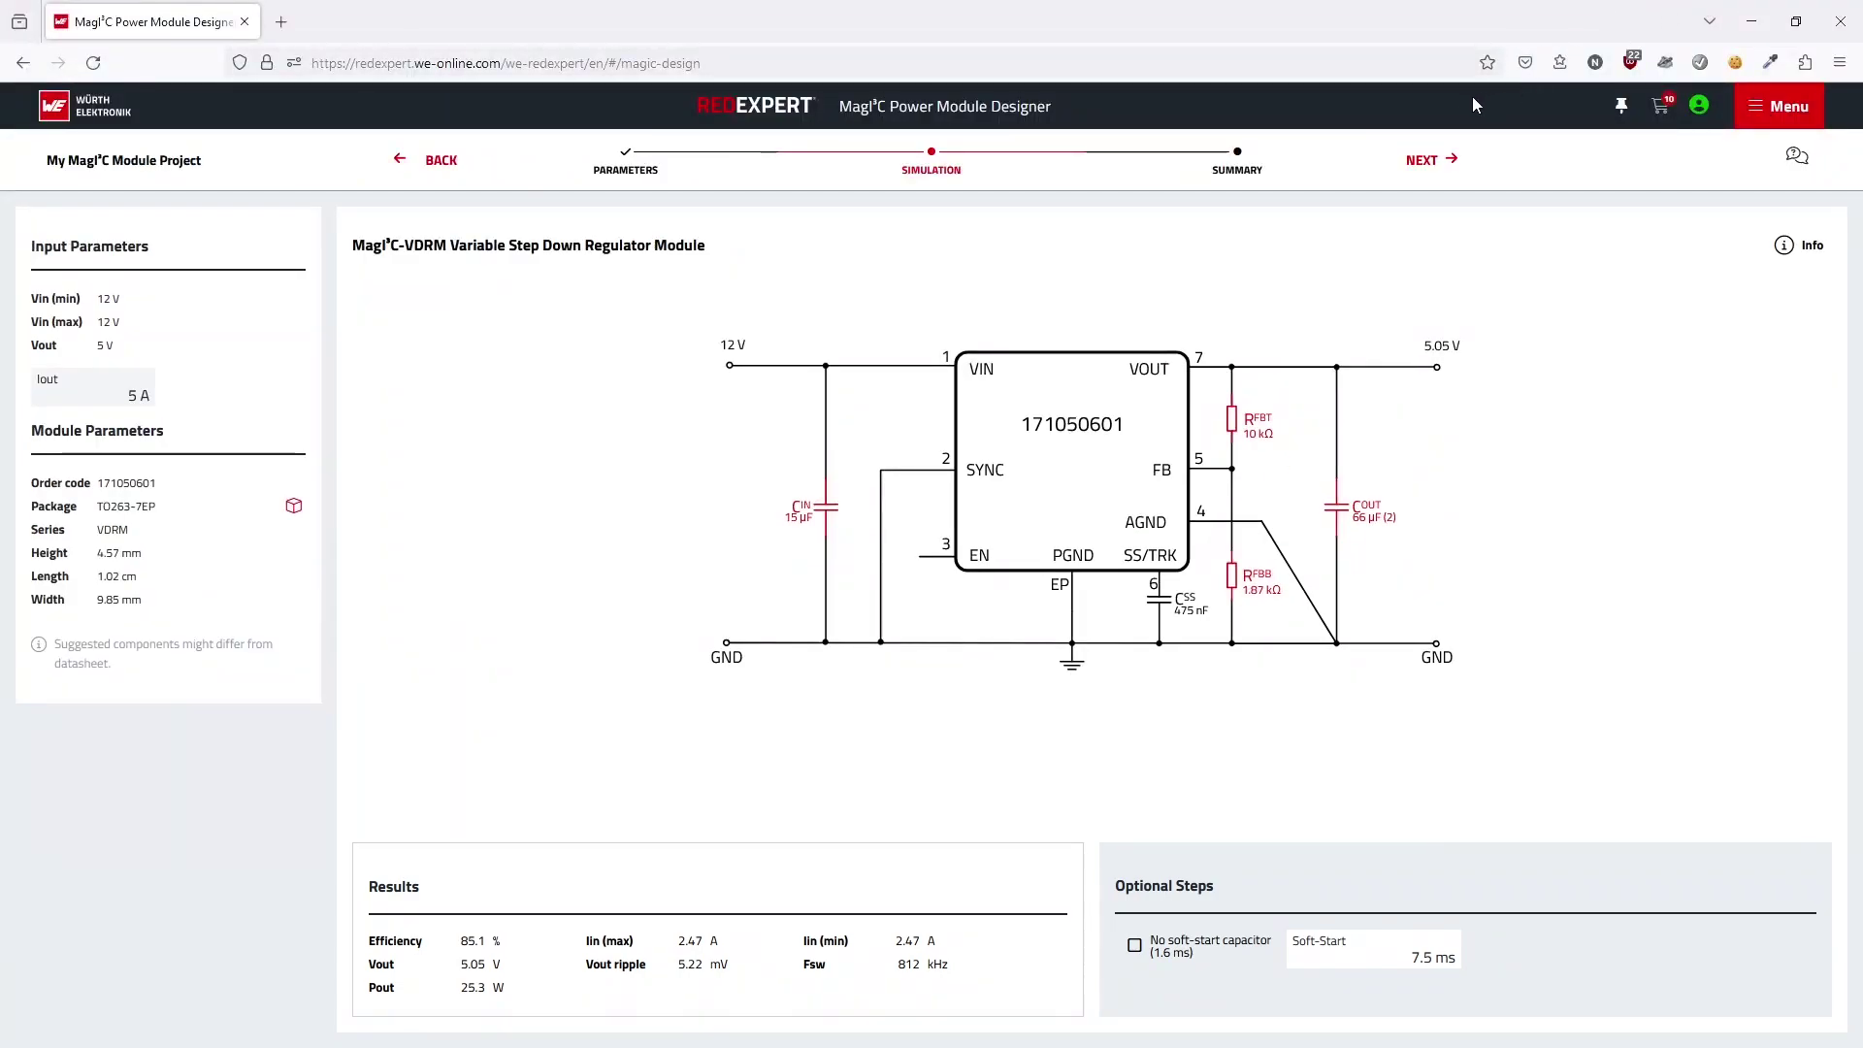
pyautogui.click(1422, 78)
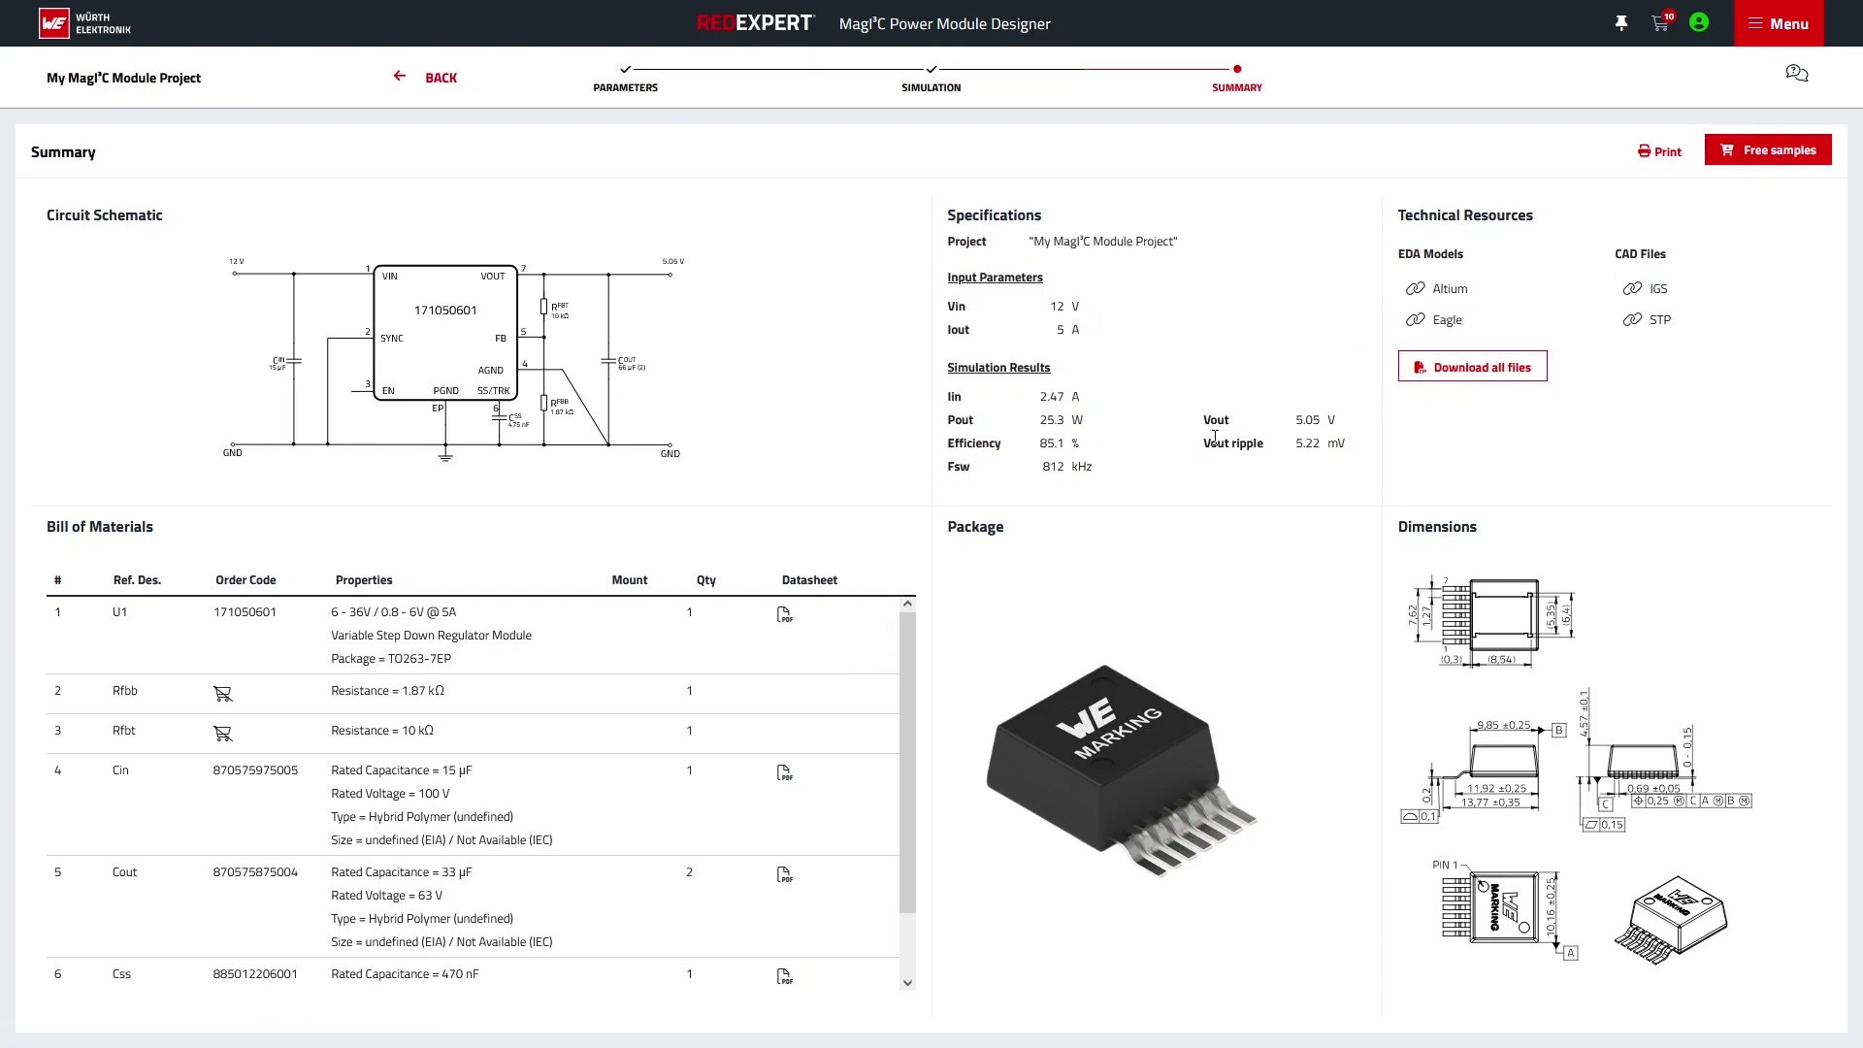
pyautogui.click(1744, 163)
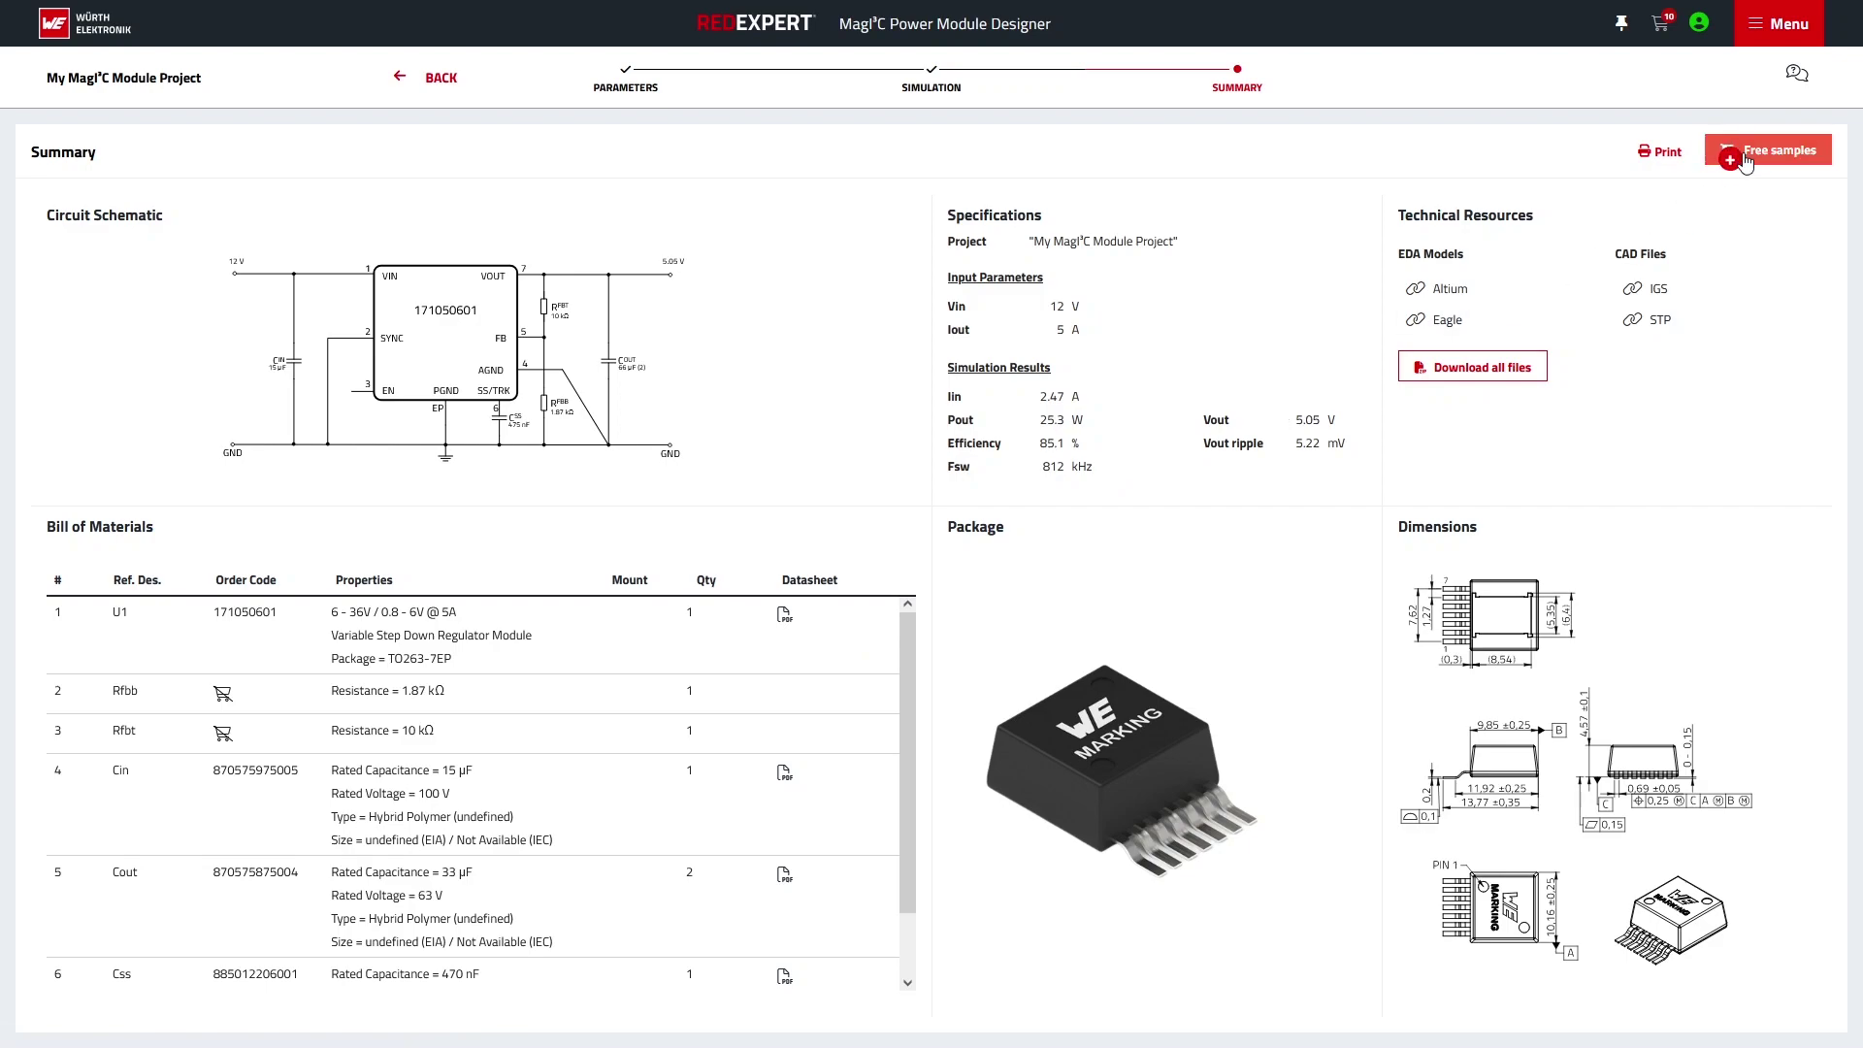
pyautogui.click(1664, 35)
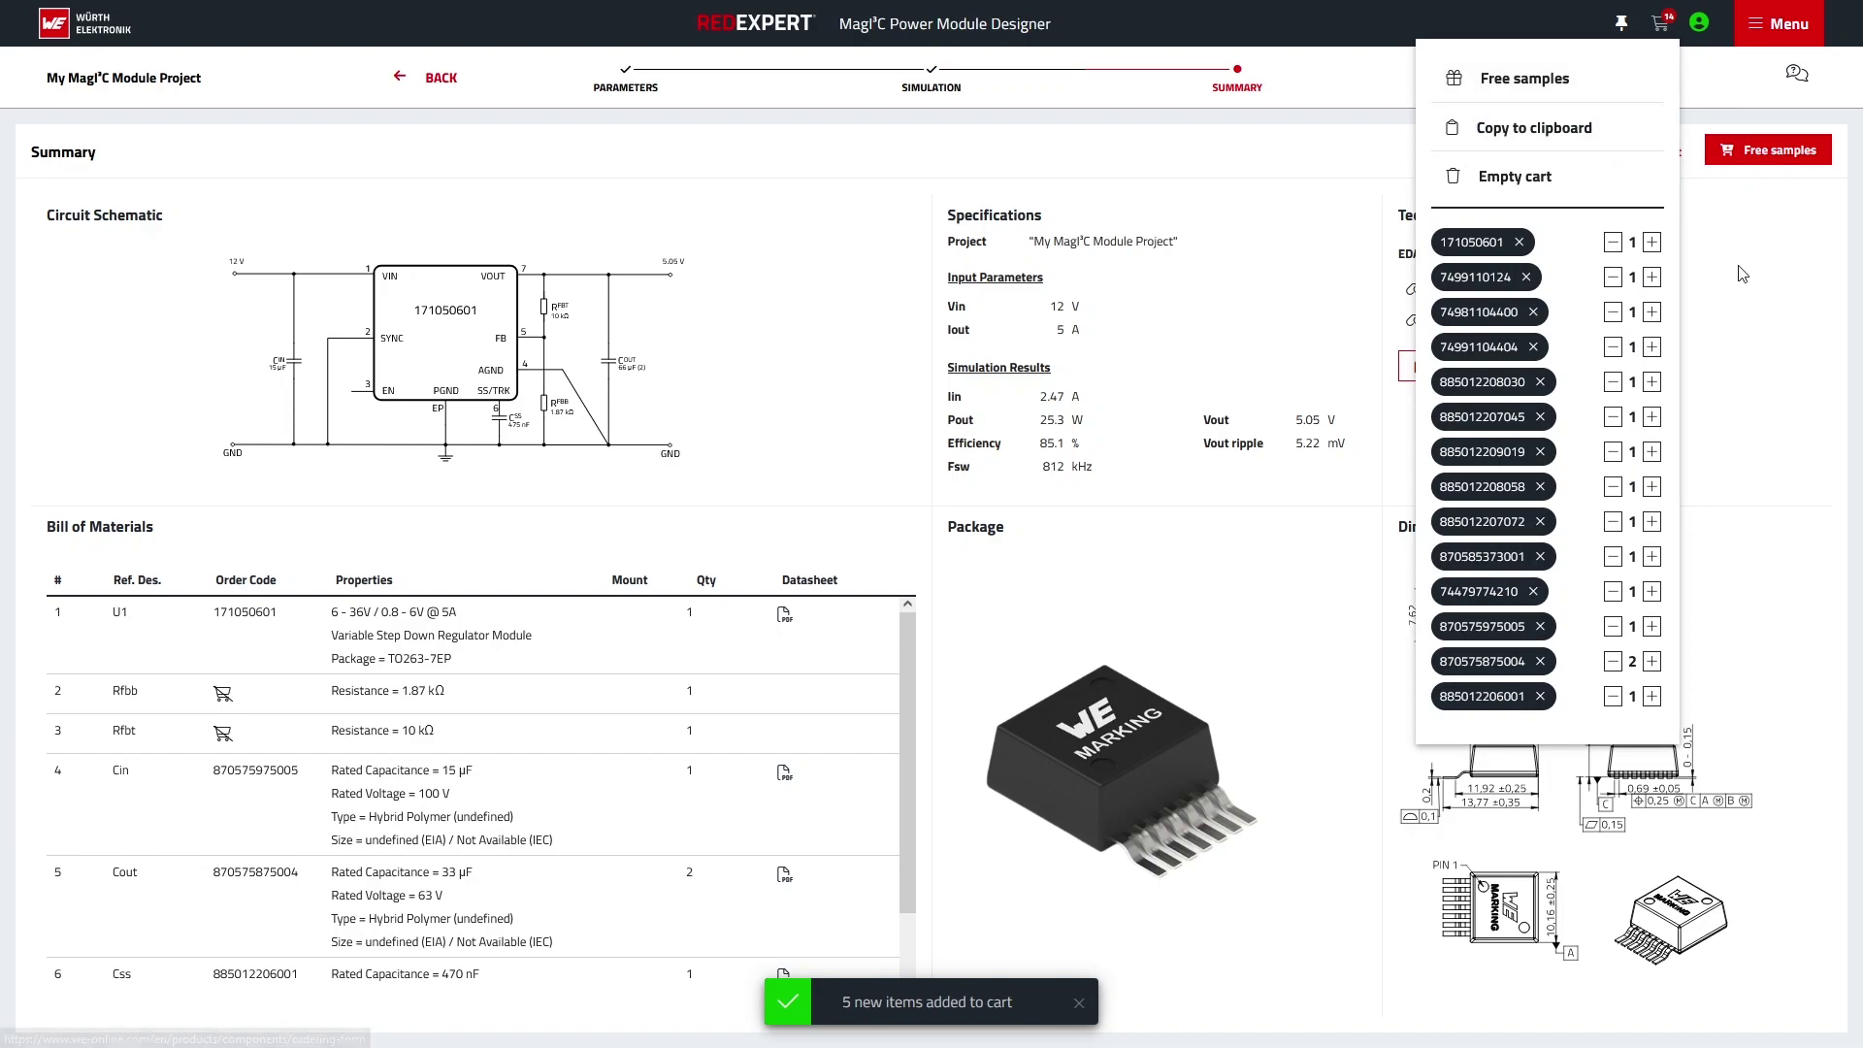